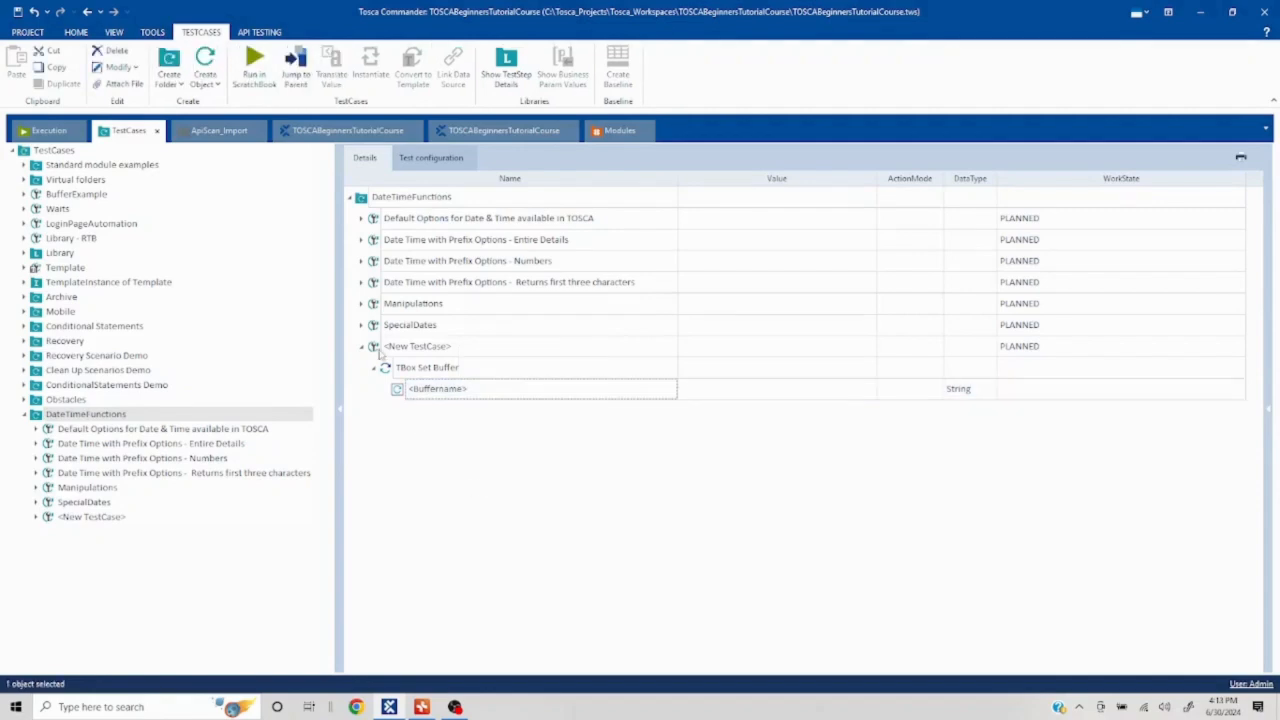
Delete the unnamed new test case containing the TBox Set Buffer step from the DateTimeFunctions folder
click(380, 350)
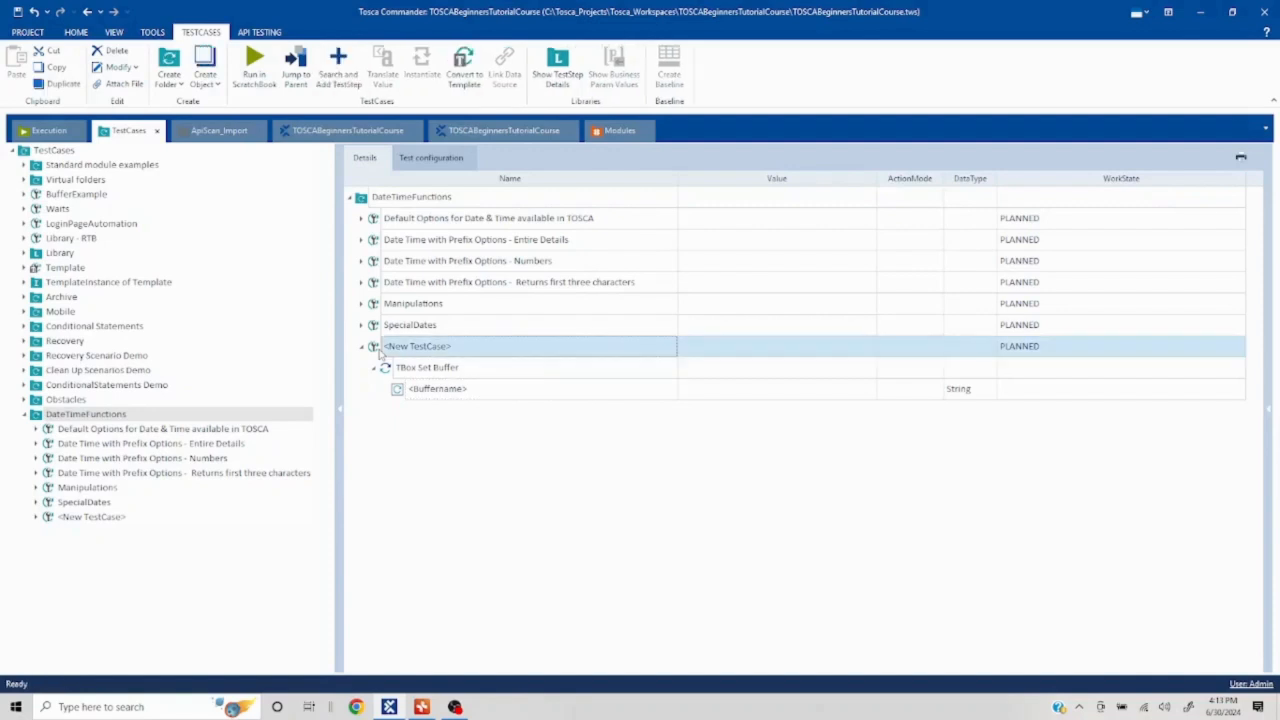
key(Delete)
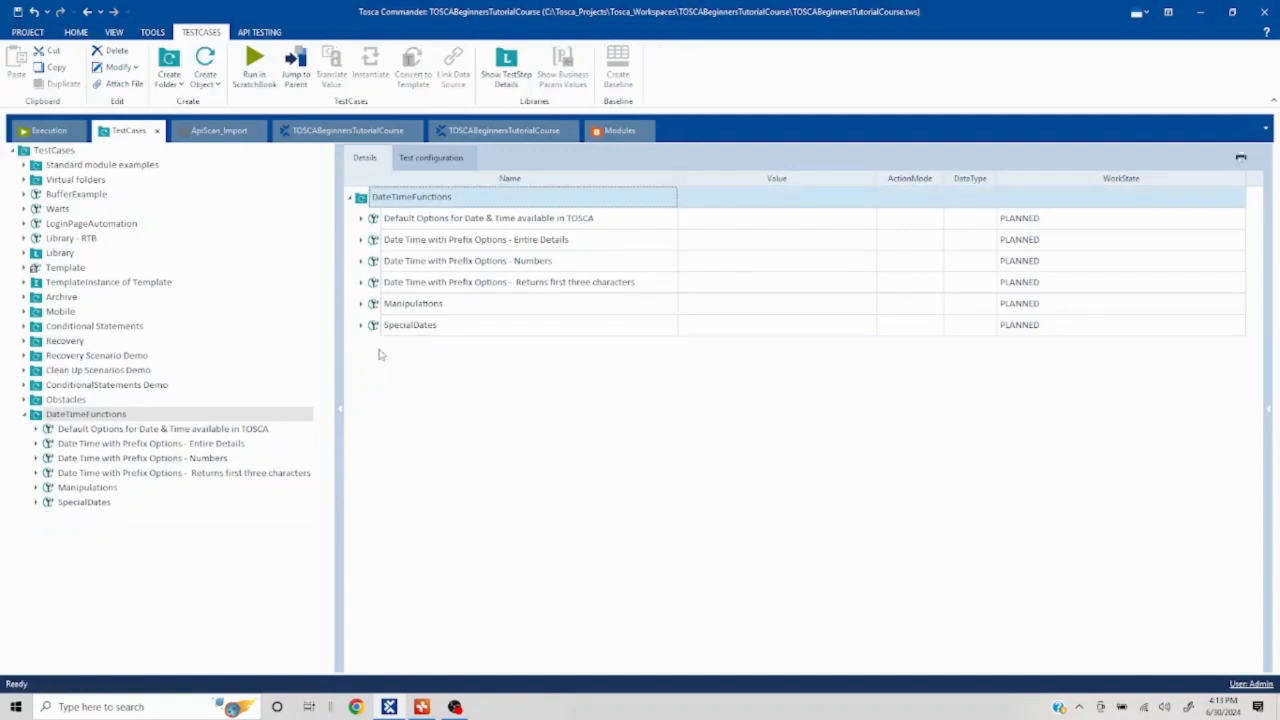
Review the Tosca Dates mind map, then return to Tosca Commander and open the "Default Options for Date & Time available in TOSCA" test case
key(alt+Tab)
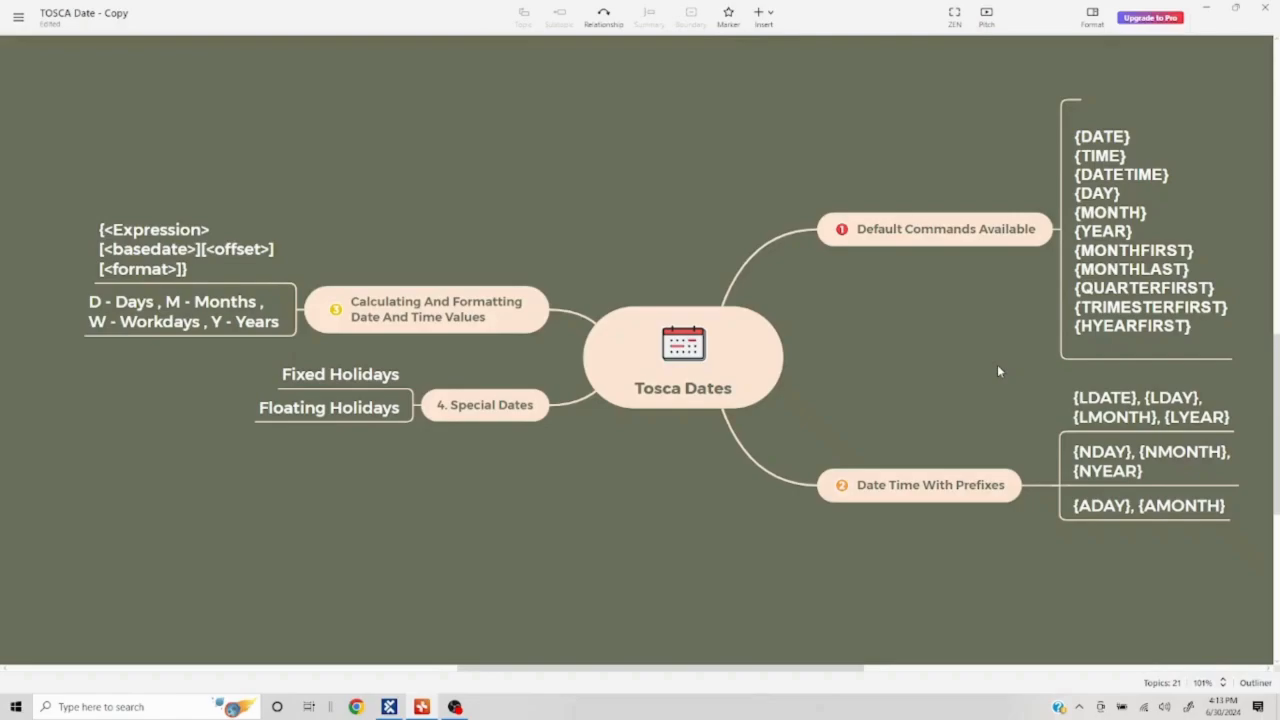
key(alt+Tab)
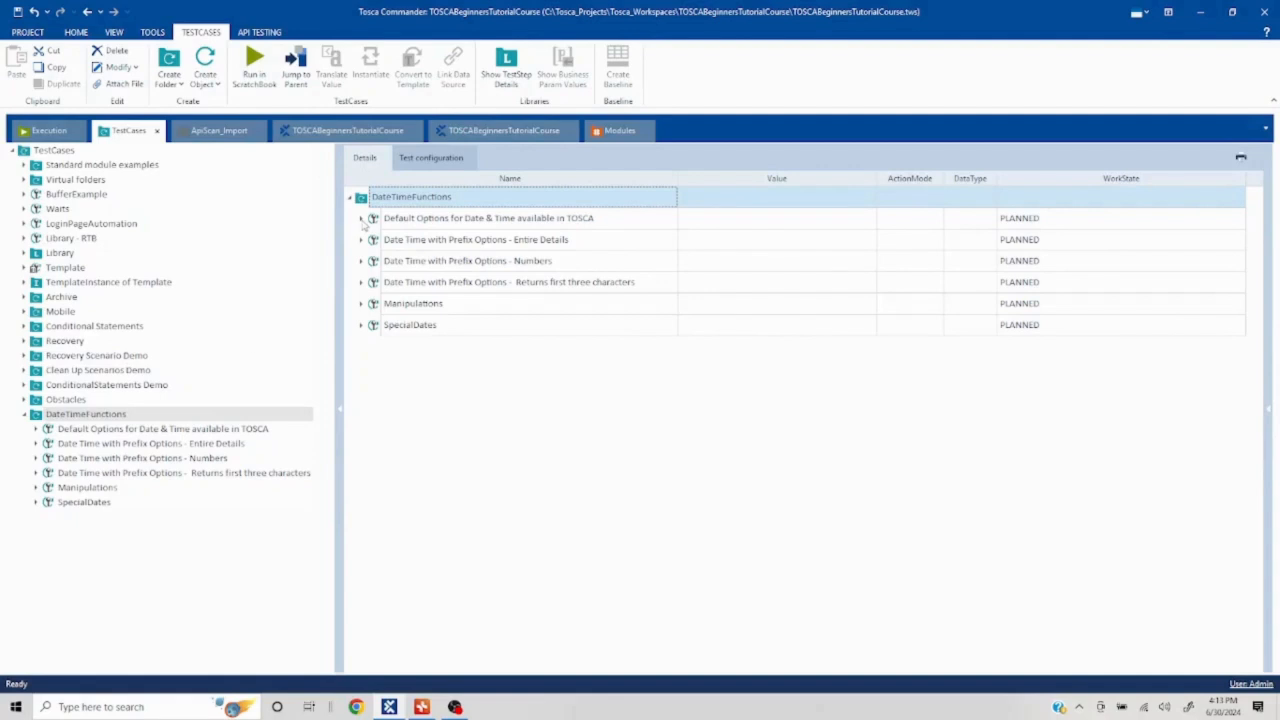
click(192, 430)
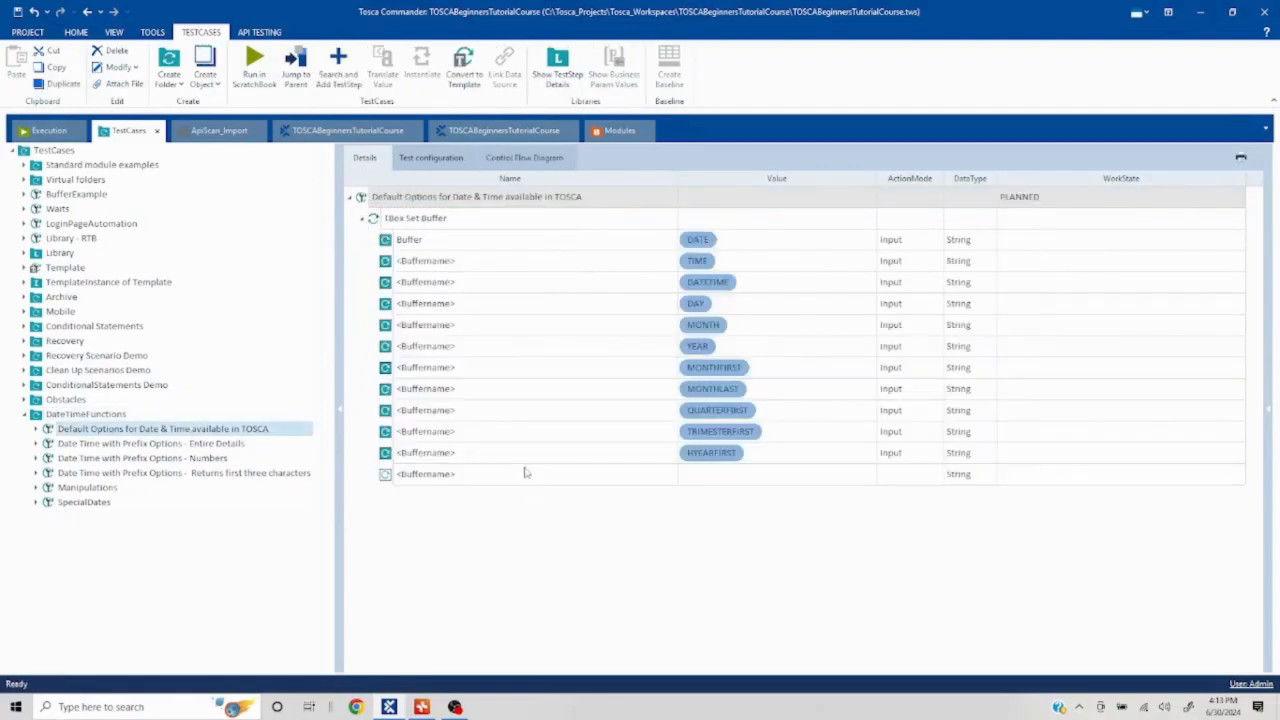
Clear the value of the Buffer row in TBox Set Buffer and re-enter it as {DATE}
click(780, 242)
click(781, 242)
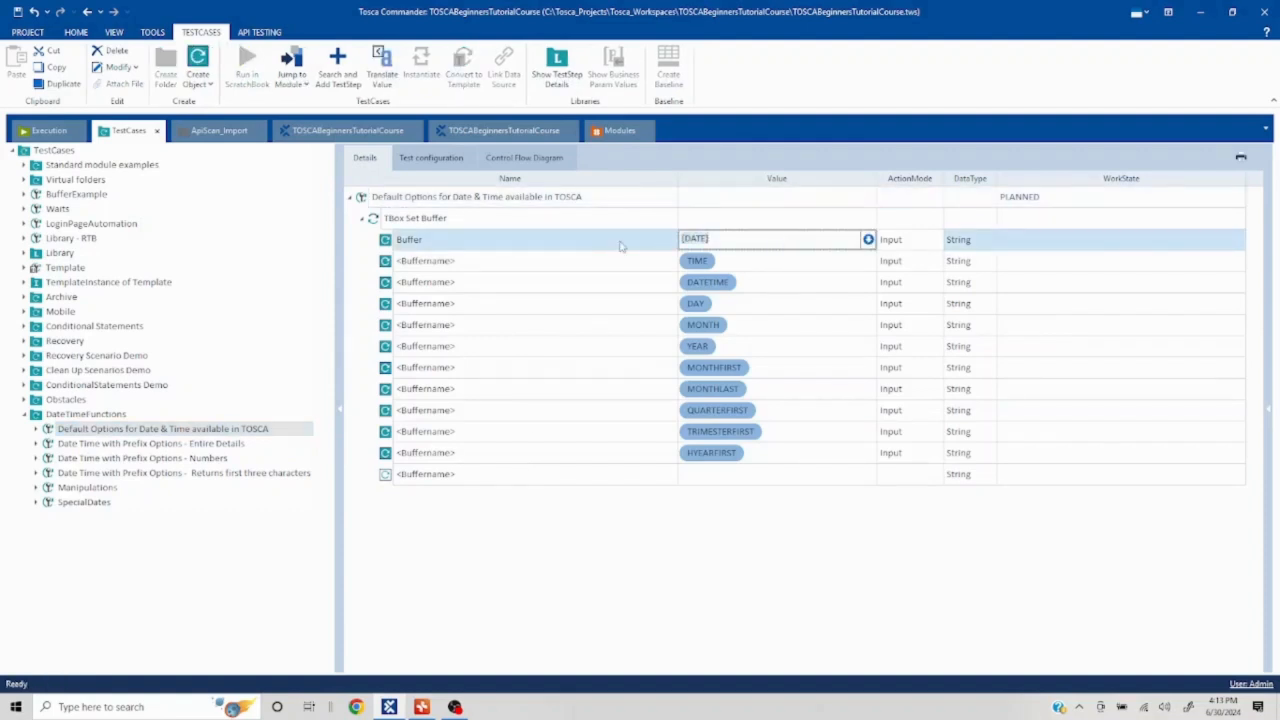
key(BackSpace)
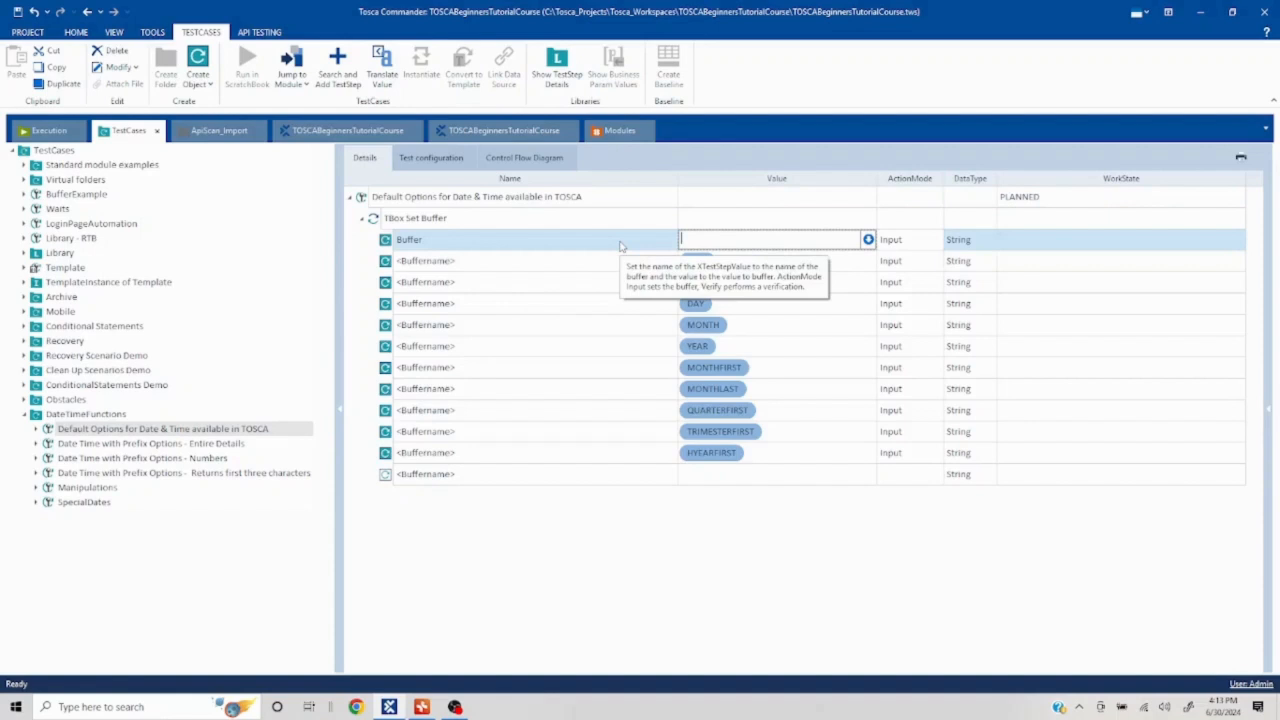
text({)
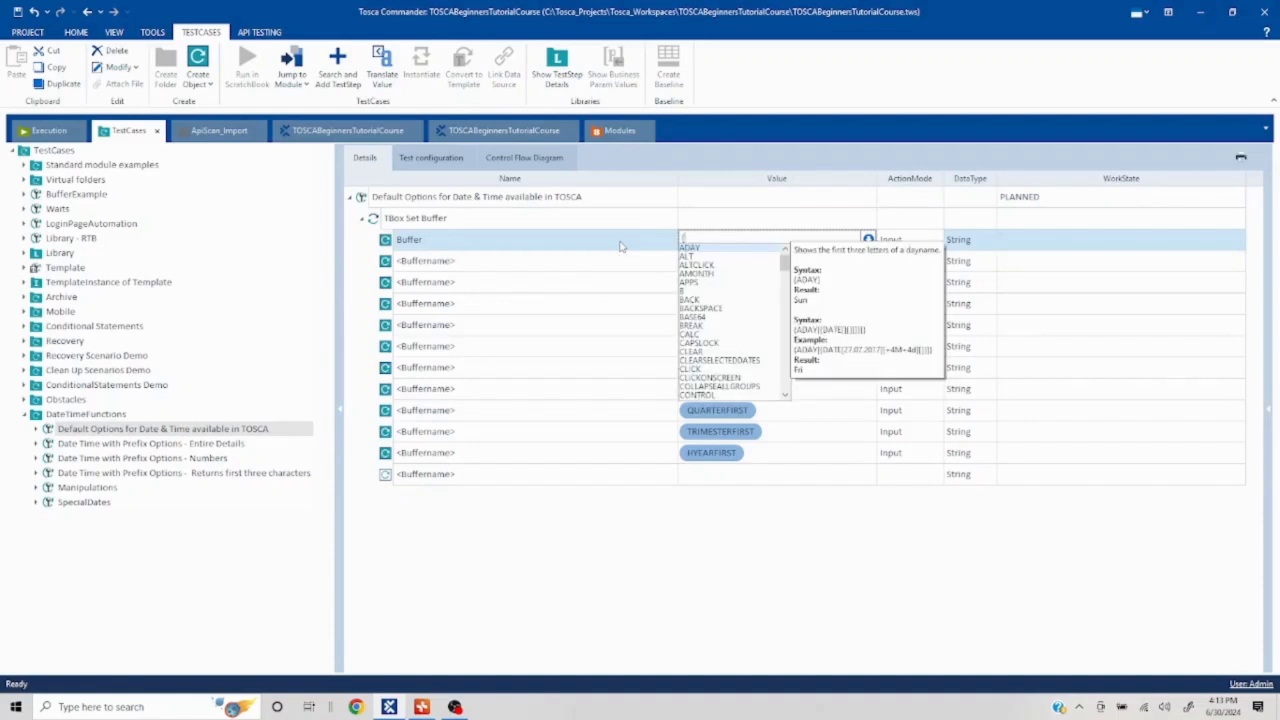
text(DA)
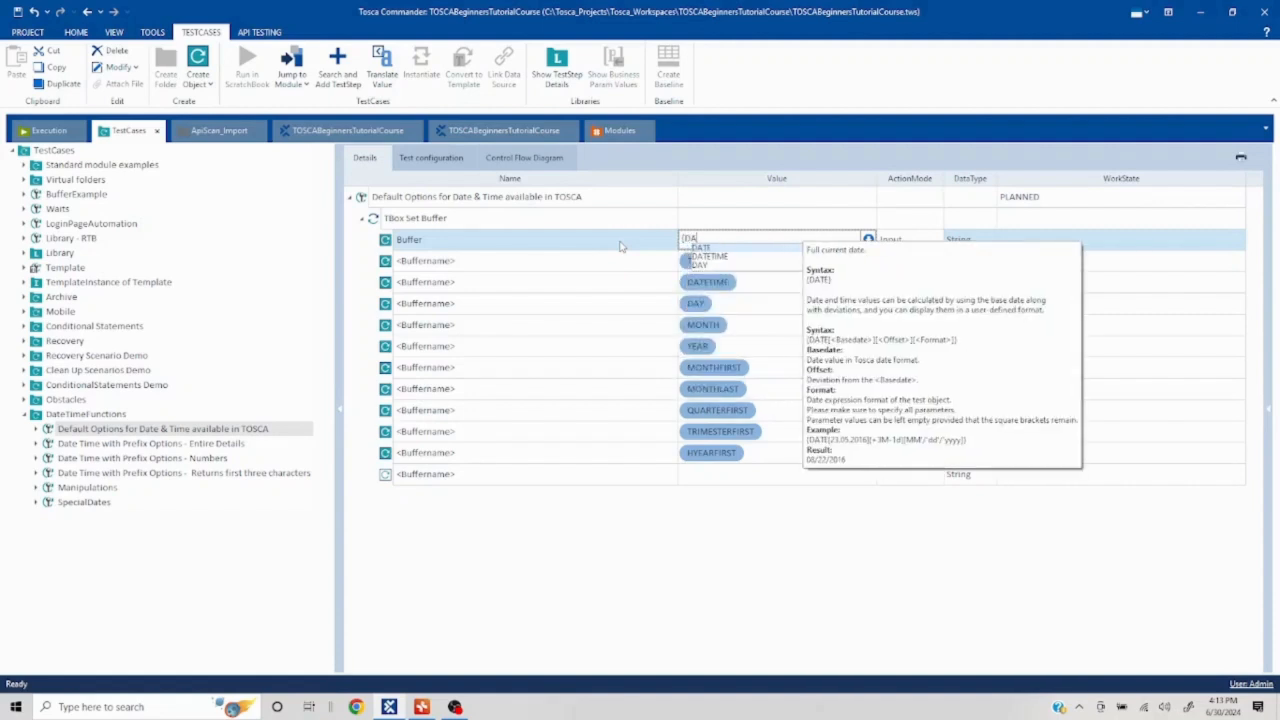
text(TE)
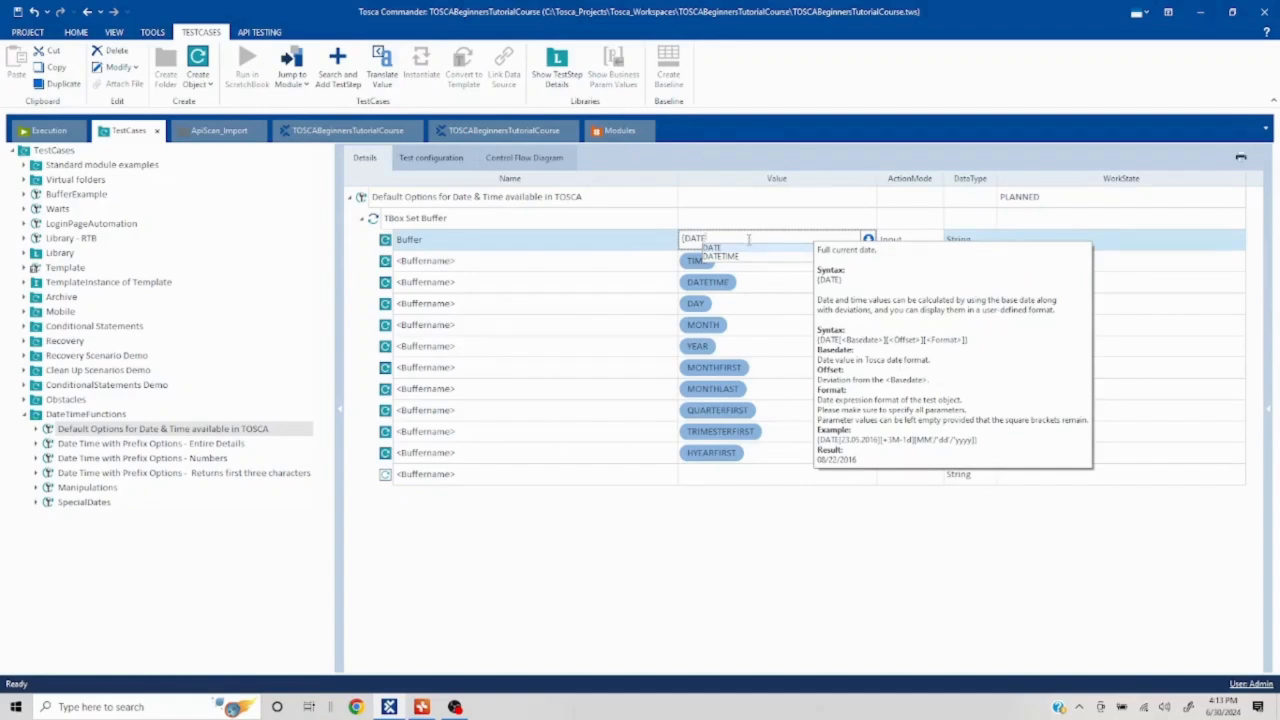
text(})
key(Return)
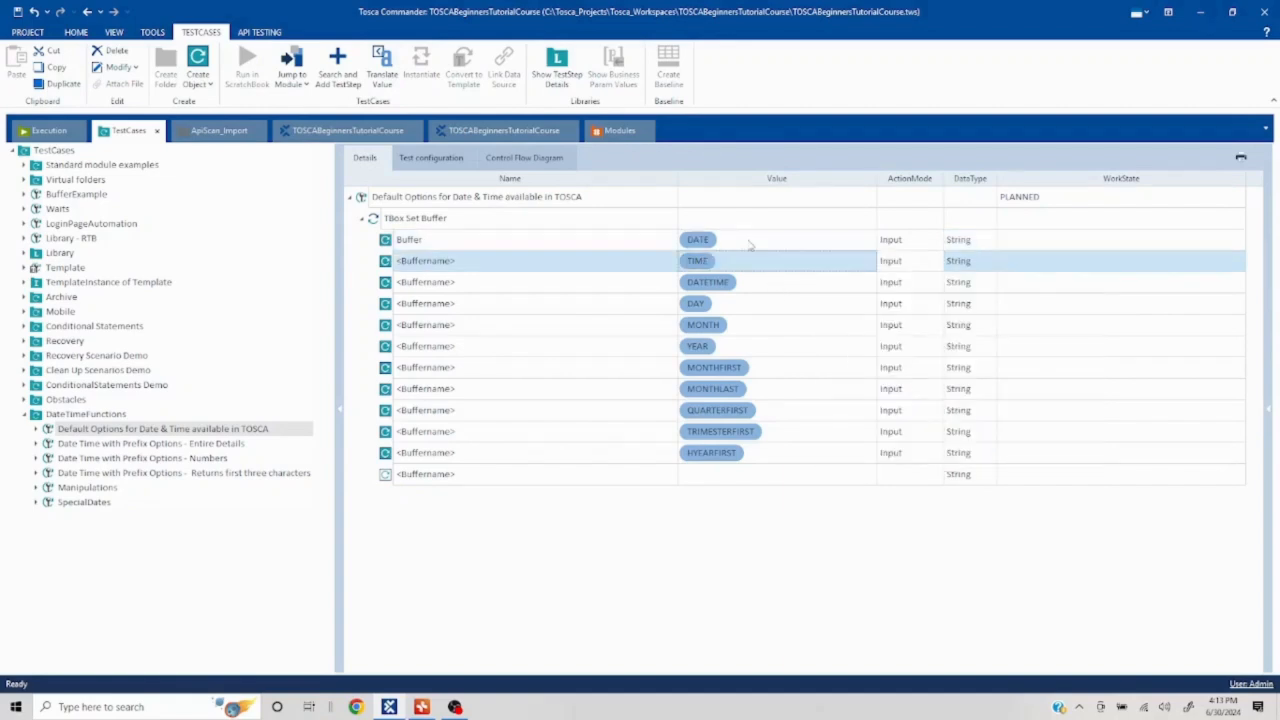
Translate the value of the DATE buffer row, examine the resulting date and close the result
click(530, 242)
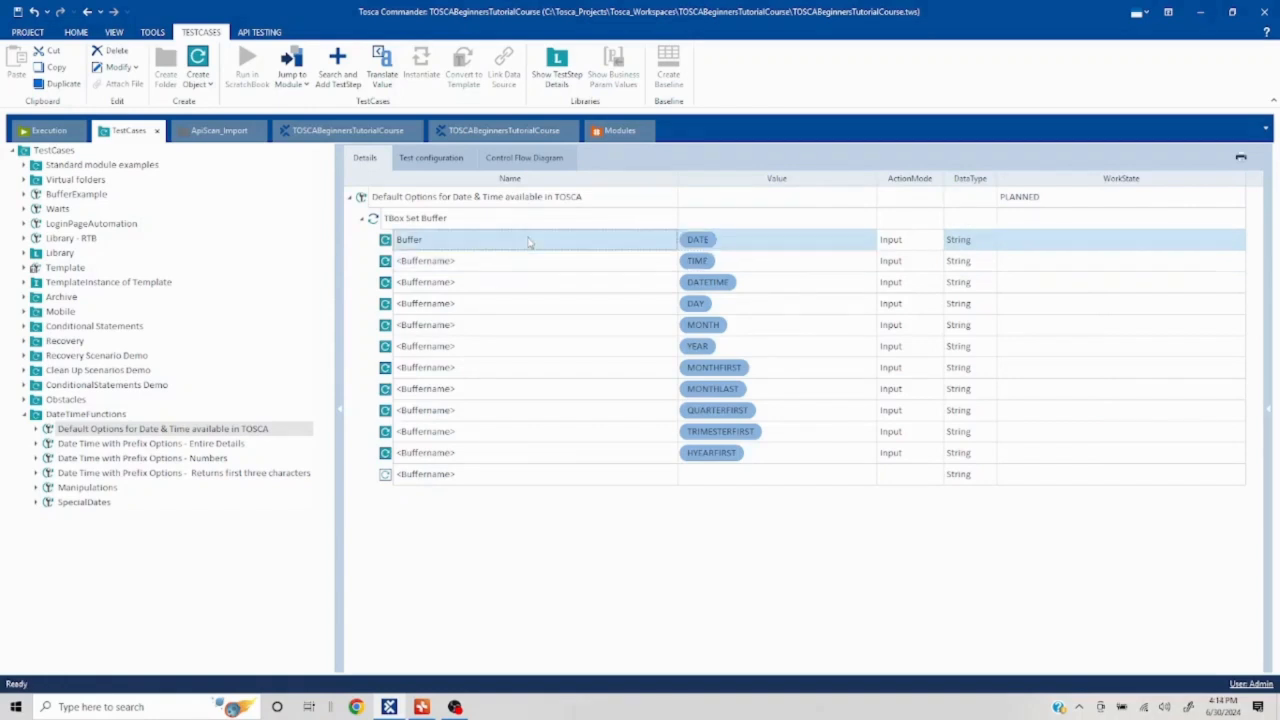
right_click(529, 241)
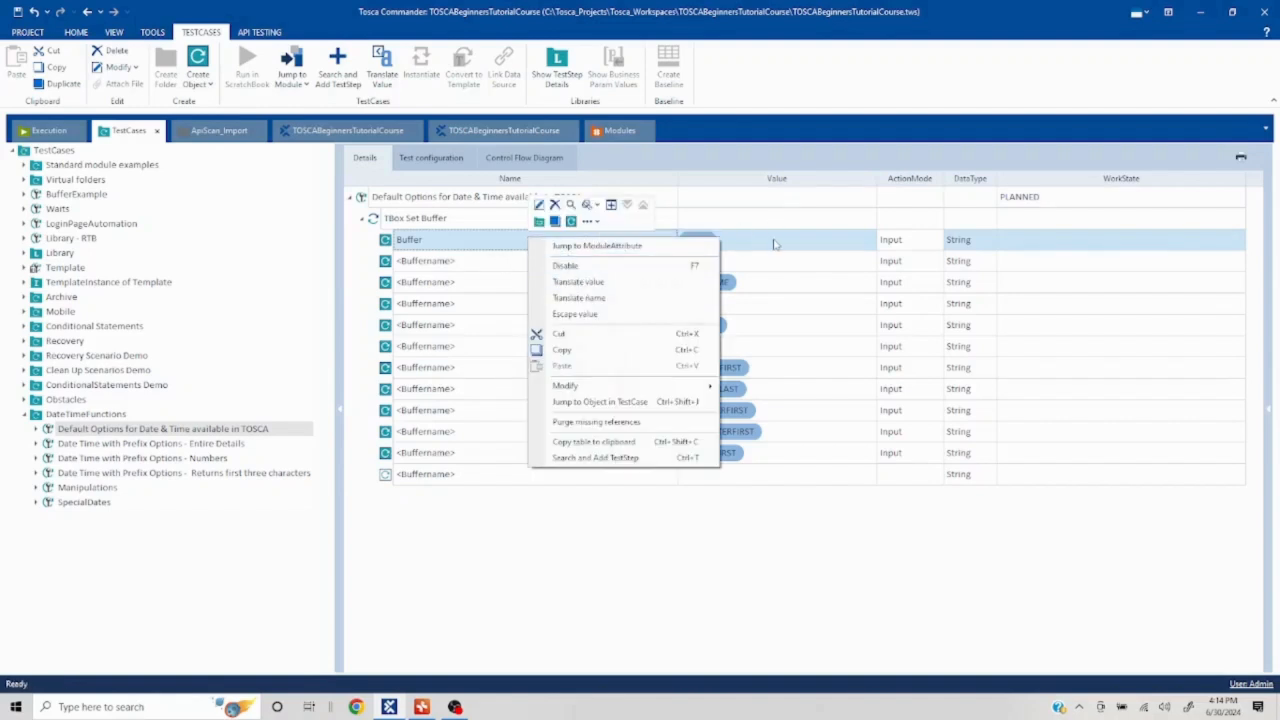
click(604, 285)
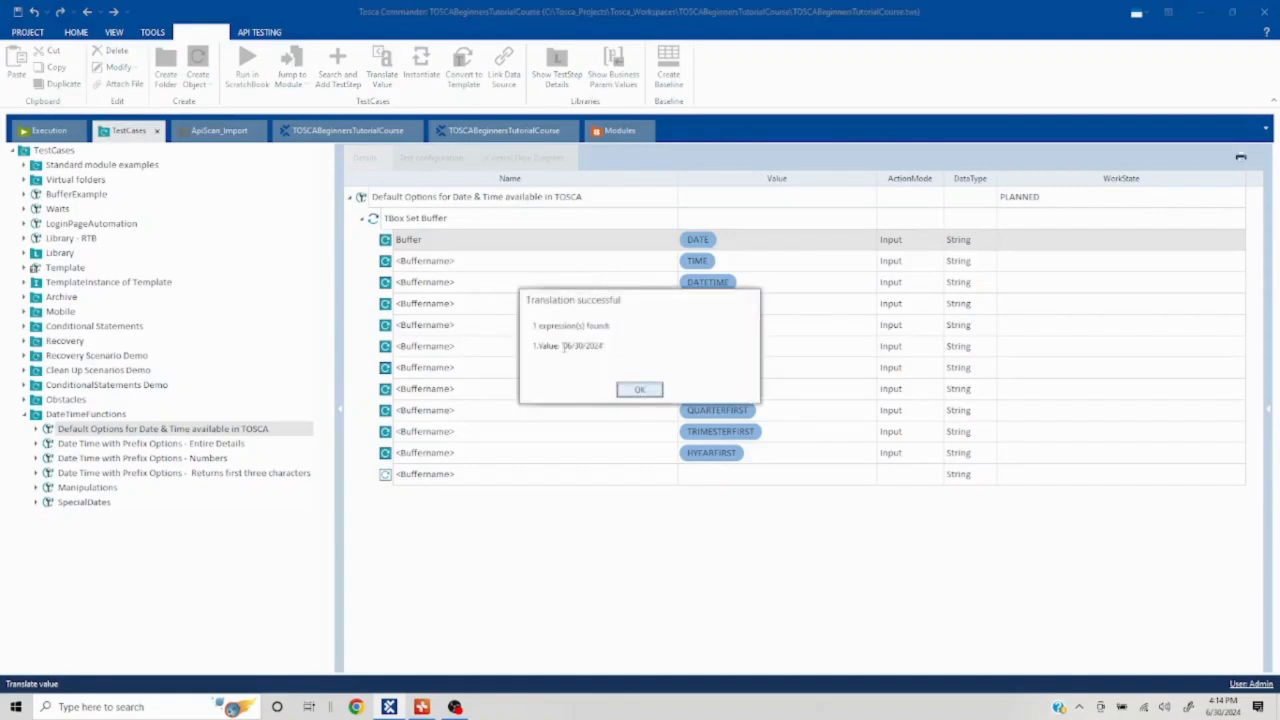
drag(562, 346, 604, 346)
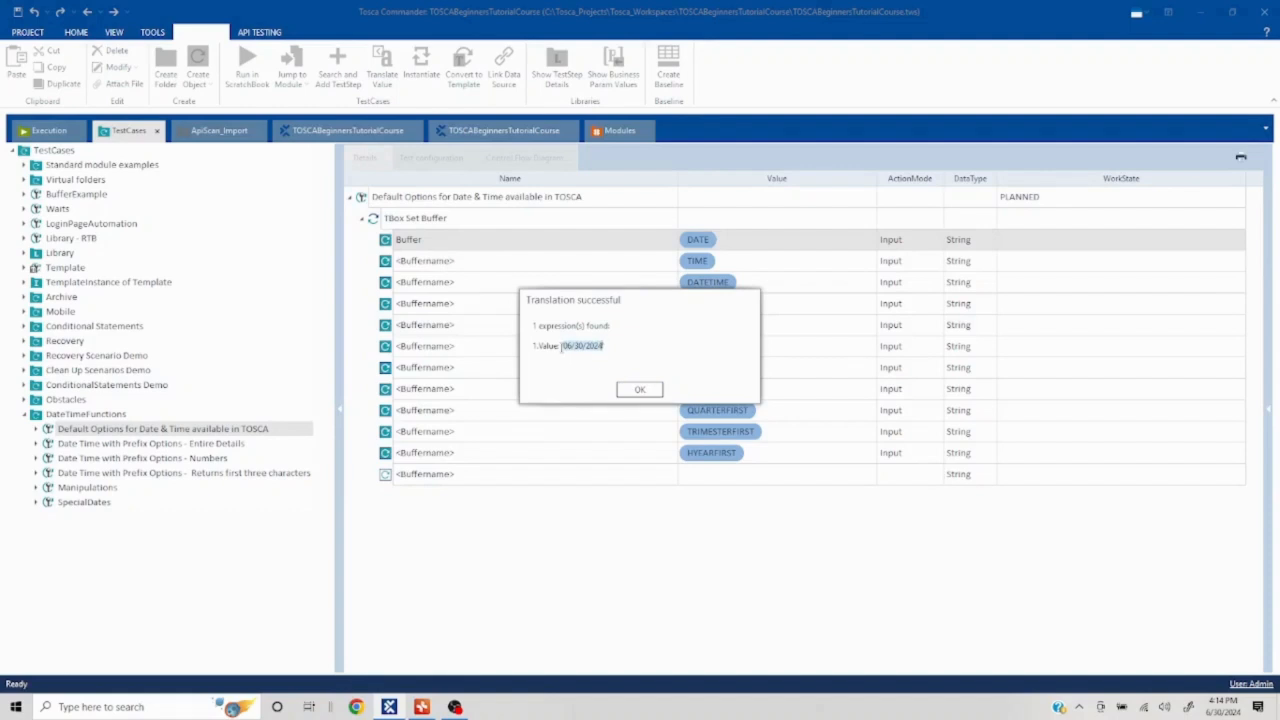
click(640, 389)
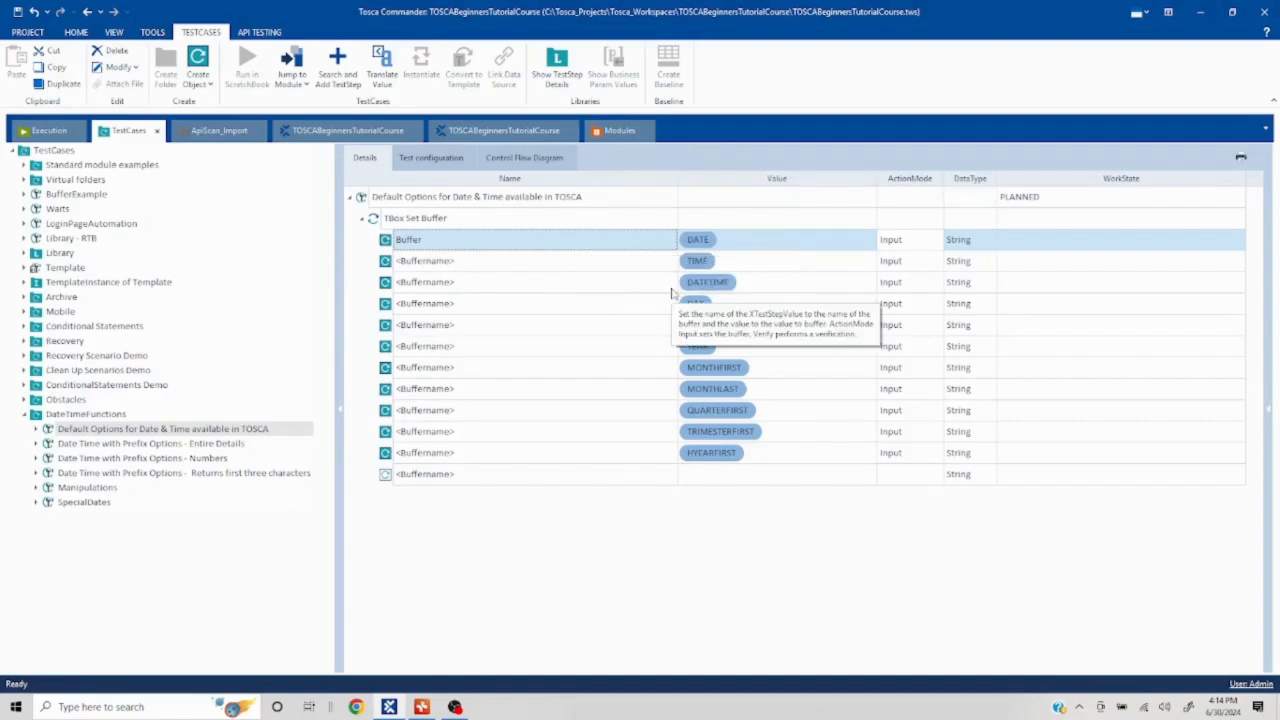
Translate the value of the DAY buffer row to check what it returns, and close the result
click(541, 307)
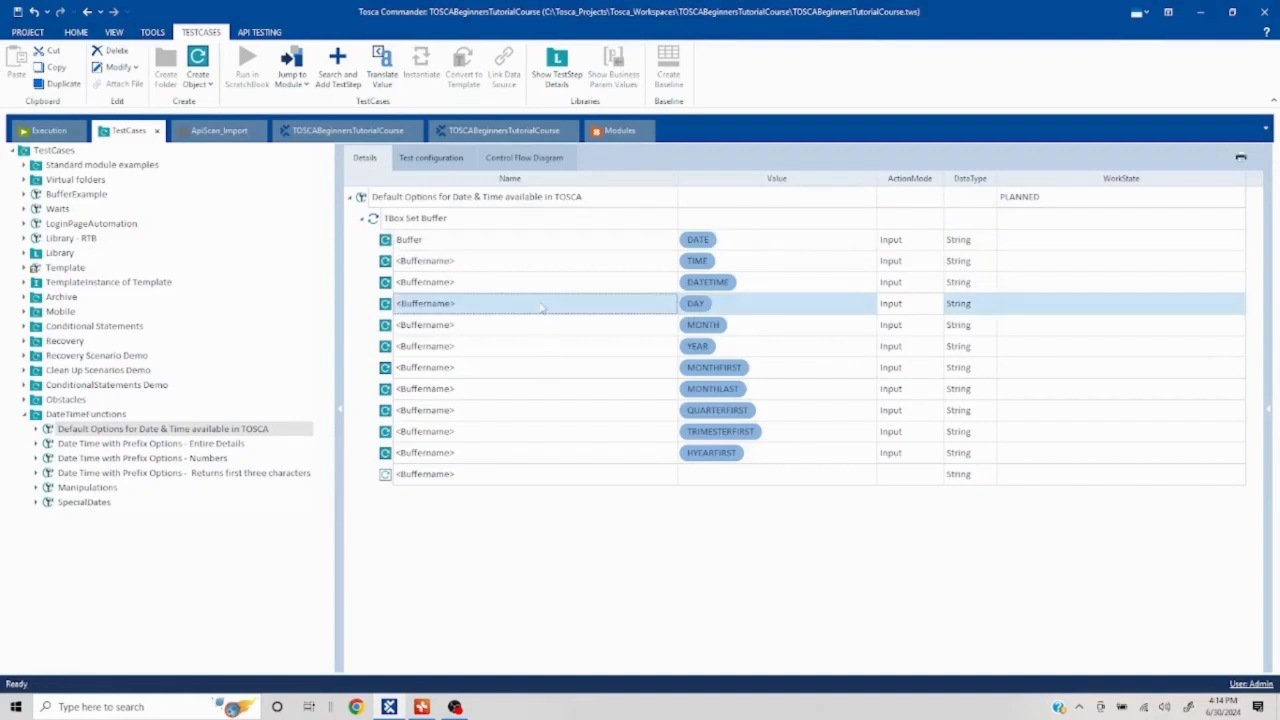
right_click(541, 307)
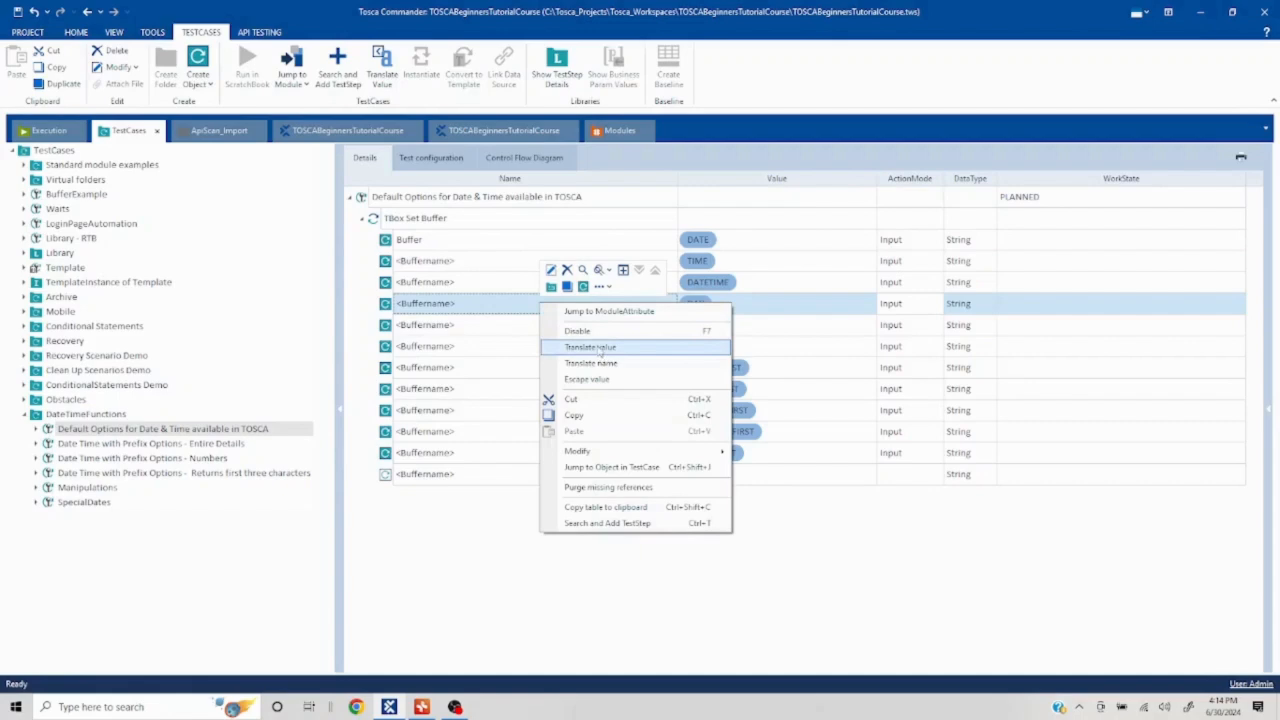
click(595, 345)
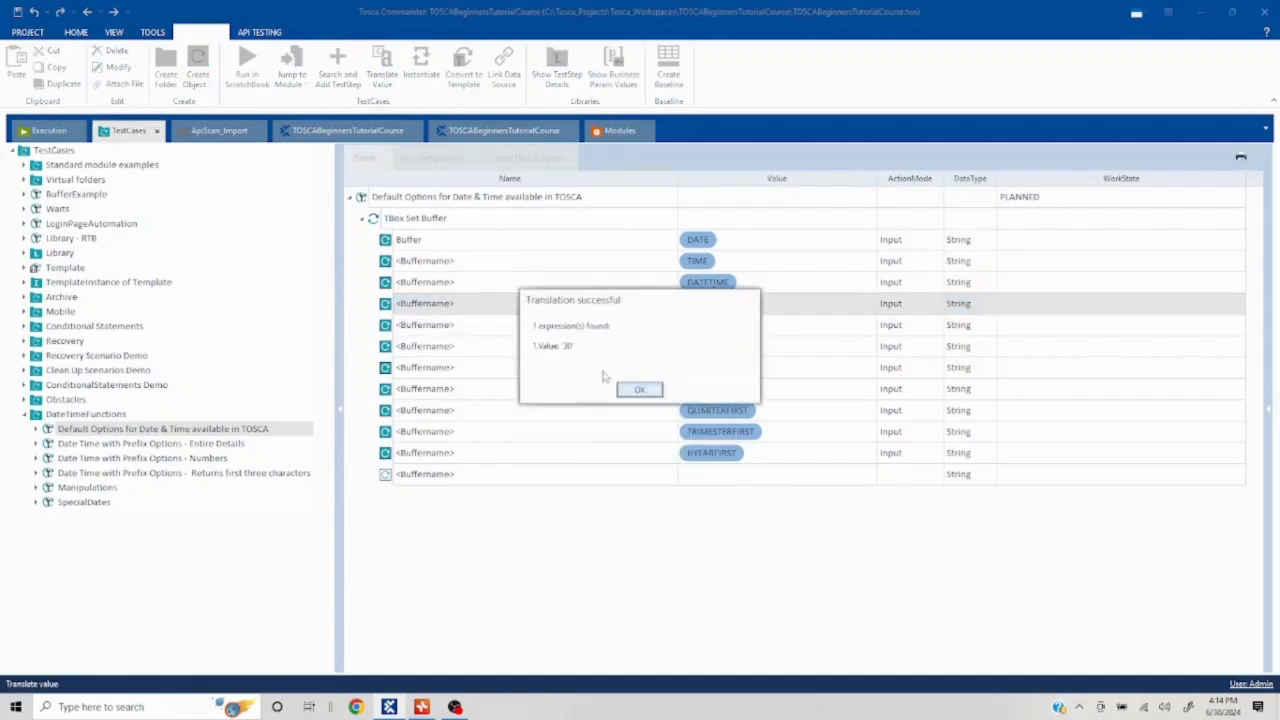
click(643, 390)
Translate the value of the MONTH buffer row to check what it returns, and close the result
click(574, 326)
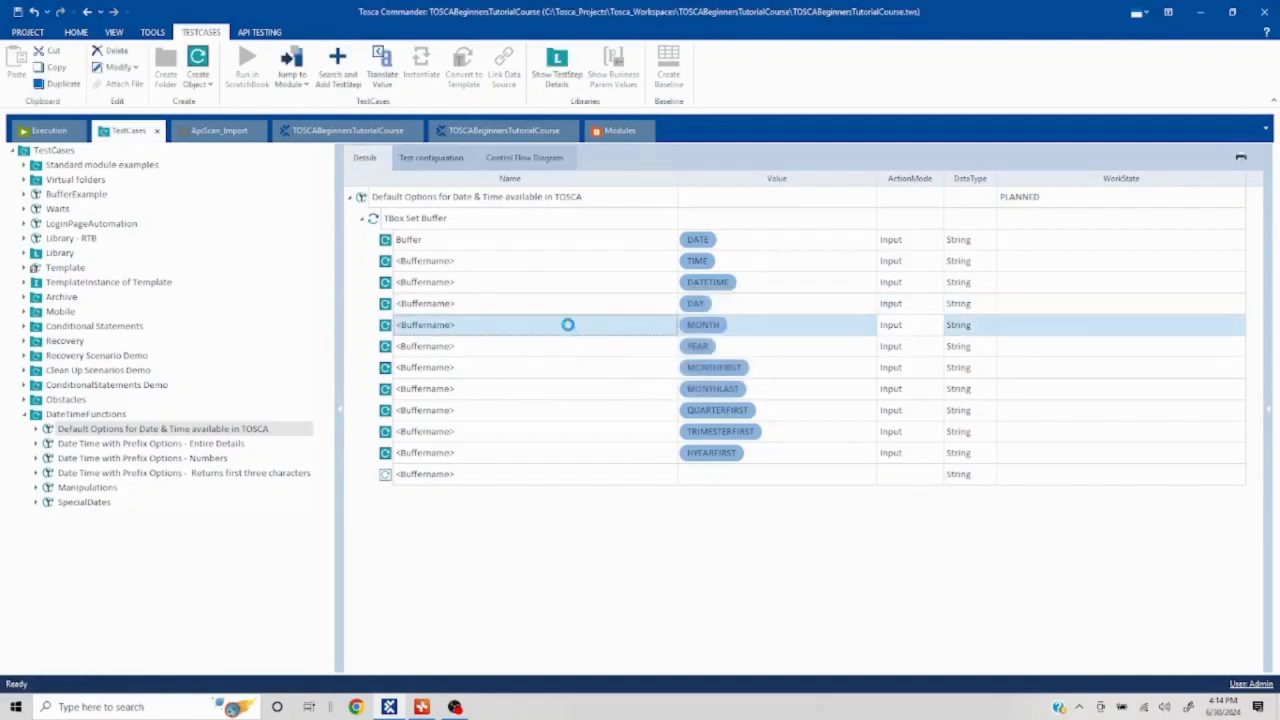
right_click(570, 326)
click(620, 370)
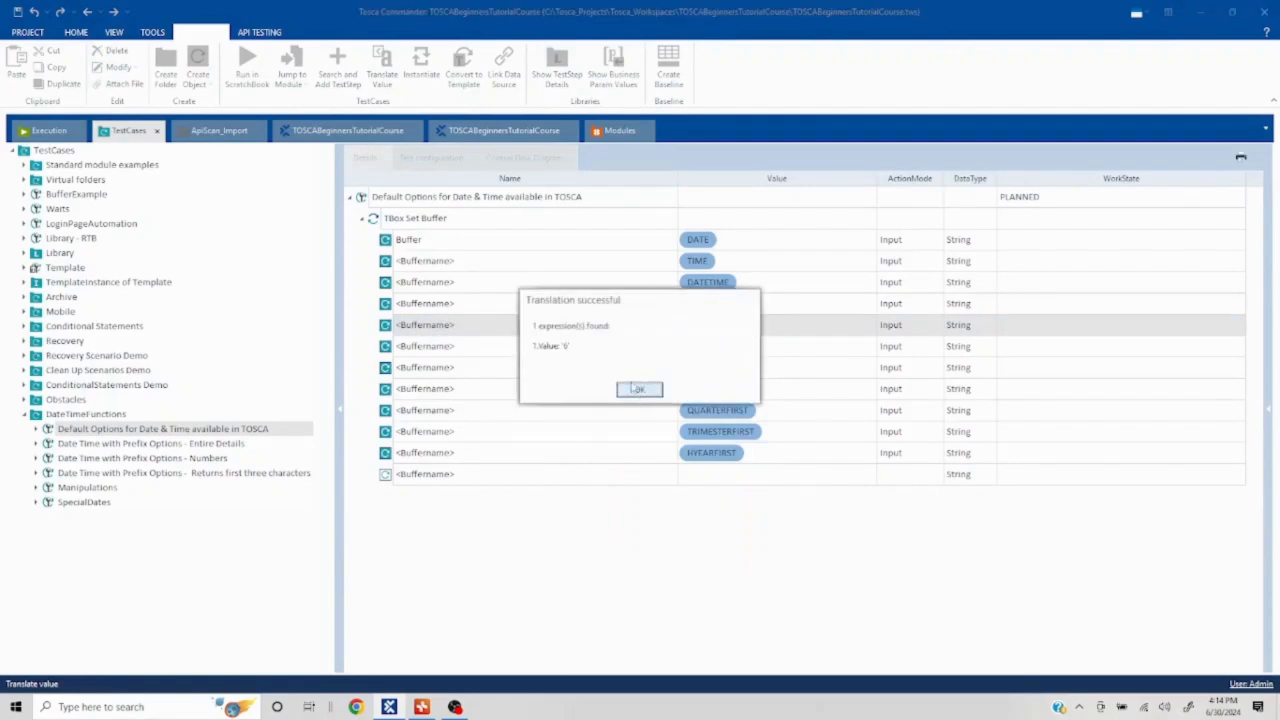
click(631, 391)
Translate the value of the YEAR buffer row to check what it returns, and close the result
click(552, 350)
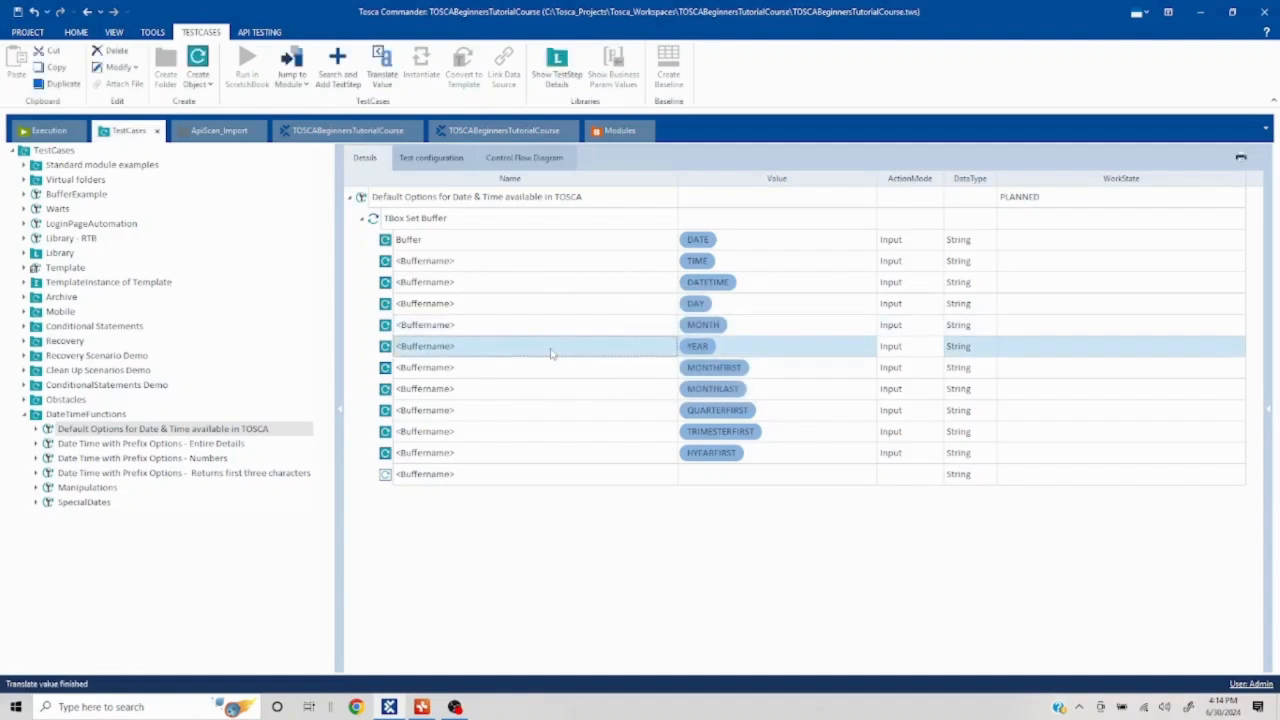
right_click(552, 350)
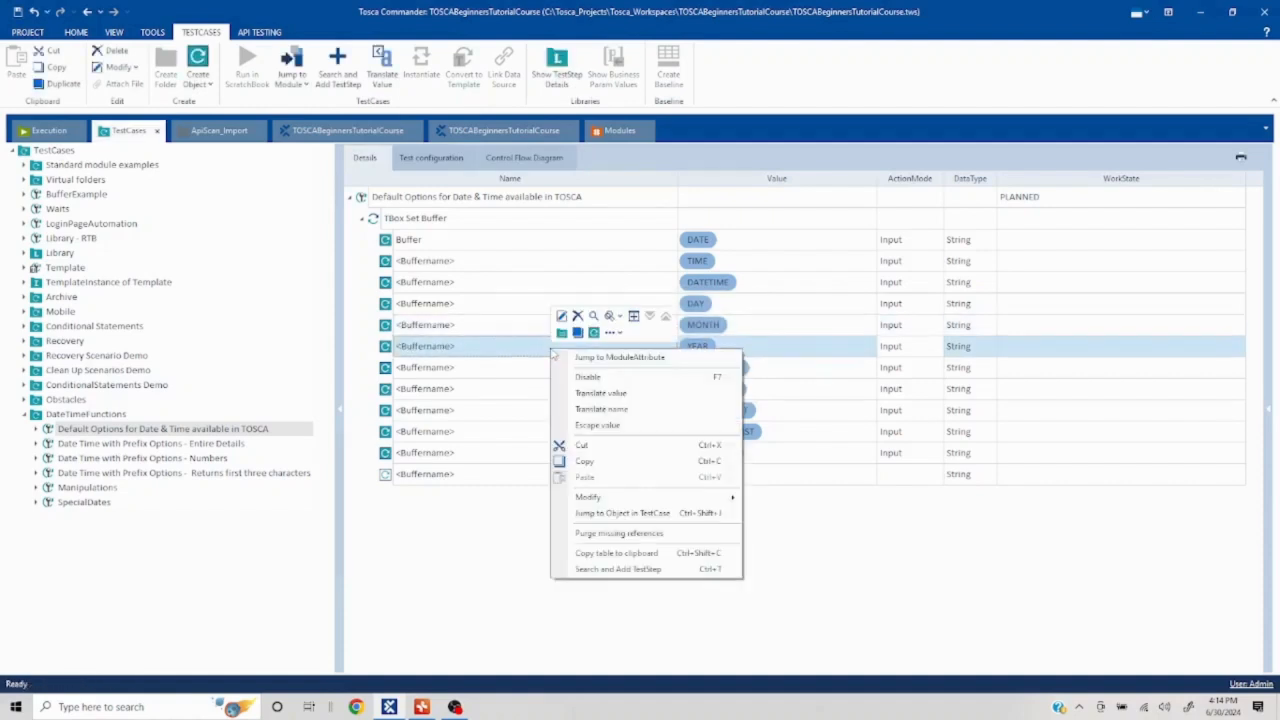
click(605, 393)
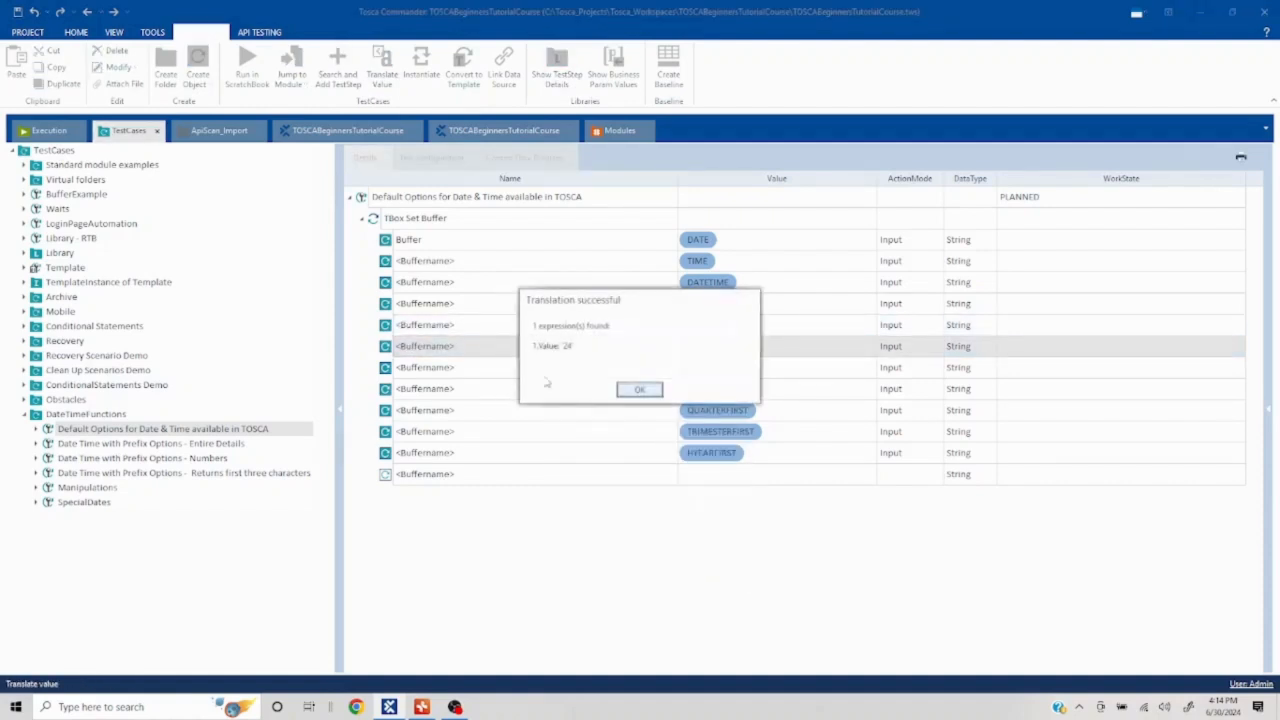
click(626, 390)
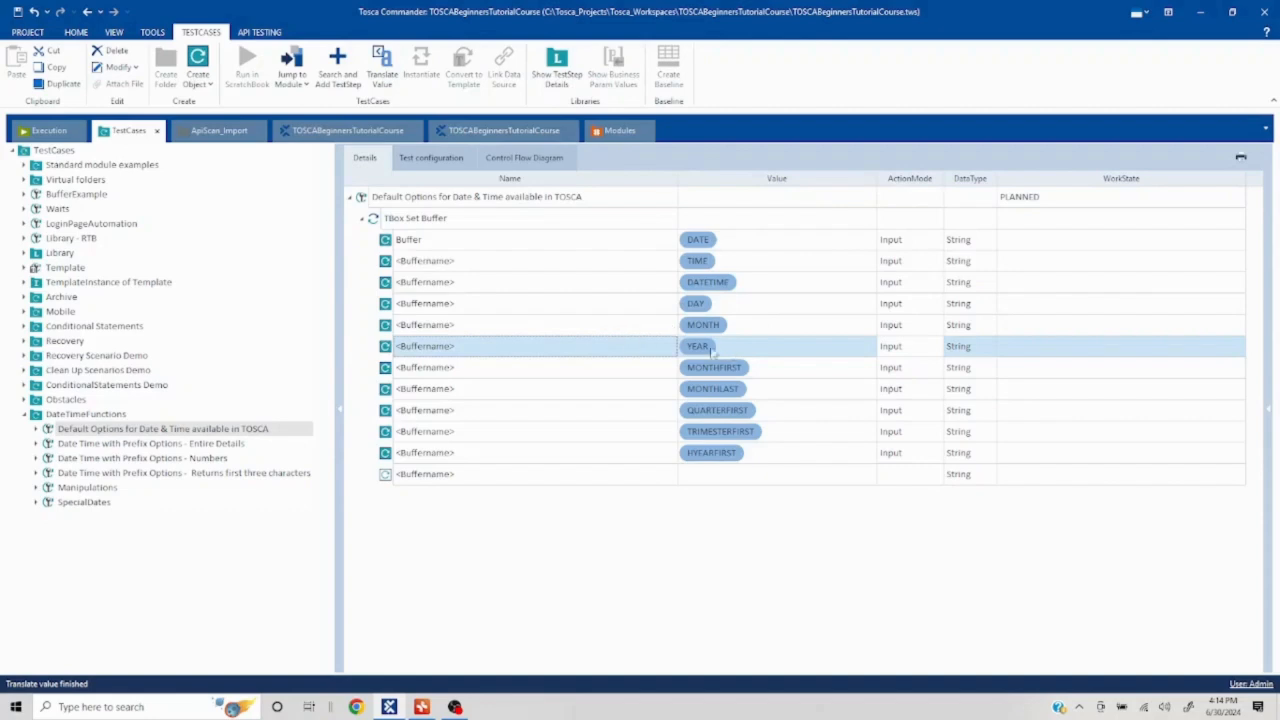
Translate the value of the MONTHFIRST buffer row, examine the resulting date and close the result
click(477, 372)
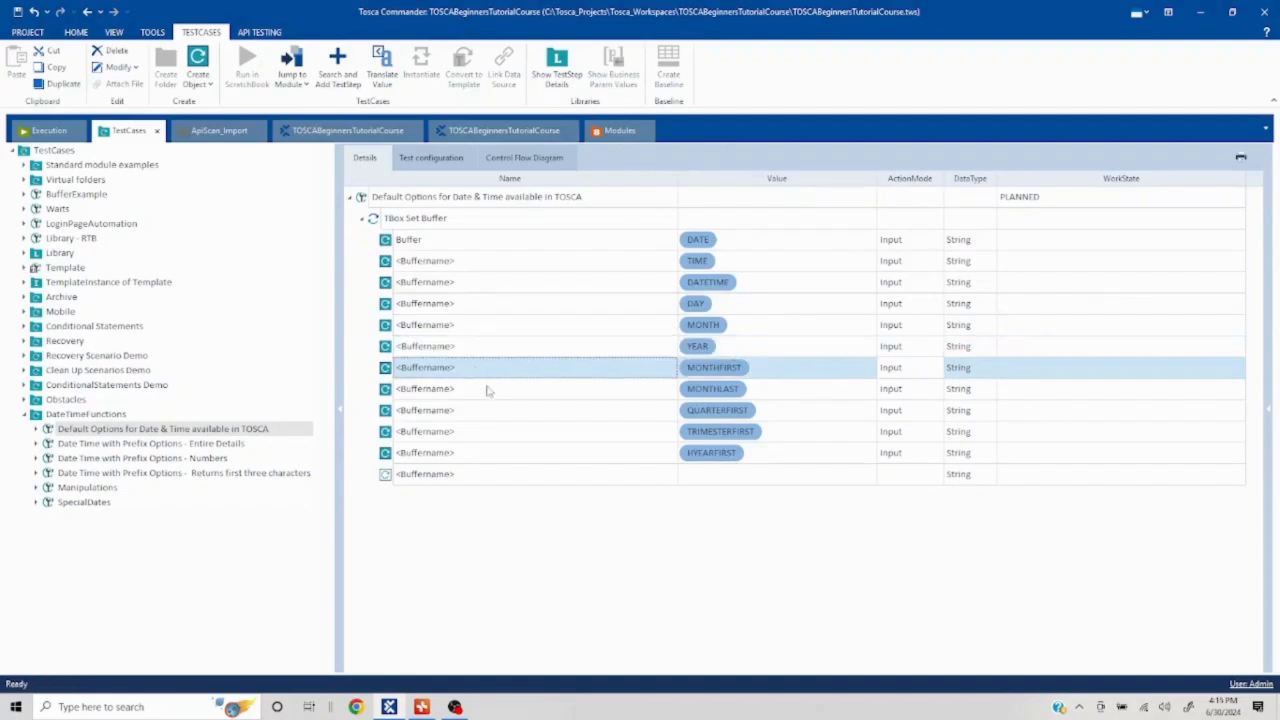
click(488, 390)
right_click(479, 366)
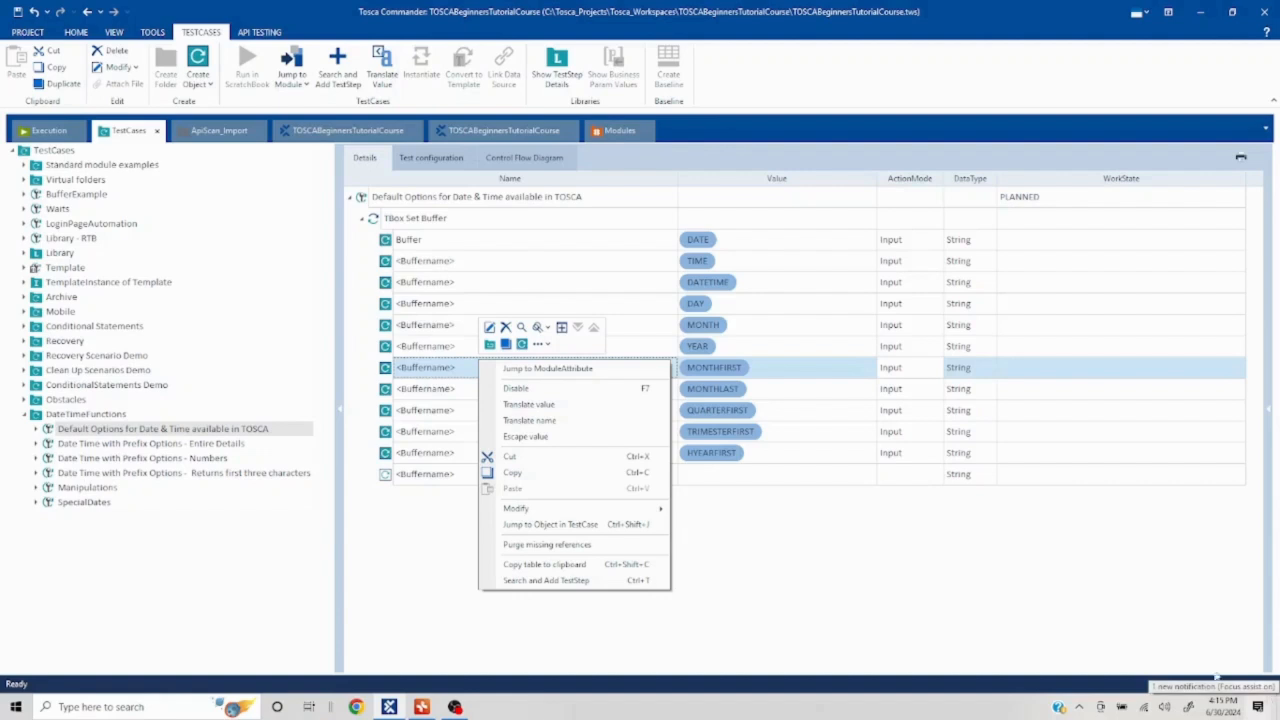
click(566, 405)
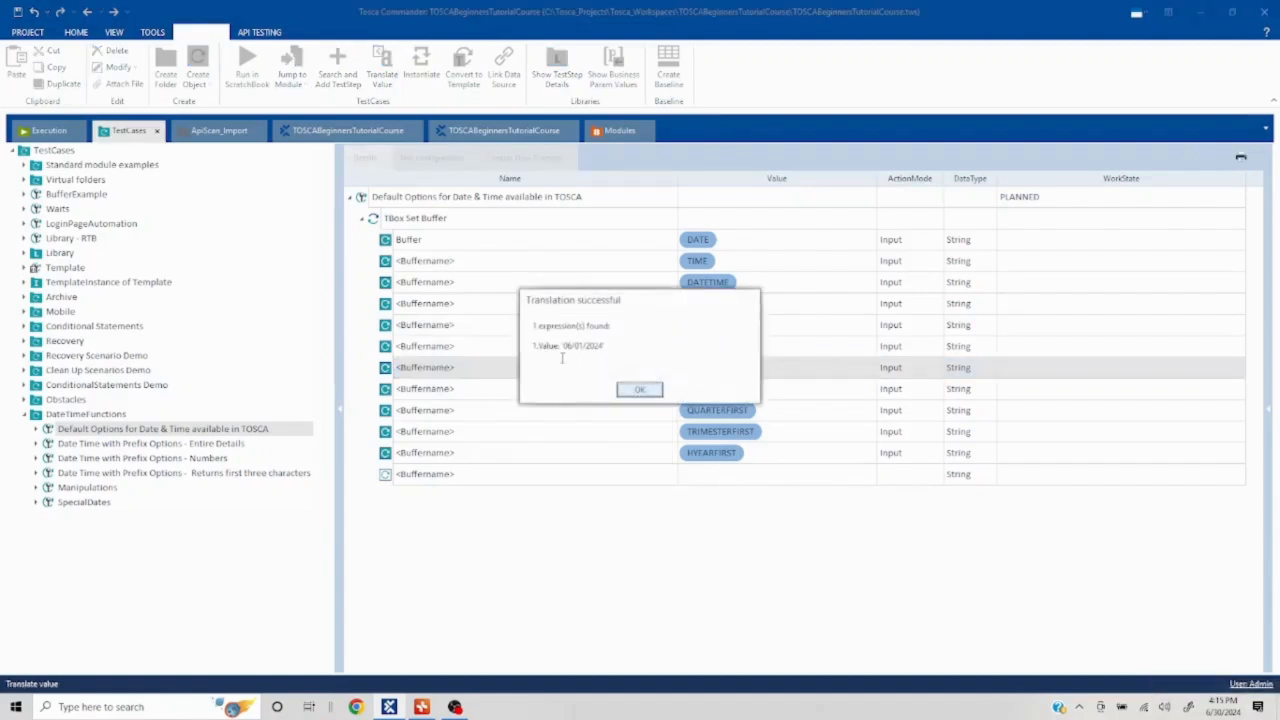
drag(563, 345, 602, 346)
click(644, 390)
Translate the value of the MONTHLAST buffer row to check the date it returns, and close the result
right_click(595, 391)
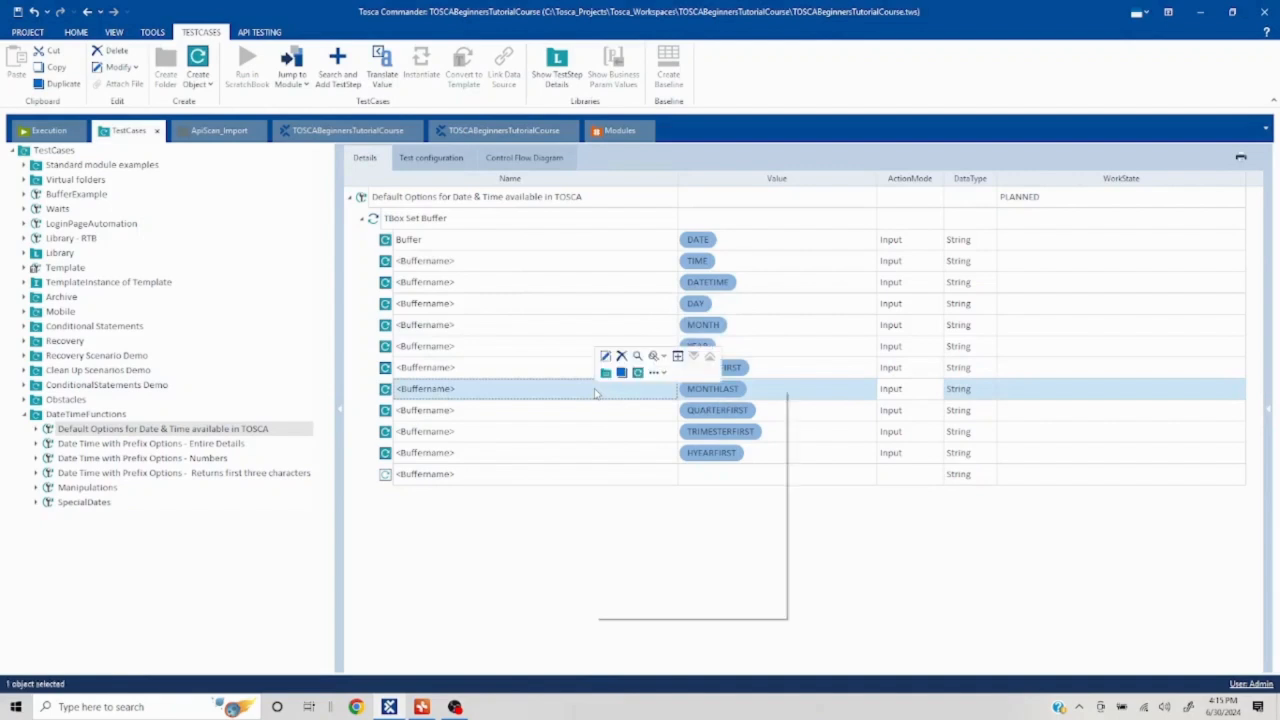
click(654, 434)
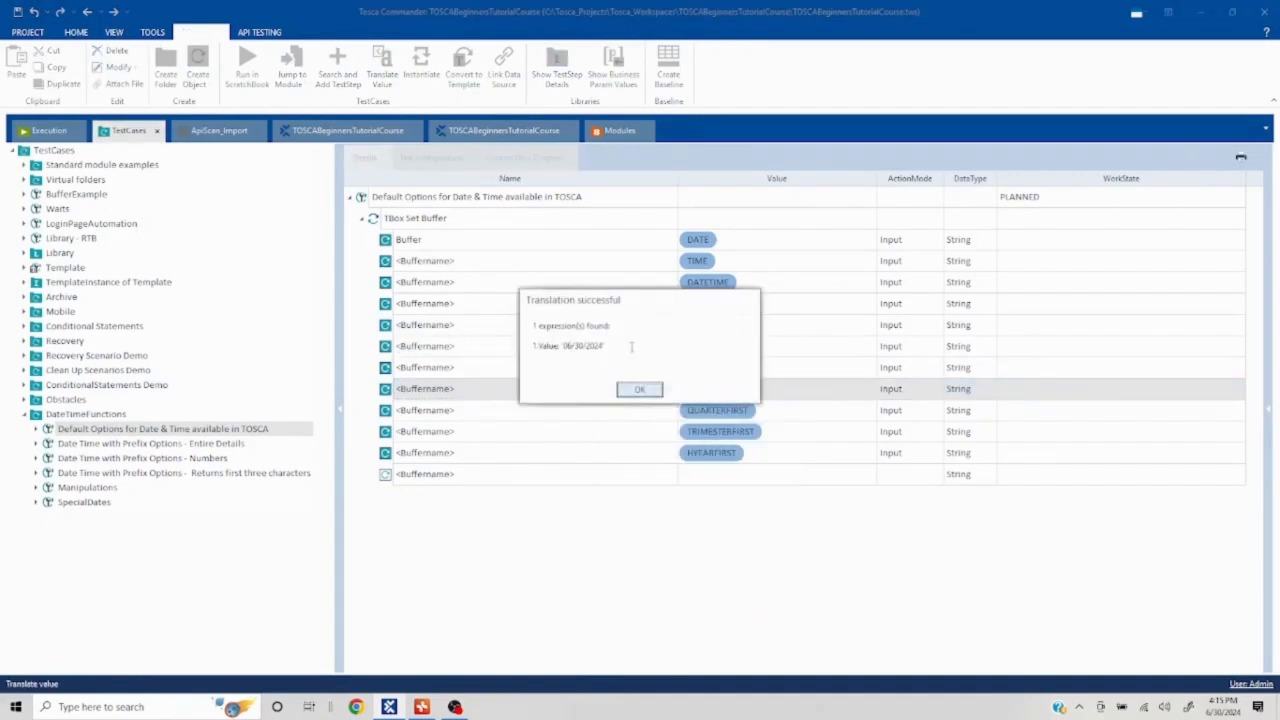
click(632, 393)
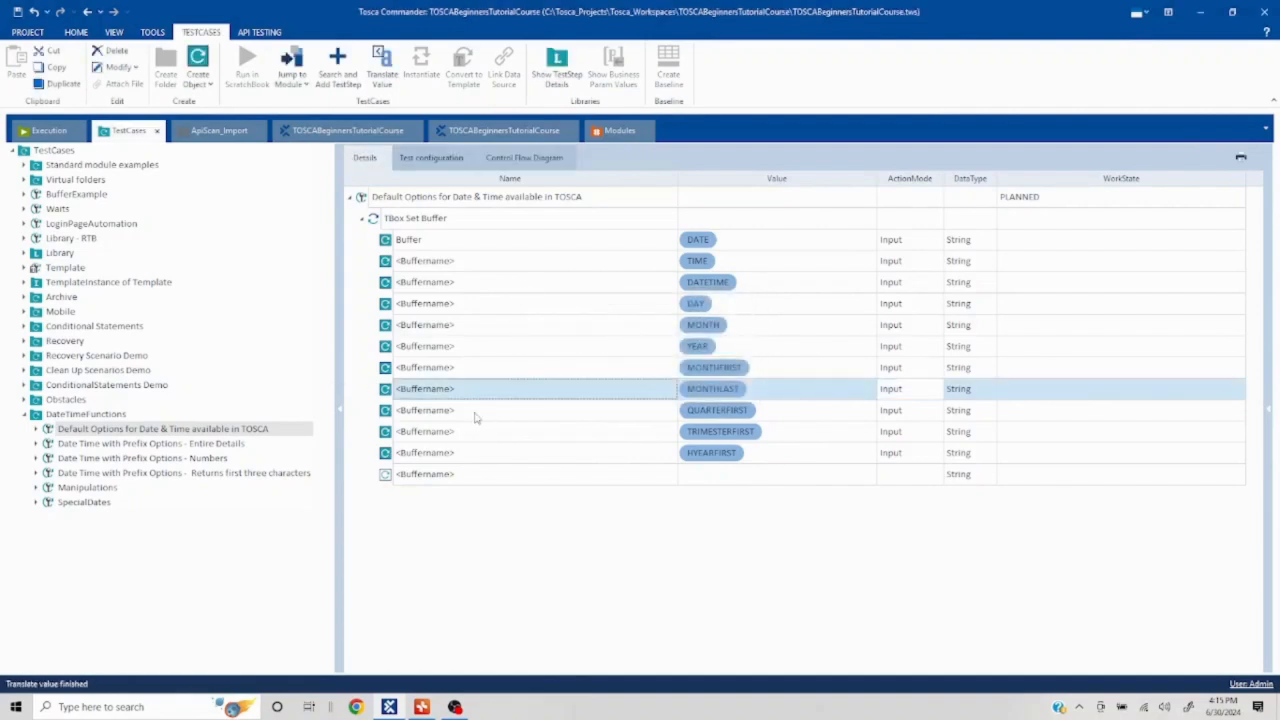
Translate the value of the QUARTERFIRST buffer row, examine the resulting date and close the result
click(635, 418)
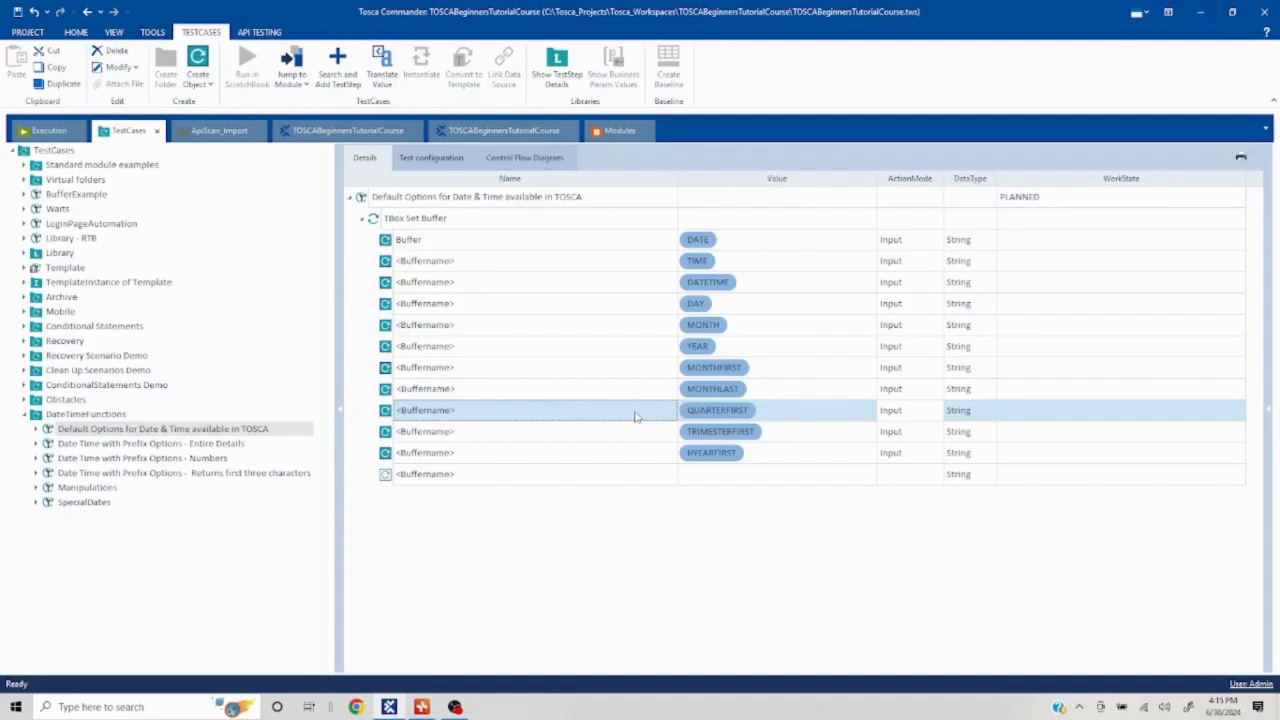
right_click(634, 416)
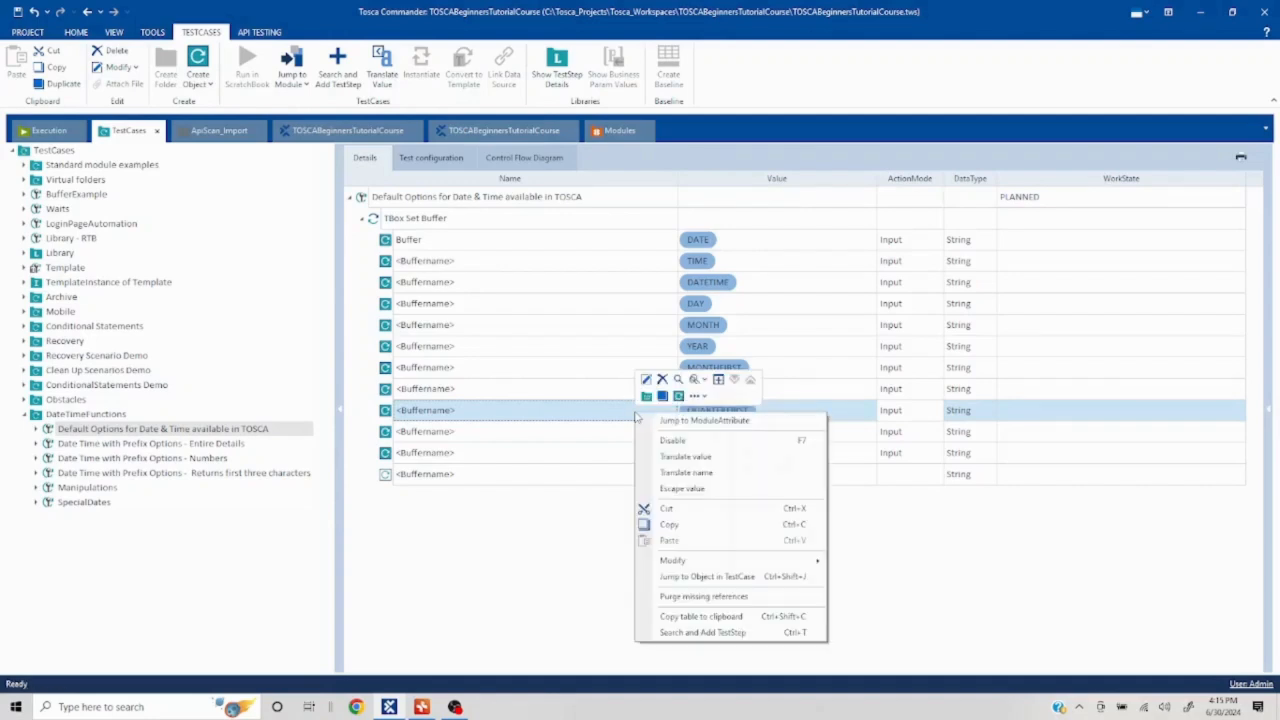
click(696, 457)
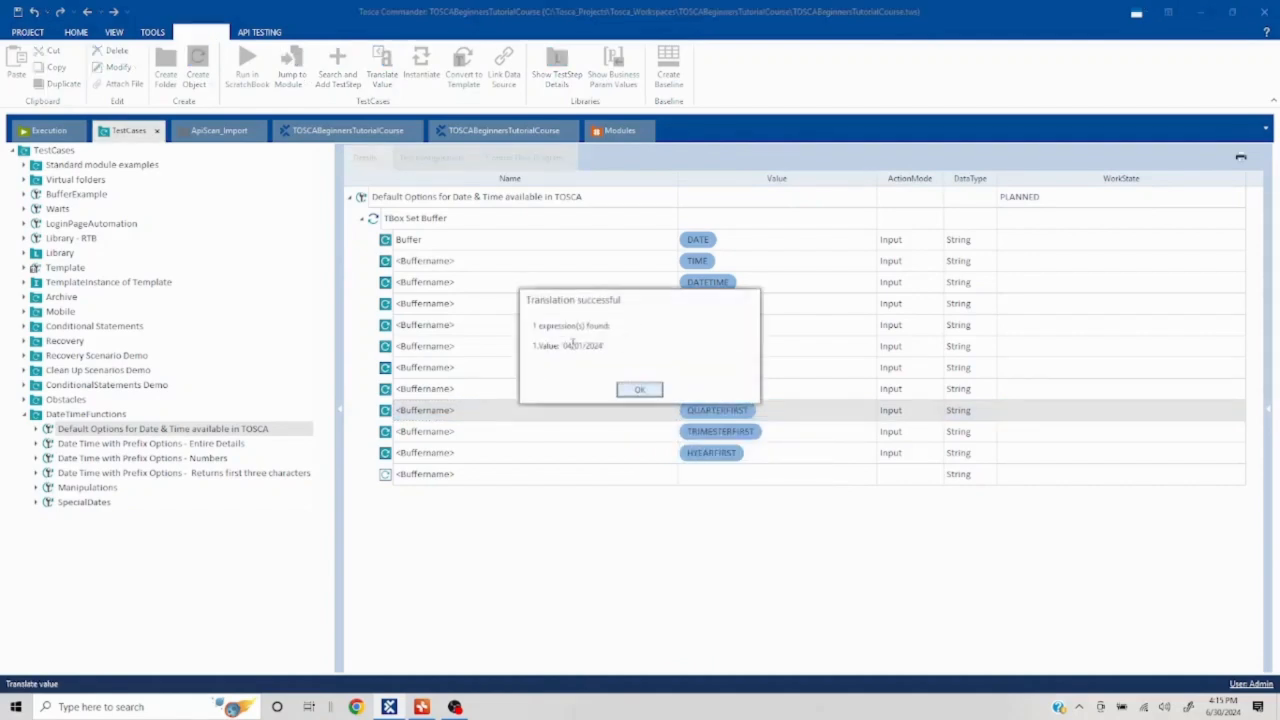
drag(563, 345, 605, 346)
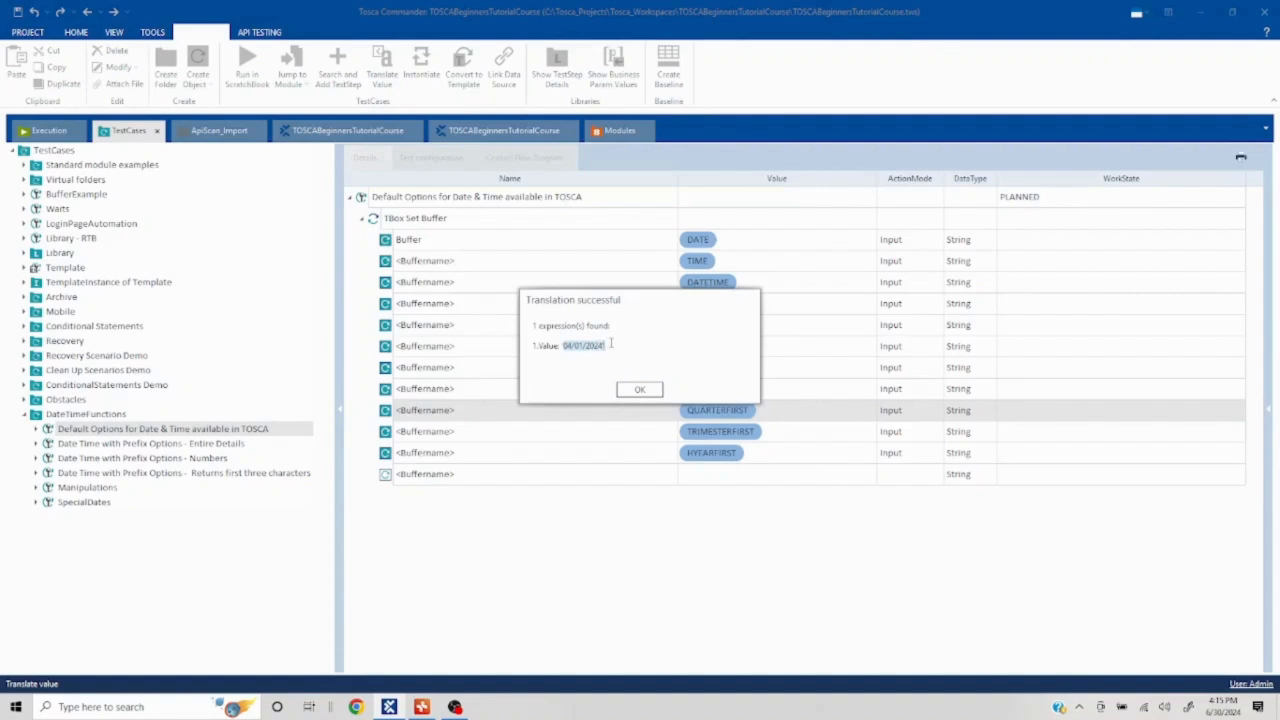
click(640, 390)
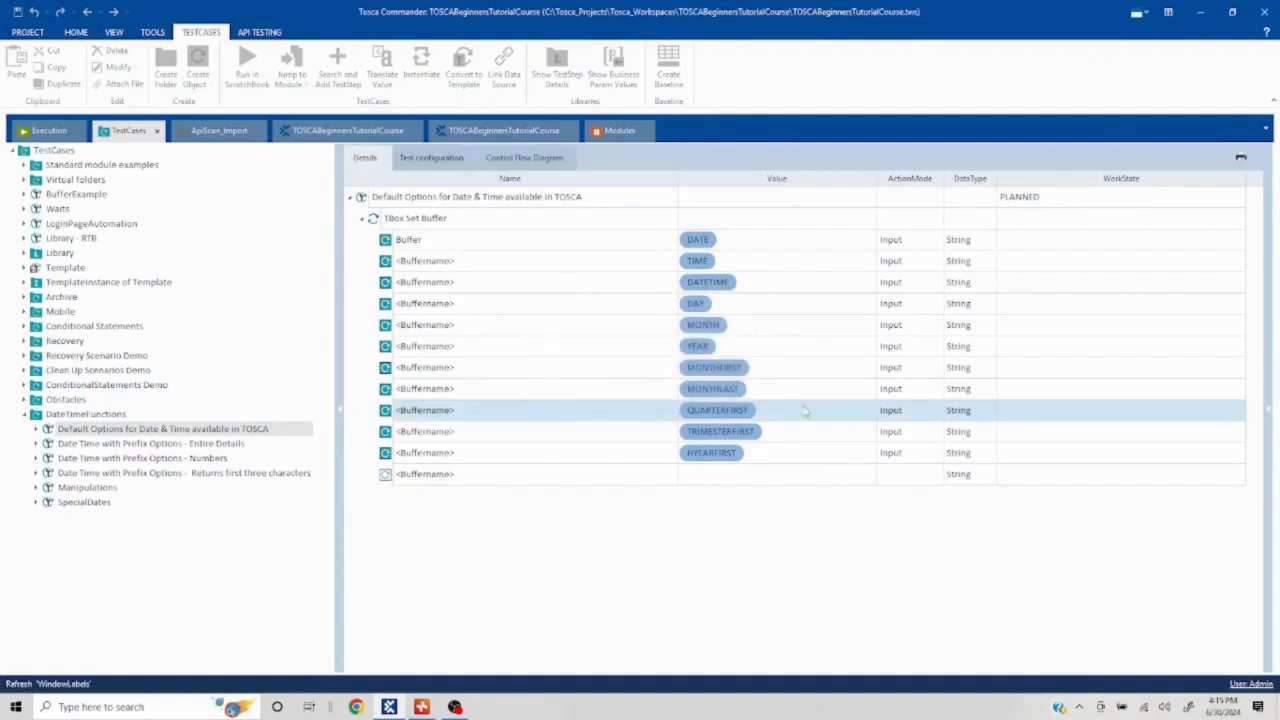
Translate the value of the TRIMESTERFIRST buffer row to check the date it returns, and close the result
click(584, 437)
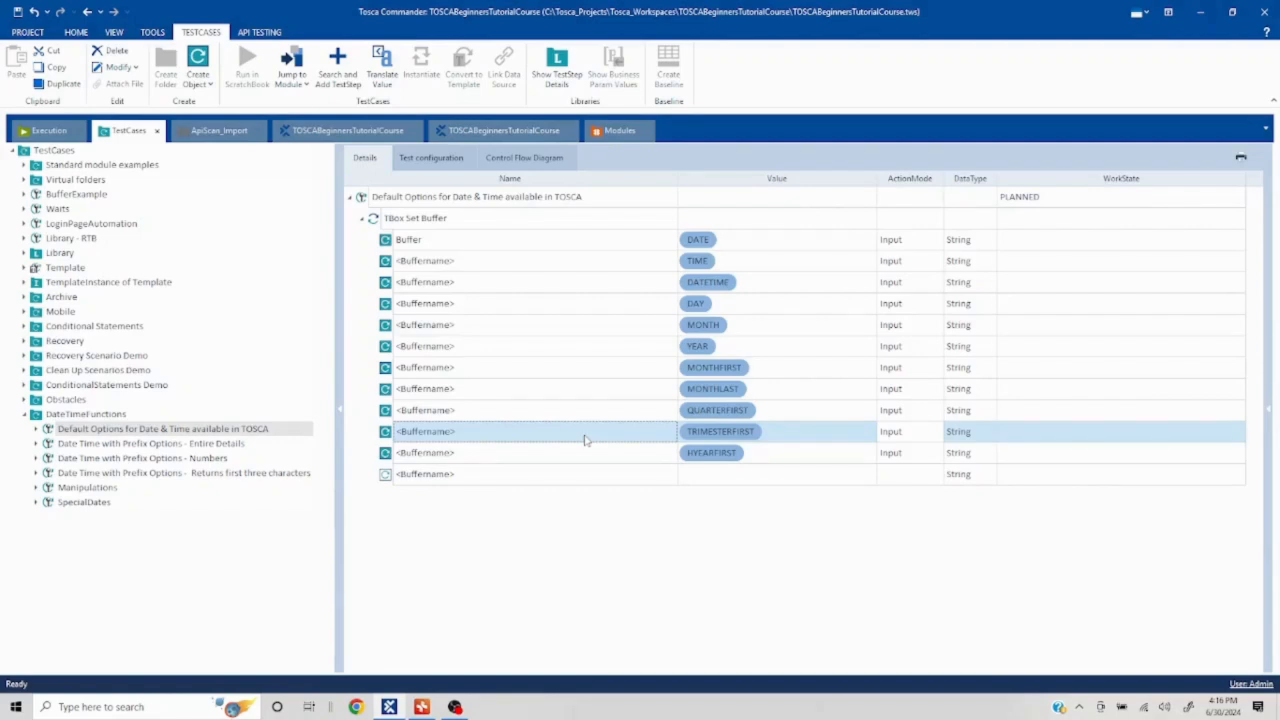
right_click(585, 440)
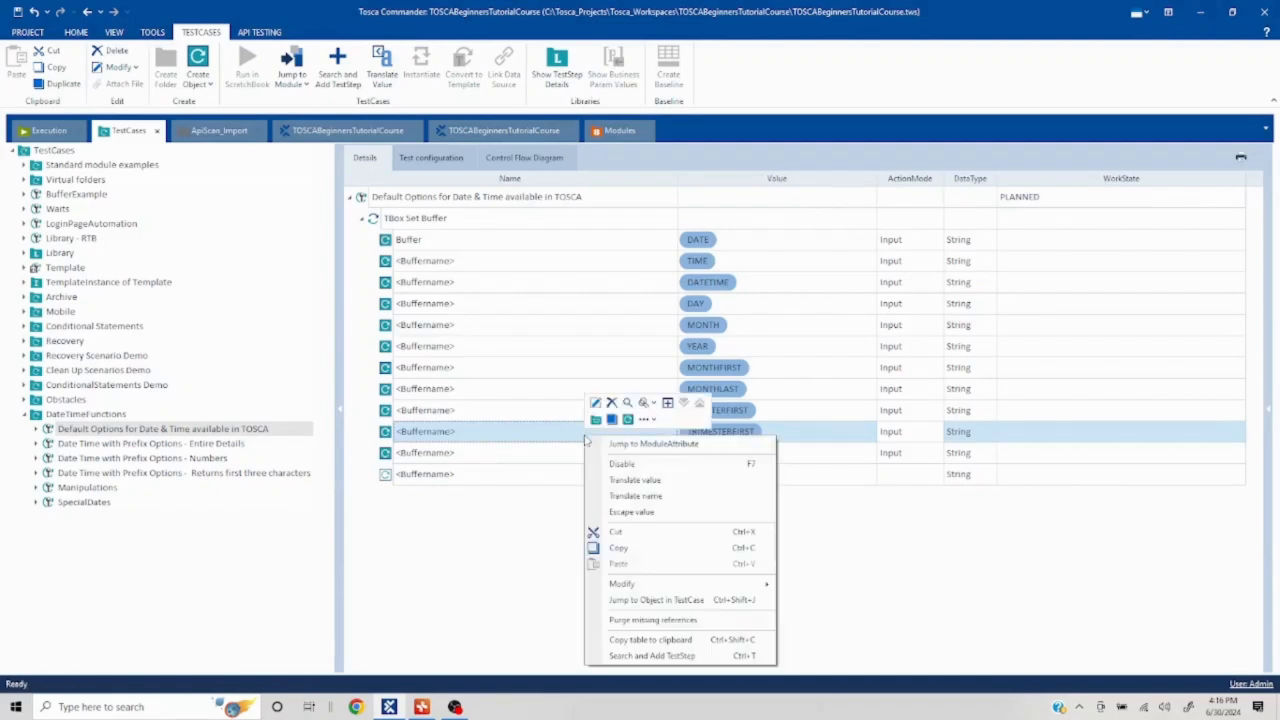
click(647, 484)
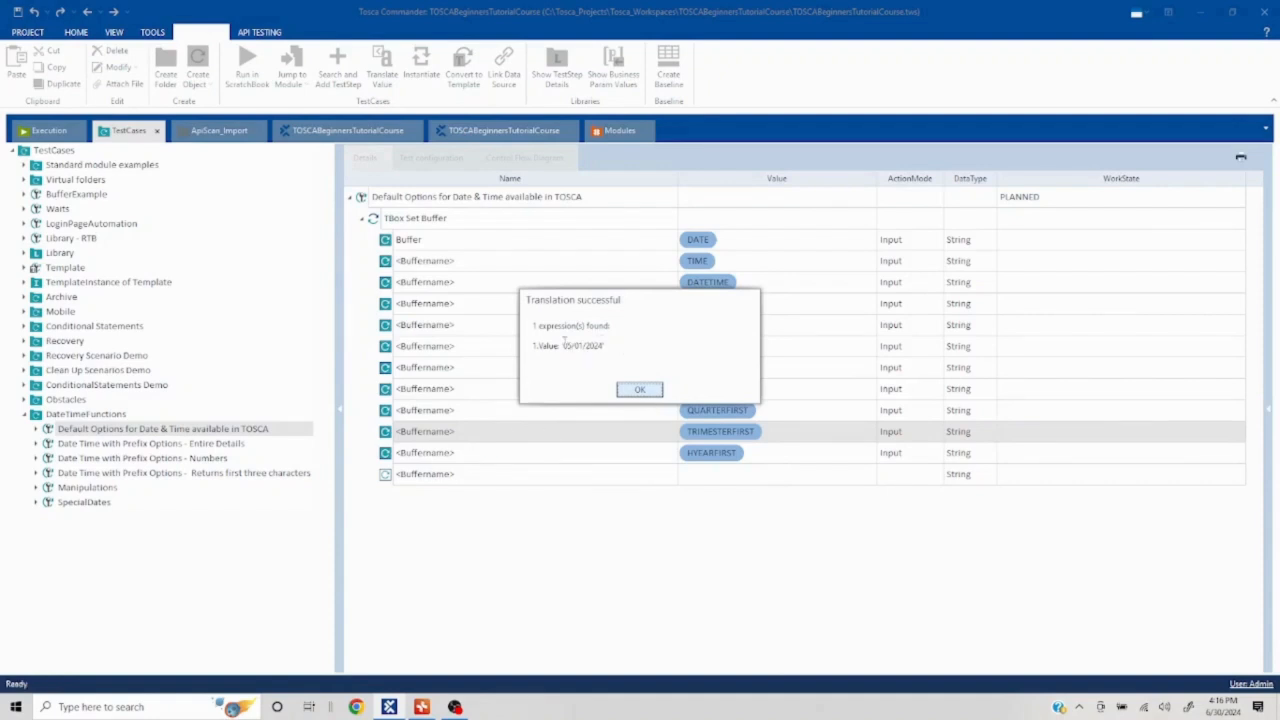
click(628, 390)
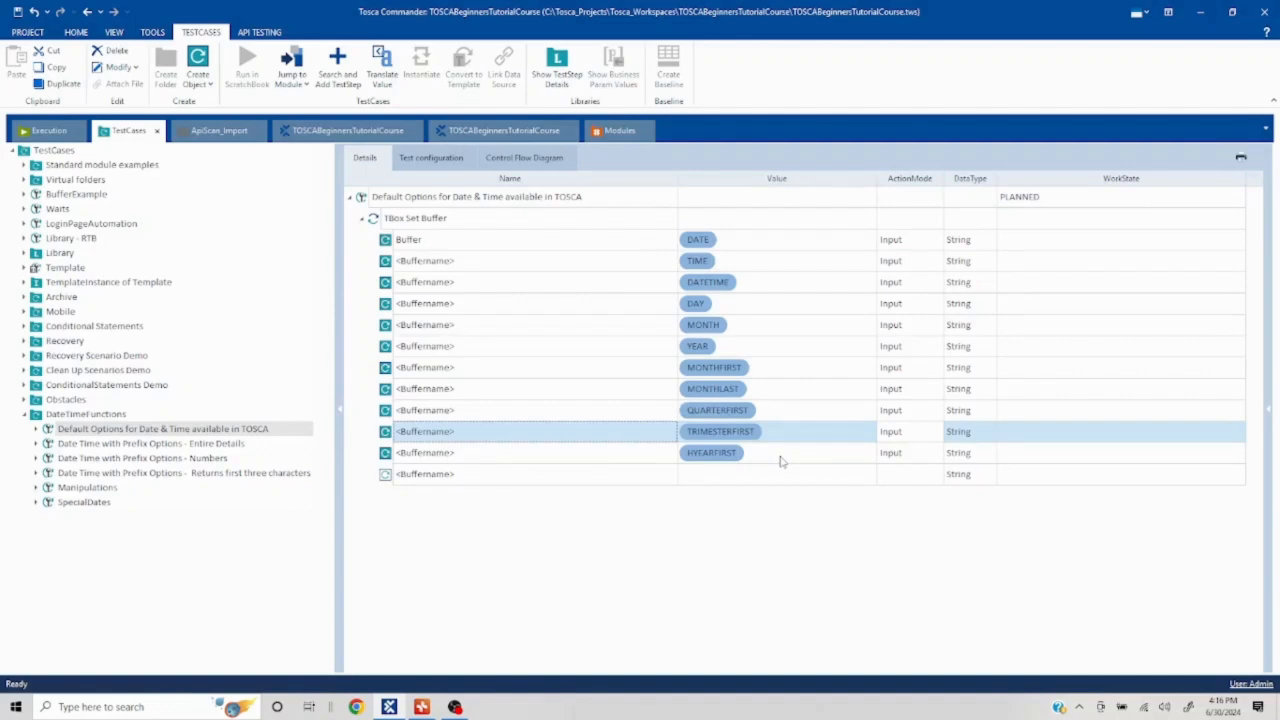
Translate the value of the HYEARFIRST buffer row to check the date it returns, and close the result
right_click(606, 462)
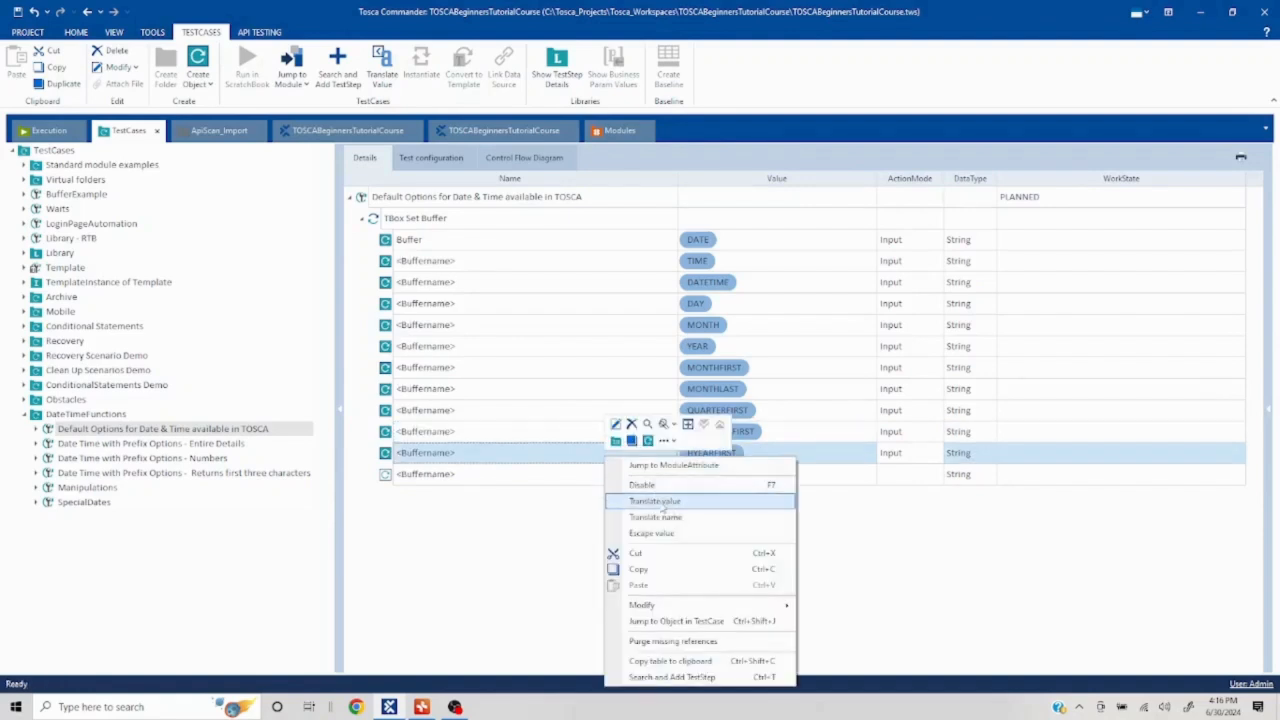
click(659, 501)
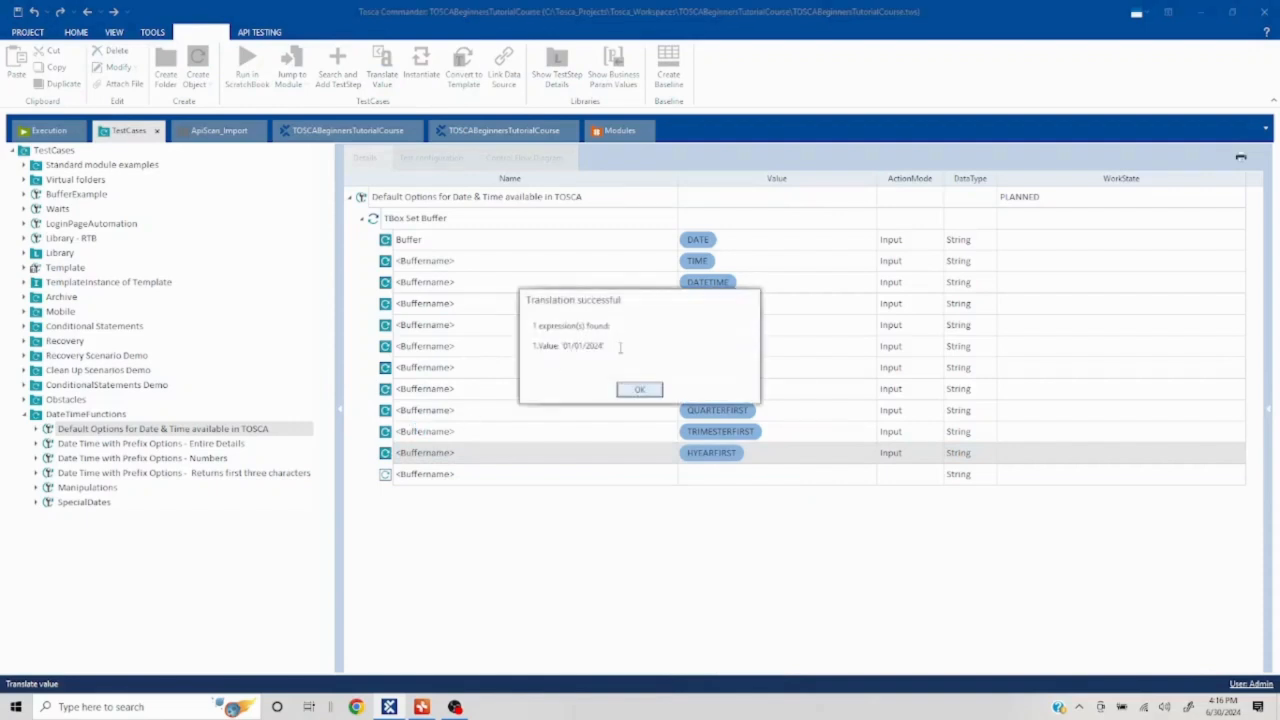
click(639, 389)
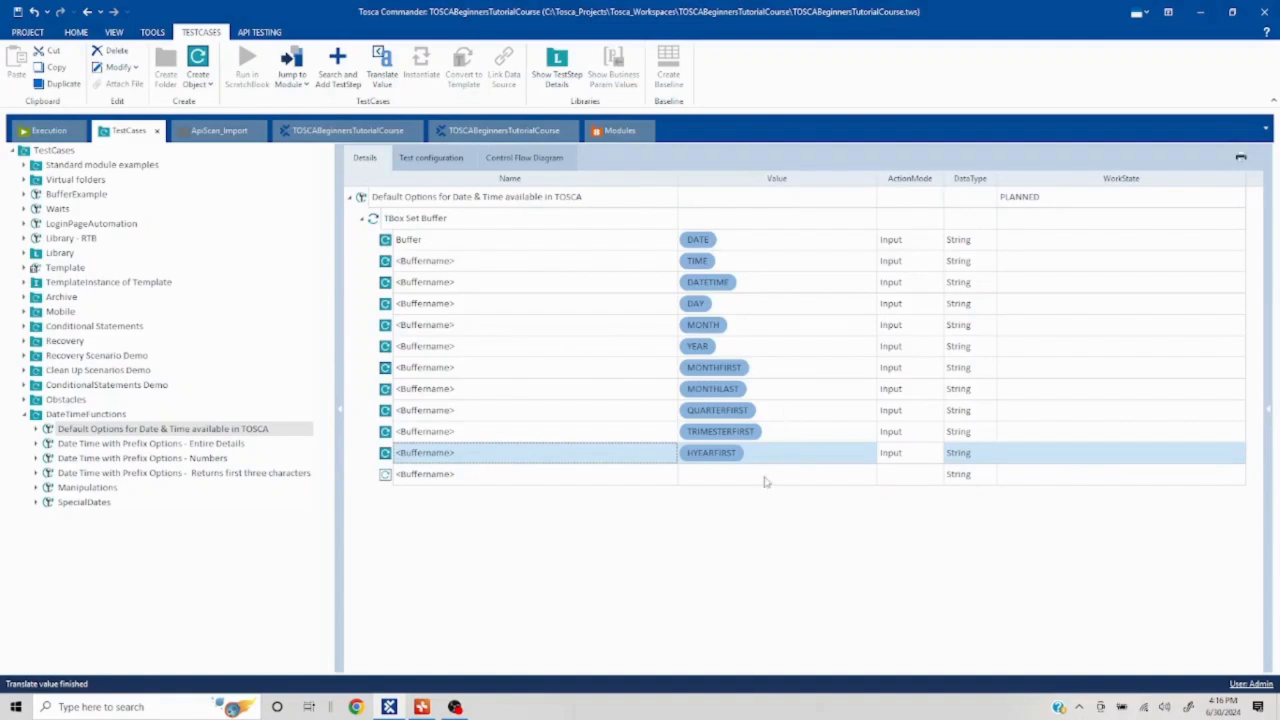
Begin entering {HYEA as the value of the empty buffer row to read the HYEARFIRST syntax help, and leave the row blank
click(720, 475)
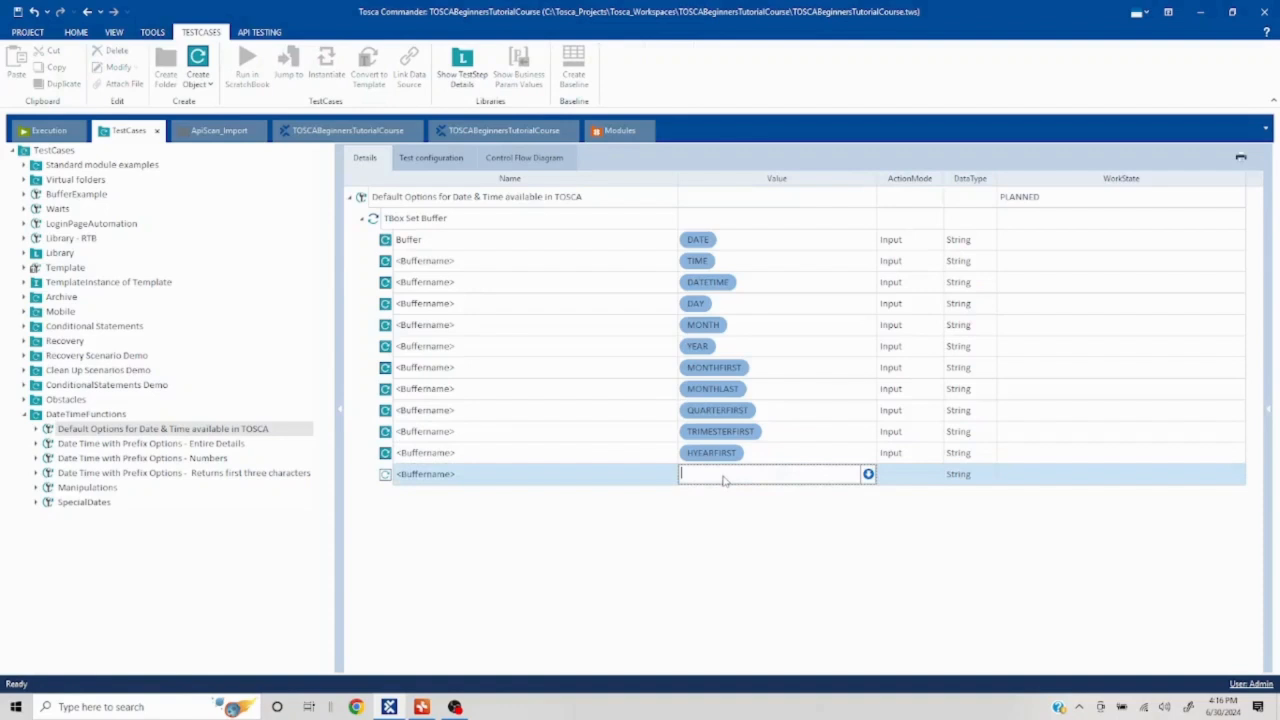
text({H)
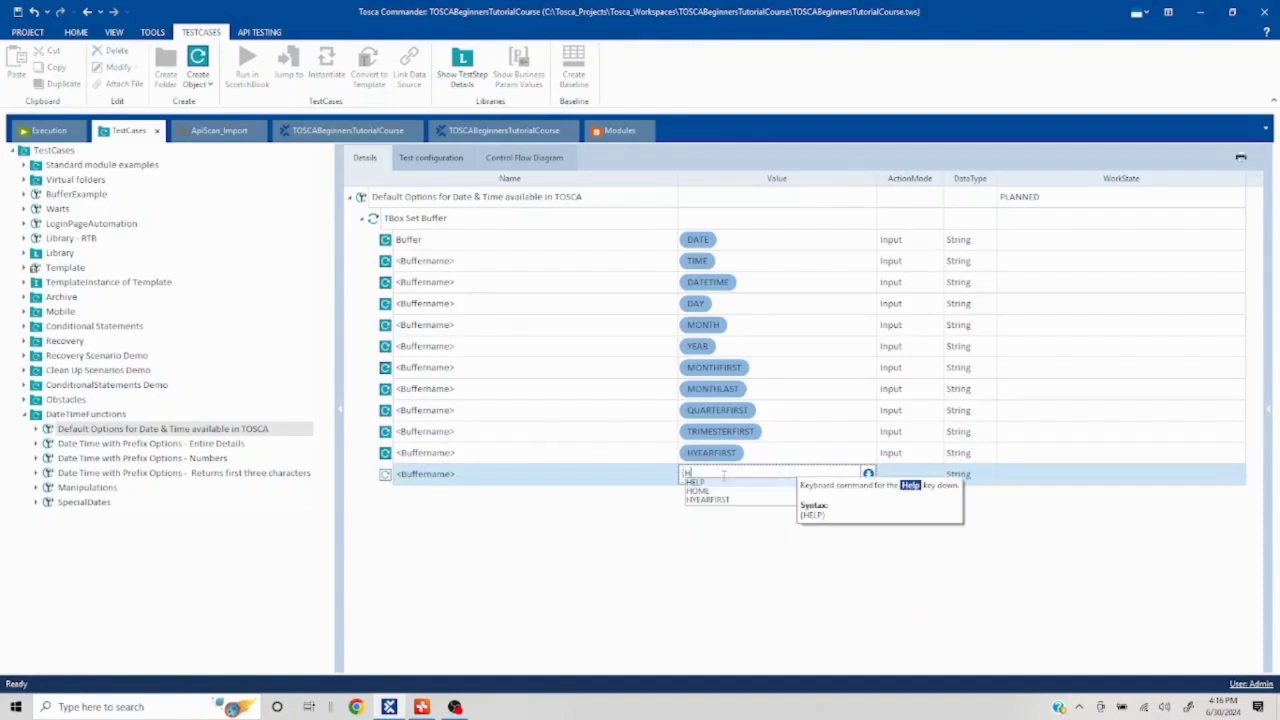
text(YEA)
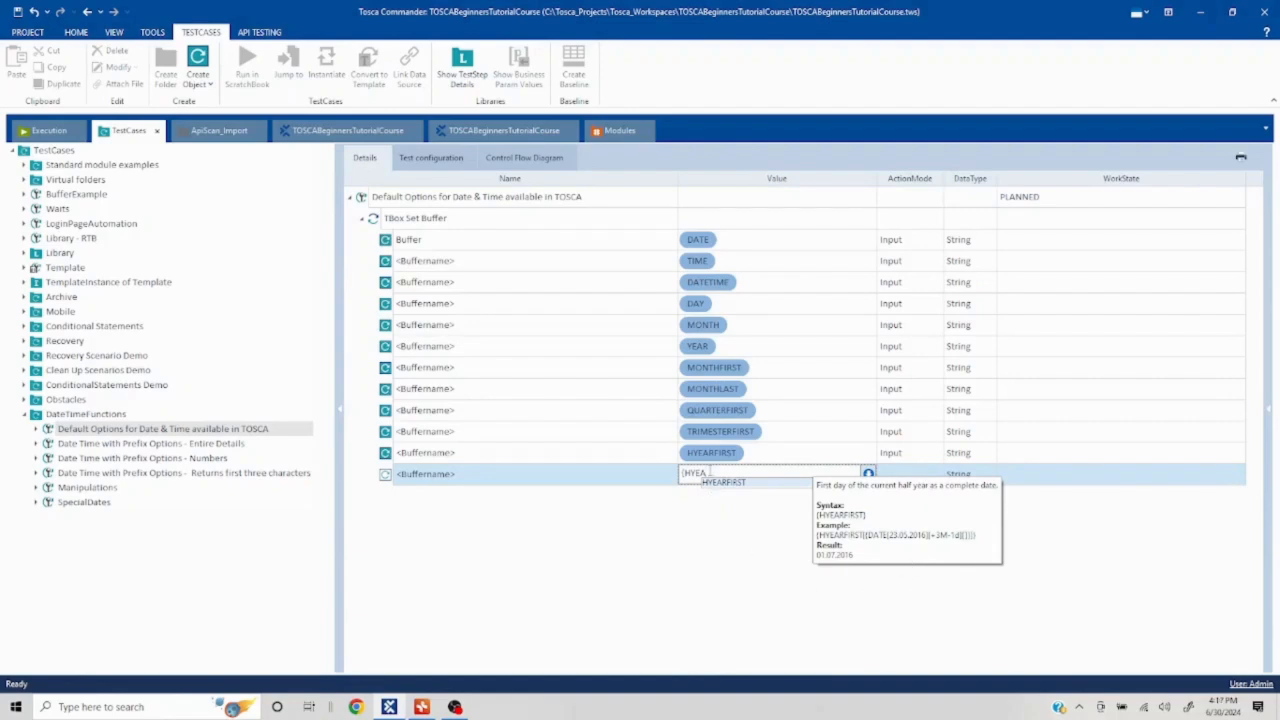
click(684, 577)
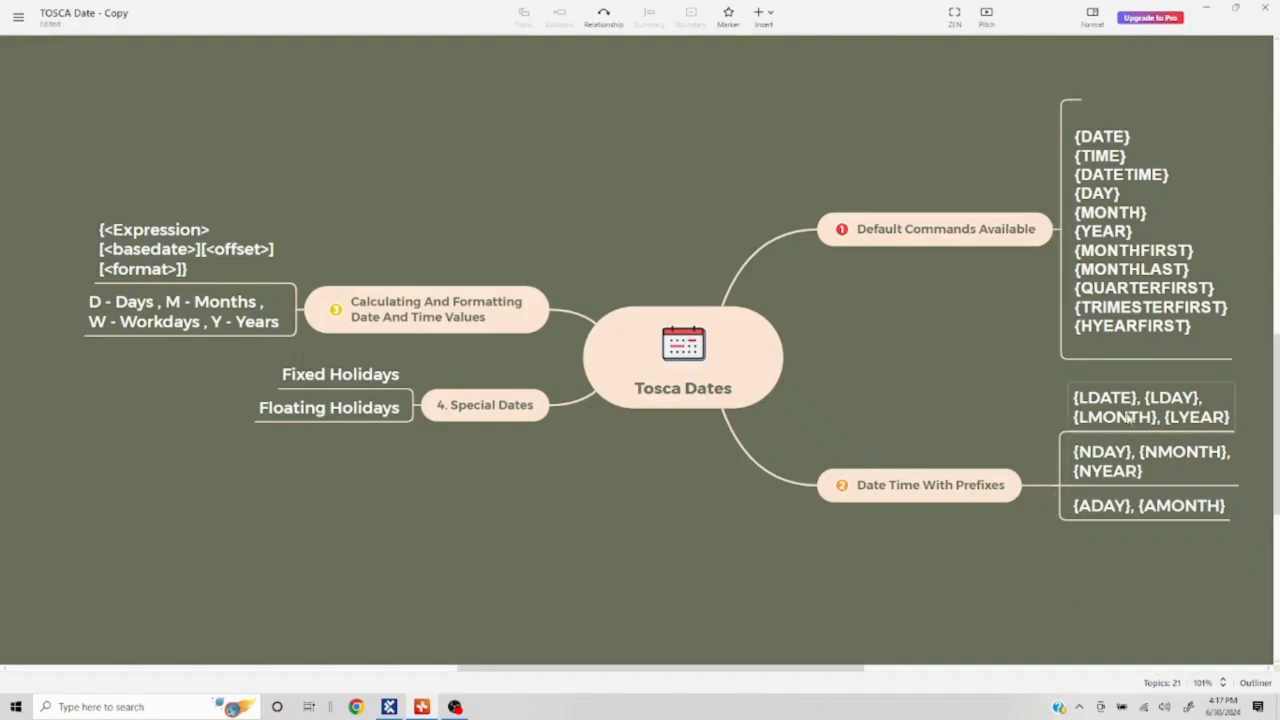
Return to Tosca Commander, open the Date Time with Prefix Options - Entire Details test case and translate its LDATE value
key(alt+Tab)
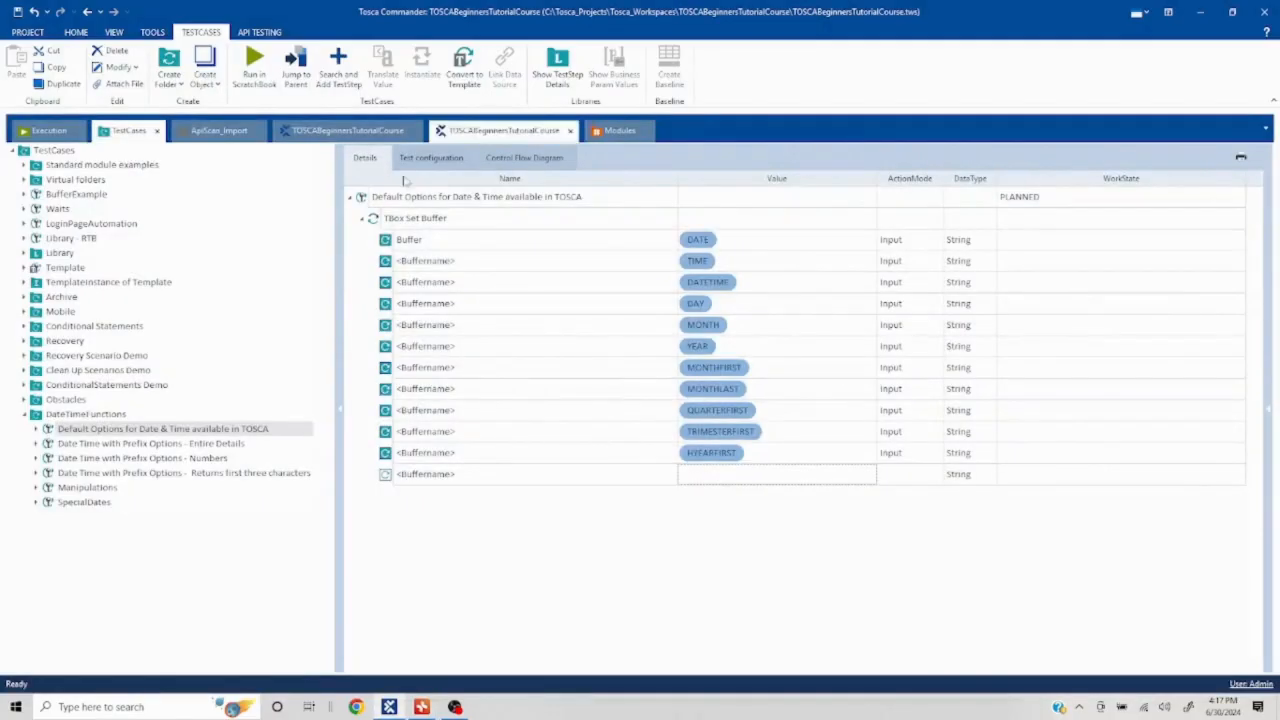
click(208, 444)
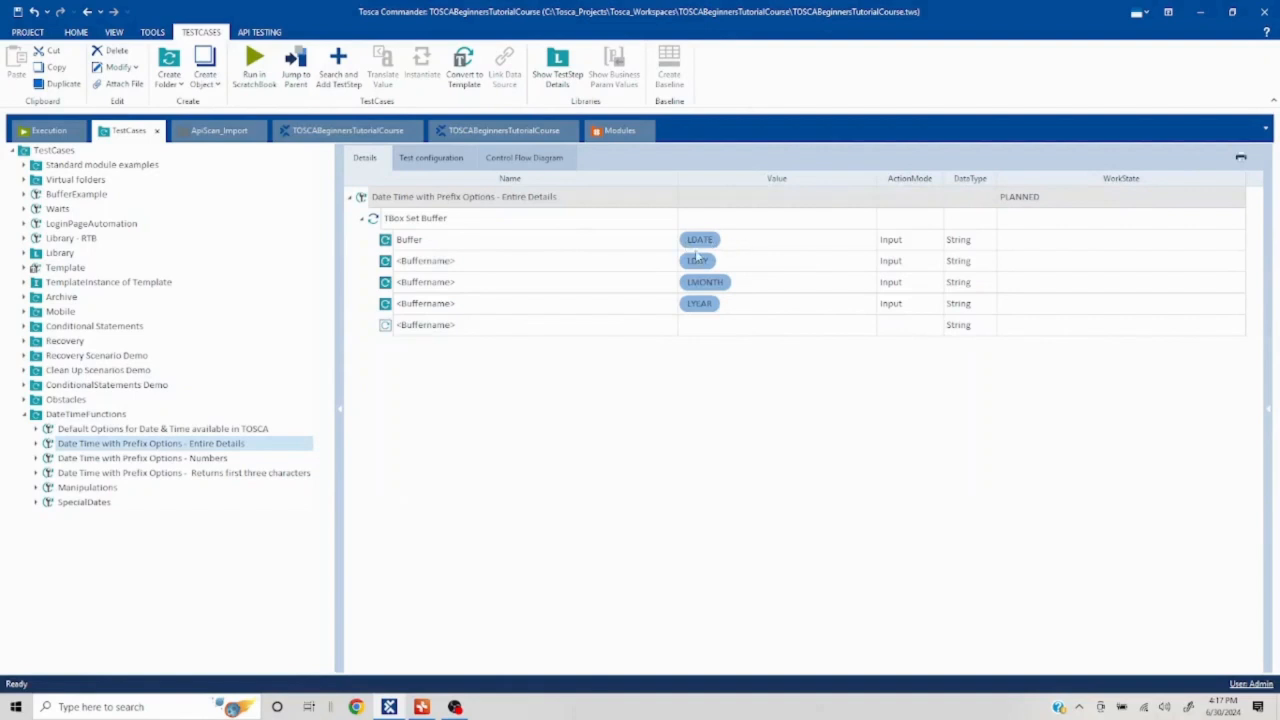
right_click(612, 241)
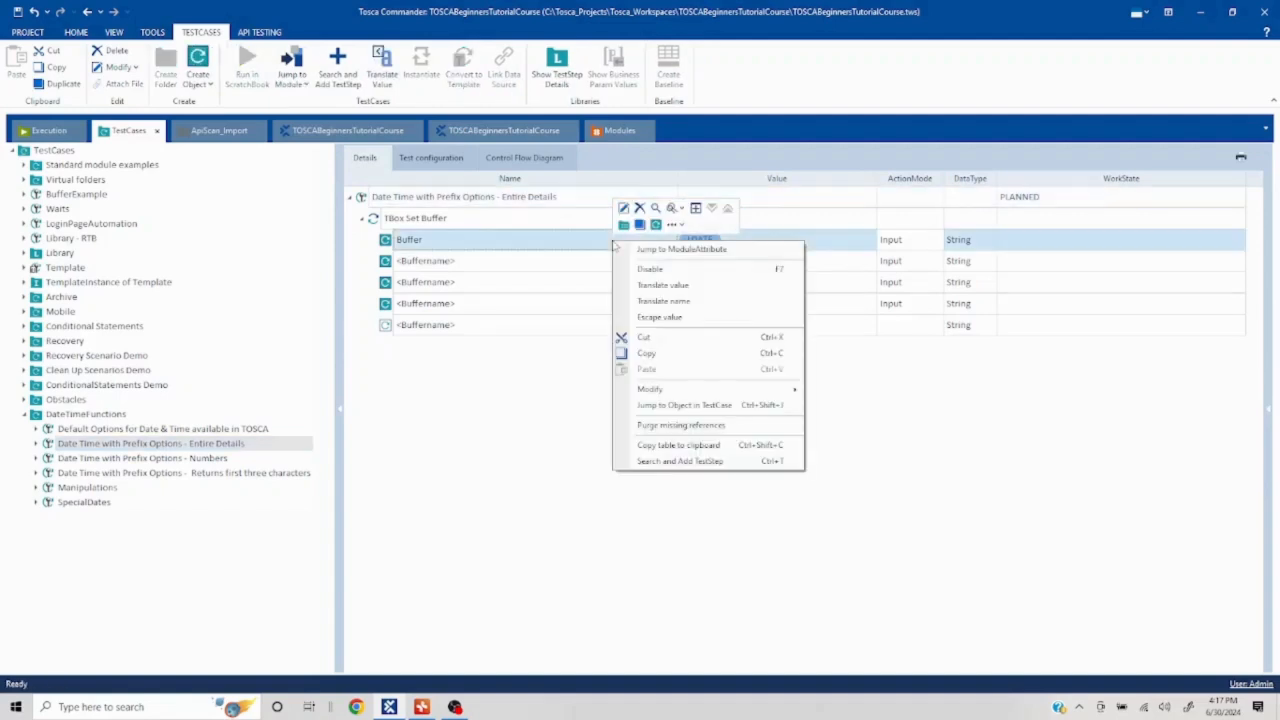
click(690, 285)
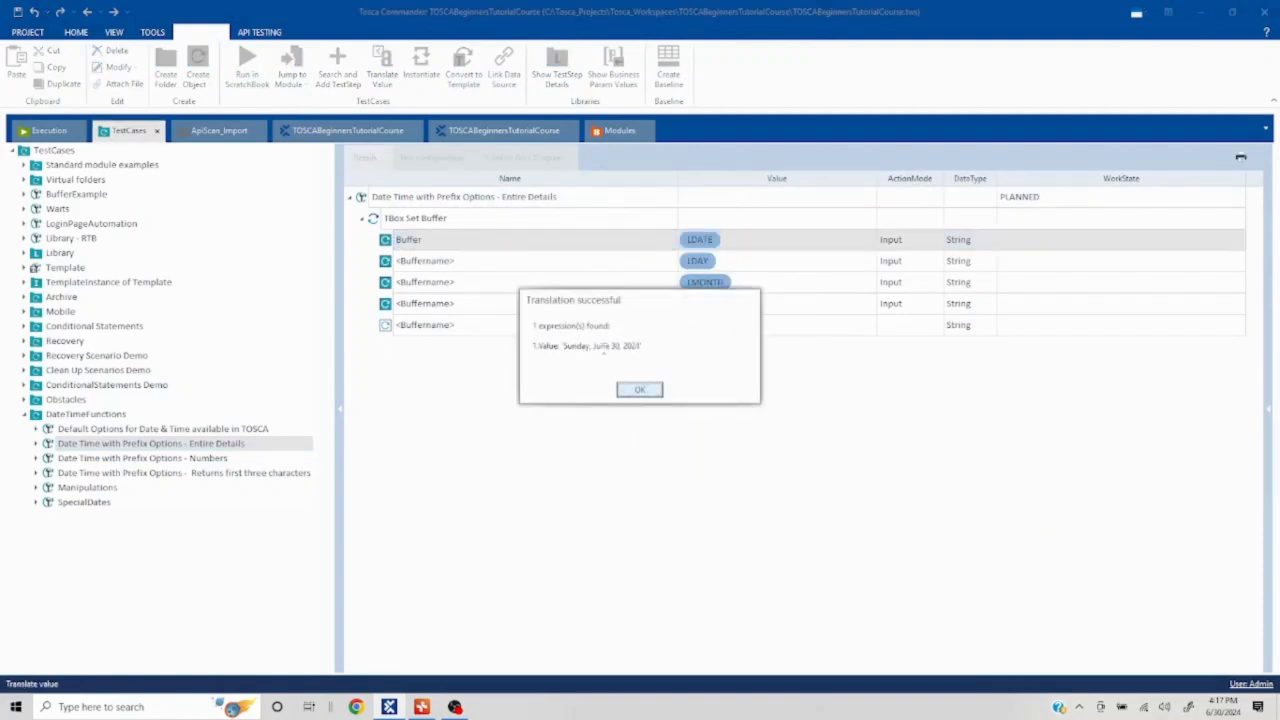
click(640, 388)
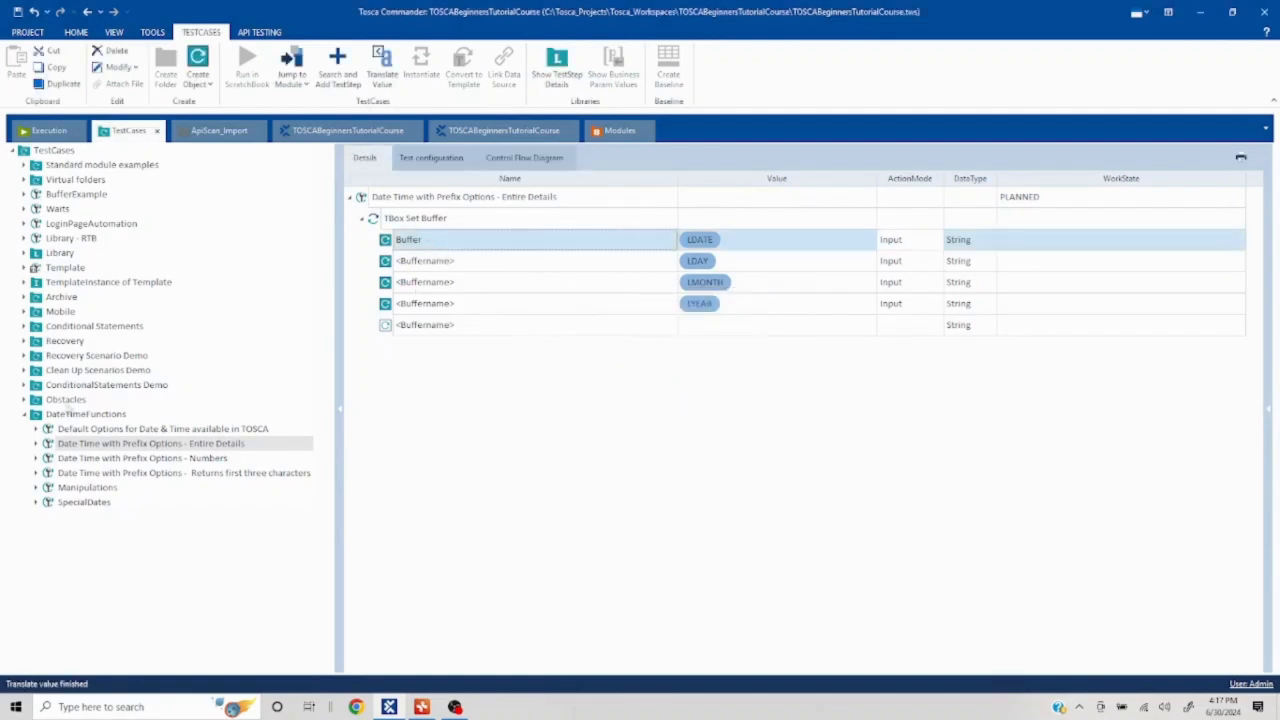
Translate the value of the LDAY buffer row to check what it returns, and close the result
click(500, 262)
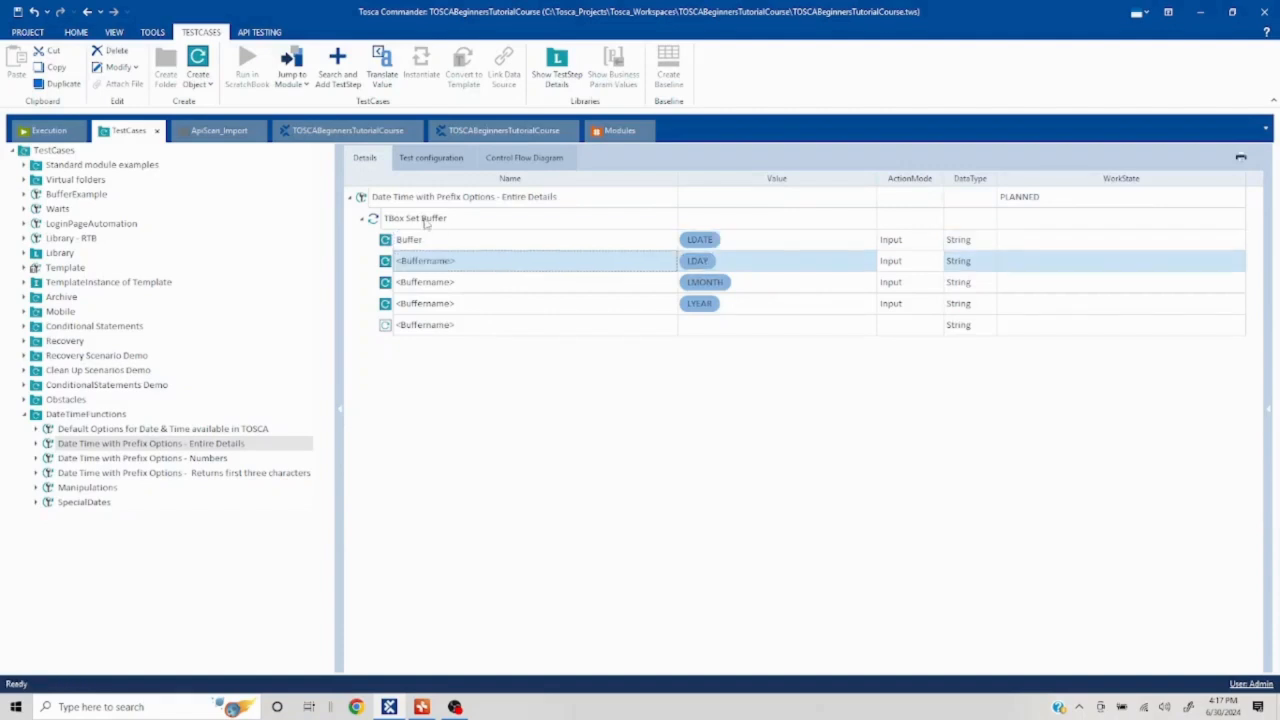
right_click(562, 266)
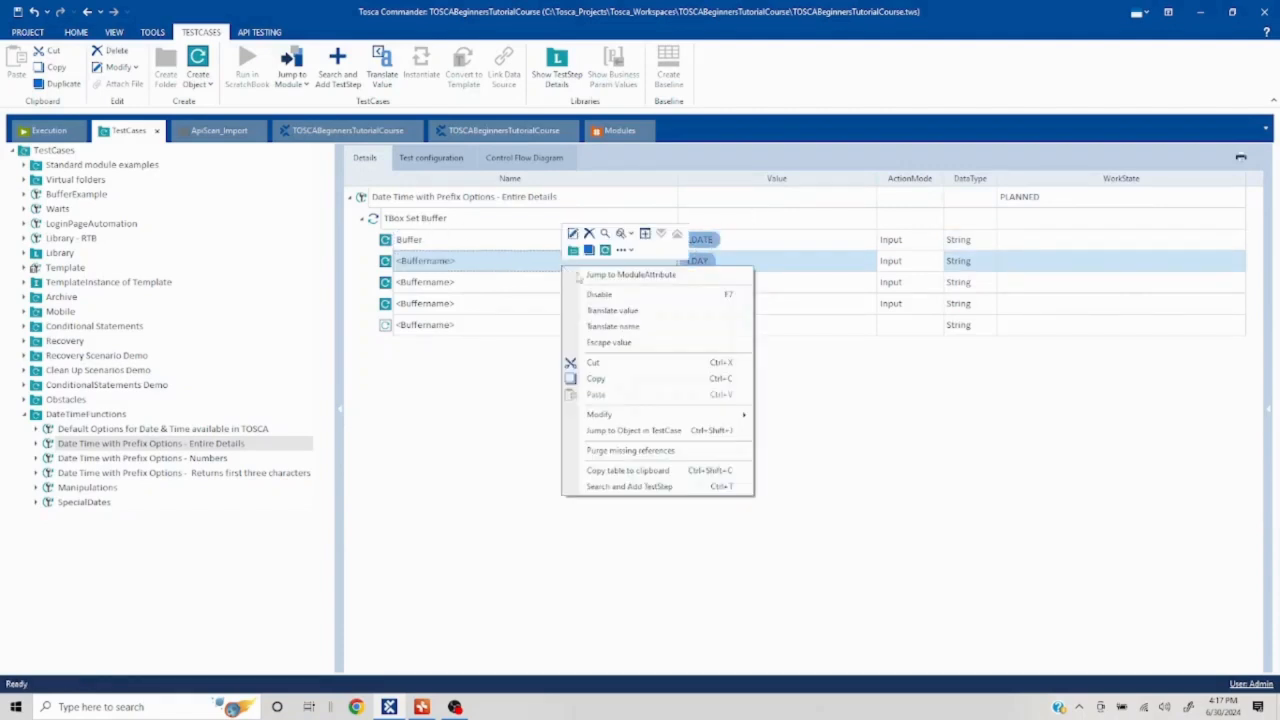
click(628, 311)
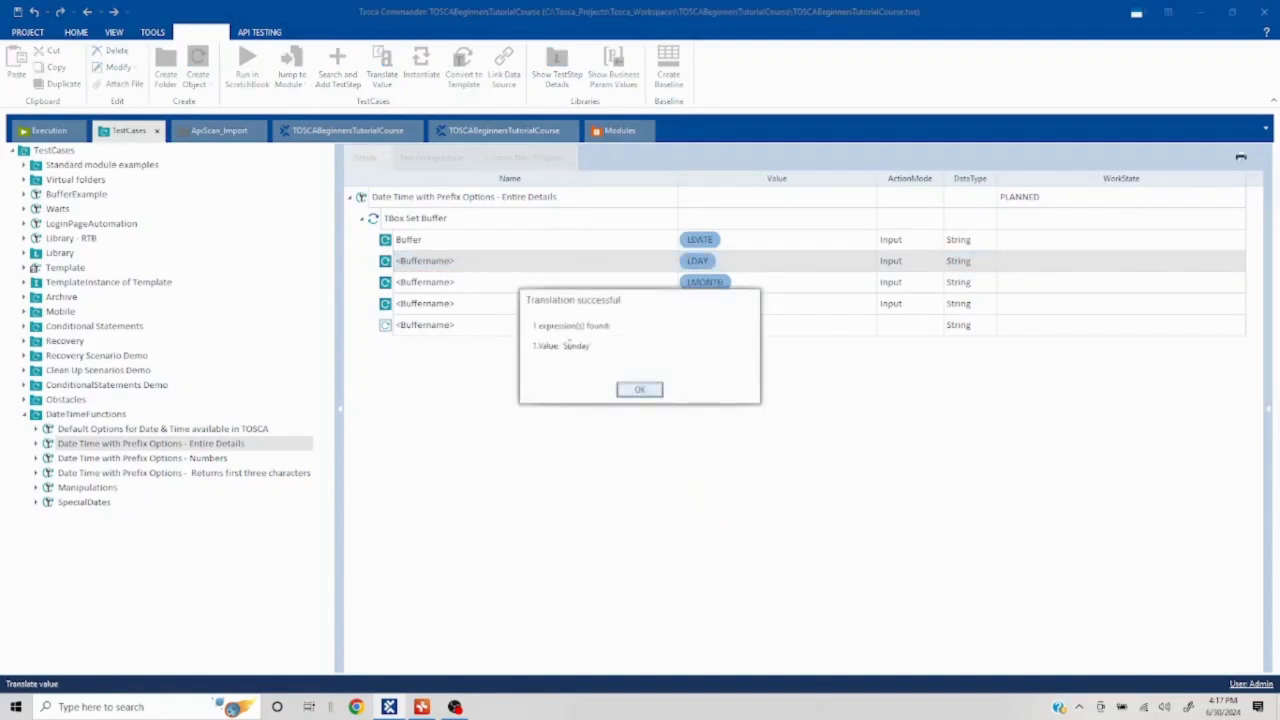
click(641, 390)
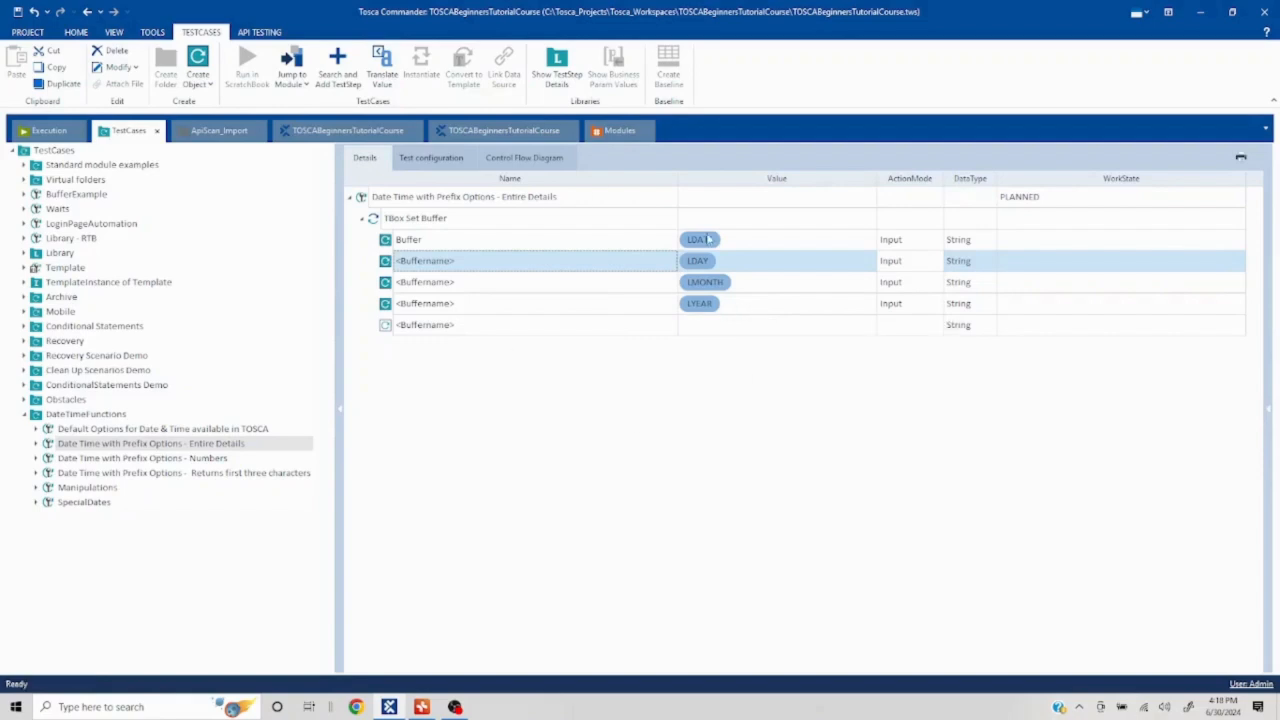
Review the date prefixes in the TOSCA Date mind map, and open the Date Time with Prefix Options - Numbers test case in Tosca Commander
key(alt+Tab)
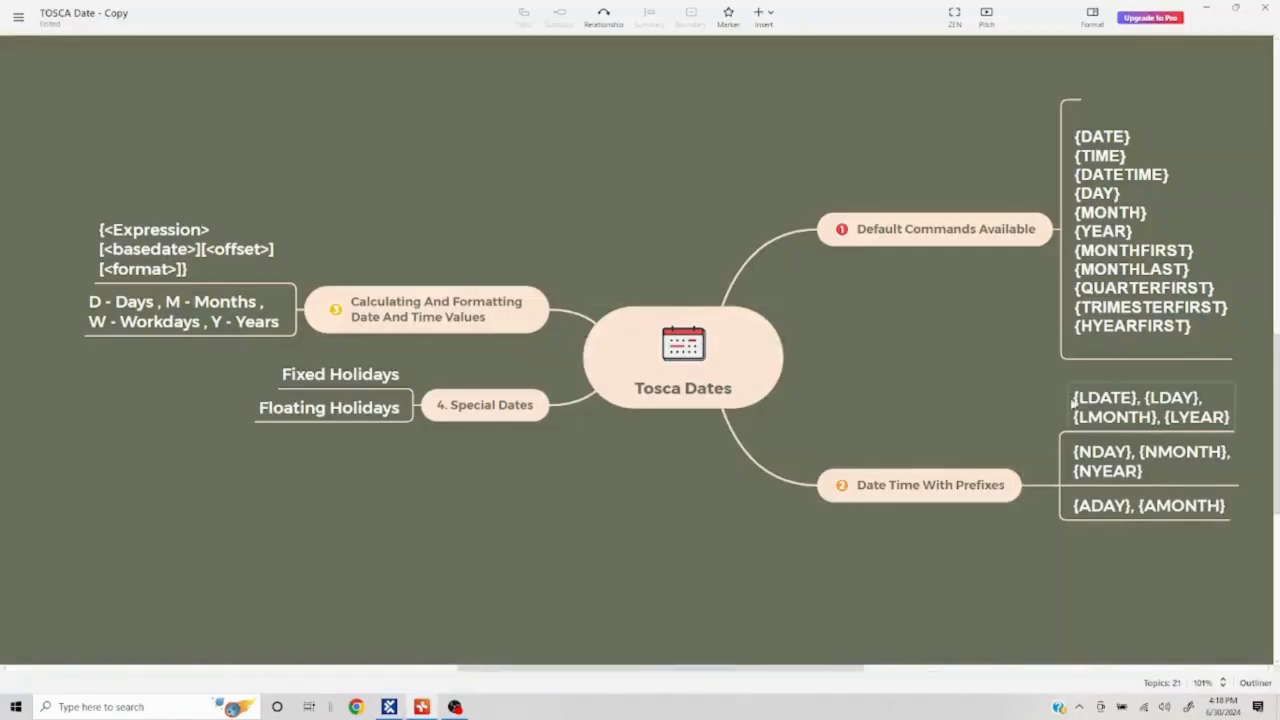
key(alt+Tab)
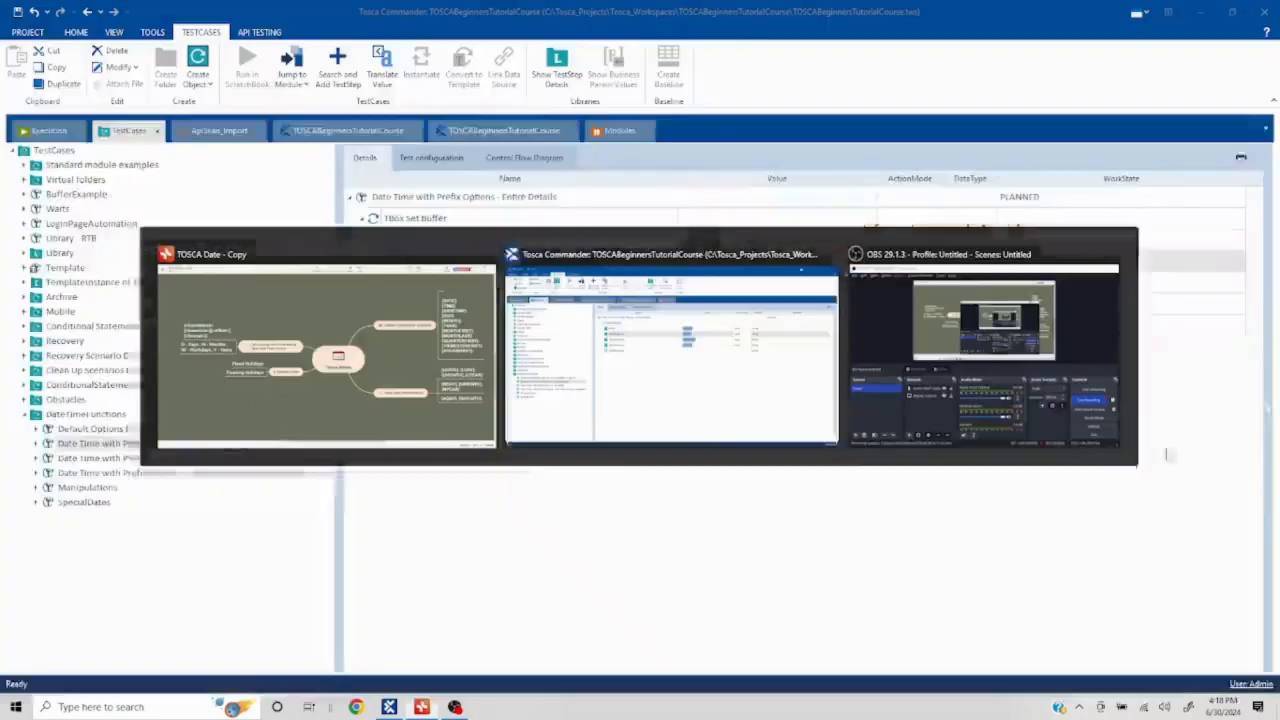
click(155, 458)
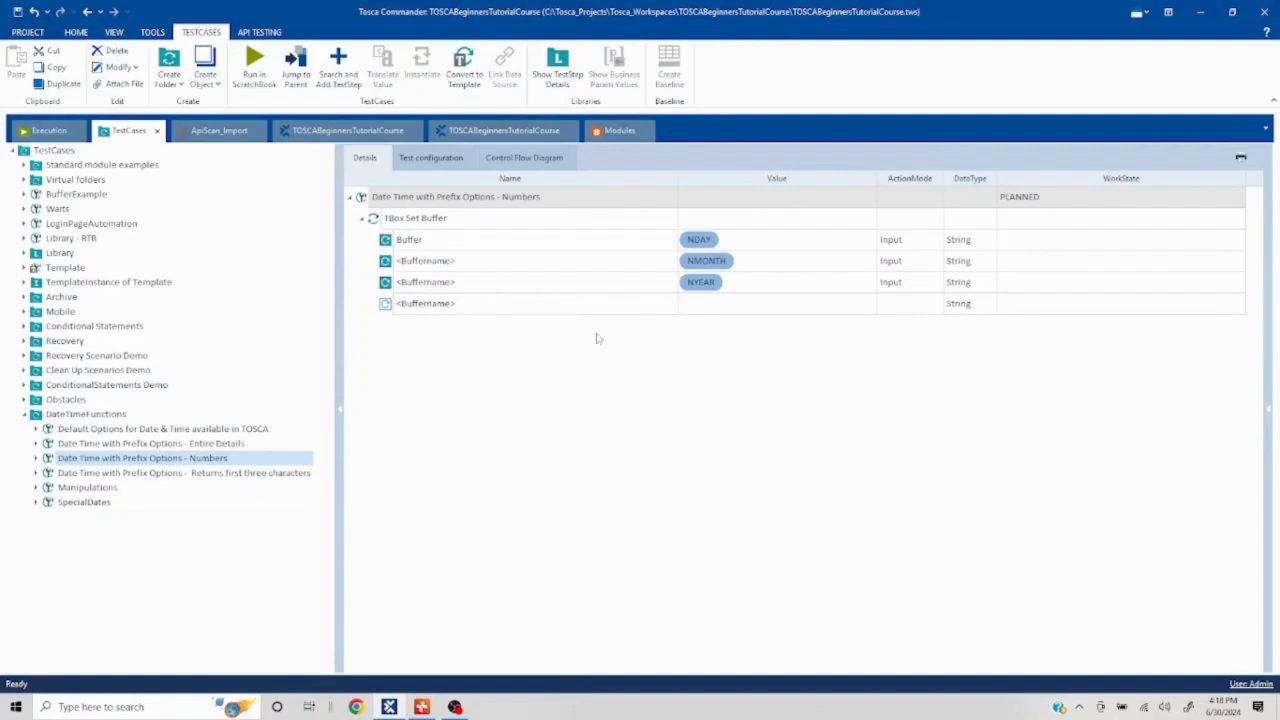
Translate the value of the NDAY buffer row, examine the returned day and close the result
right_click(581, 245)
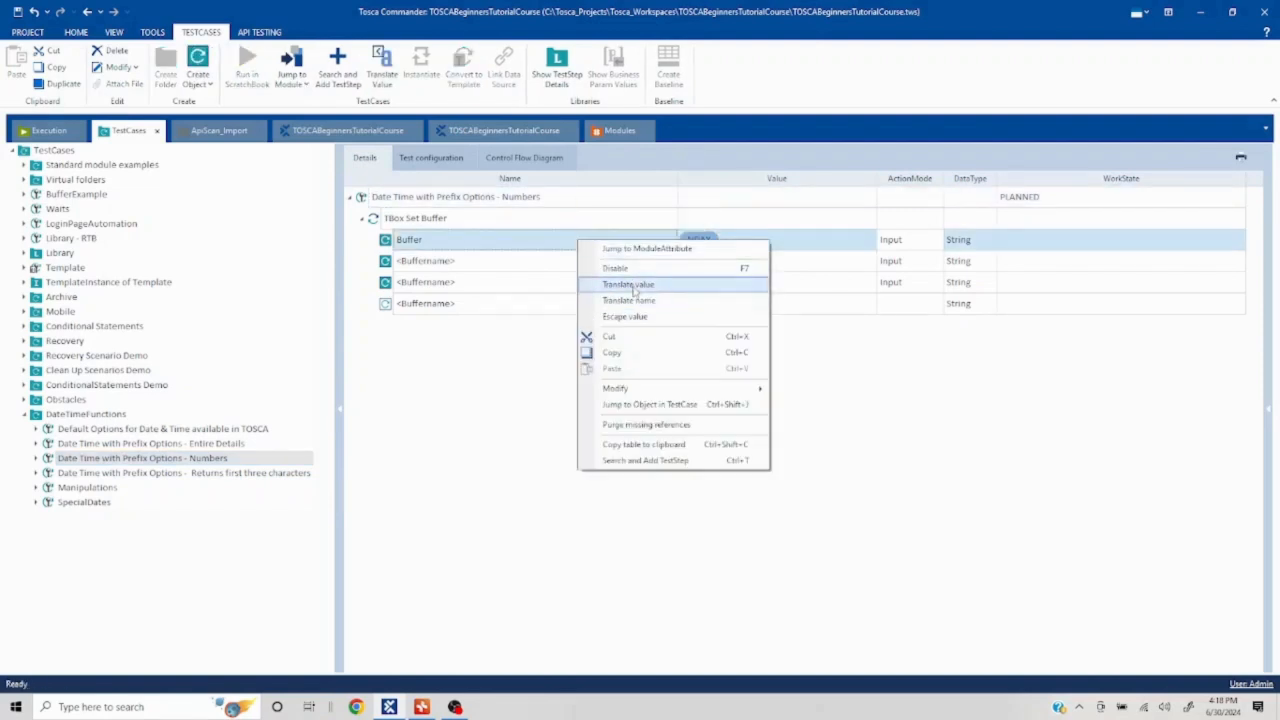
click(630, 285)
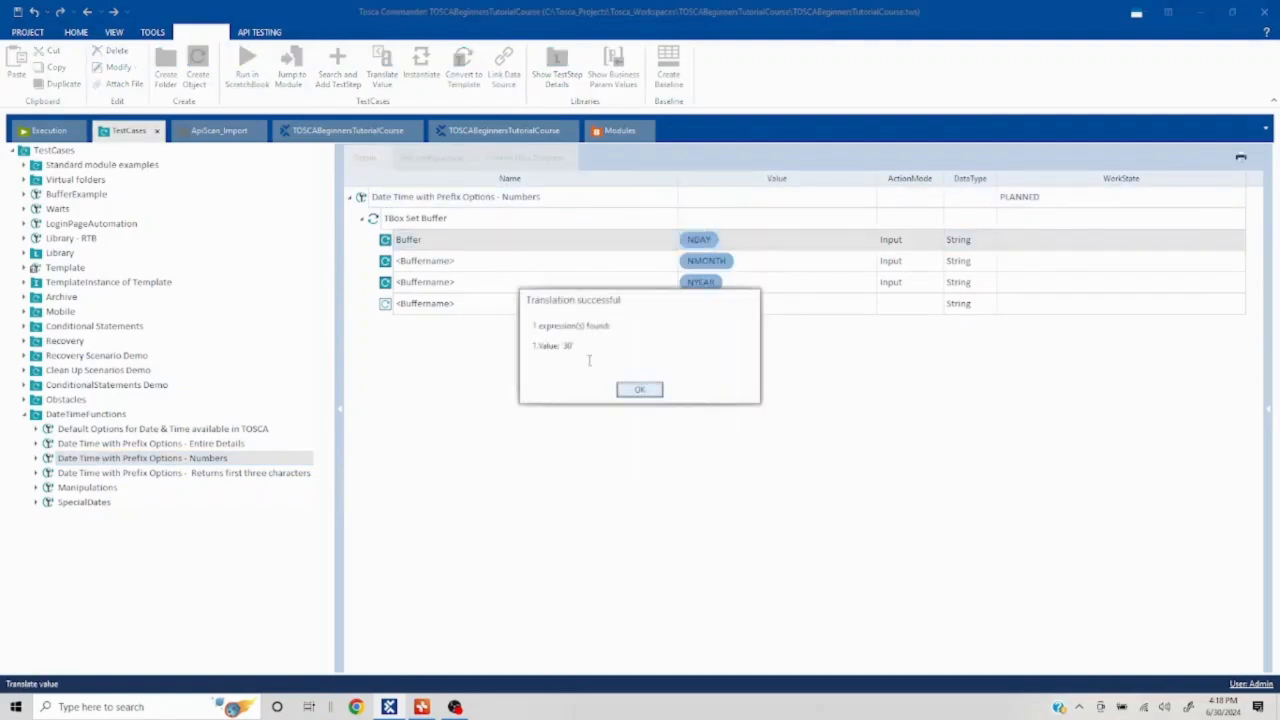
double_click(567, 345)
click(640, 389)
Translate the value of the NMONTH buffer row to check what it returns, and close the result
click(604, 268)
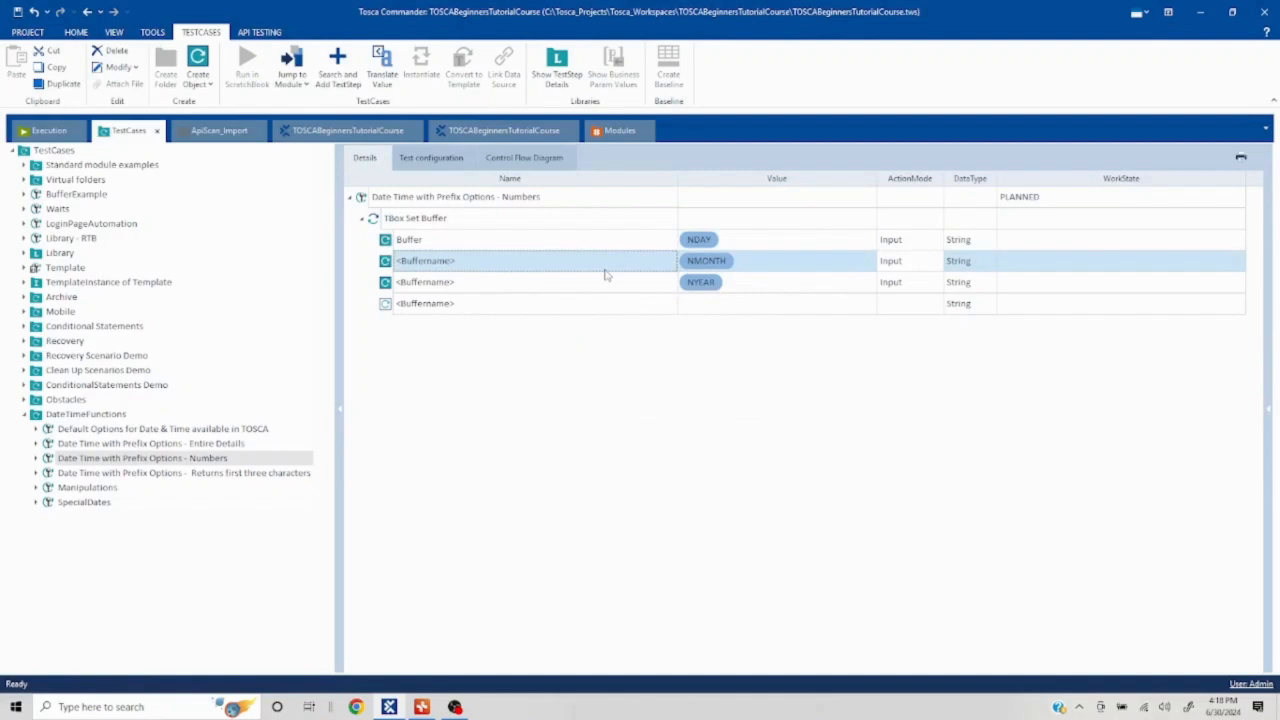
right_click(604, 268)
click(657, 314)
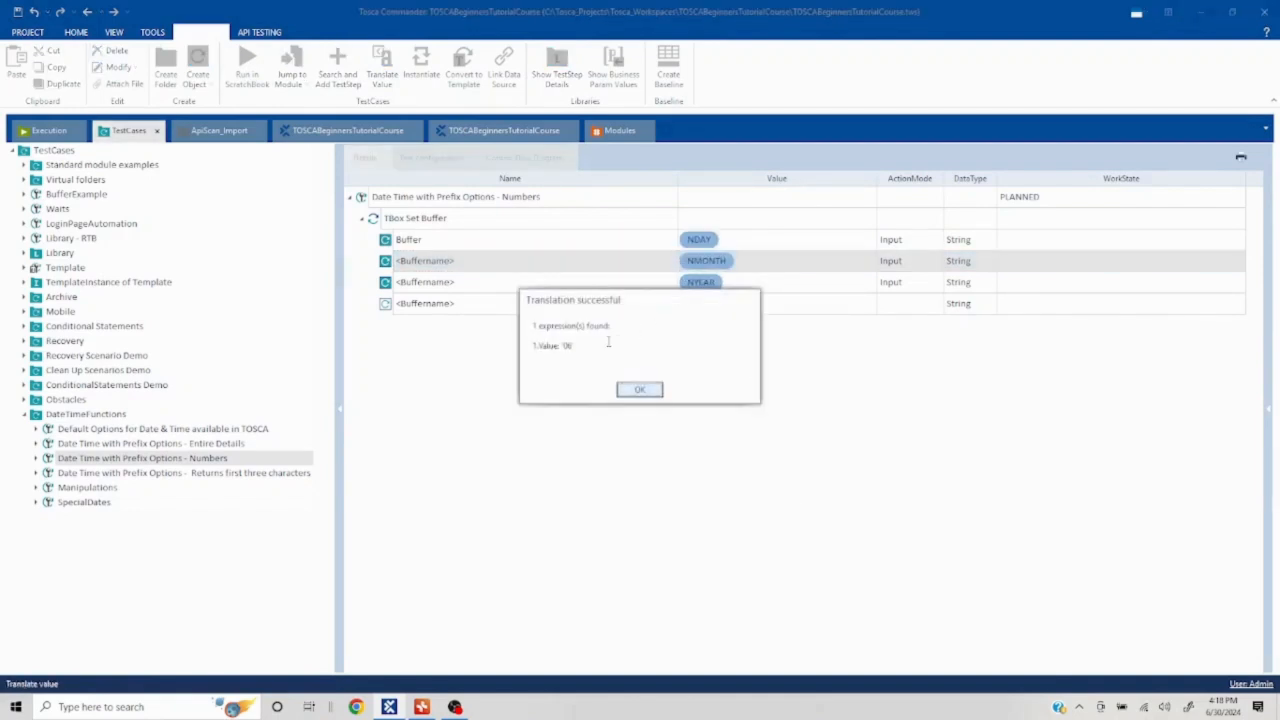
click(625, 389)
Translate the value of the NYEAR buffer row to check what it returns, and close the result
click(540, 282)
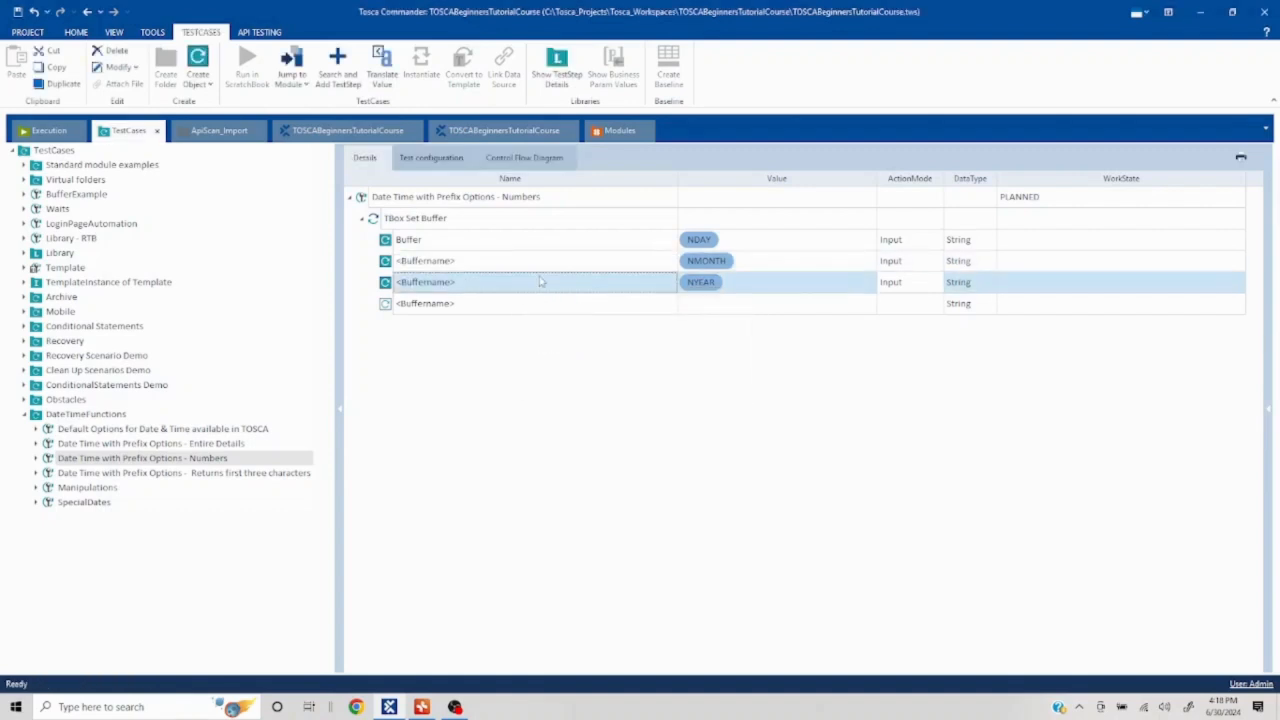
right_click(540, 282)
click(608, 317)
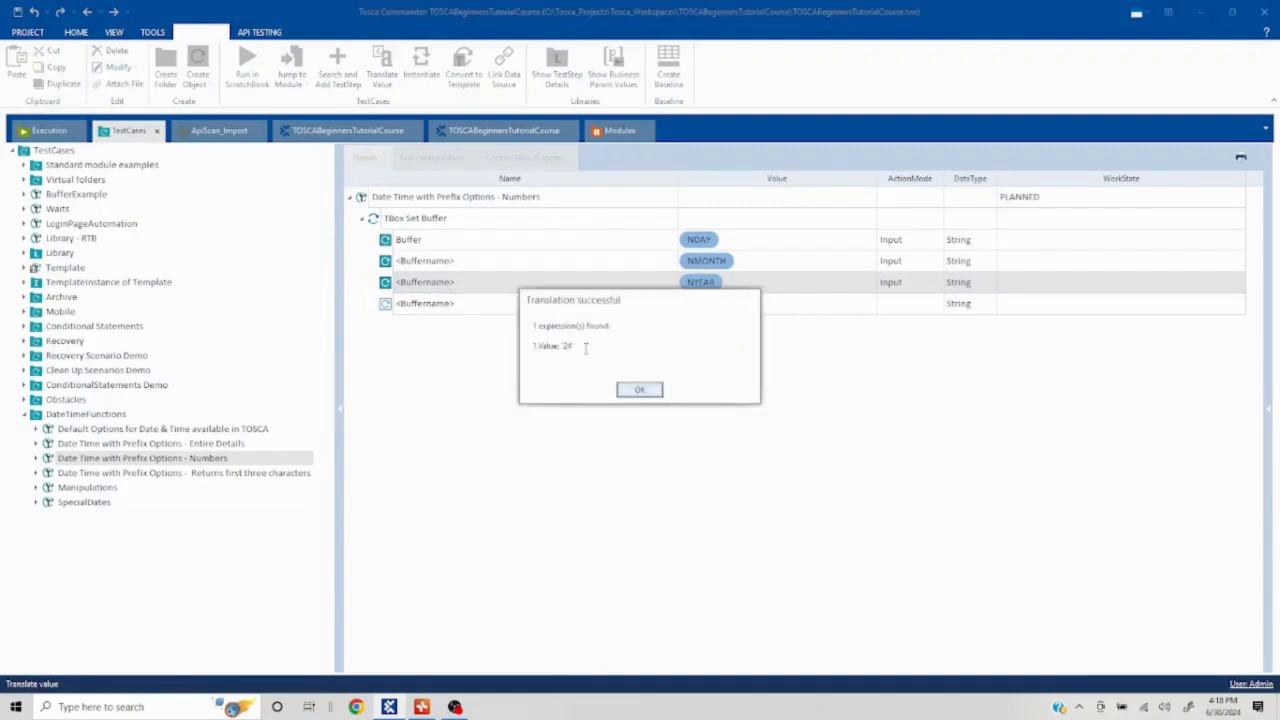
click(632, 390)
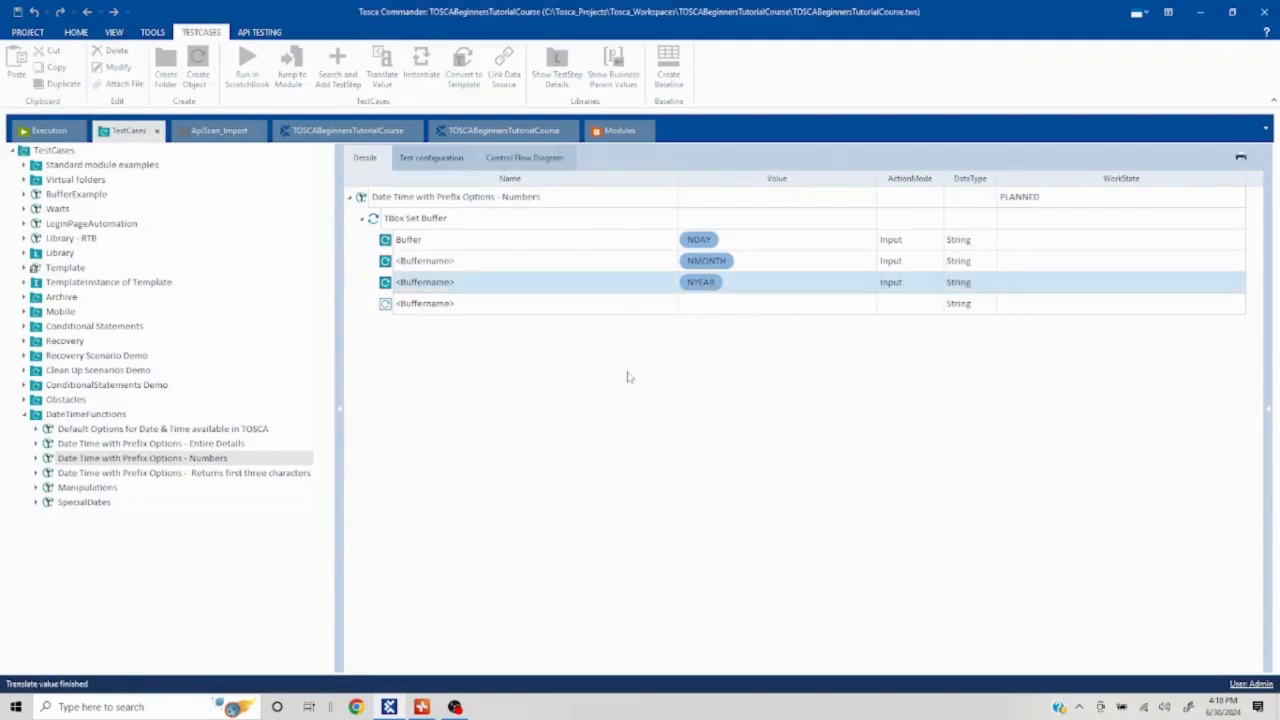
Check the remaining prefixes in the TOSCA Date mind map, and open the Date Time with Prefix Options - Returns first three characters test case in Tosca Commander
key(alt+Tab)
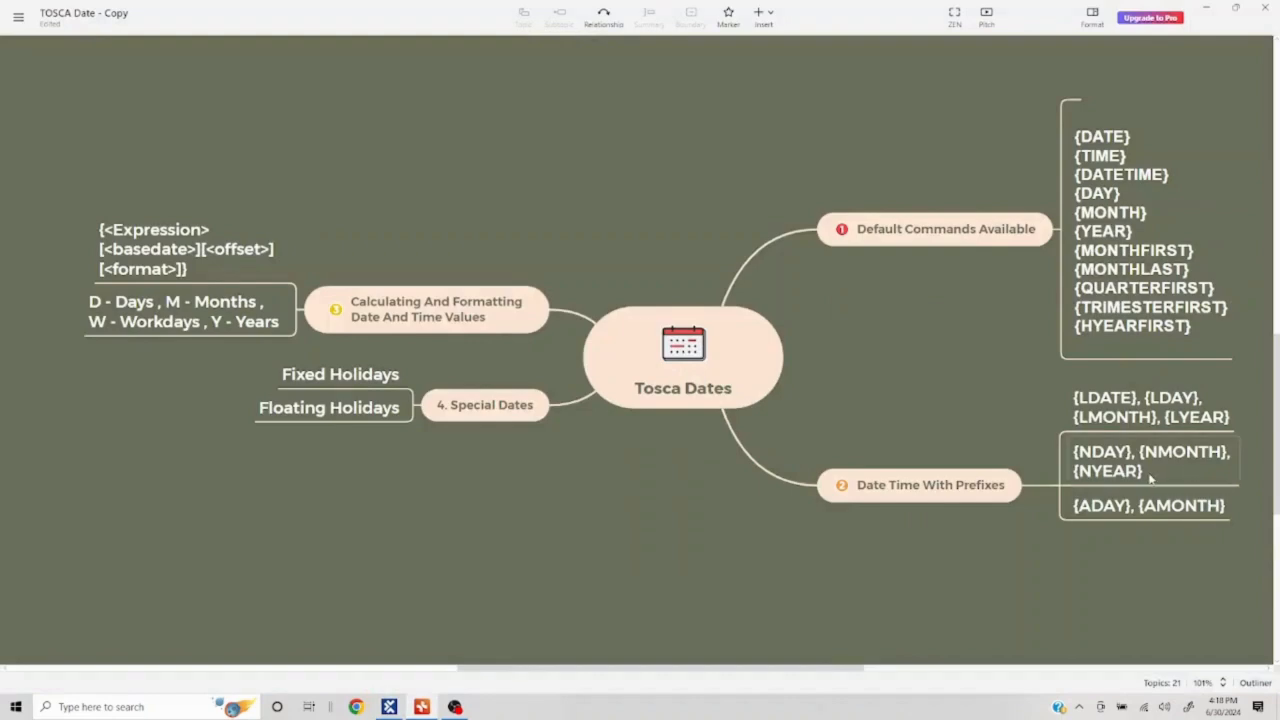
key(alt+Tab)
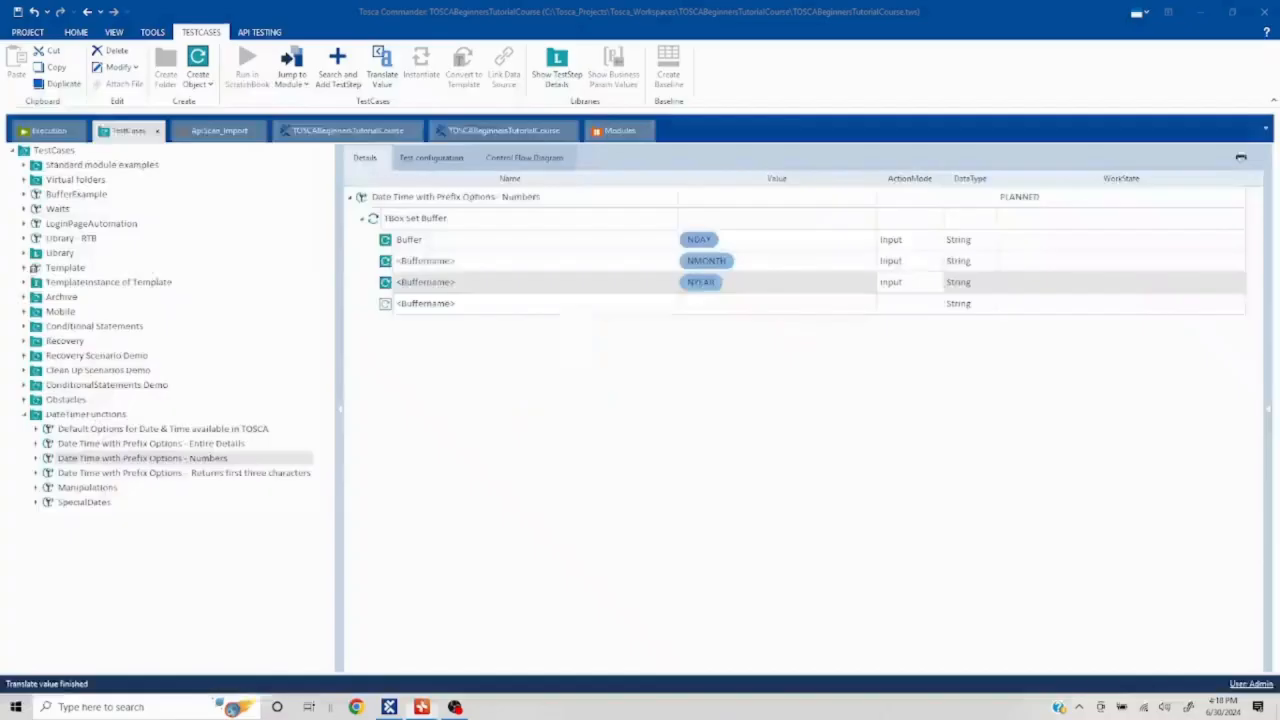
click(176, 473)
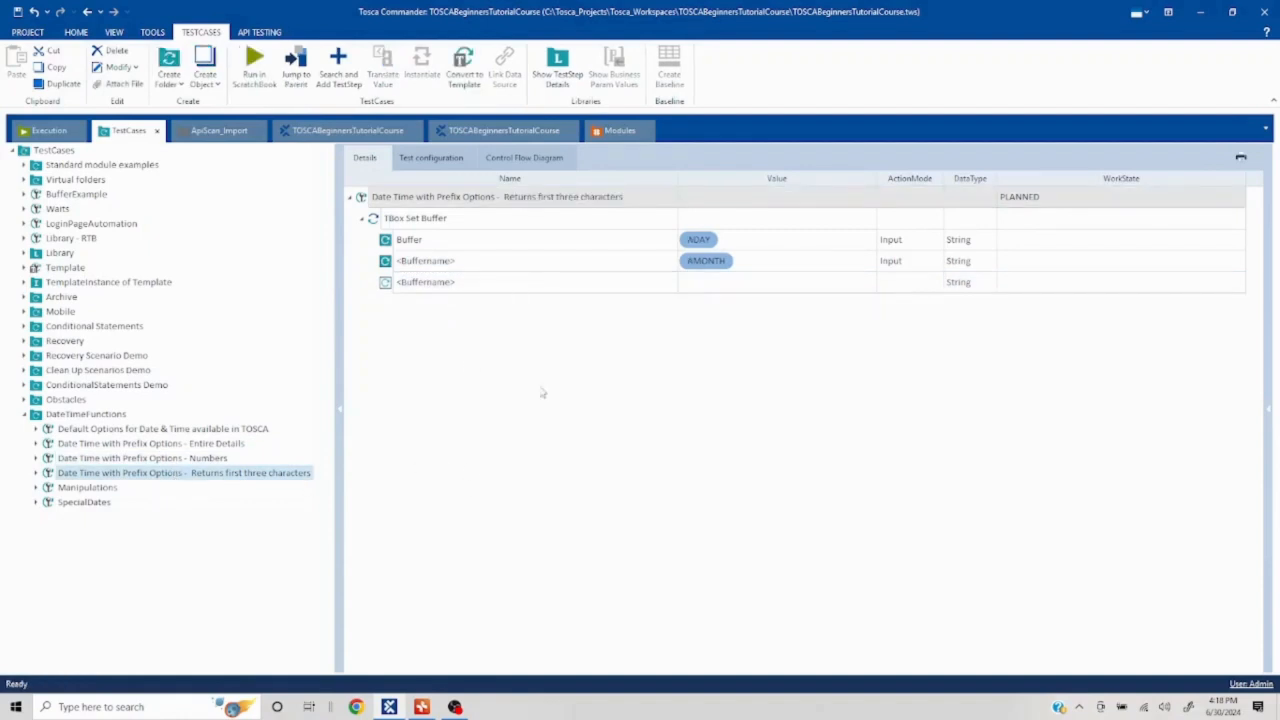
Translate the value of the ADAY buffer row to check what it returns, and close the result
click(422, 241)
right_click(422, 242)
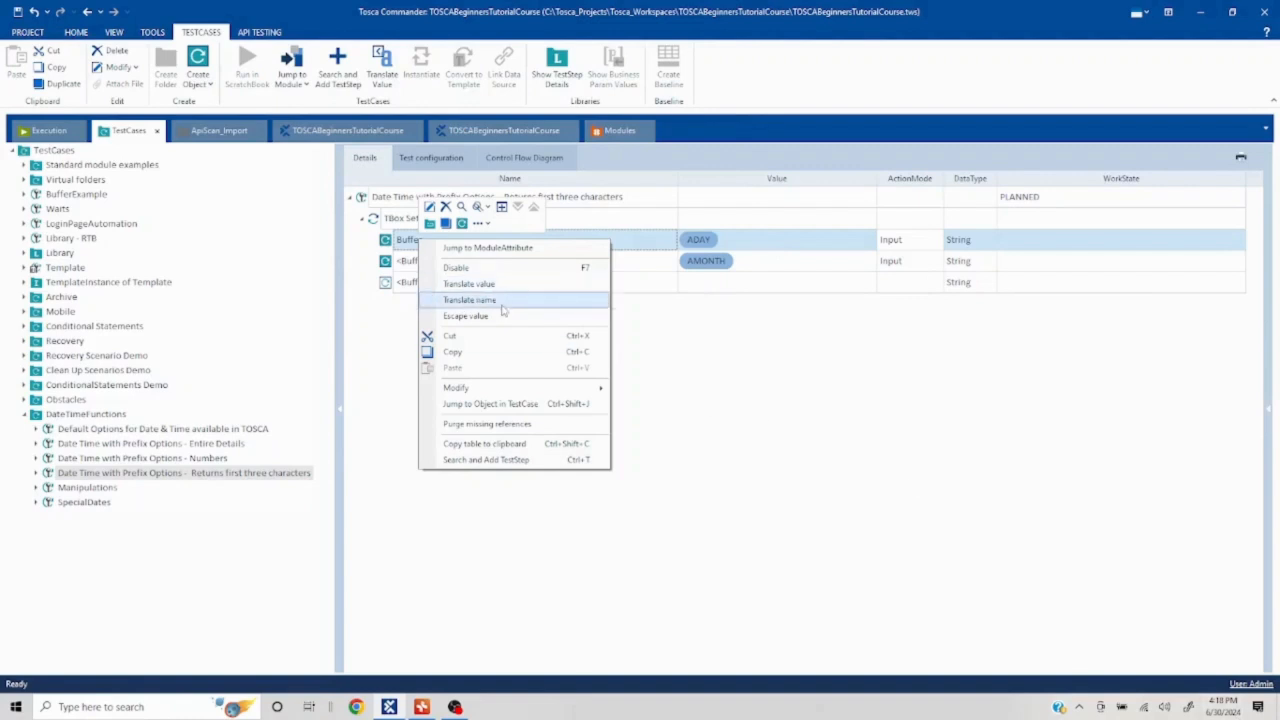
click(479, 286)
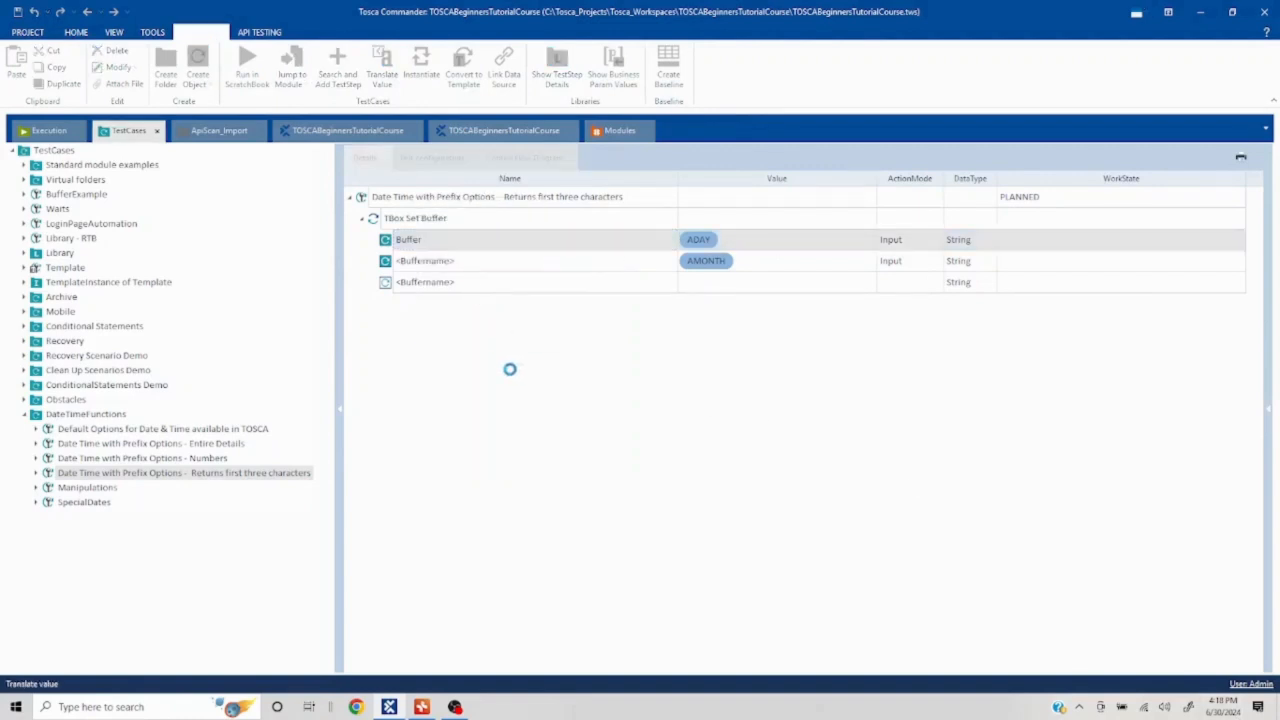
click(648, 390)
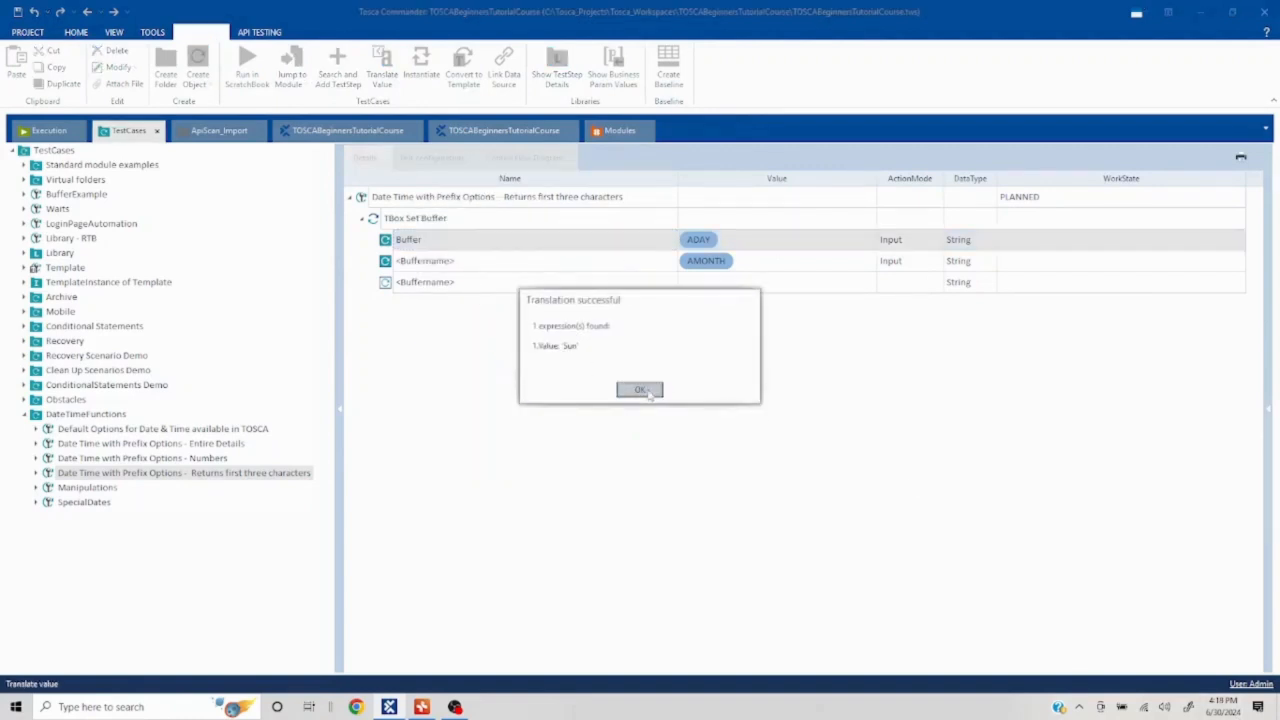
Translate the value of the AMONTH buffer row to check what it returns, and close the result
right_click(477, 267)
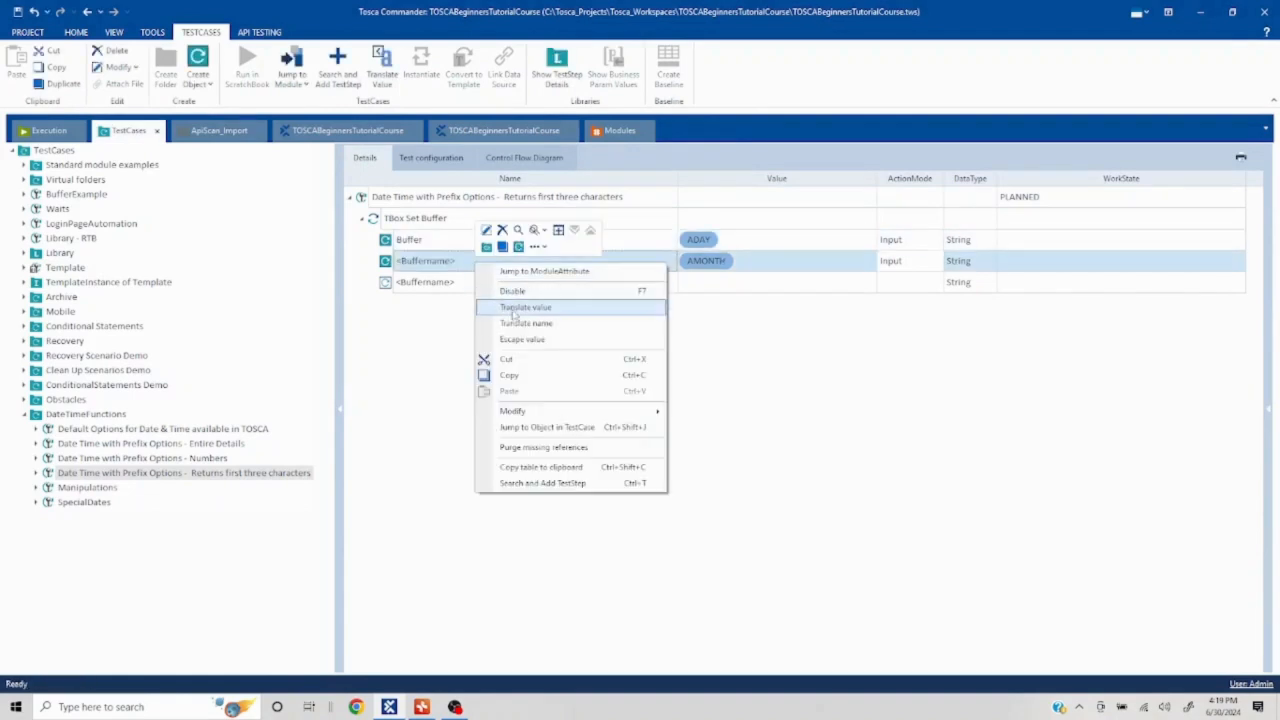
click(517, 310)
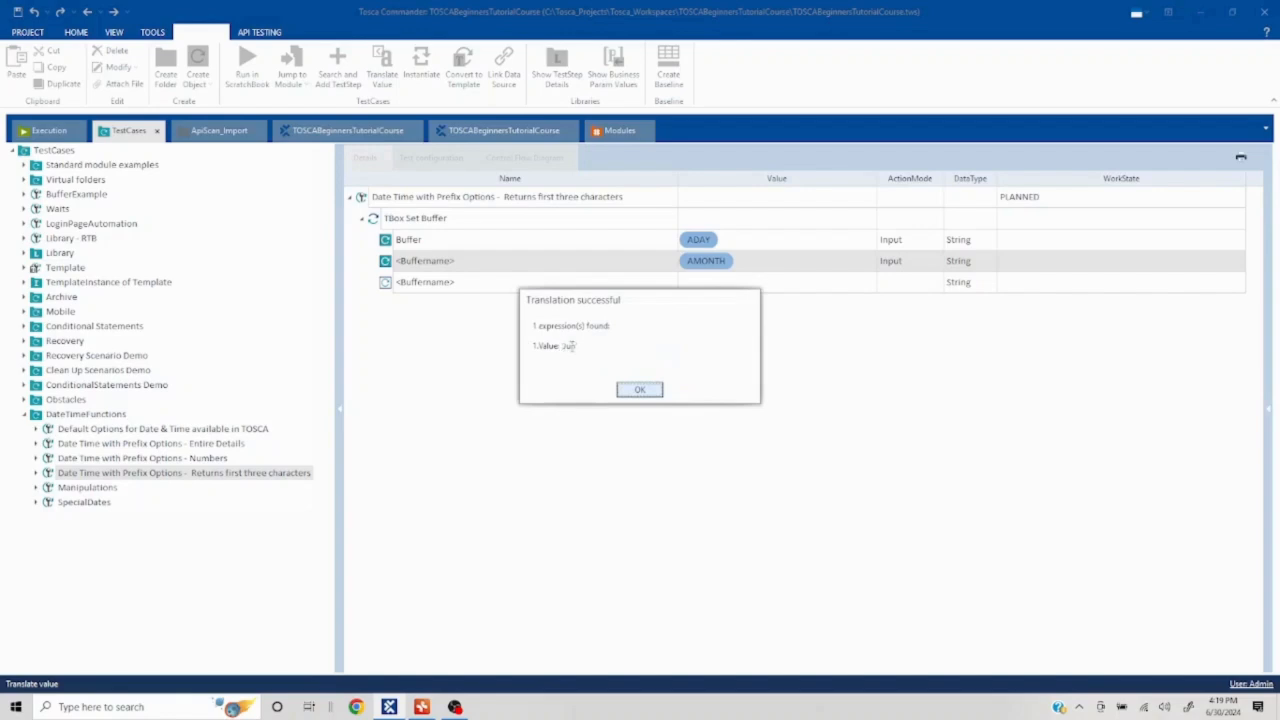
click(640, 390)
Switch to the TOSCA Date mind map and review the expression syntax for calculating and formatting date and time values
key(alt+Tab)
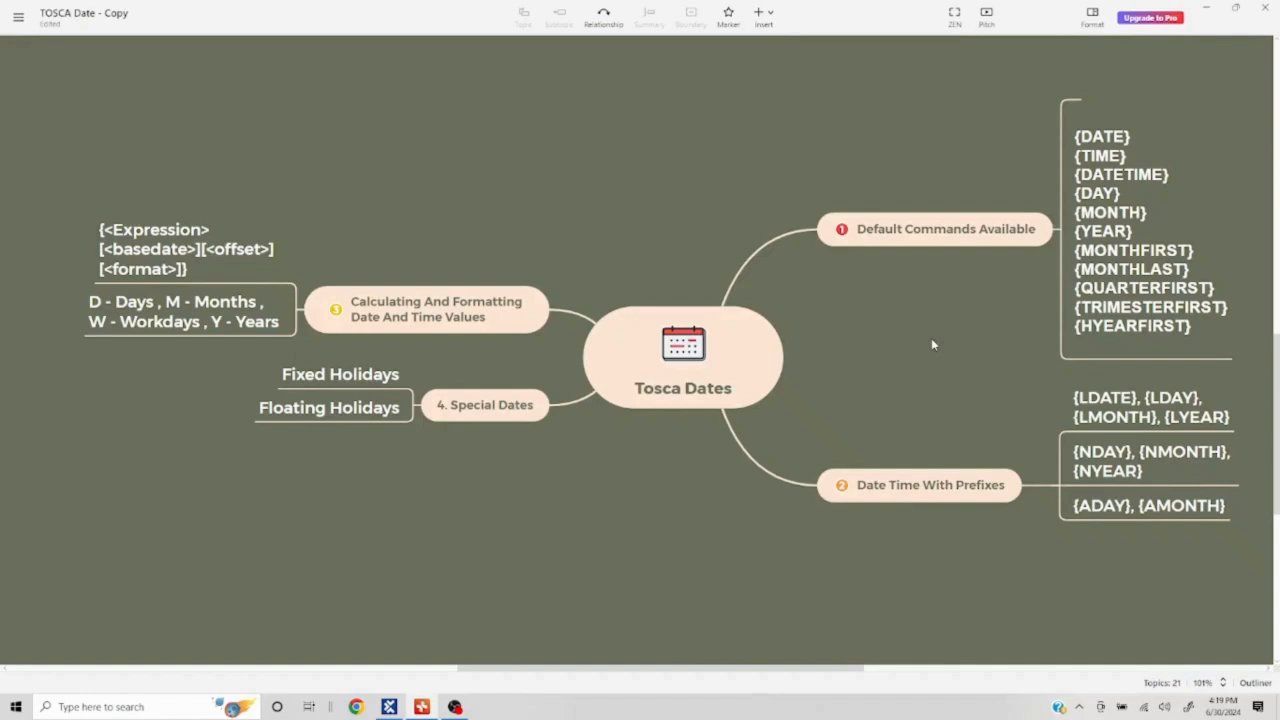
key(alt+Tab)
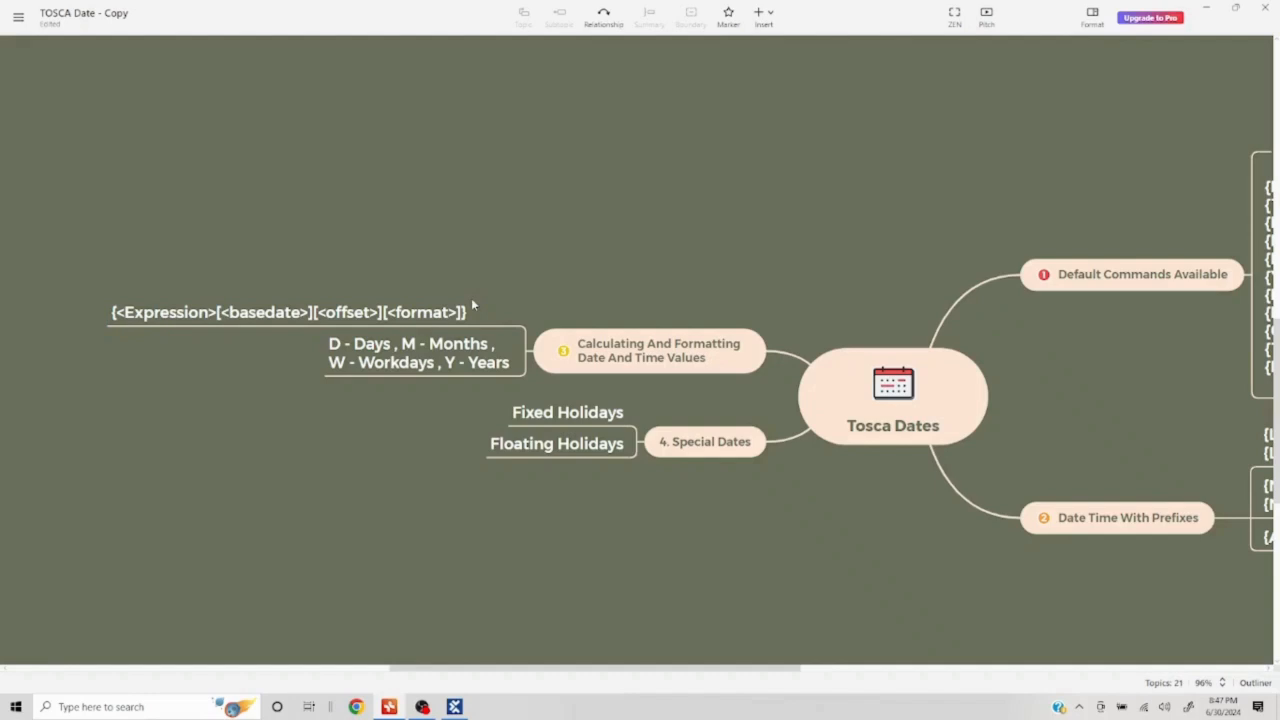
click(135, 318)
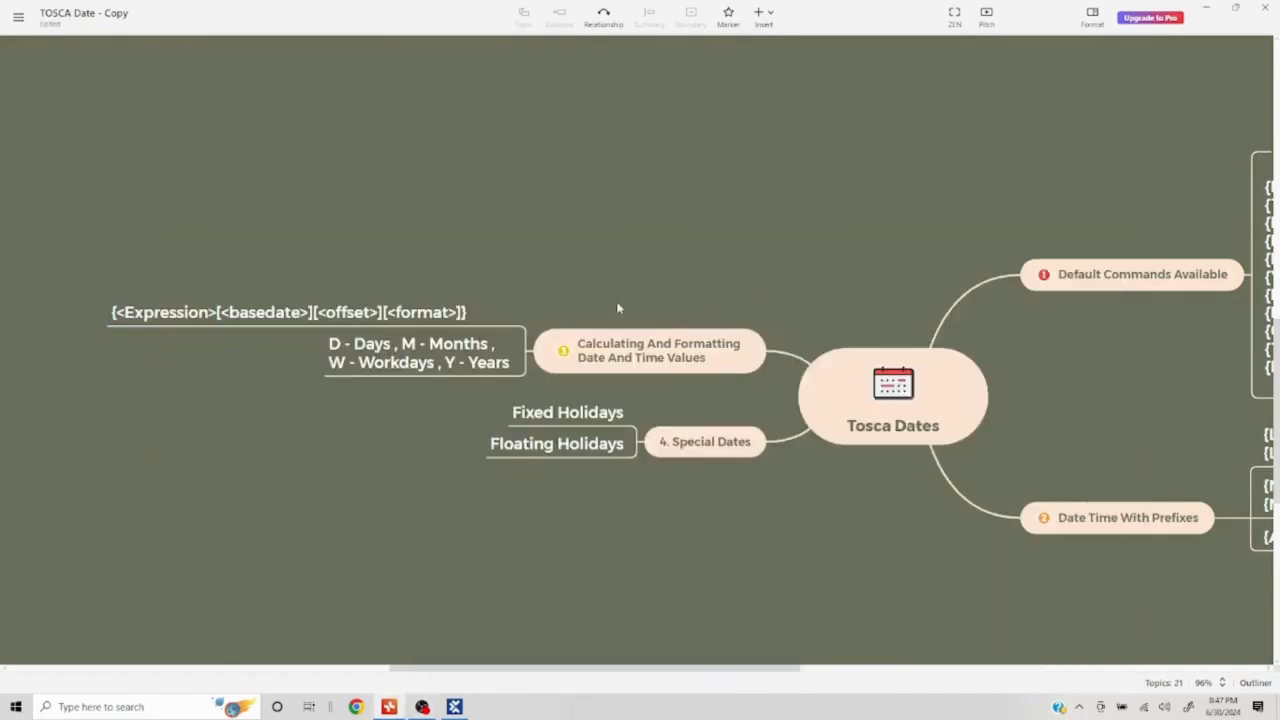
Switch to Tosca Commander and enter {DATE[][][]} as the value of the first buffer row in the Date Manipulations test case
key(alt+Tab)
key(alt+Tab)
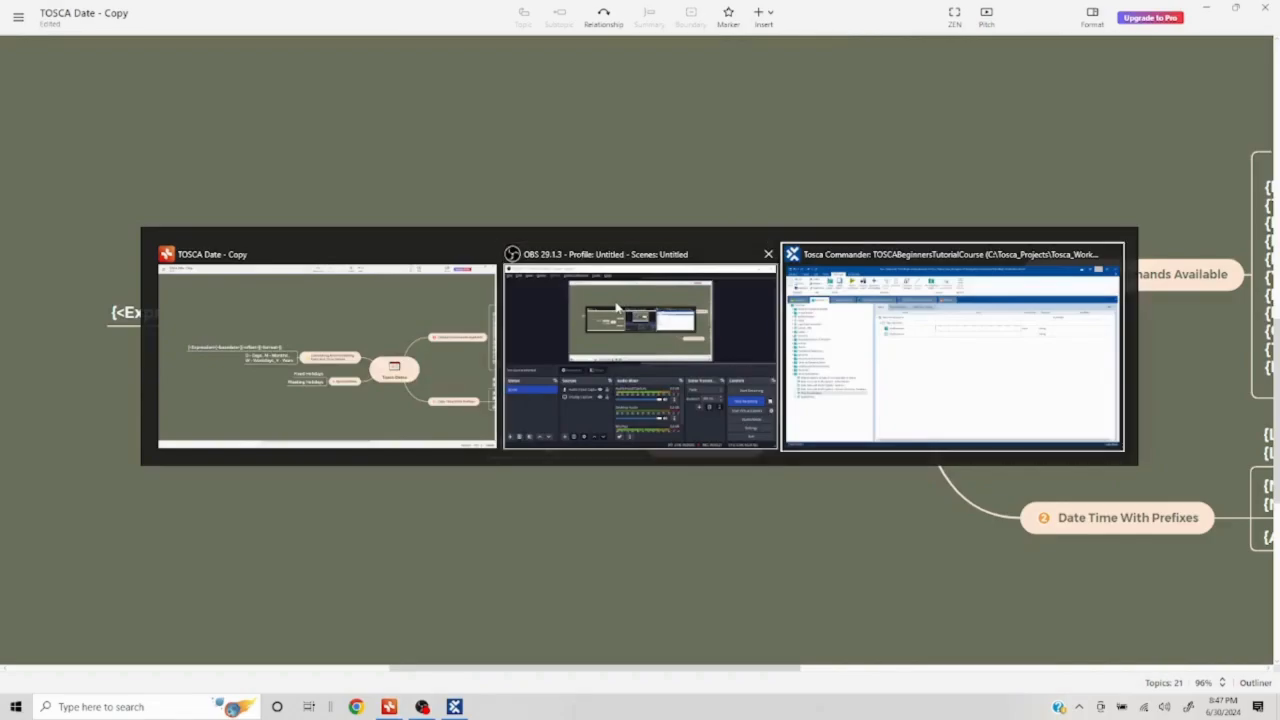
click(632, 243)
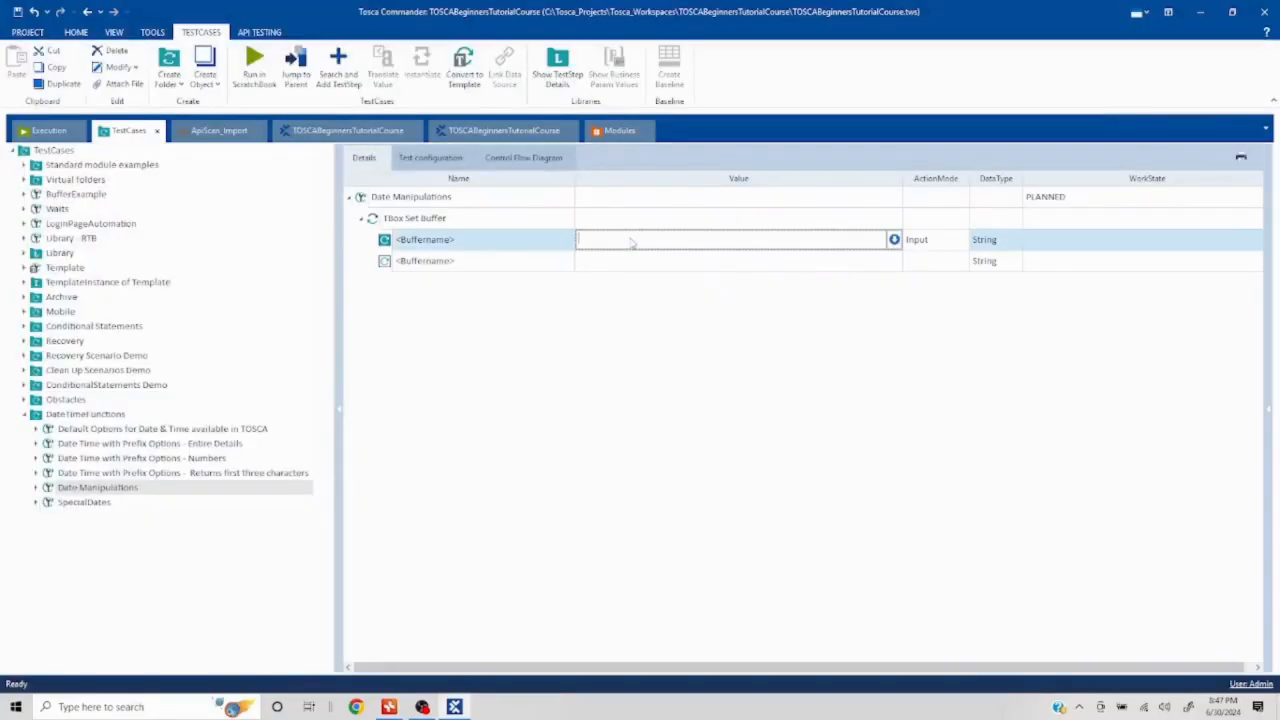
text({DATE)
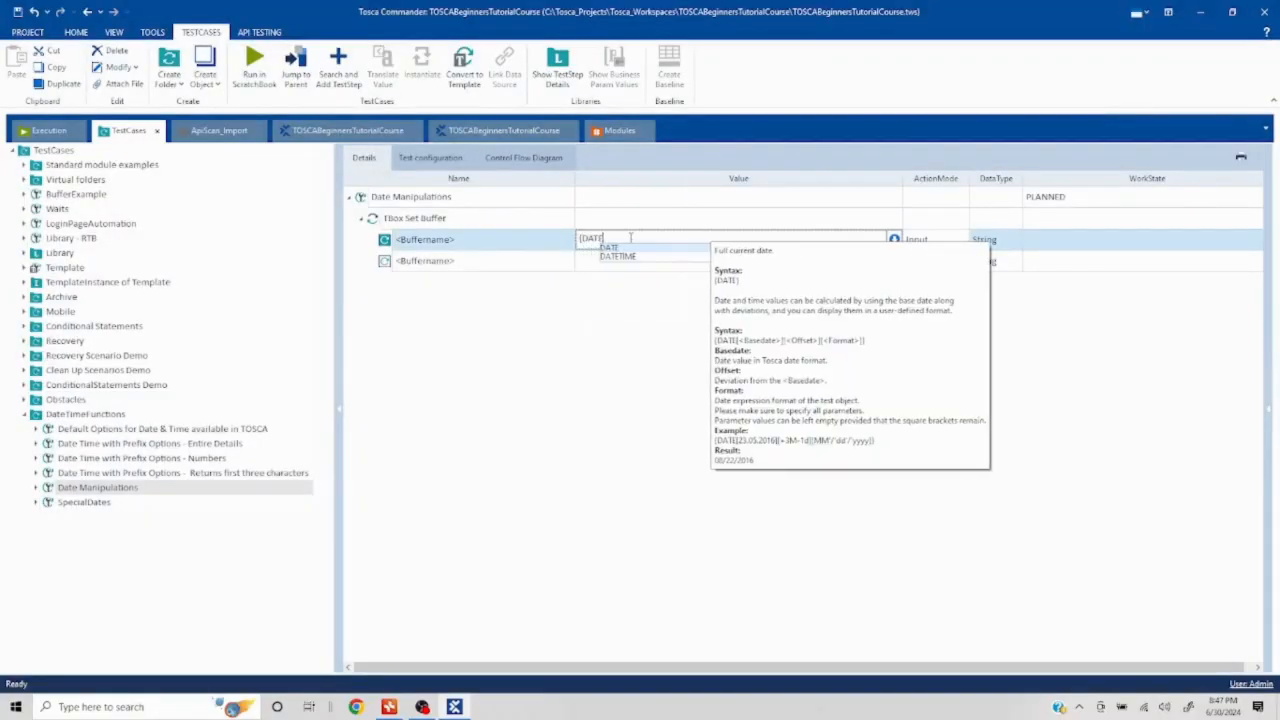
text(}[])
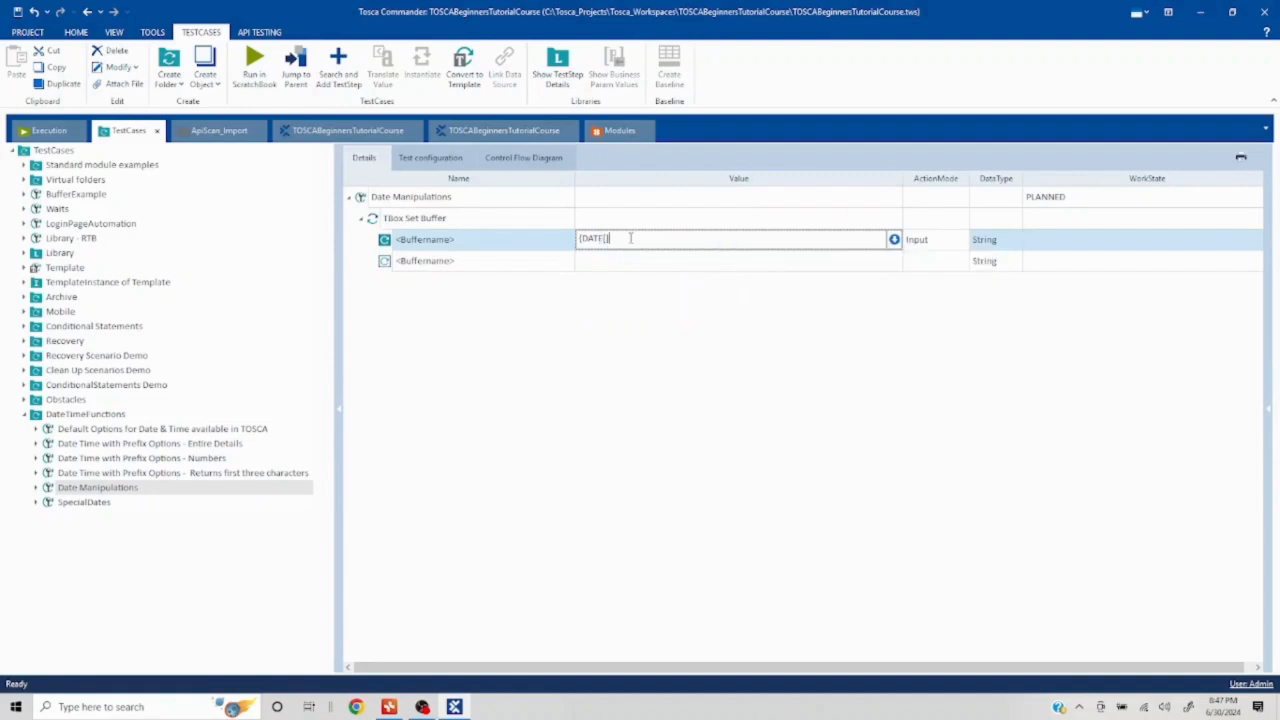
text([][)
click(523, 269)
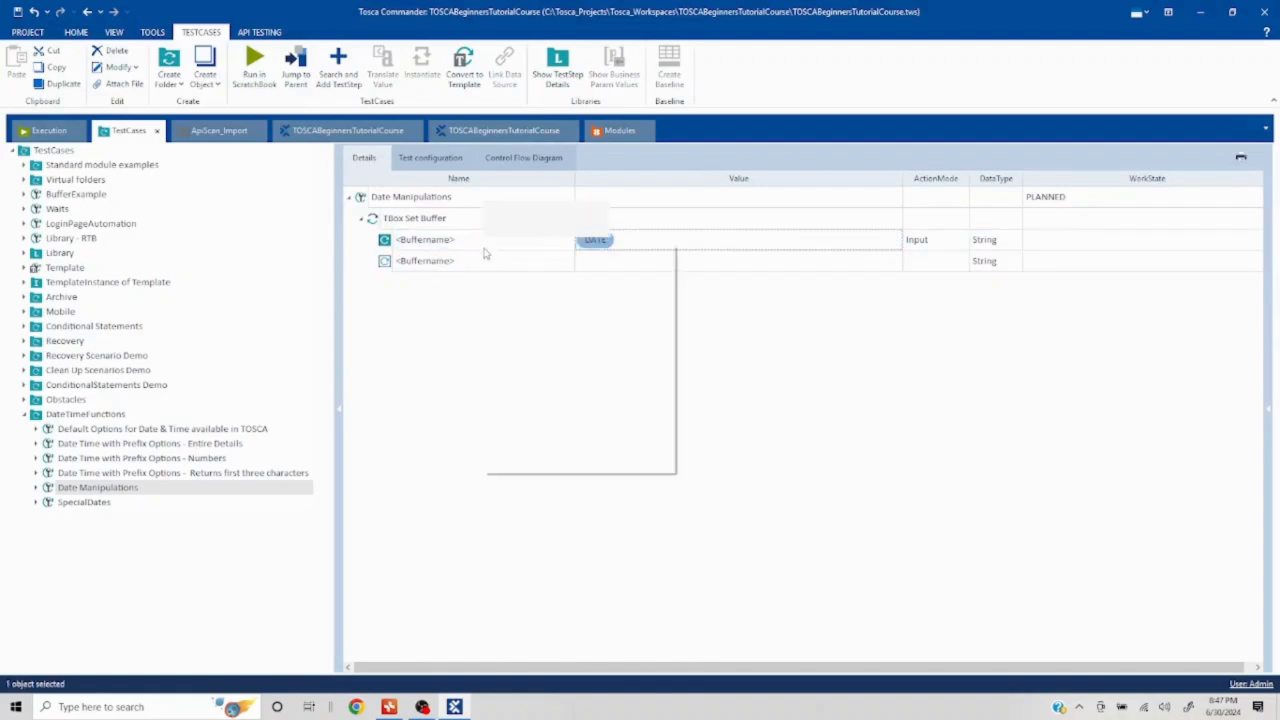
Translate the value of the DATE row with empty parameters, compare the returned date with the system date, and close the result
click(530, 286)
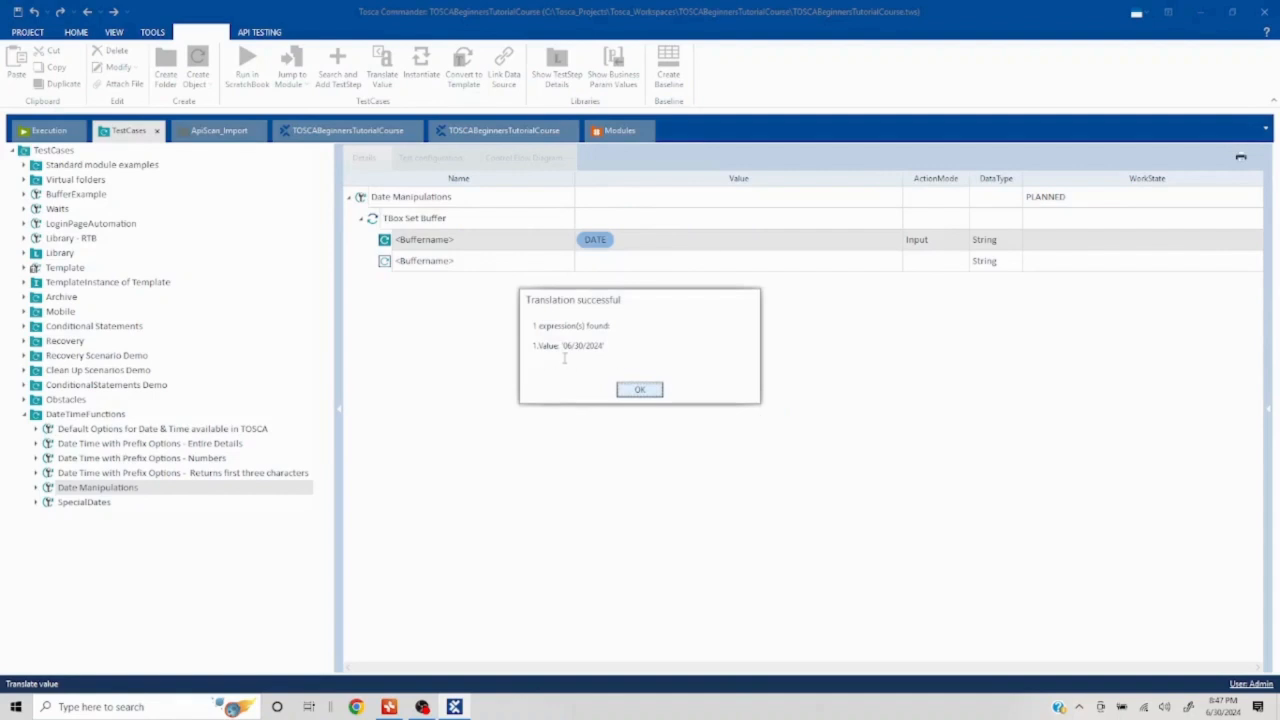
drag(562, 346, 604, 362)
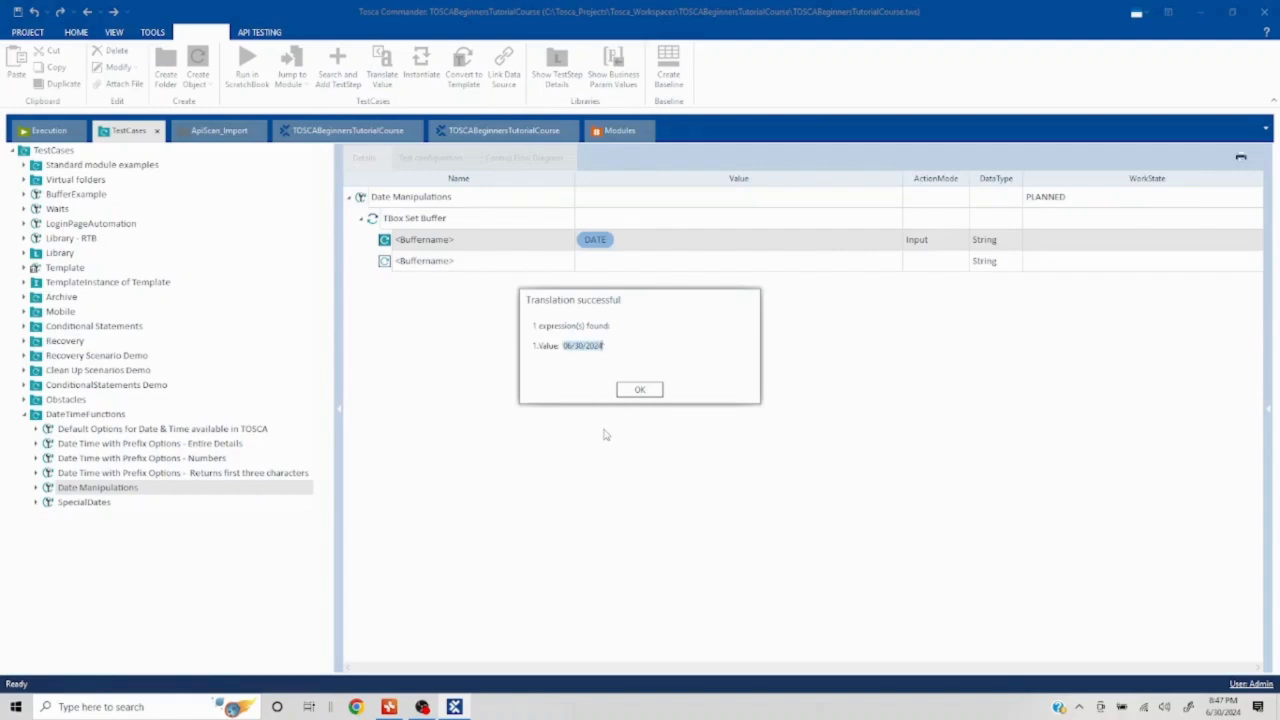
mouse_move(1220, 707)
click(640, 390)
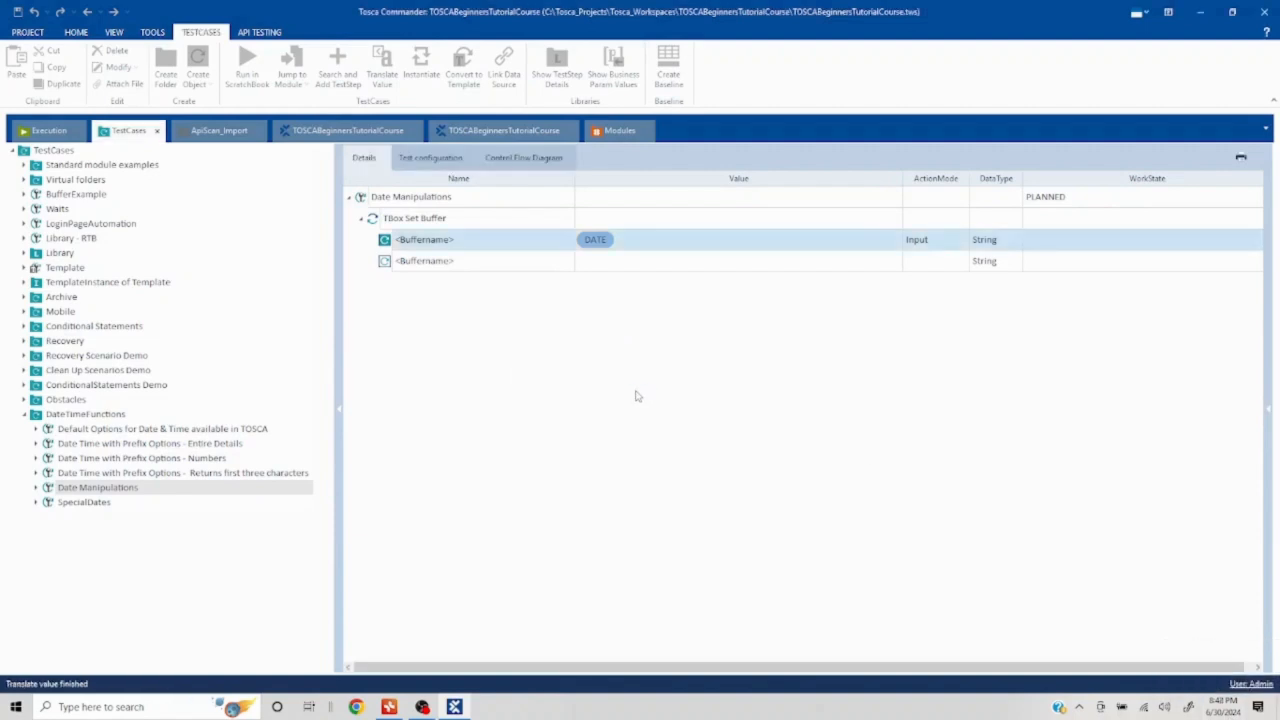
Add the base date 06.30.2024 to the DATE expression, giving {DATE[06.30.2024][][]}
click(685, 242)
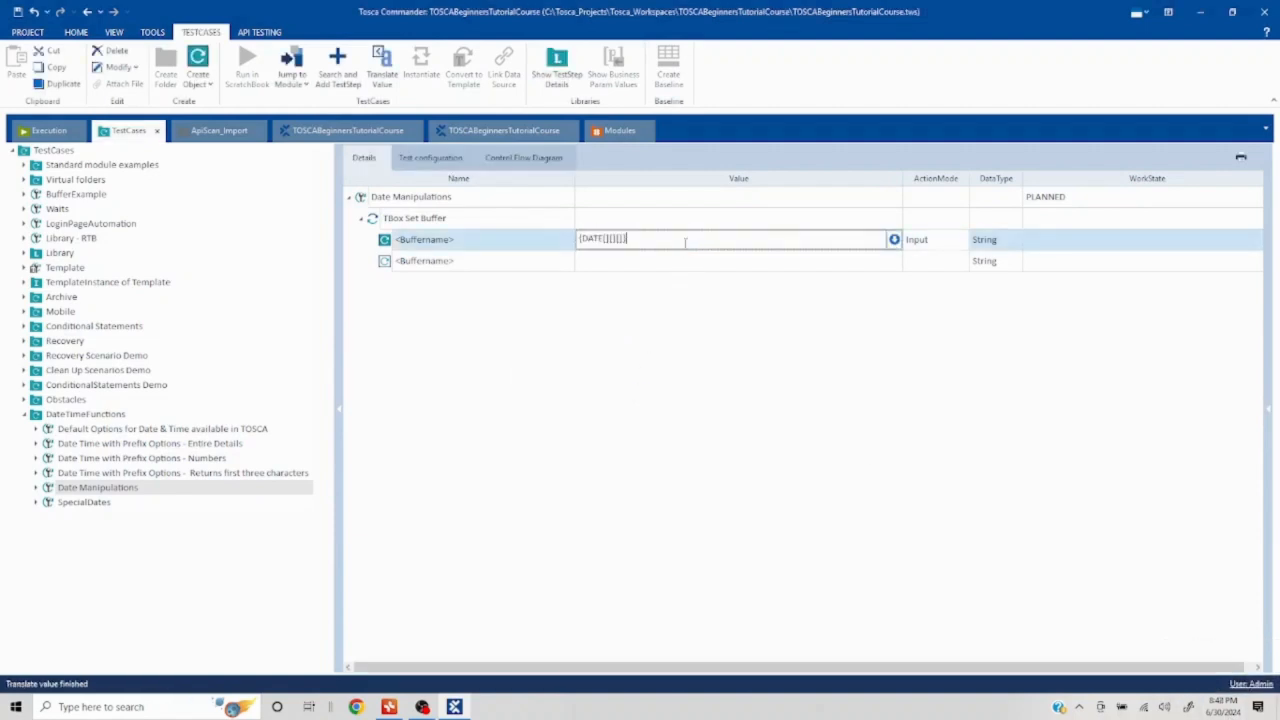
text([)
text(06.30.2024)
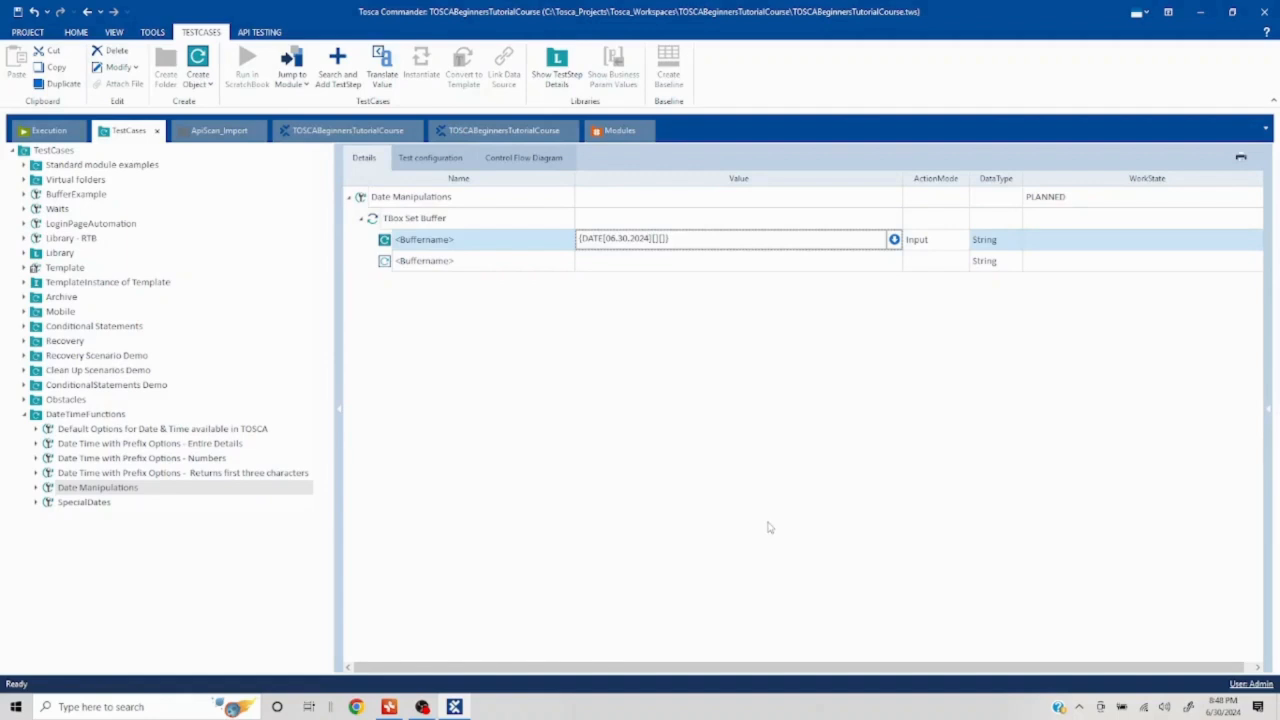
key(Return)
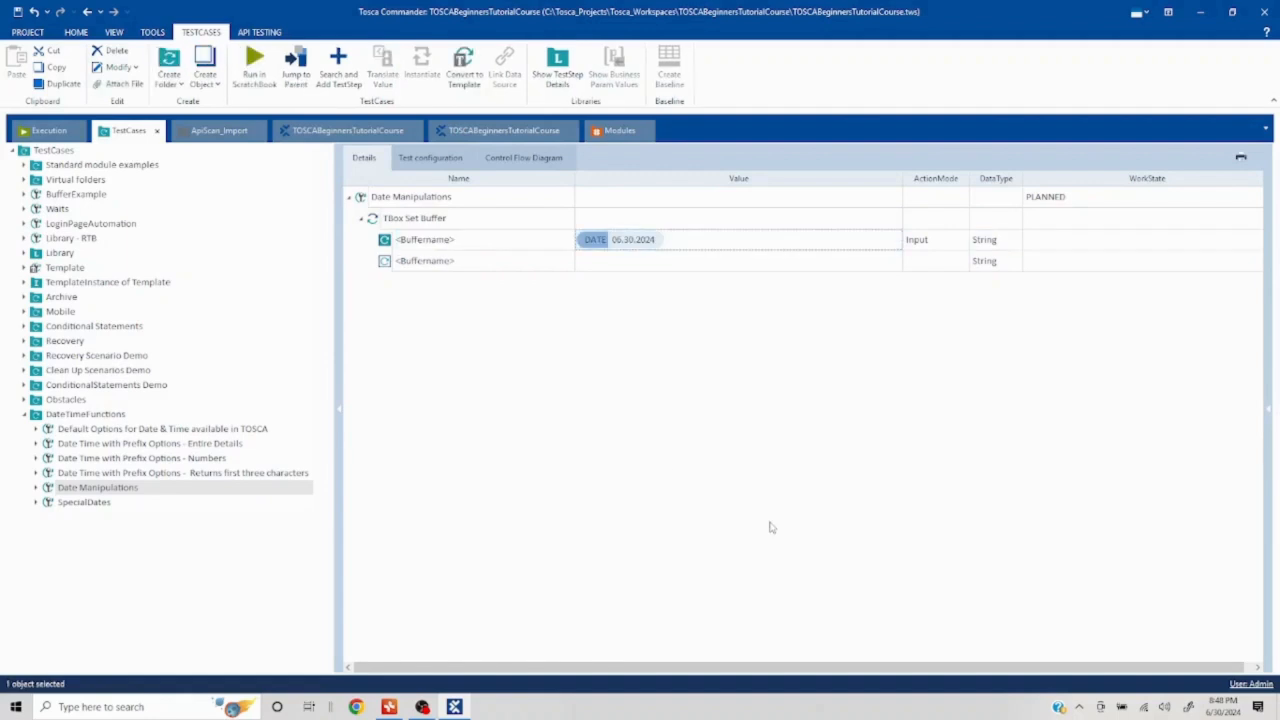
Try to translate the DATE value with the dot-separated base date, read the message, and close it
right_click(467, 243)
click(535, 288)
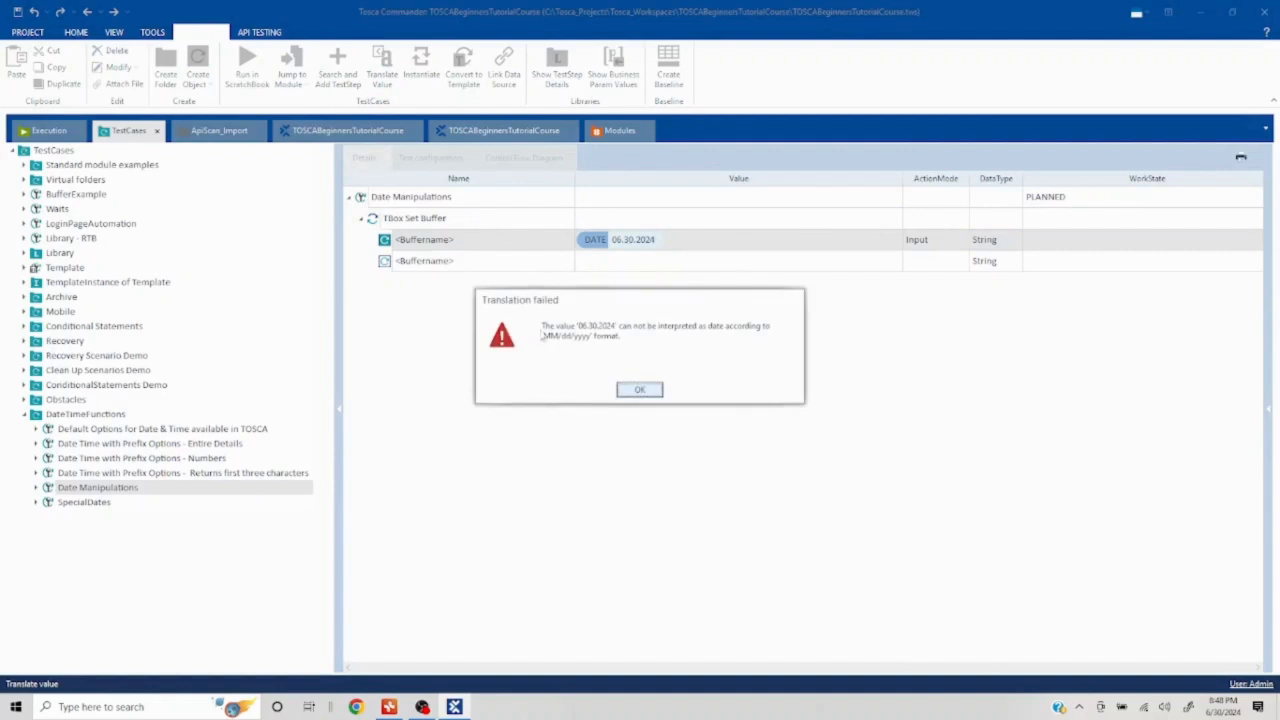
drag(541, 325, 626, 338)
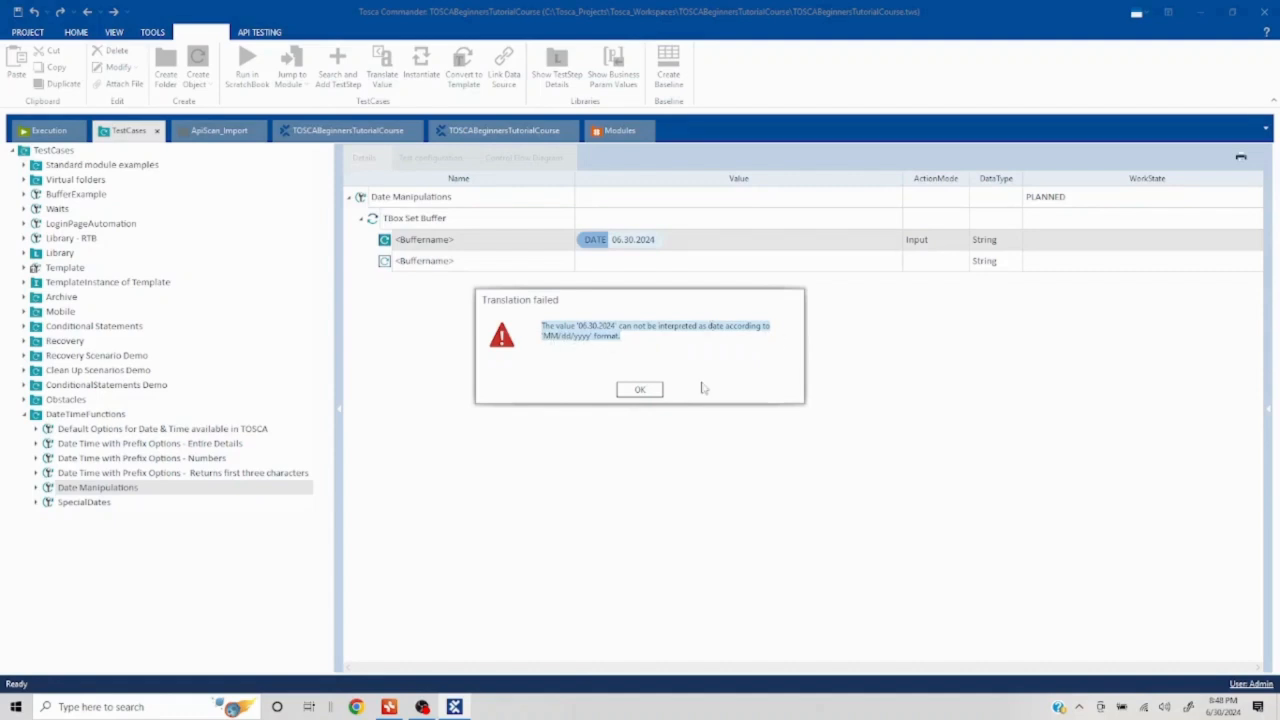
click(655, 391)
Replace the dots in the base date with slashes so the expression reads {DATE[06/30/2024][][]}
click(637, 242)
key(BackSpace)
text(/)
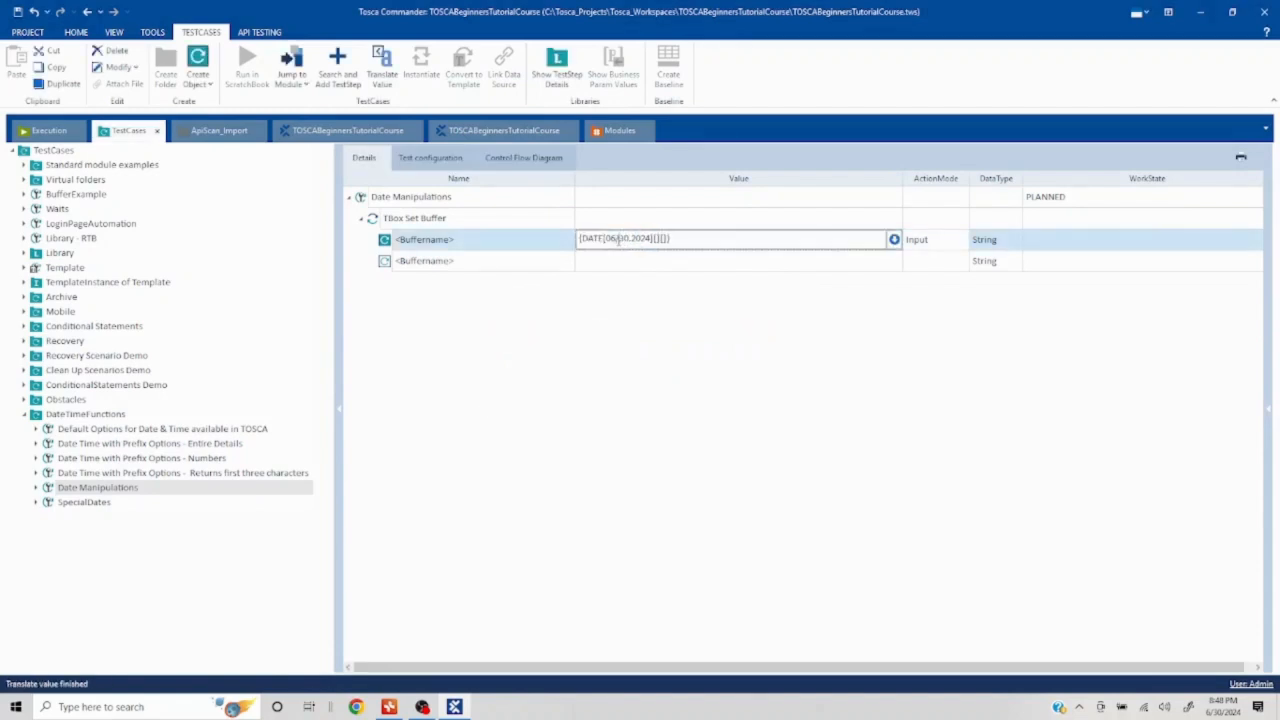
key(Right)
key(Right)
key(Delete)
text(/)
key(Return)
Translate the DATE value with the base date 06/30/2024, check the returned date, and close the result
right_click(504, 245)
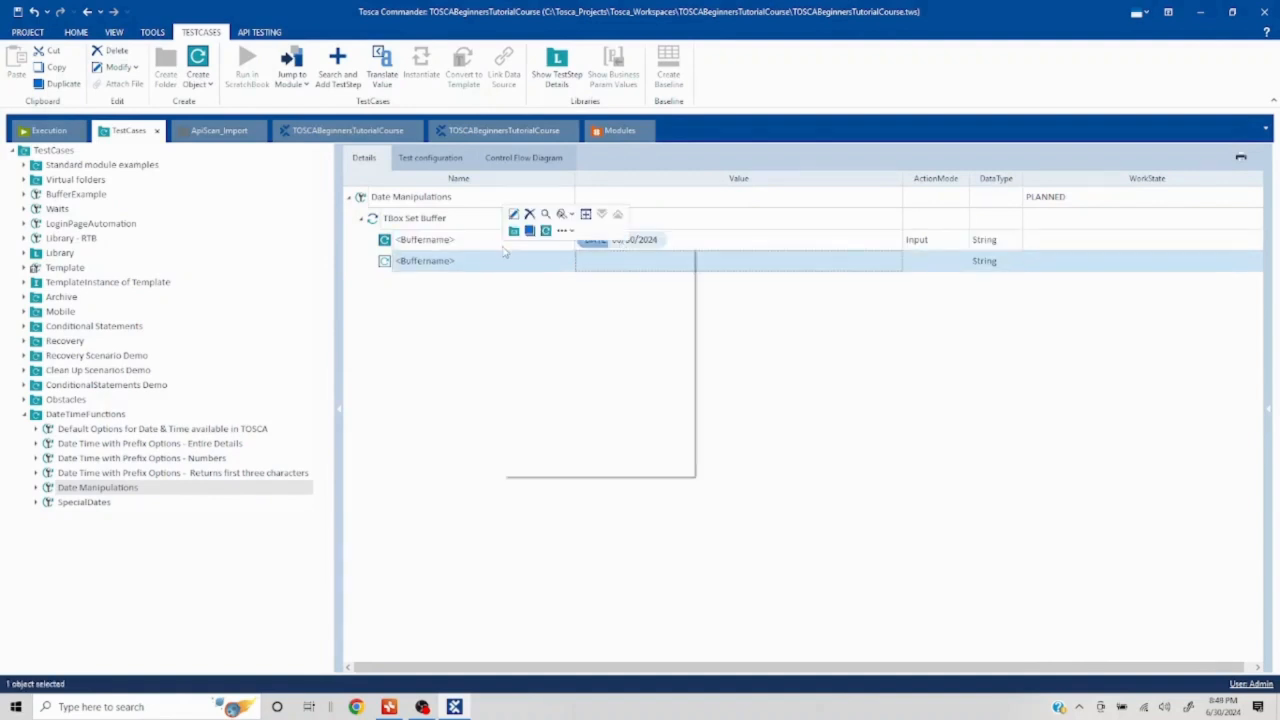
click(553, 291)
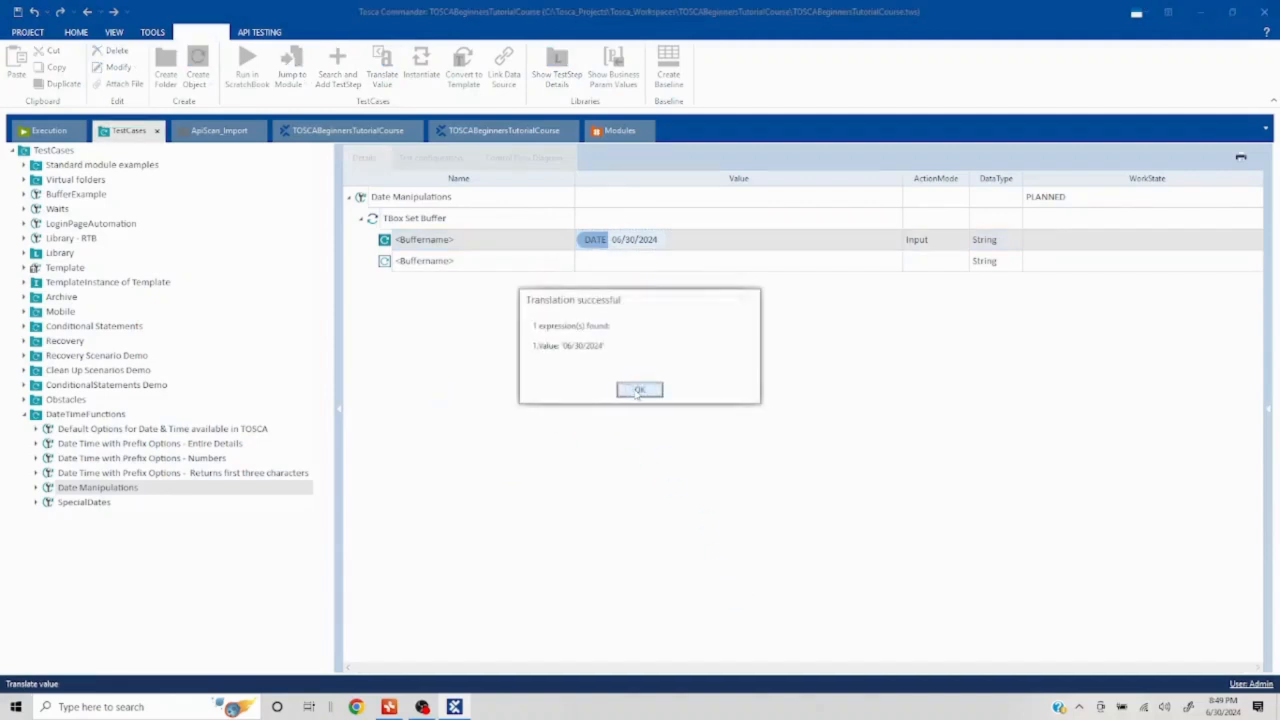
click(638, 390)
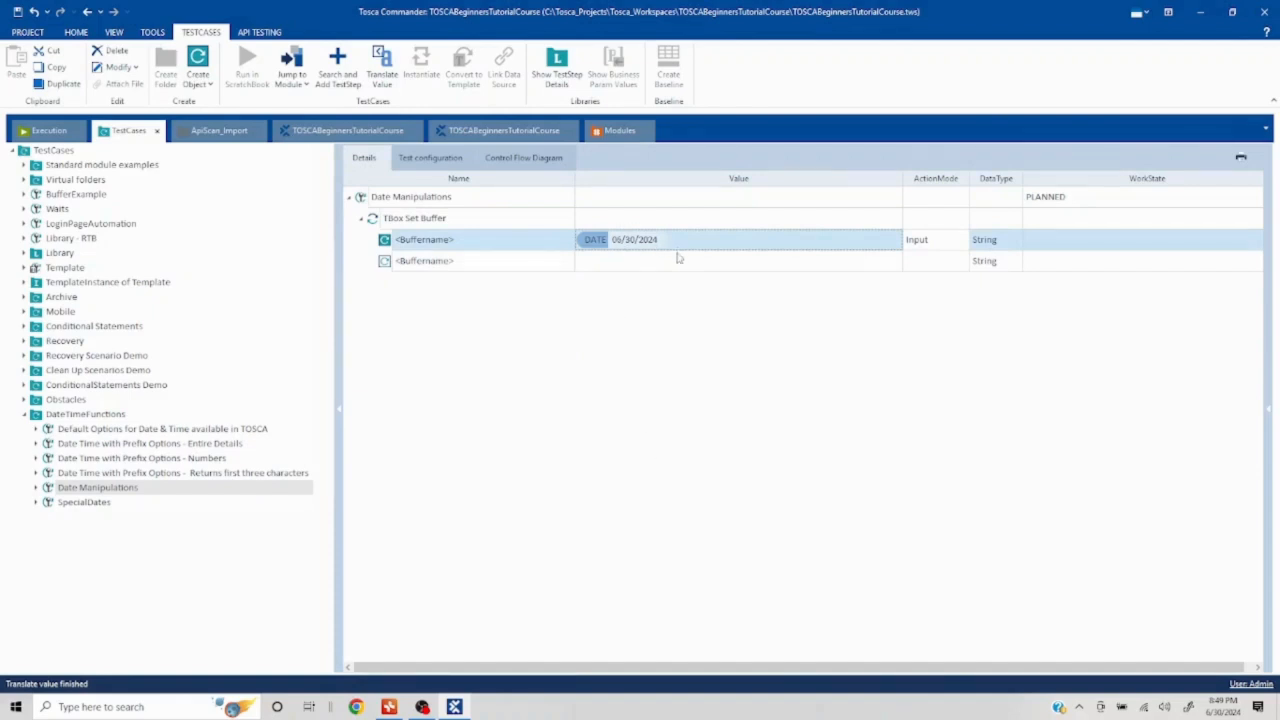
Open the Tosca settings, examine the date and time formats under TBox dynamic temporal expressions, and close the settings
click(27, 32)
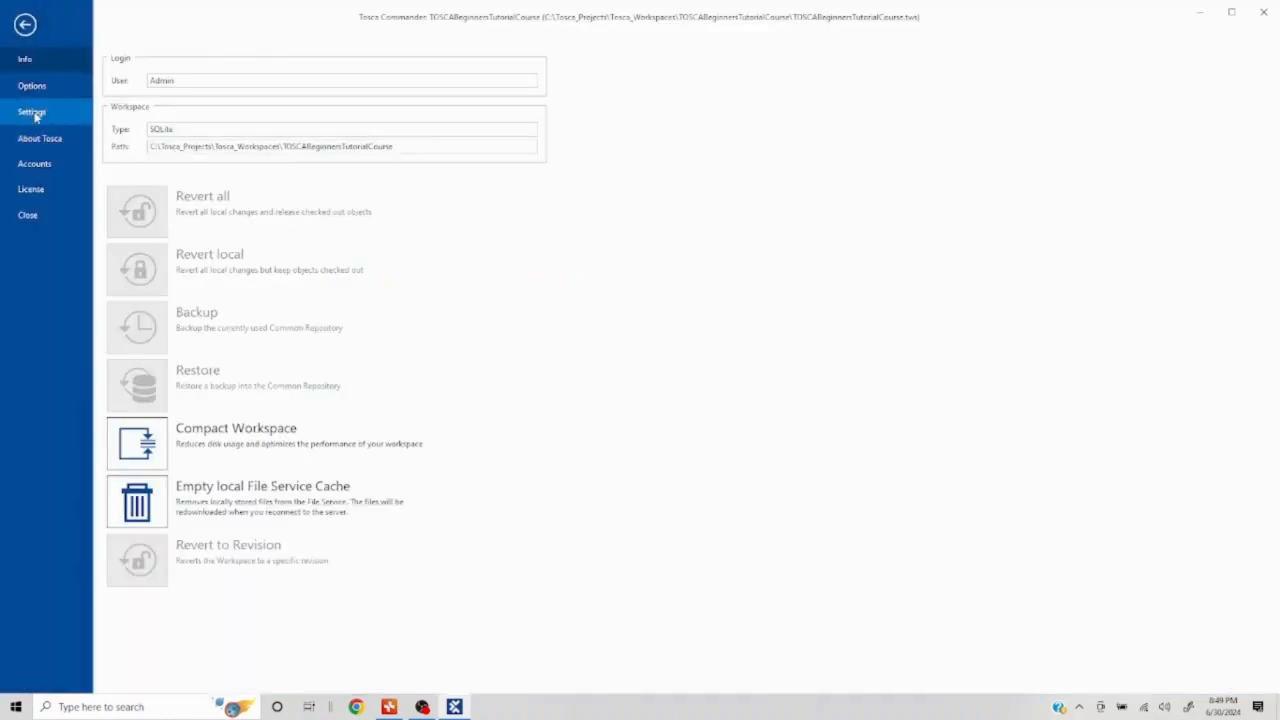
key(Escape)
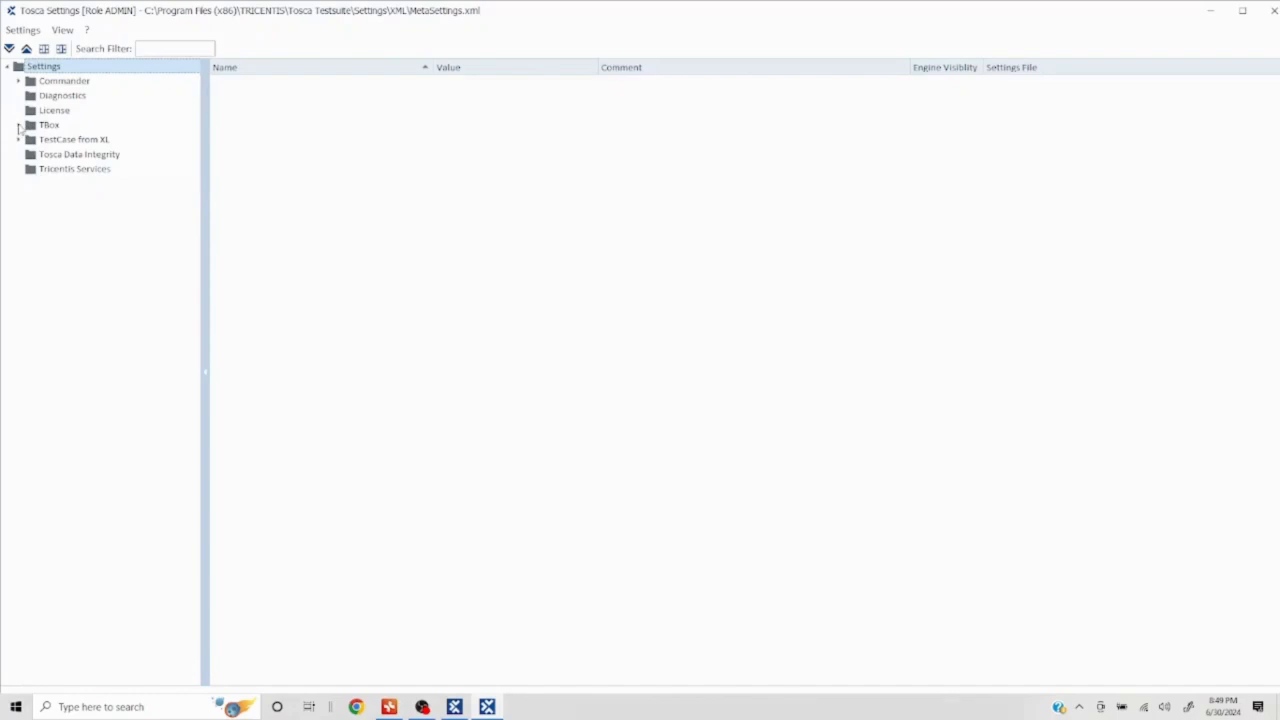
click(19, 126)
click(87, 157)
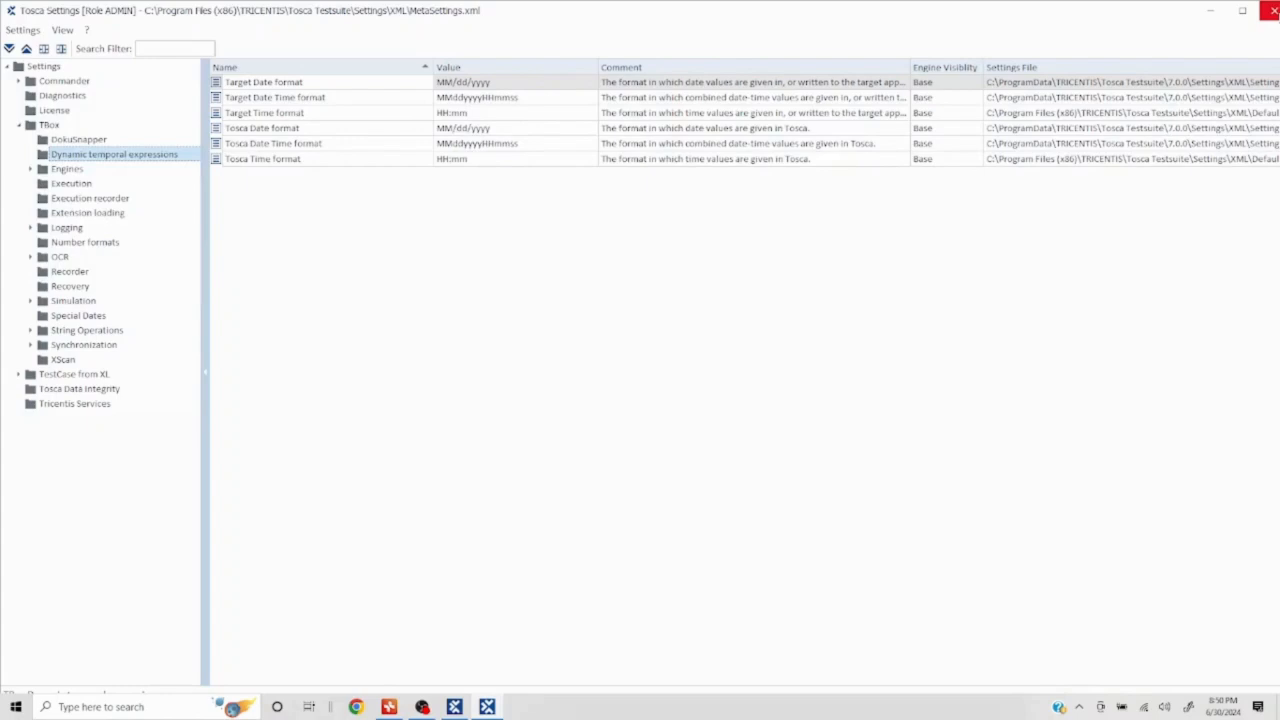
click(1272, 10)
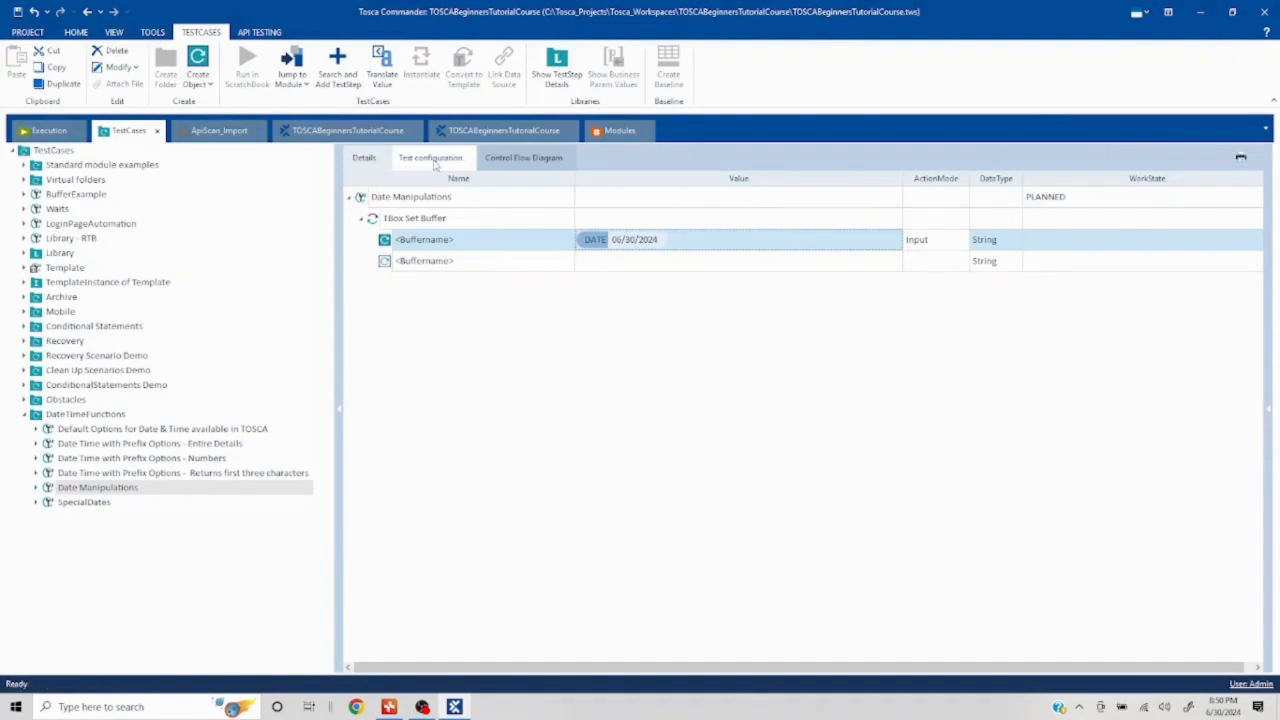
Set the base date in the DATE expression to 06.30.2024 with dots as separators
click(683, 239)
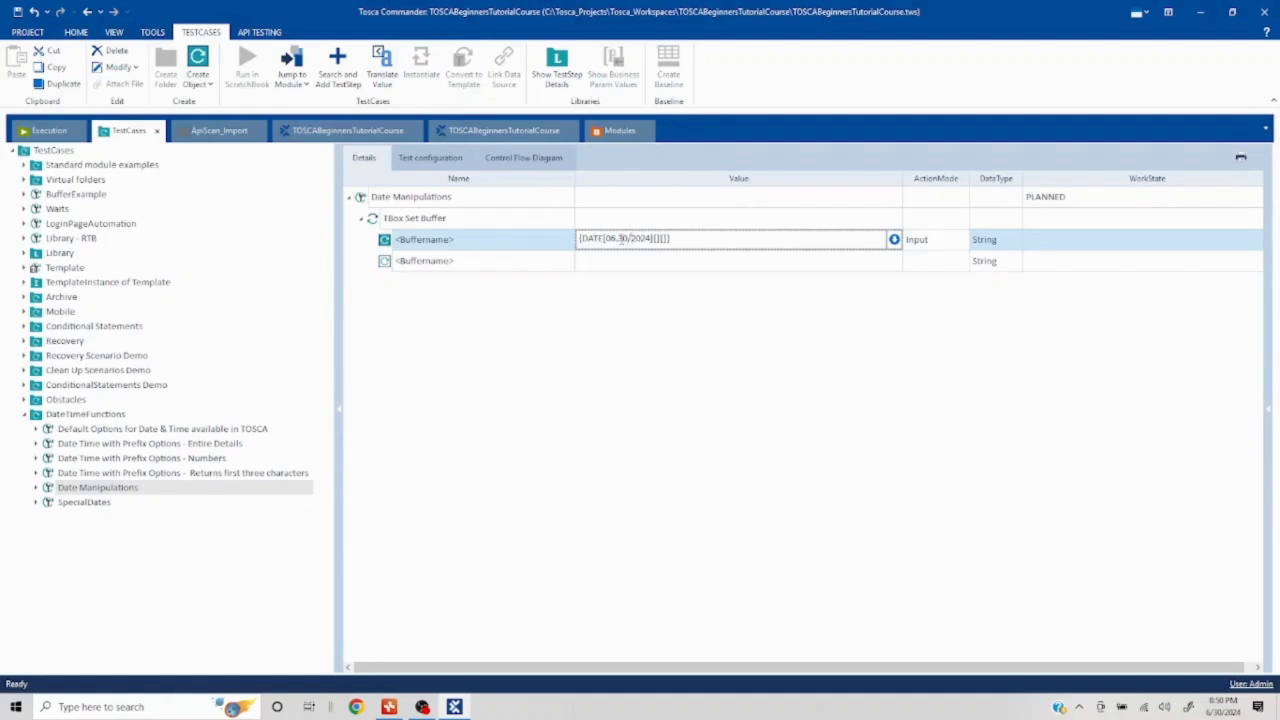
key(BackSpace)
text(.)
click(610, 316)
Try to translate the DATE value with the dotted base date 06.30.2024 and dismiss the message
click(583, 284)
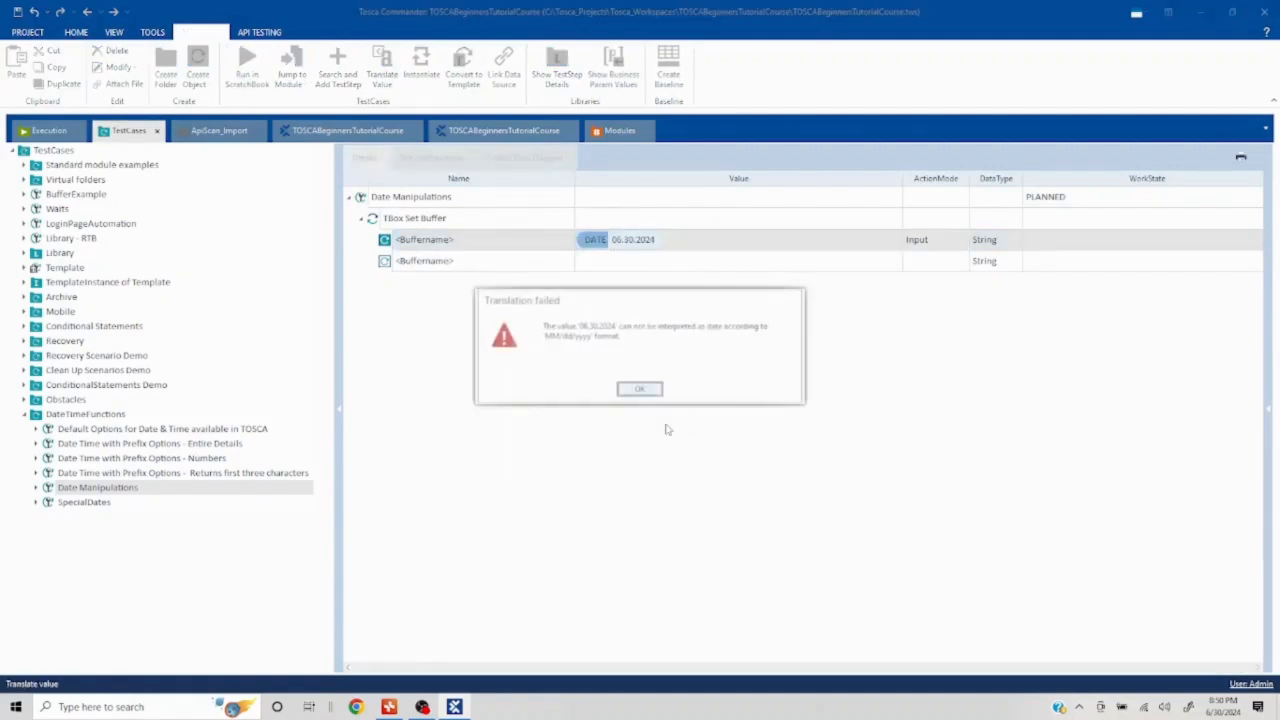
click(639, 389)
Add a test configuration parameter named ToscaDateFormat to the Date Manipulations test case
click(427, 158)
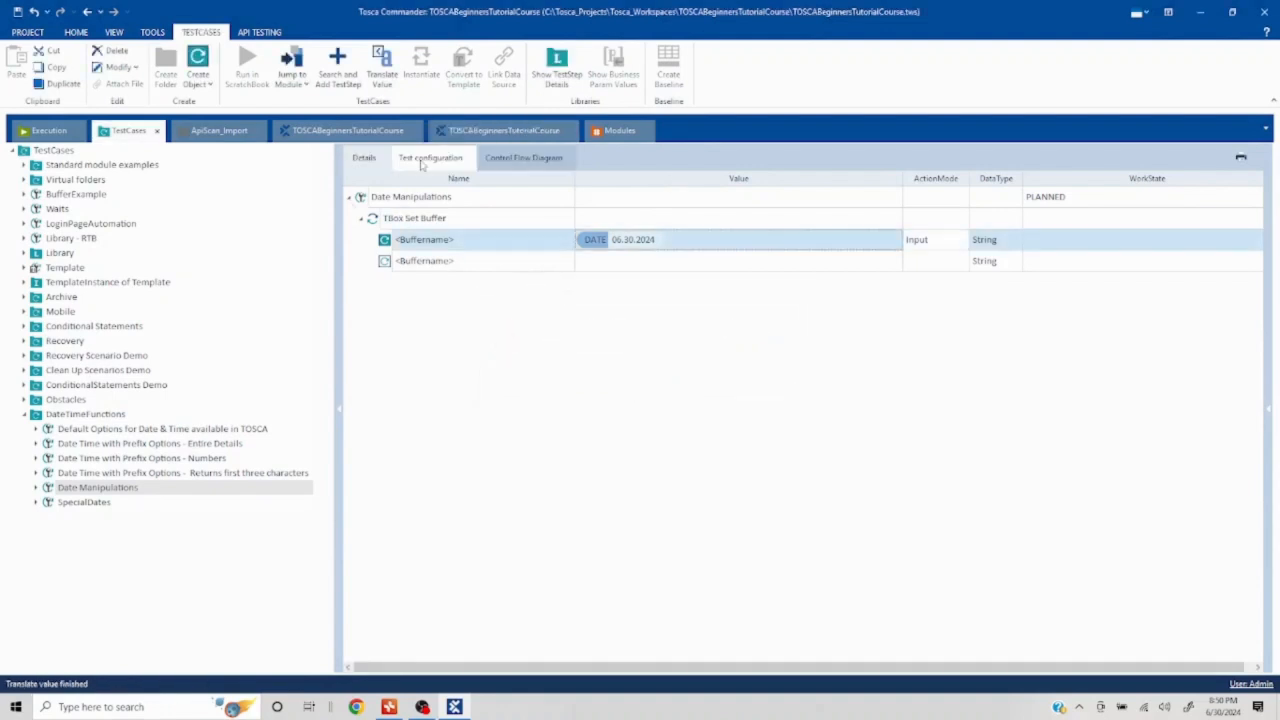
right_click(410, 197)
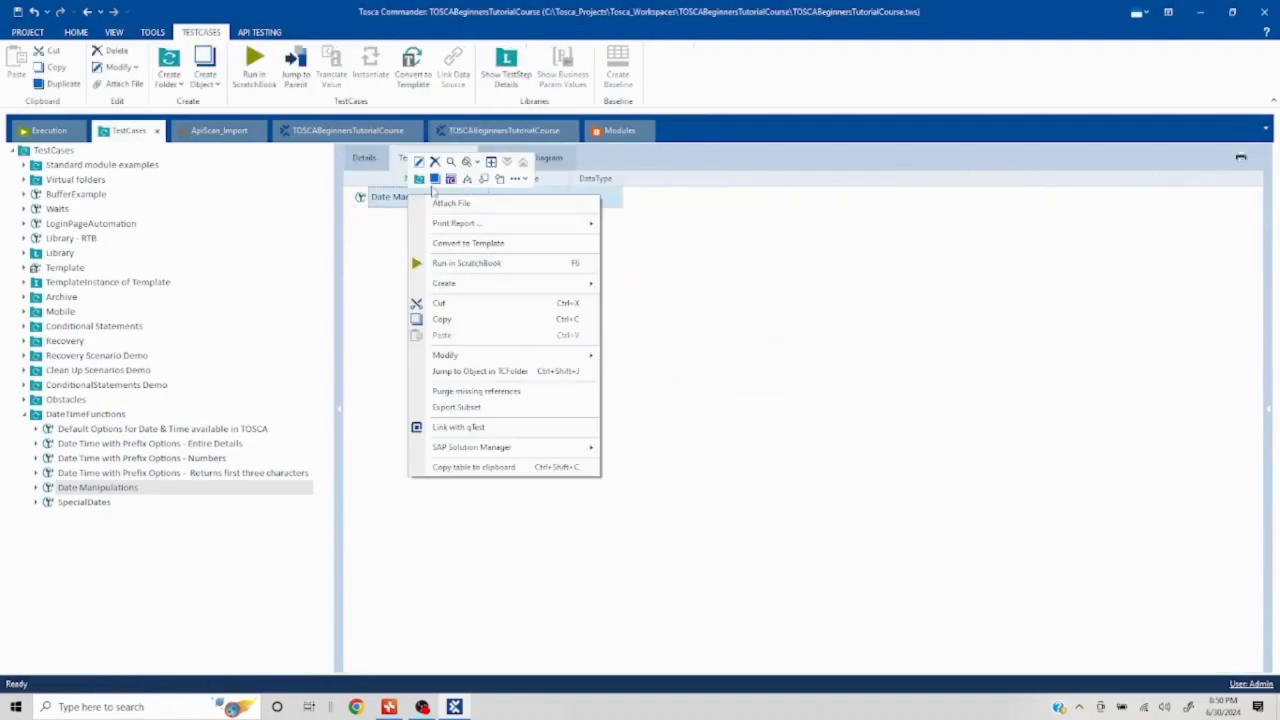
click(451, 178)
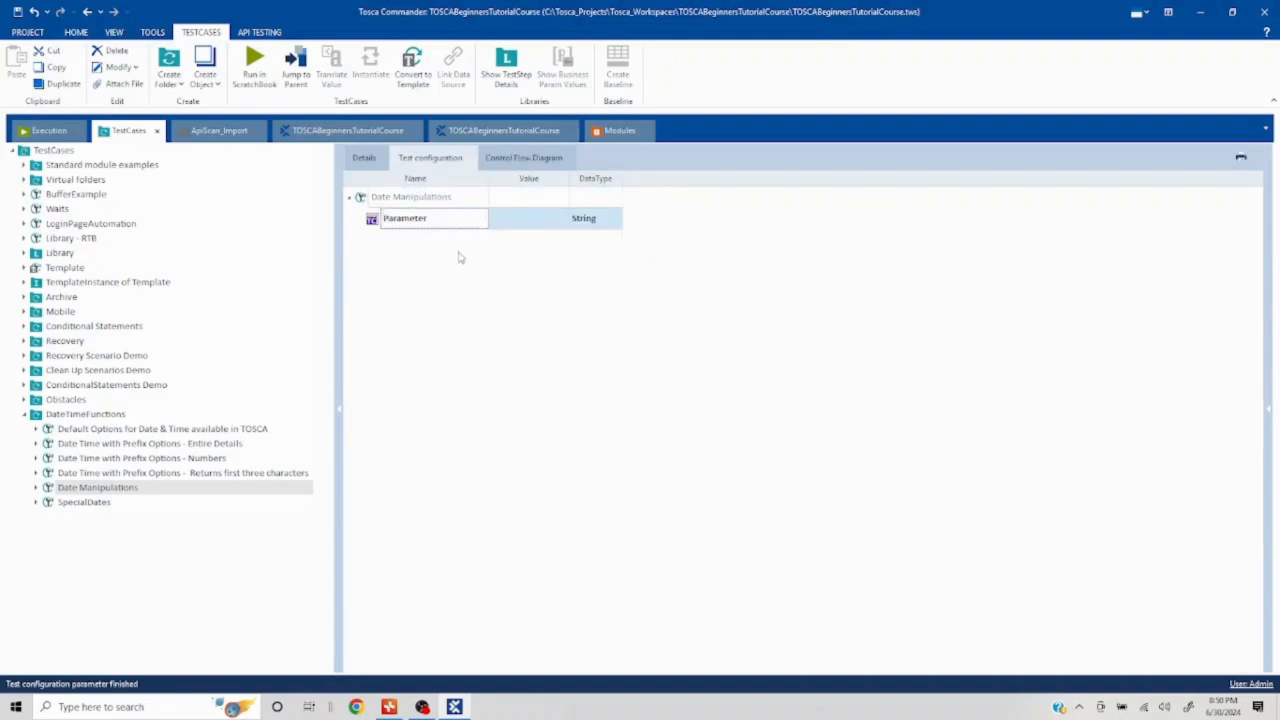
text(ToscaDateFormat)
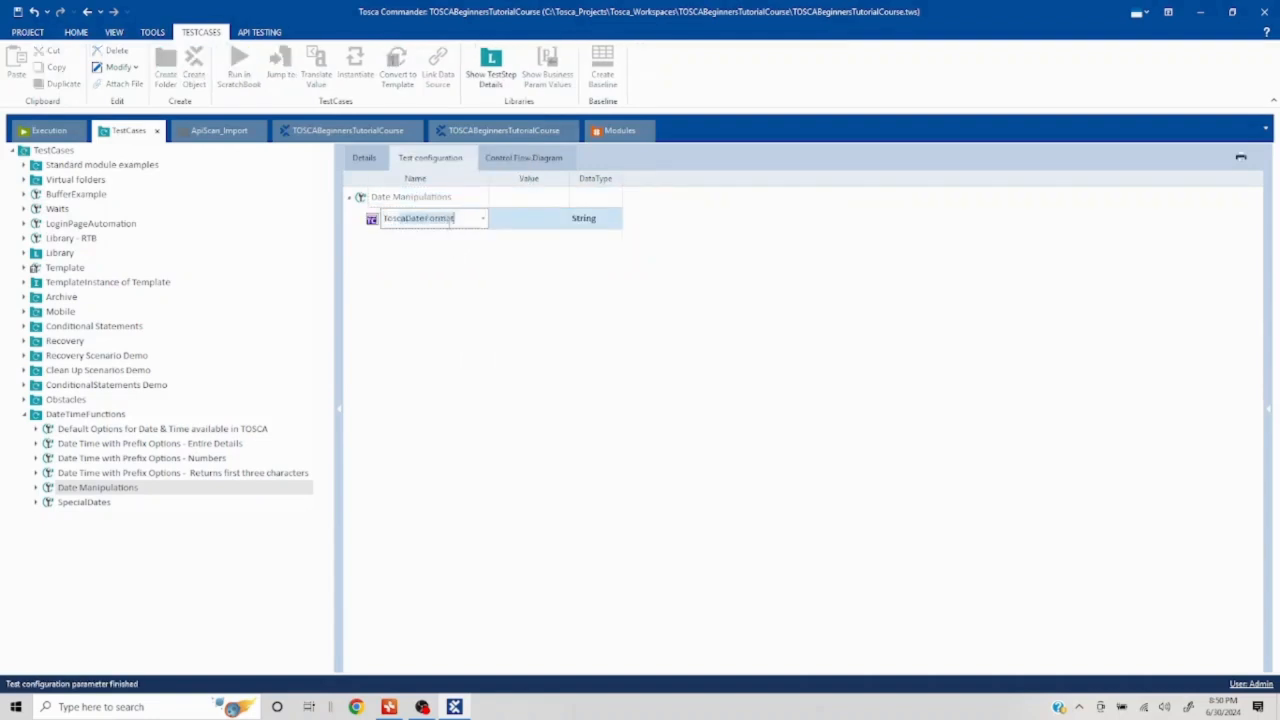
click(520, 323)
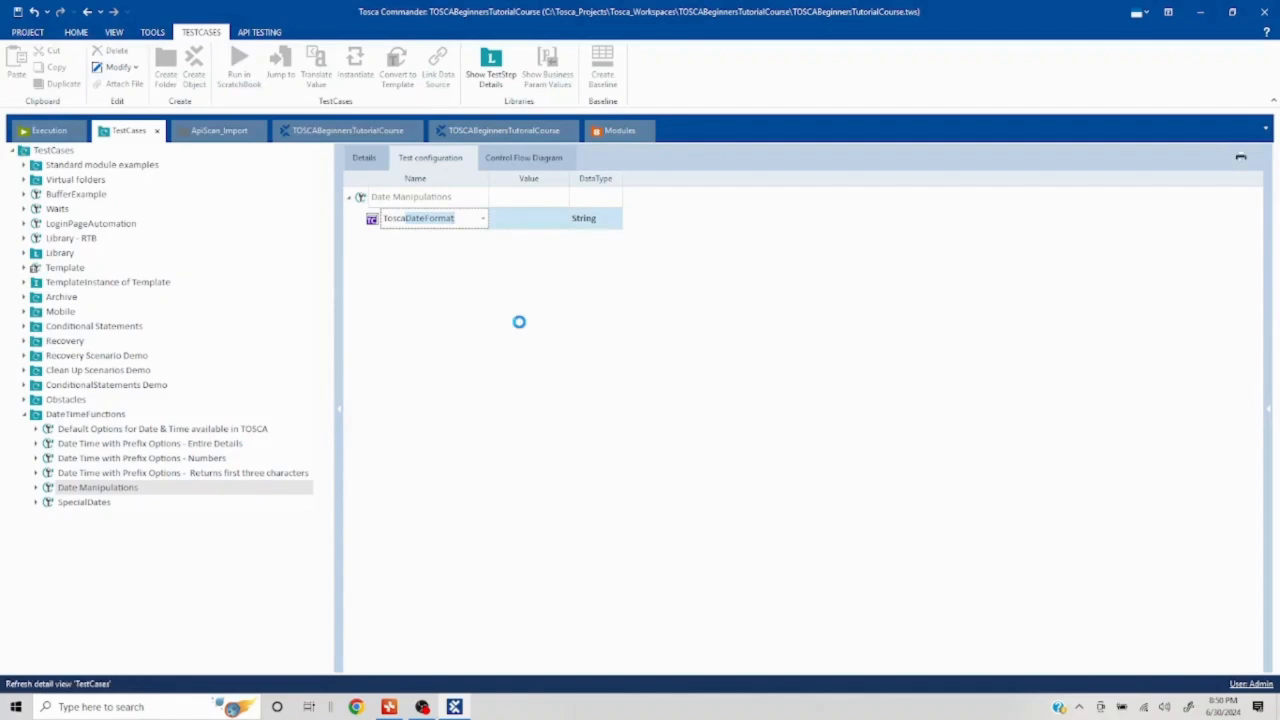
Set the ToscaDateFormat parameter to the custom format MM.dd.yyyy, matching the base date's dotted notation
click(551, 222)
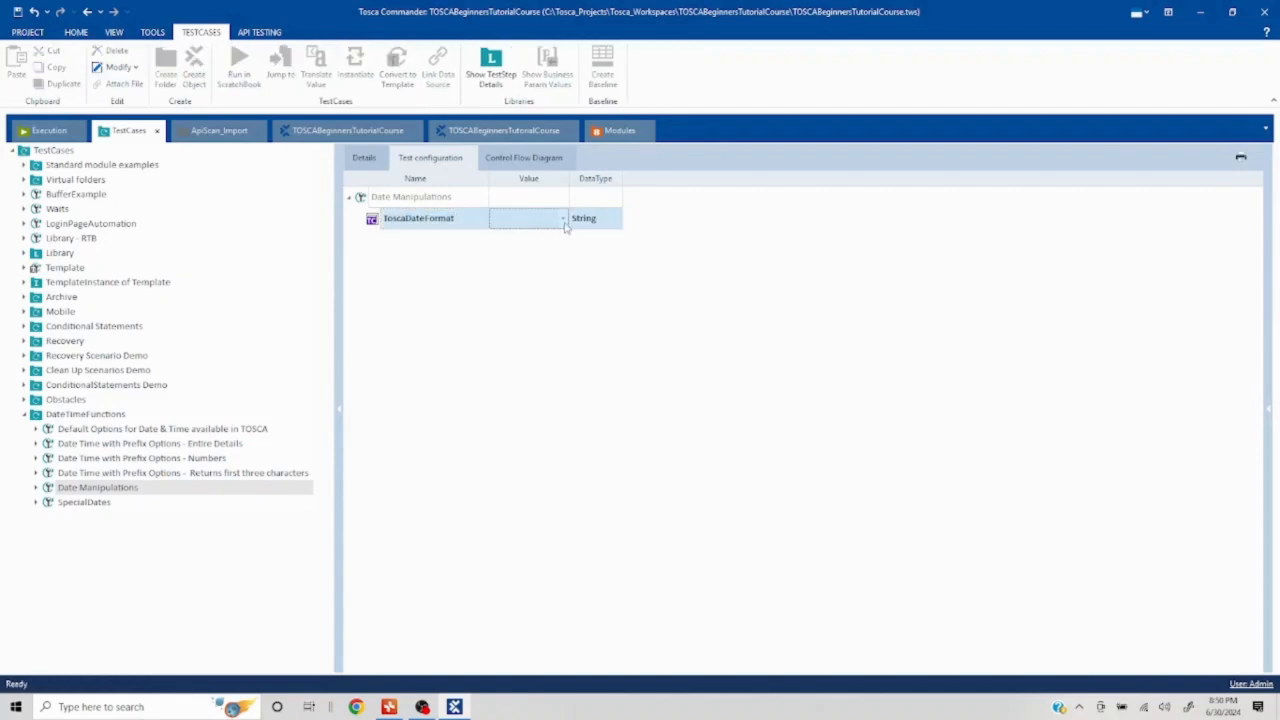
click(563, 219)
scroll(551, 313, down, 2)
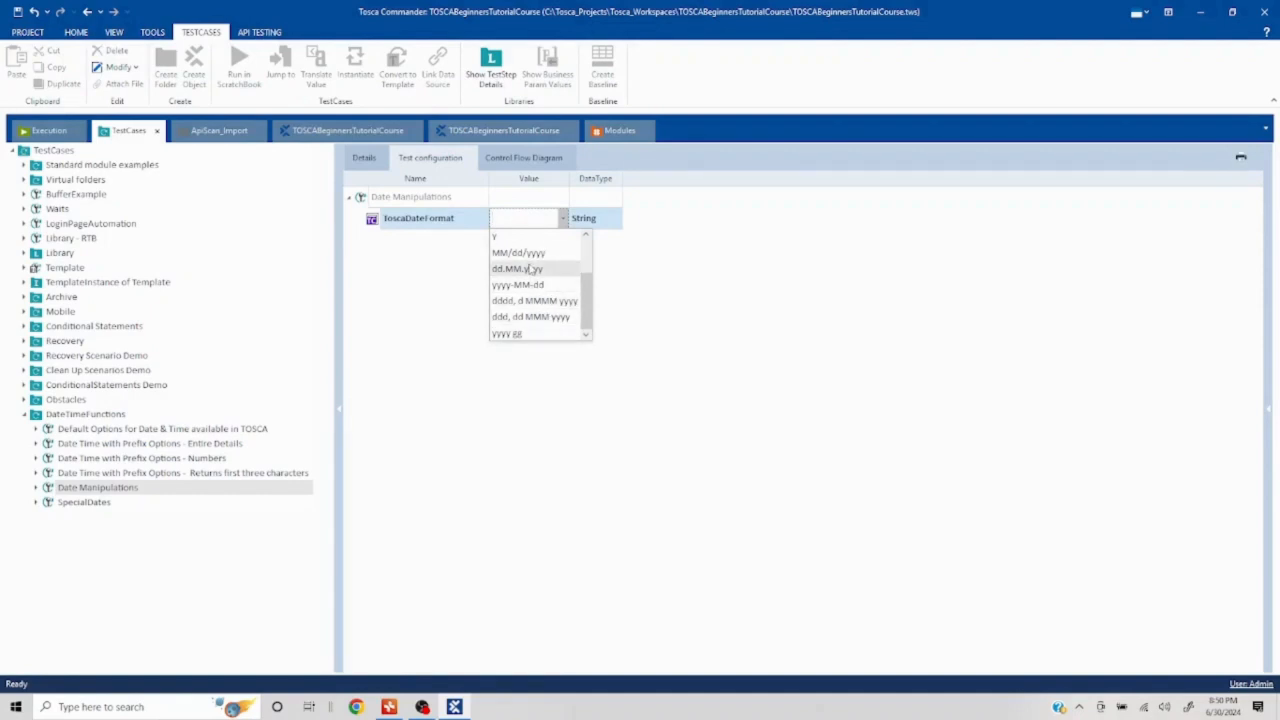
click(363, 158)
click(363, 158)
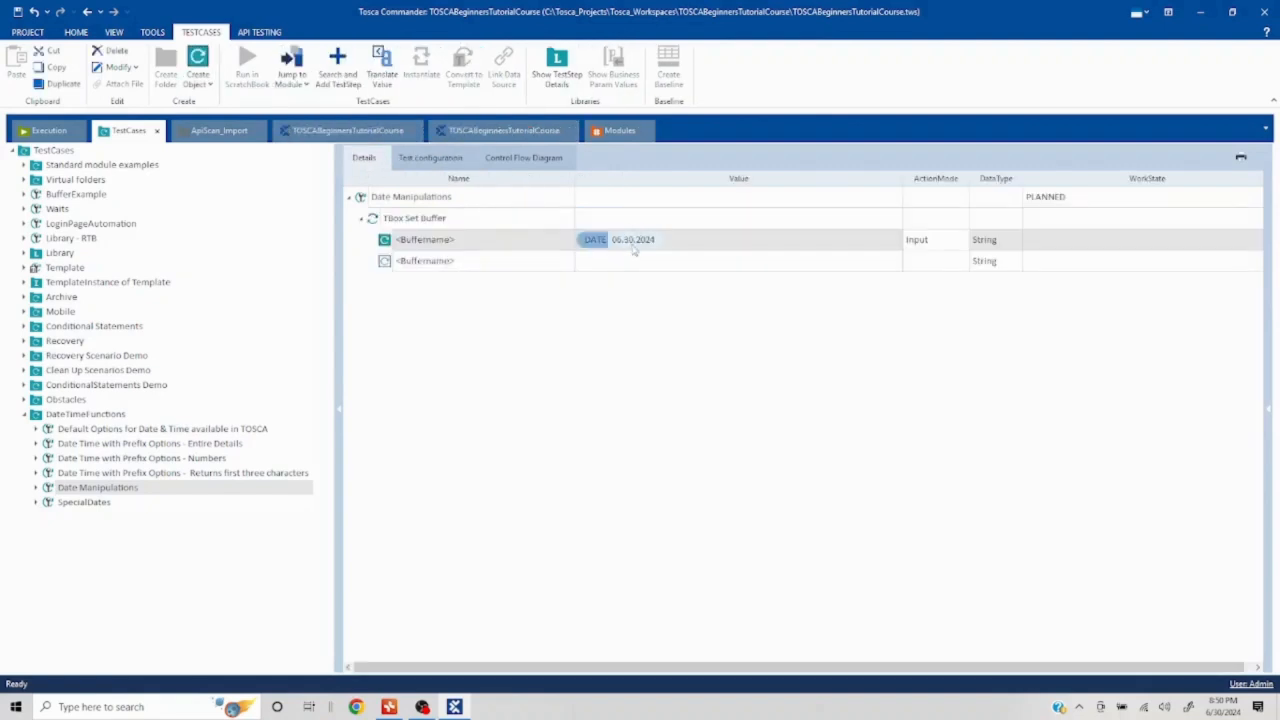
click(440, 164)
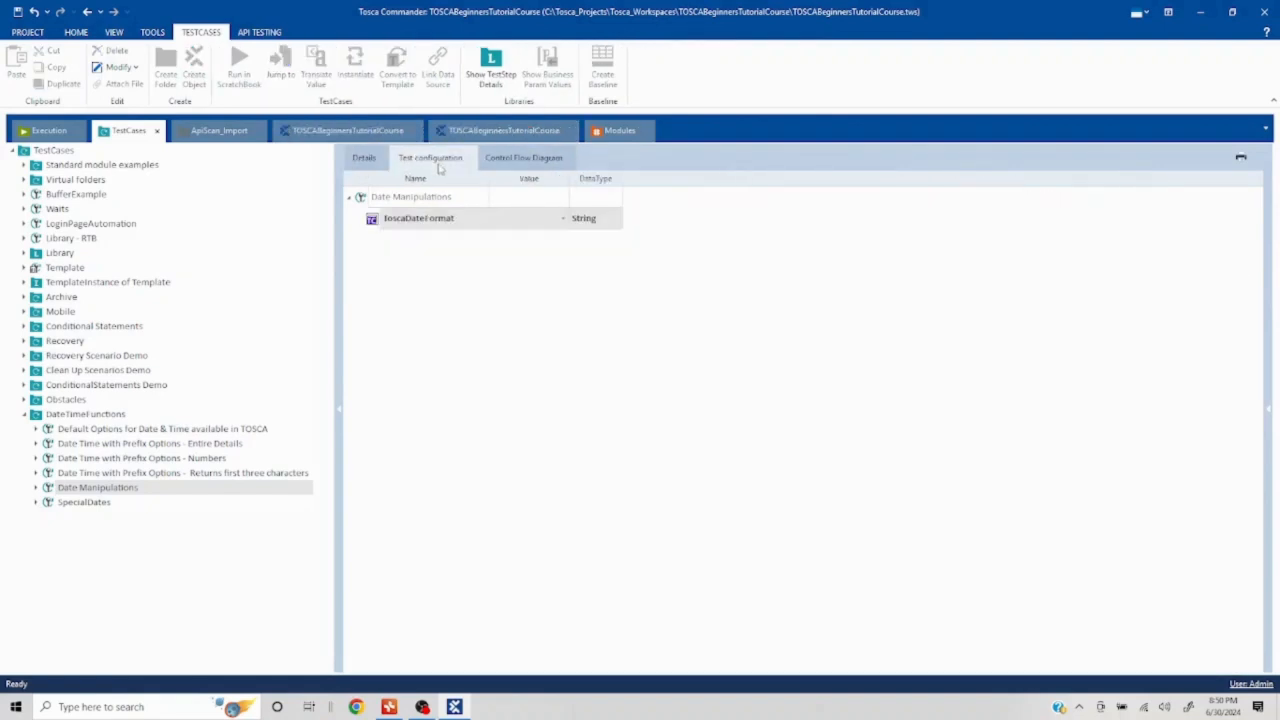
click(543, 220)
click(562, 218)
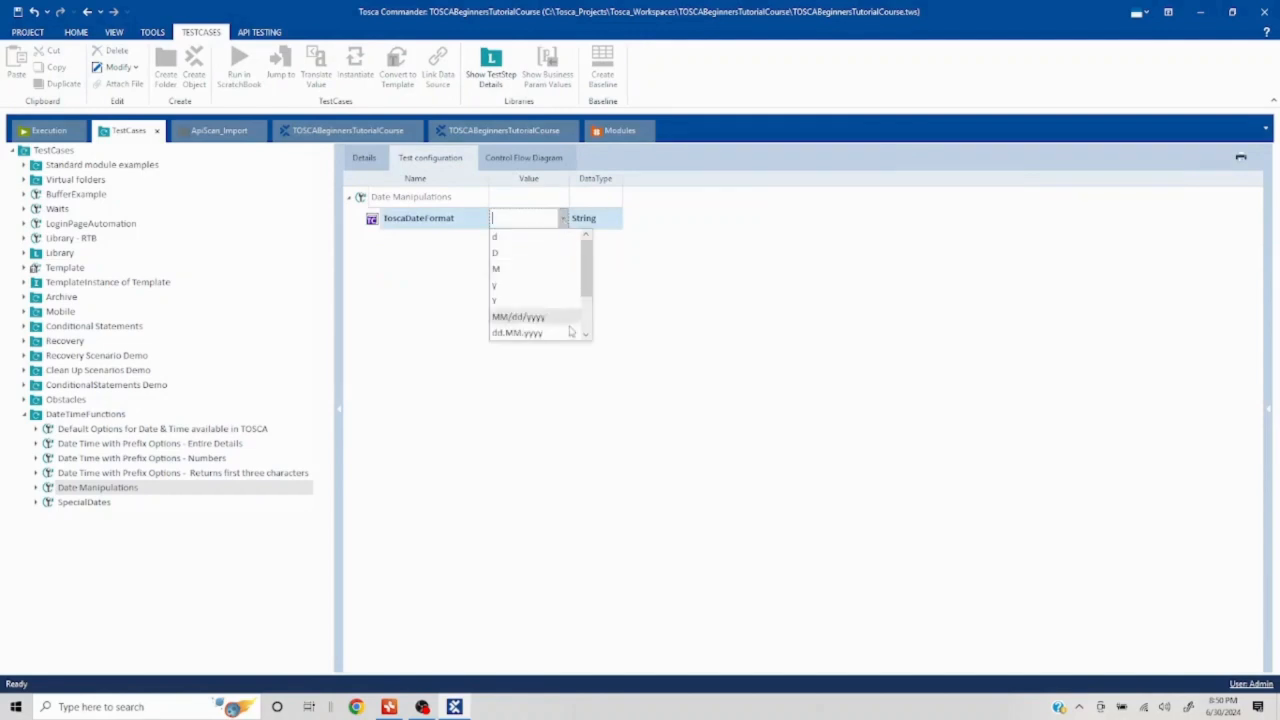
scroll(570, 330, down, 2)
scroll(570, 330, down, 1)
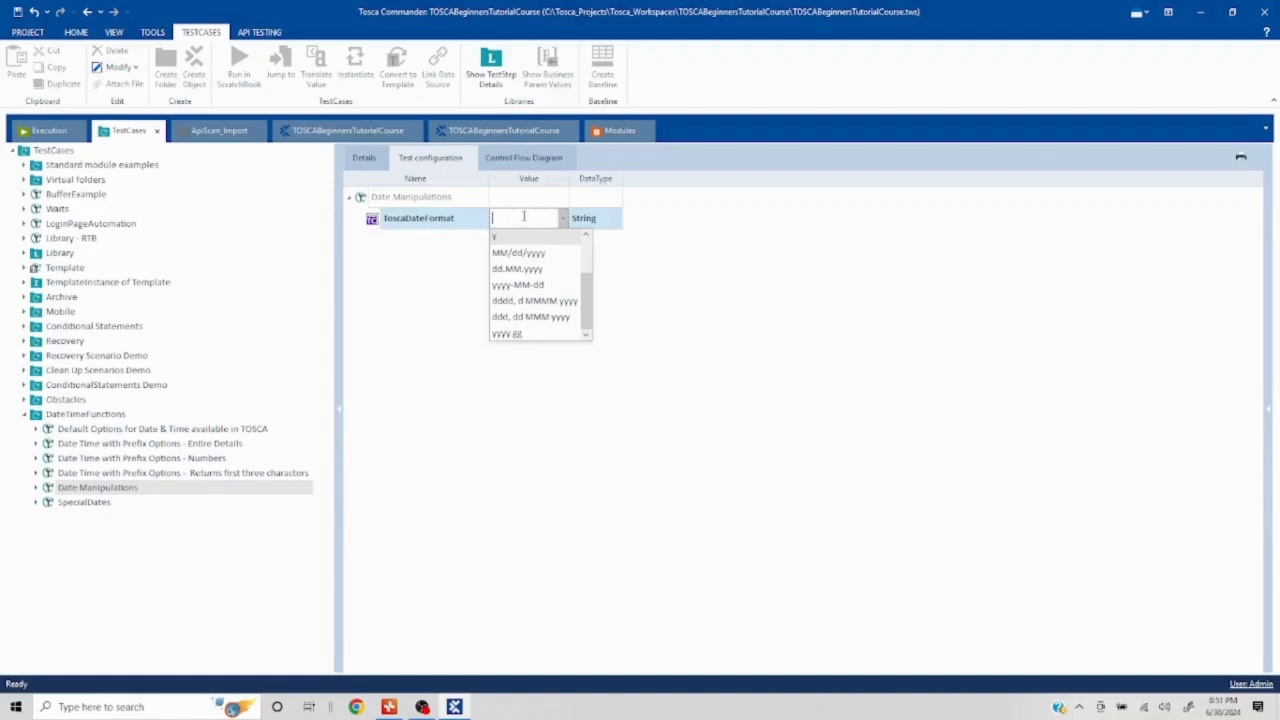
text(MM/)
key(BackSpace)
key(BackSpace)
text(.dd)
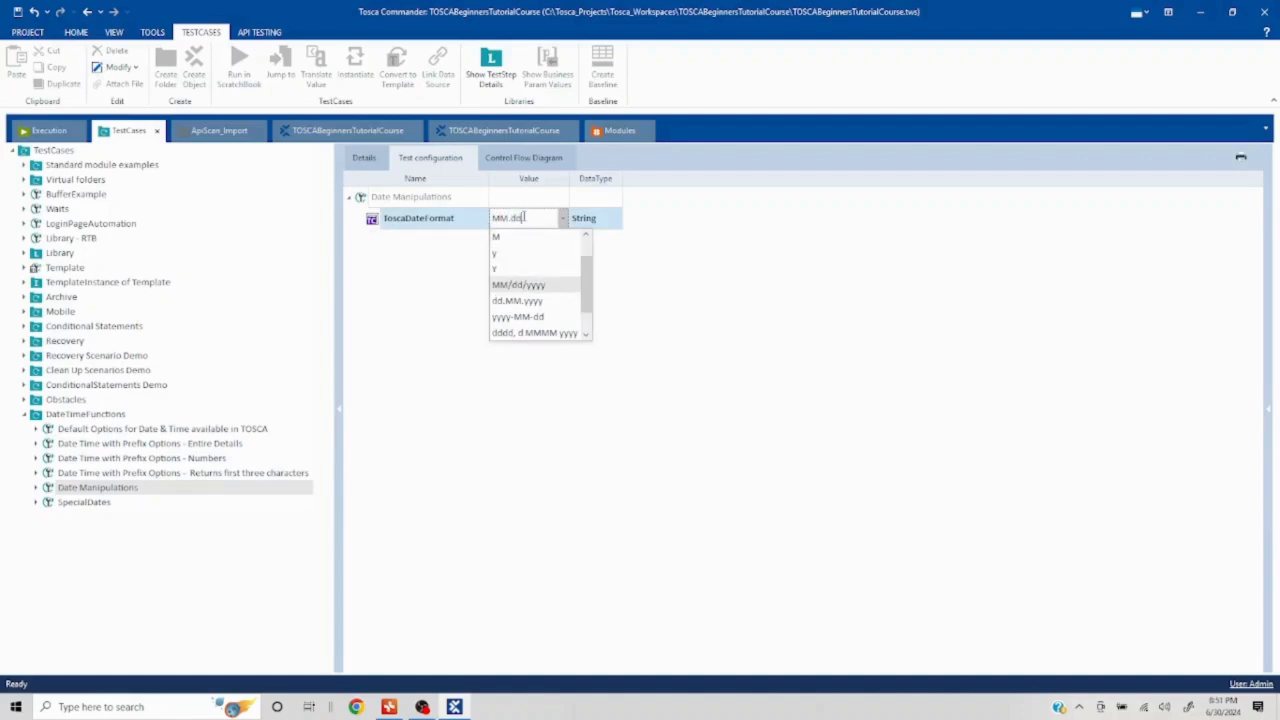
text(.yyyy)
click(437, 307)
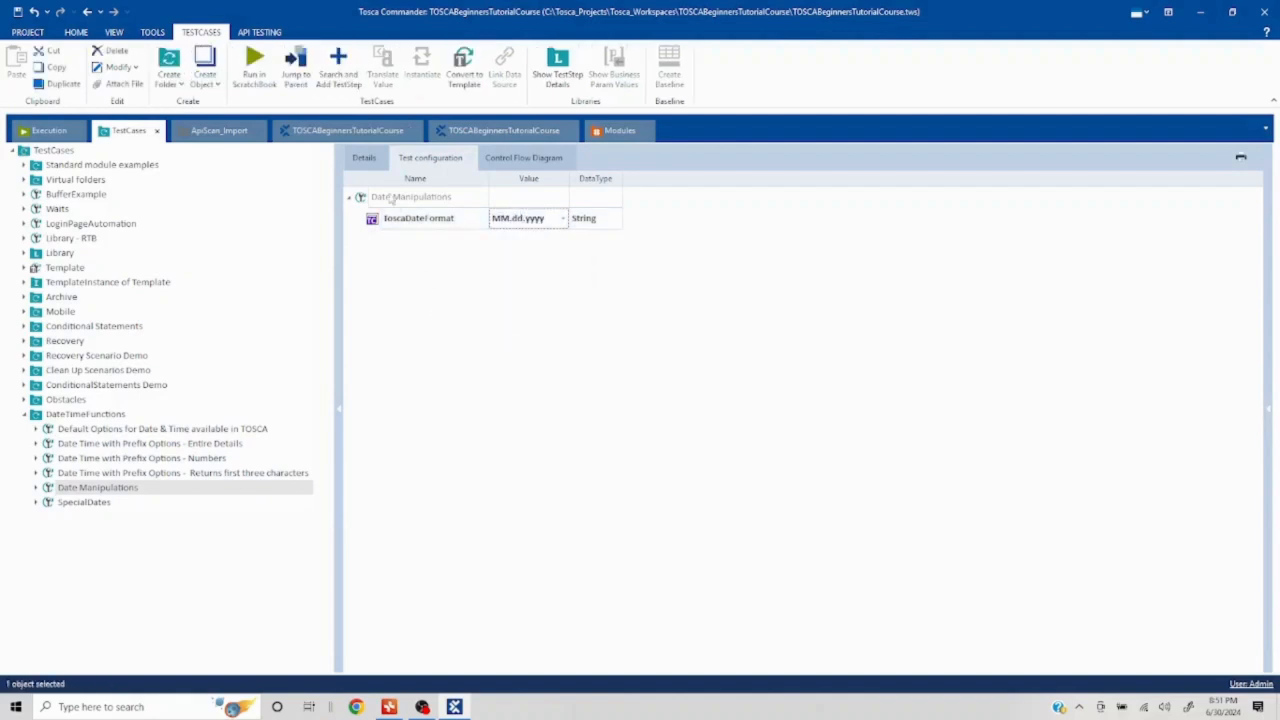
Return to the test case details, translate the DATE value under the configured ToscaDateFormat, check the returned date, and close the result
click(363, 163)
click(429, 162)
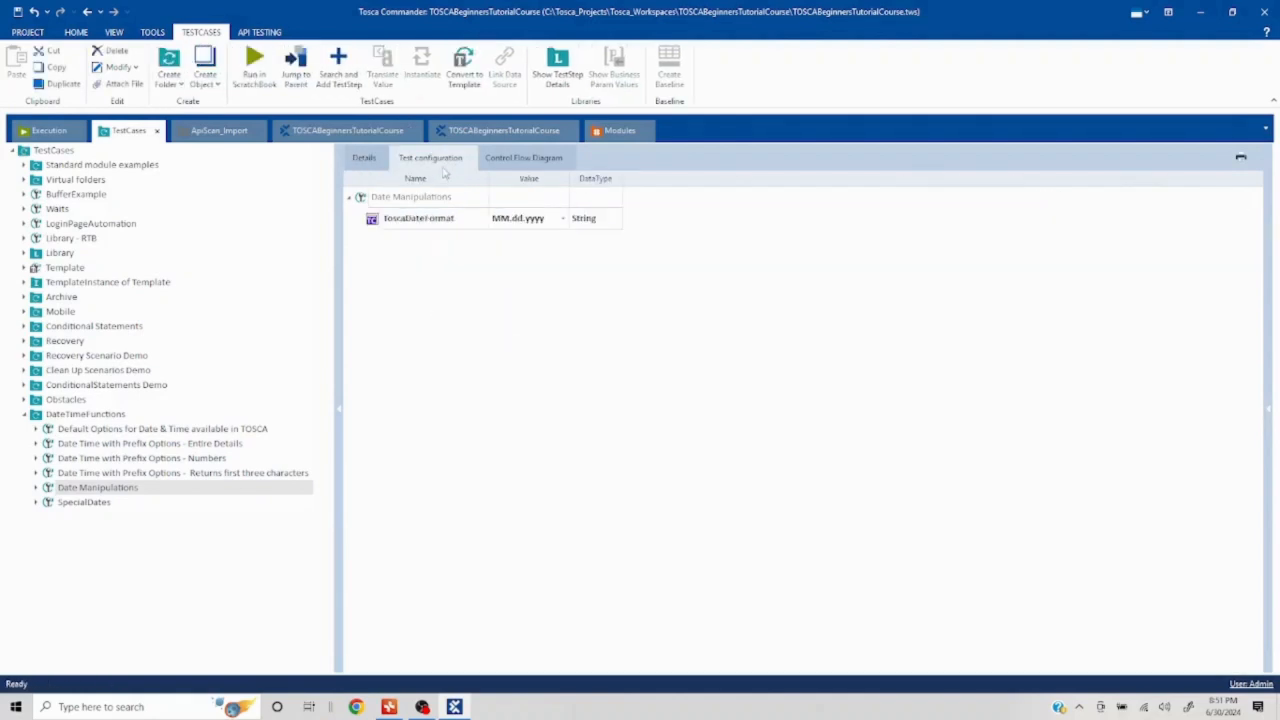
click(362, 162)
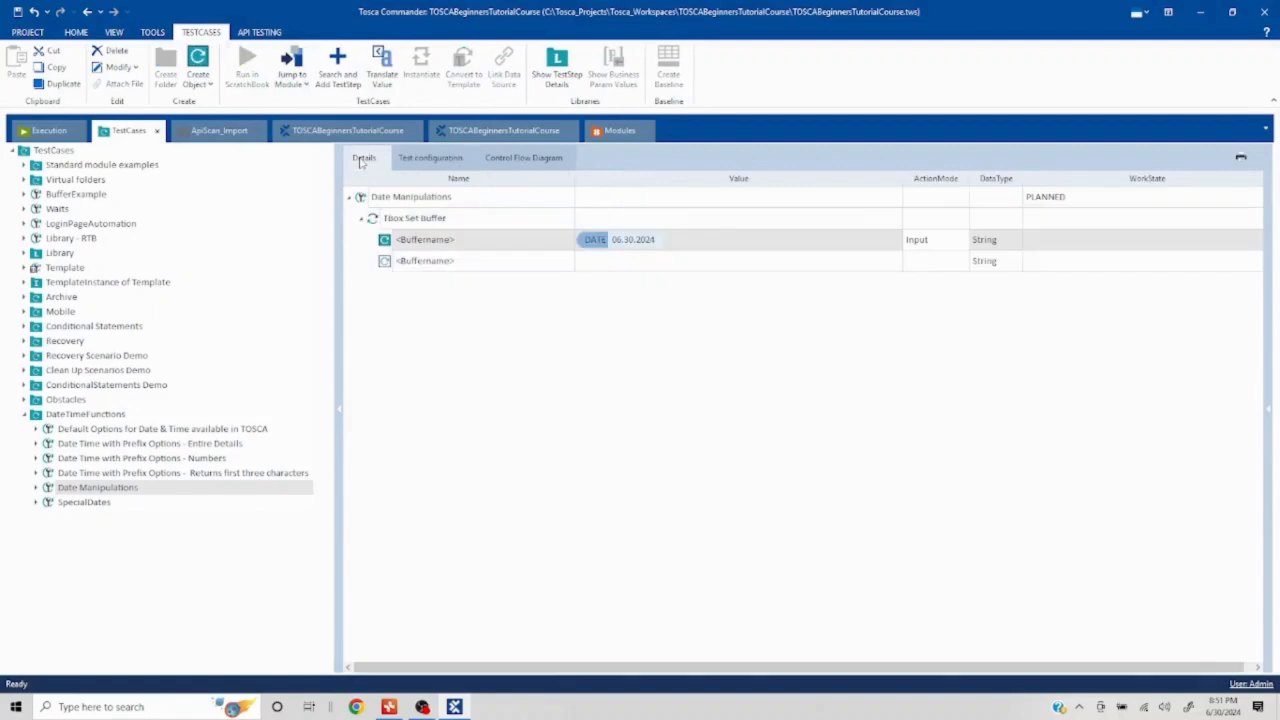
right_click(426, 244)
click(503, 284)
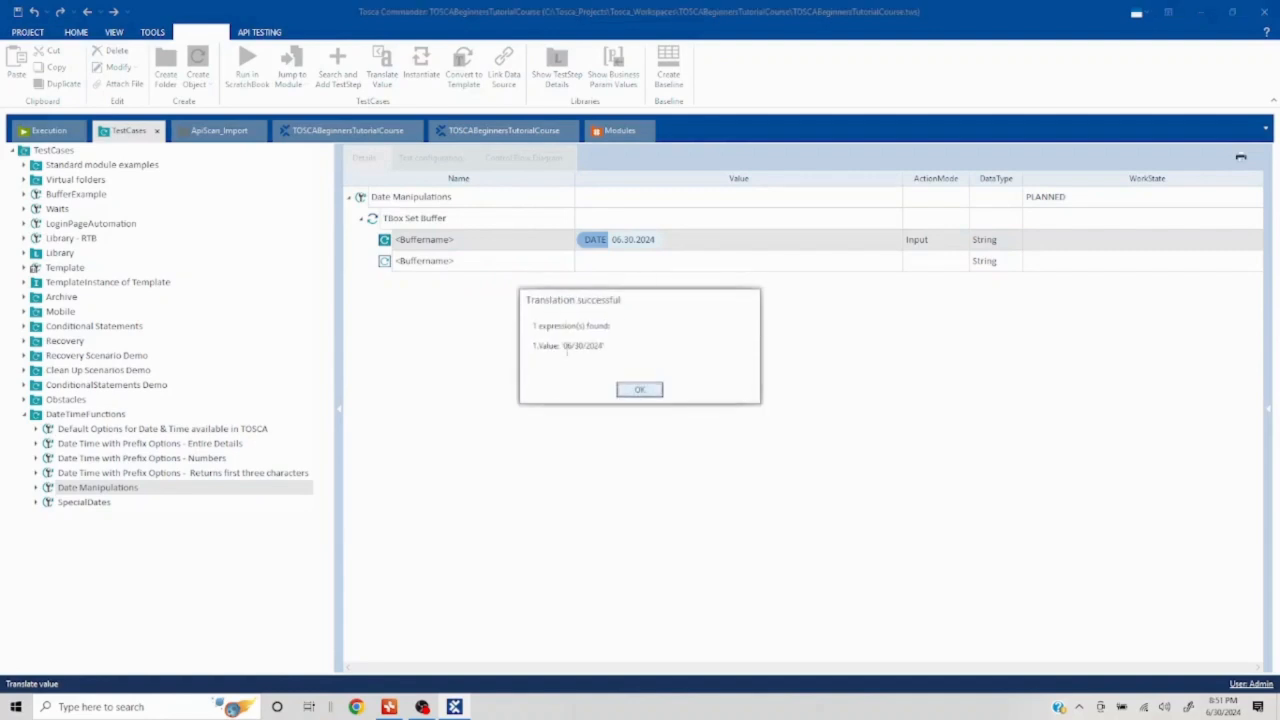
drag(561, 345, 607, 346)
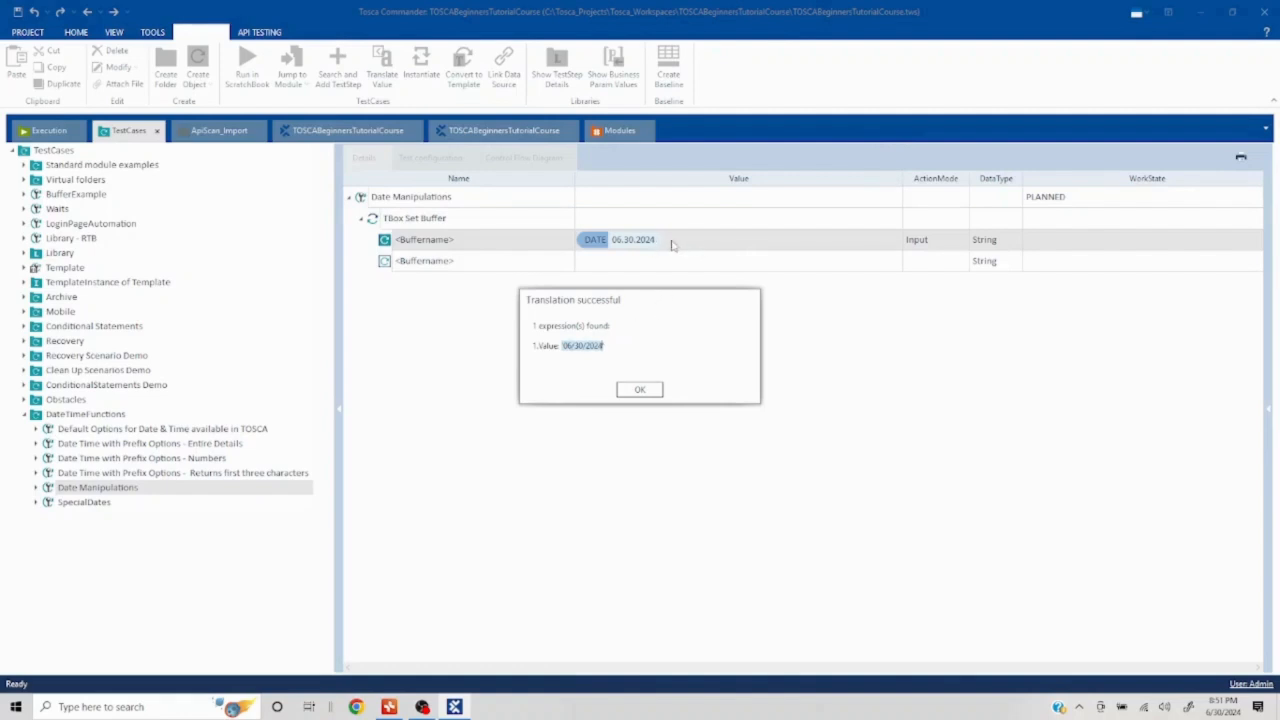
click(640, 390)
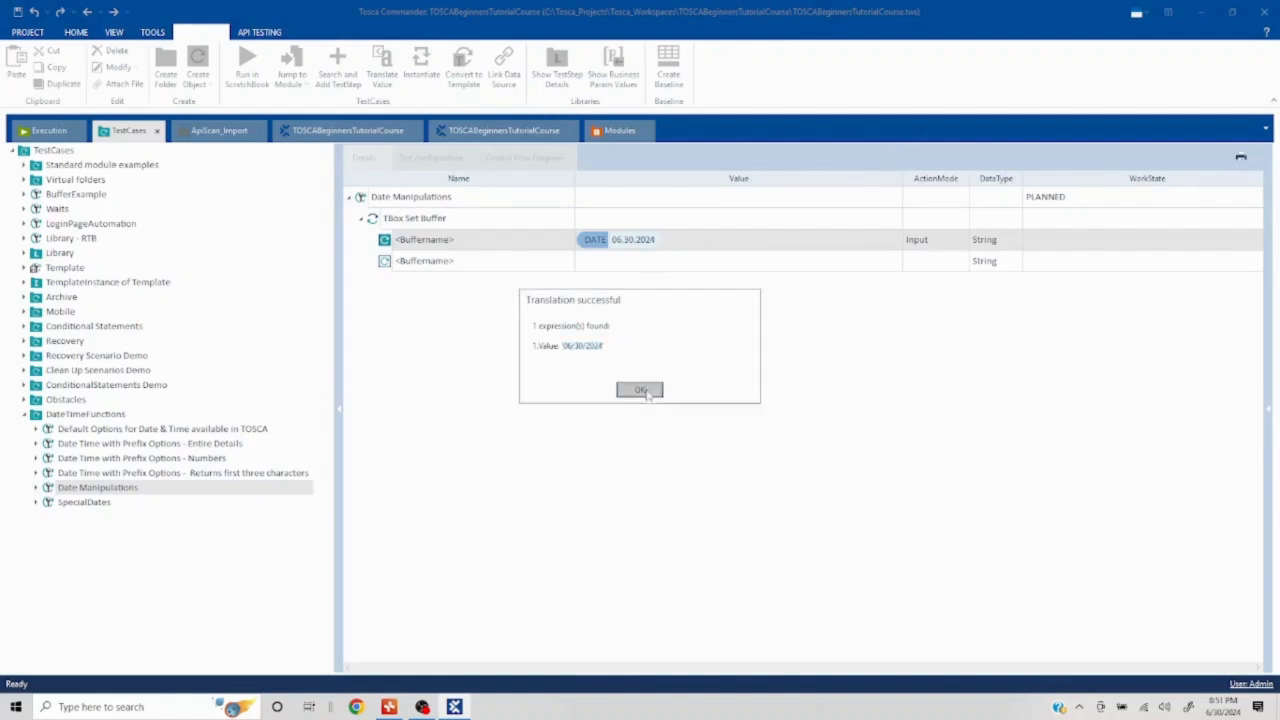
Change the base date in the DATE expression to 07.01.2024
click(714, 244)
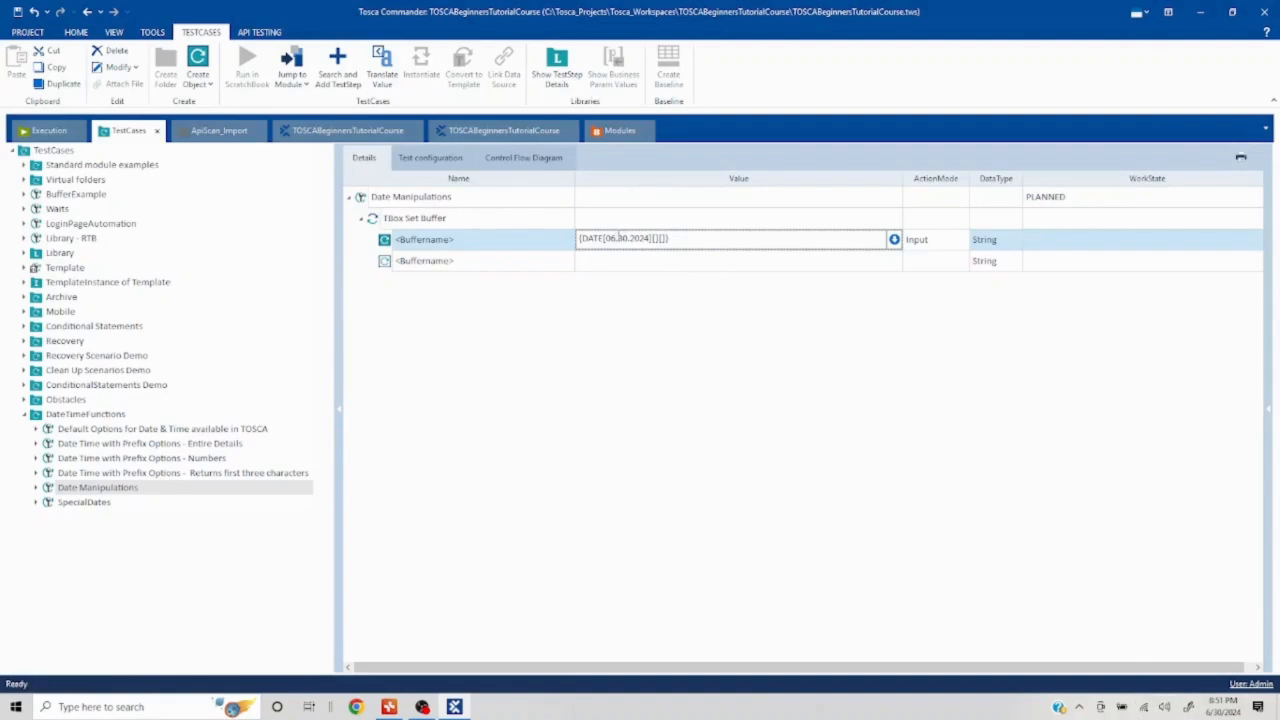
click(615, 238)
key(BackSpace)
text(7)
key(BackSpace)
key(BackSpace)
text(01)
key(Return)
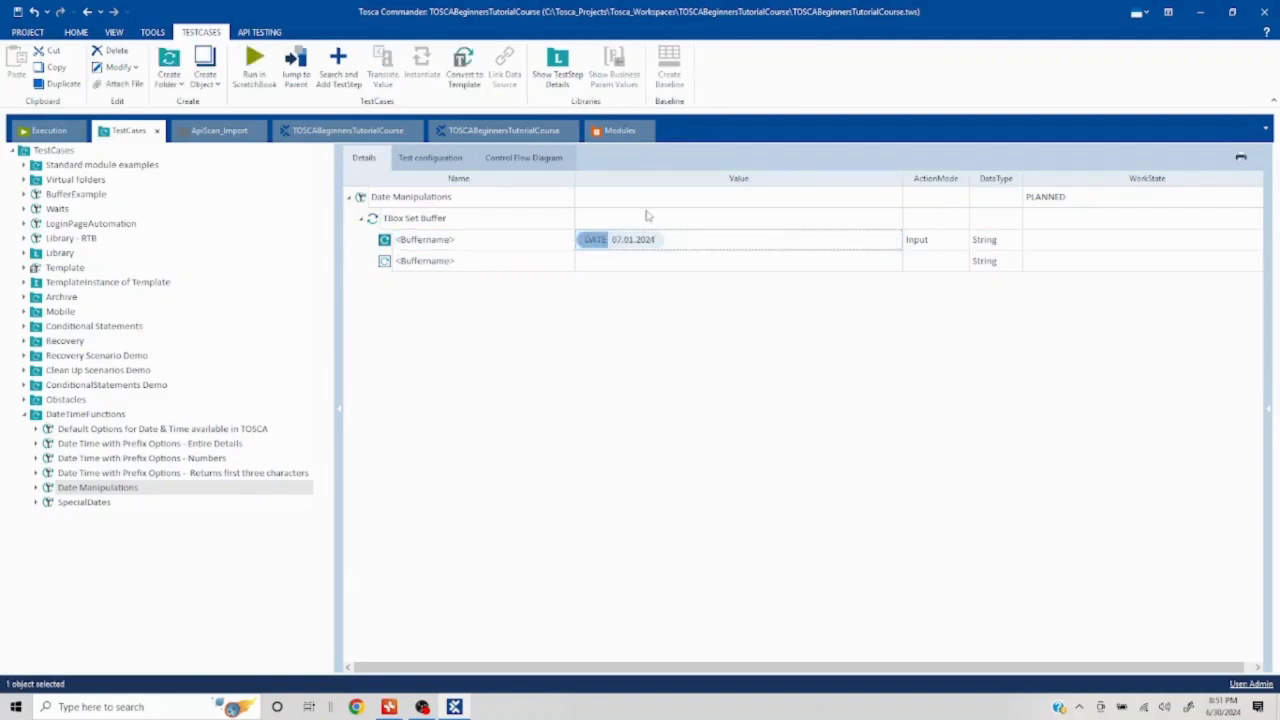
Translate the DATE value with the base date 07.01.2024 and close the result
right_click(509, 238)
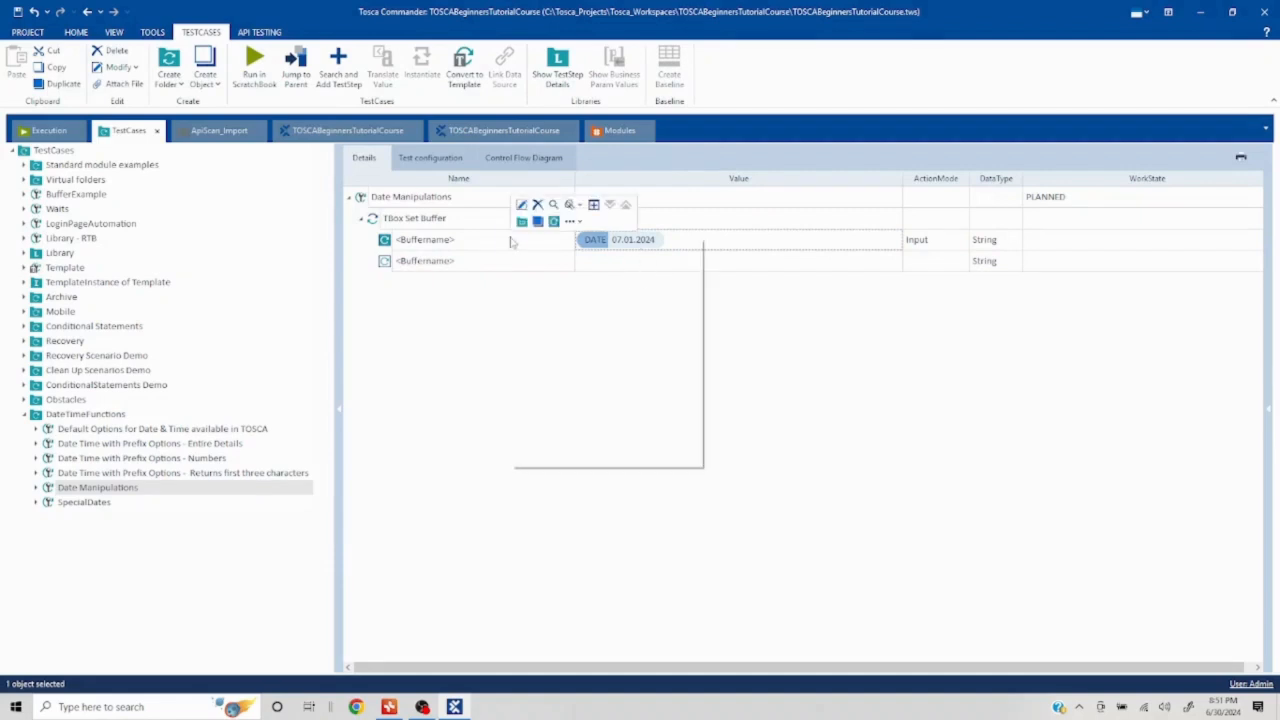
click(590, 284)
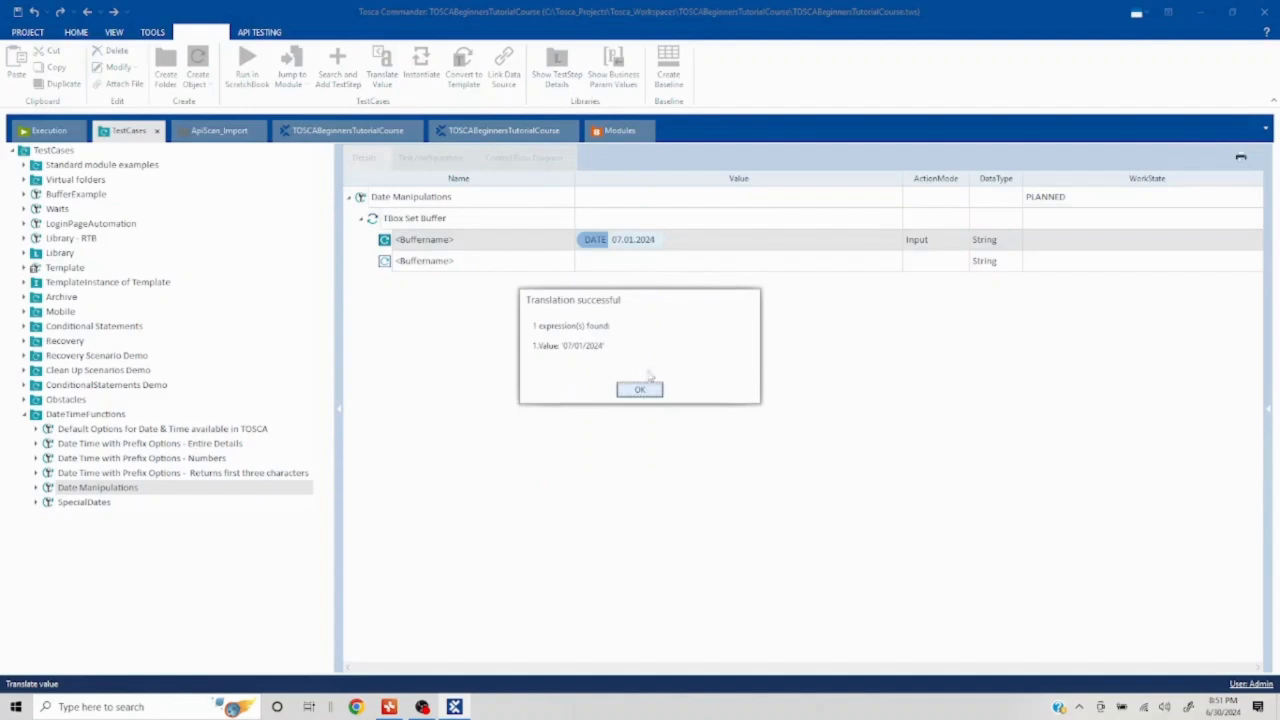
click(645, 389)
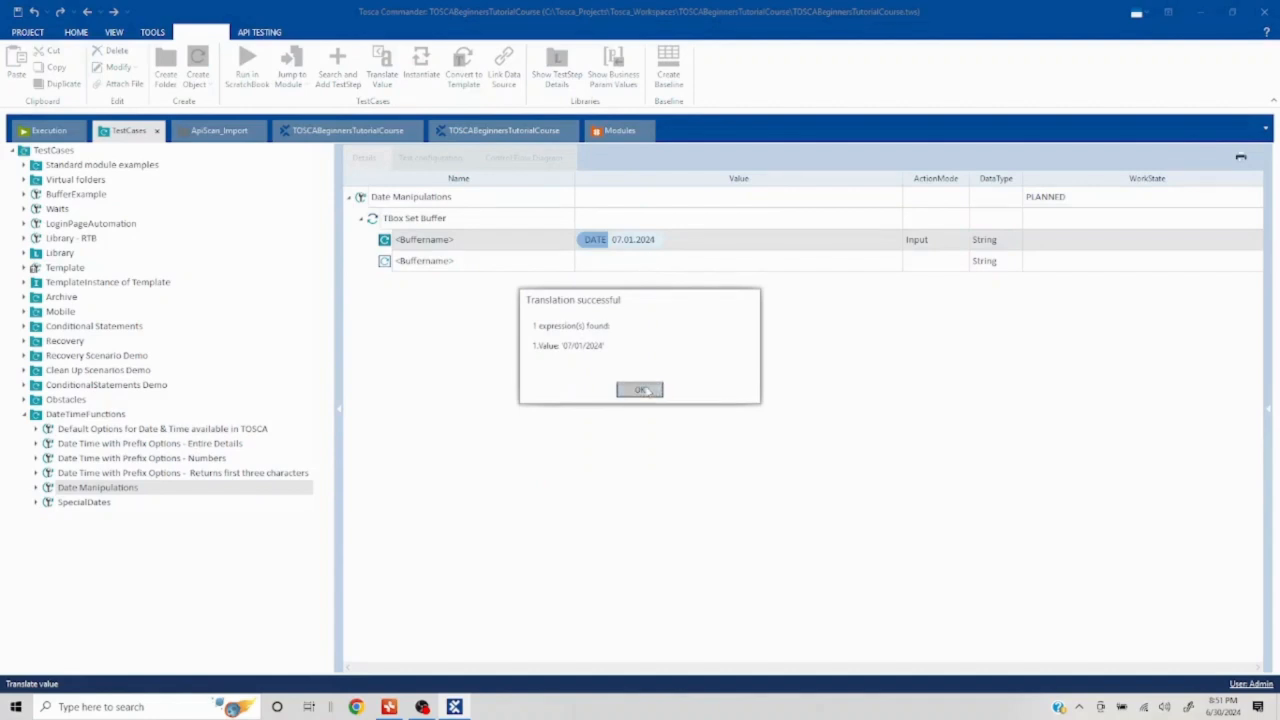
Set the base date in the DATE expression back to 06.30.2024
click(714, 240)
drag(606, 238, 651, 238)
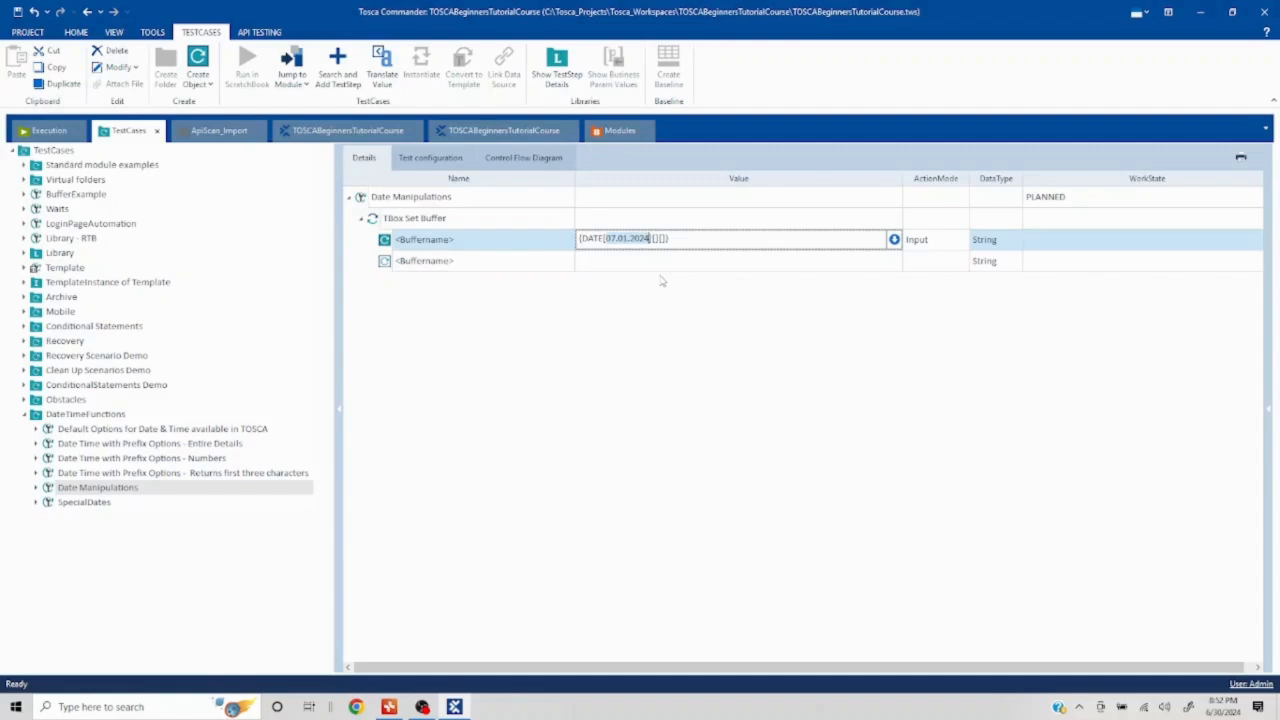
text(08)
text(.)
text(.30.2024)
key(Return)
Enter the output format MM-dd-yyyy in the last brackets of the DATE expression
click(709, 240)
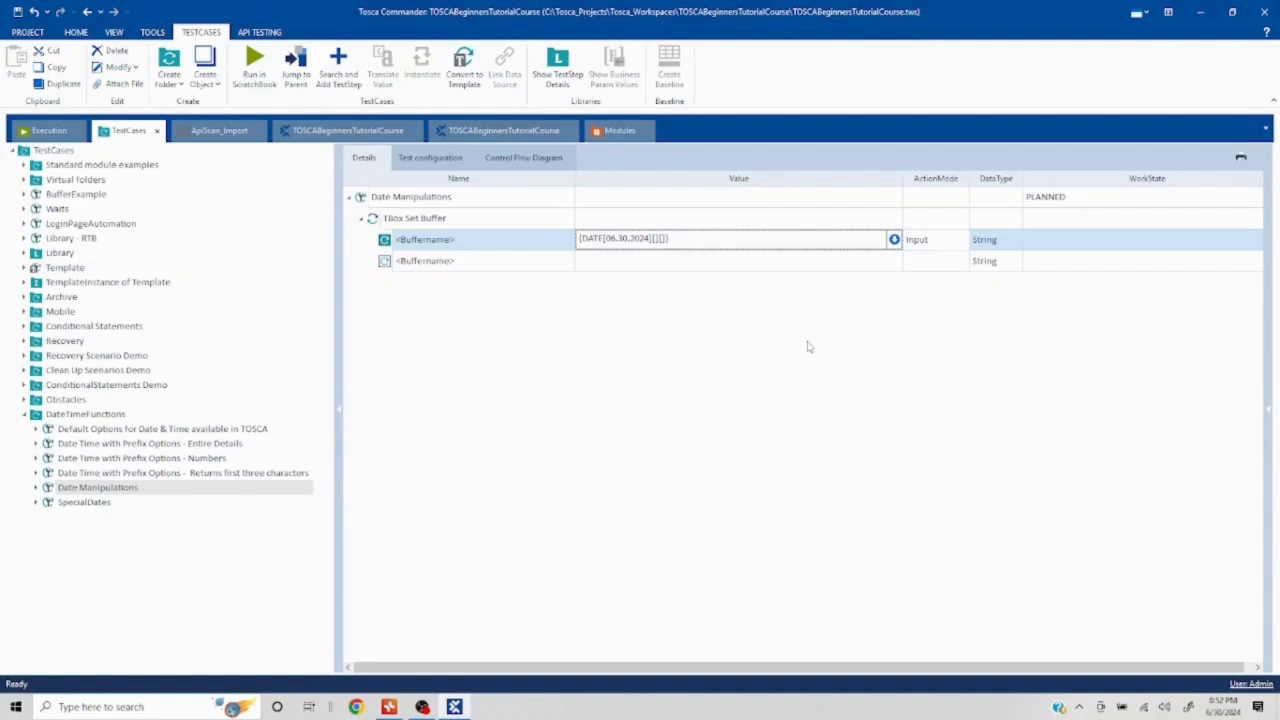
text(MM)
text(/)
text(dd-)
text( yyyy)
key(Return)
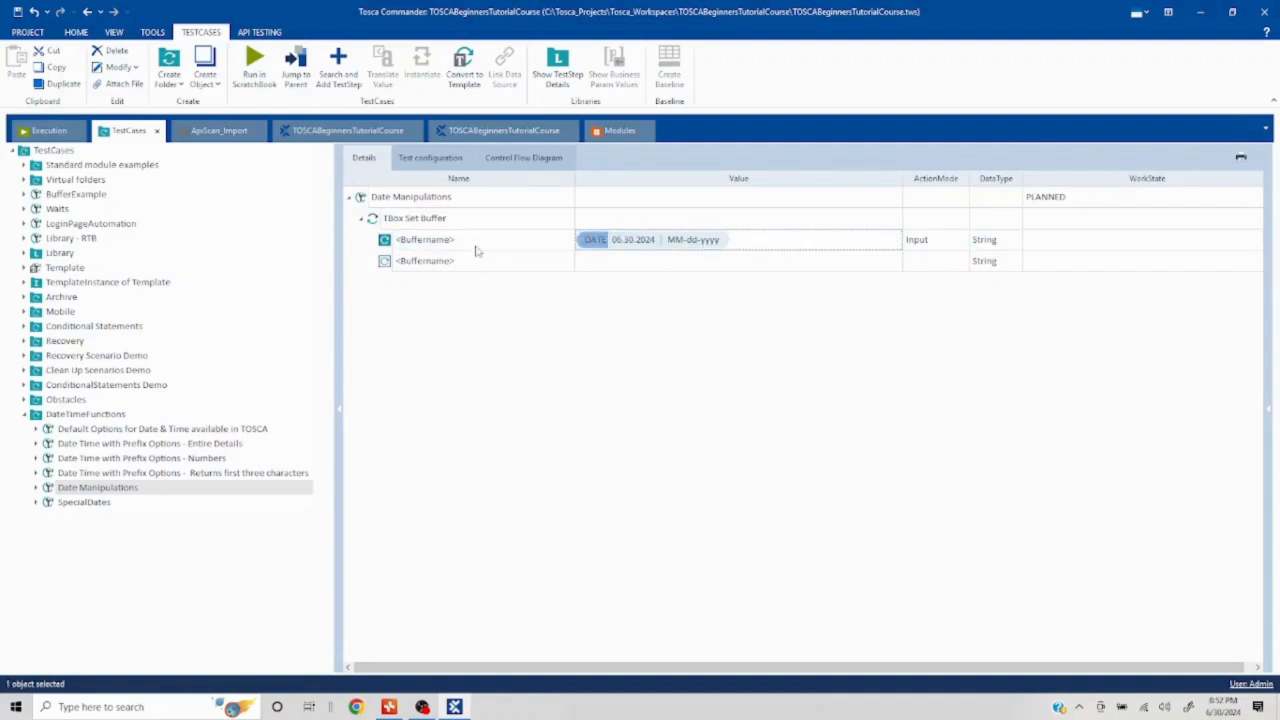
Translate the DATE value with the MM-dd-yyyy format, check the returned date, and close the result
right_click(482, 246)
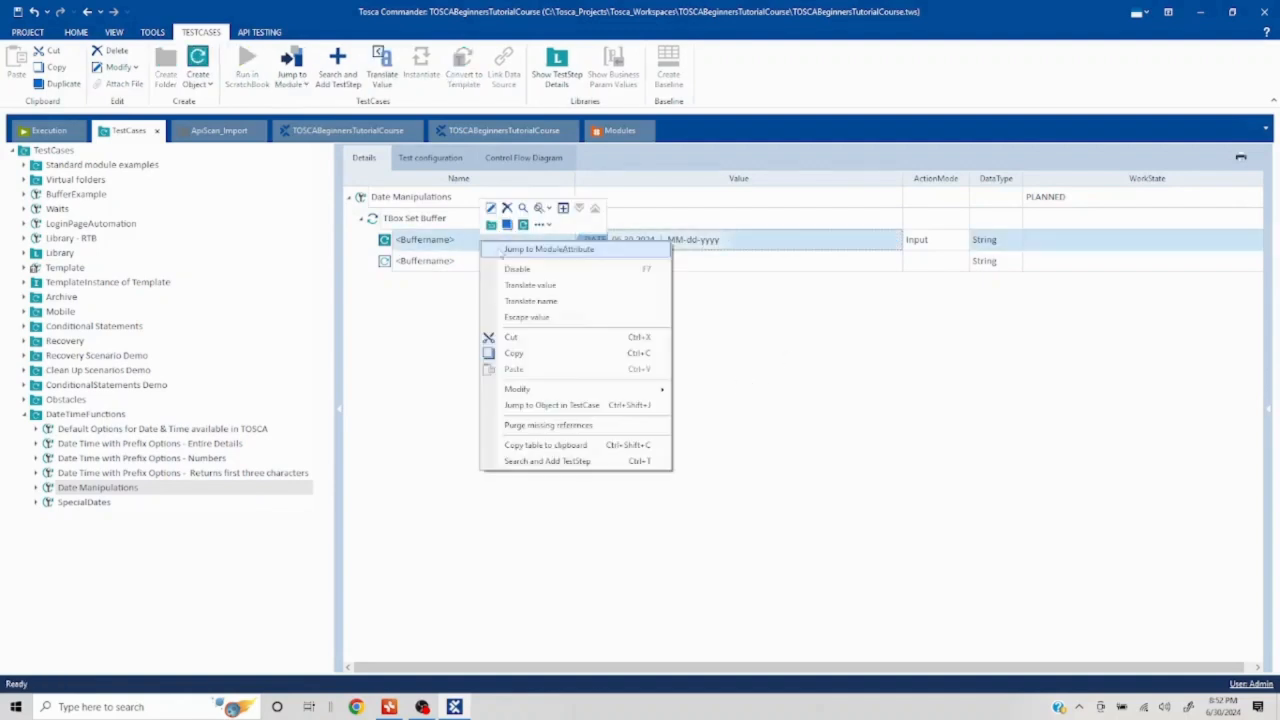
click(550, 285)
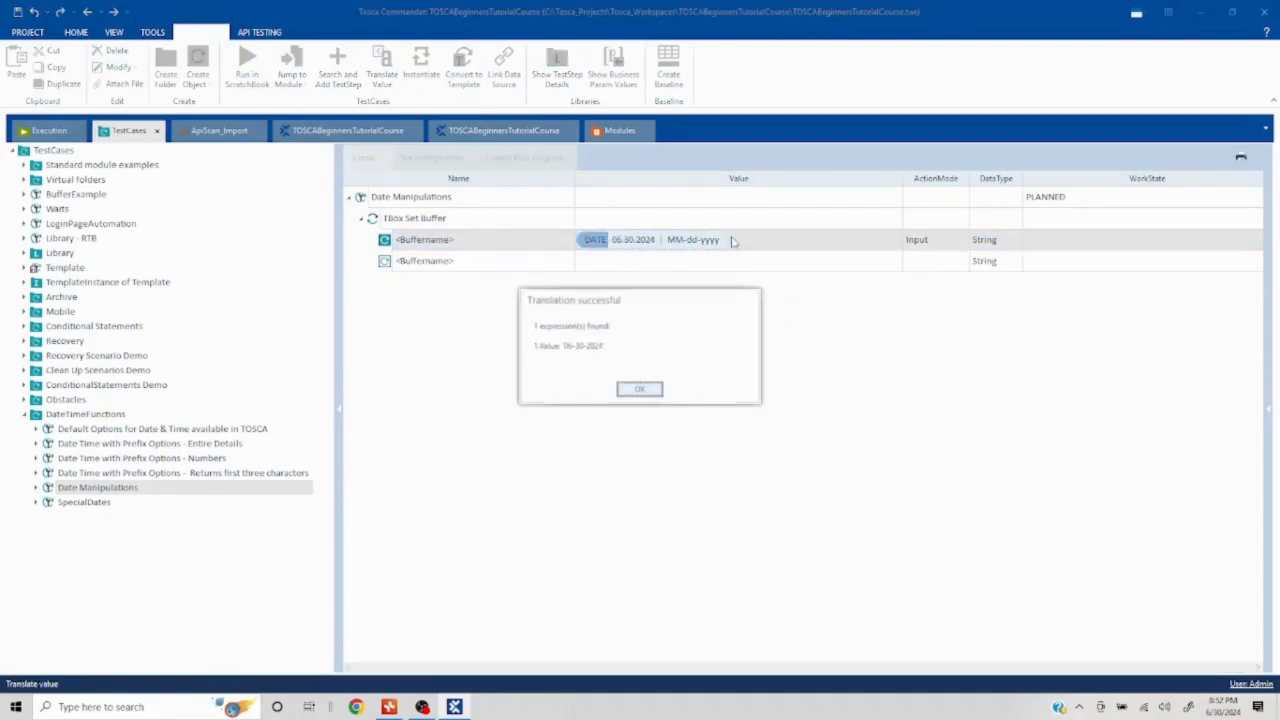
drag(564, 347, 604, 347)
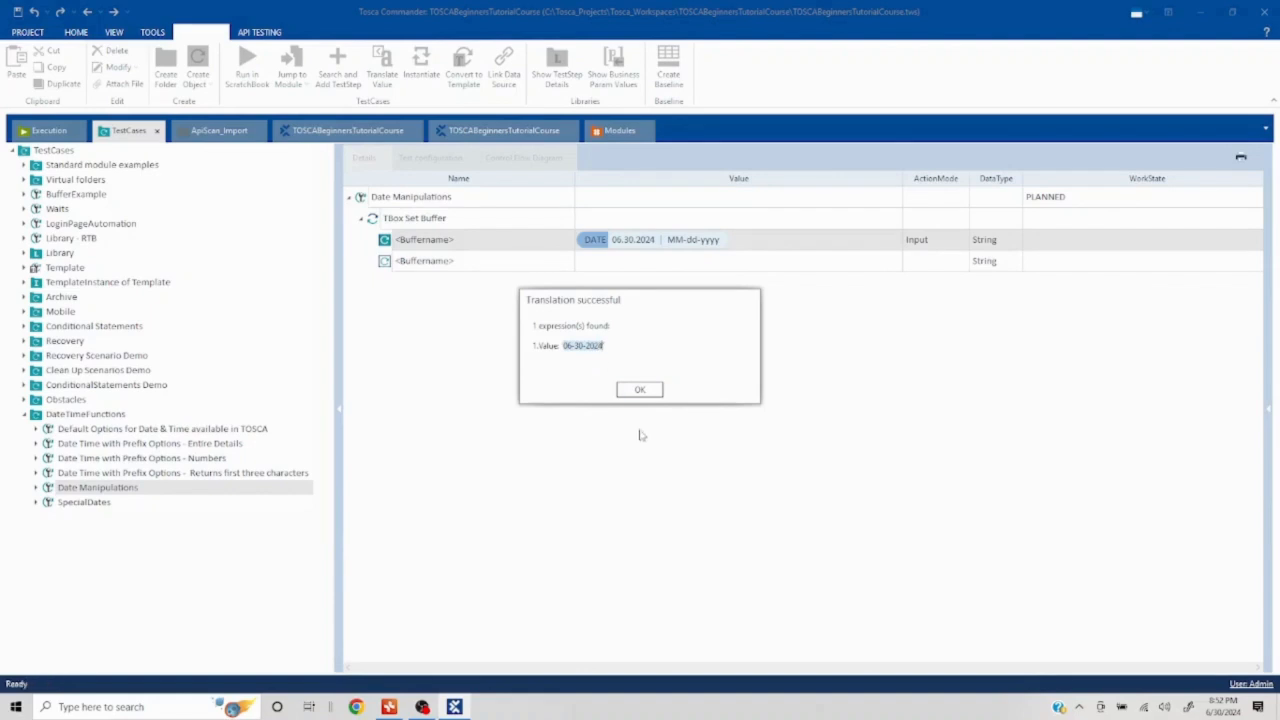
click(641, 390)
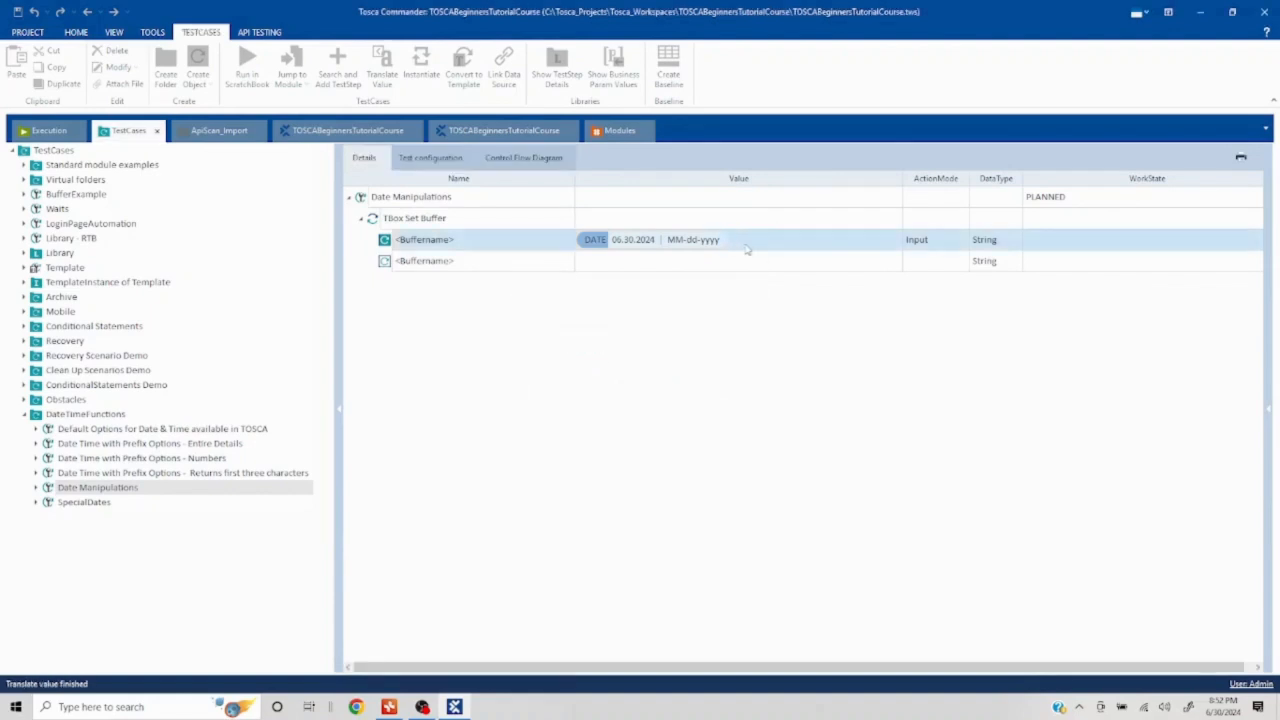
Change the output format in the DATE expression to yyyy-dd-MM
click(747, 247)
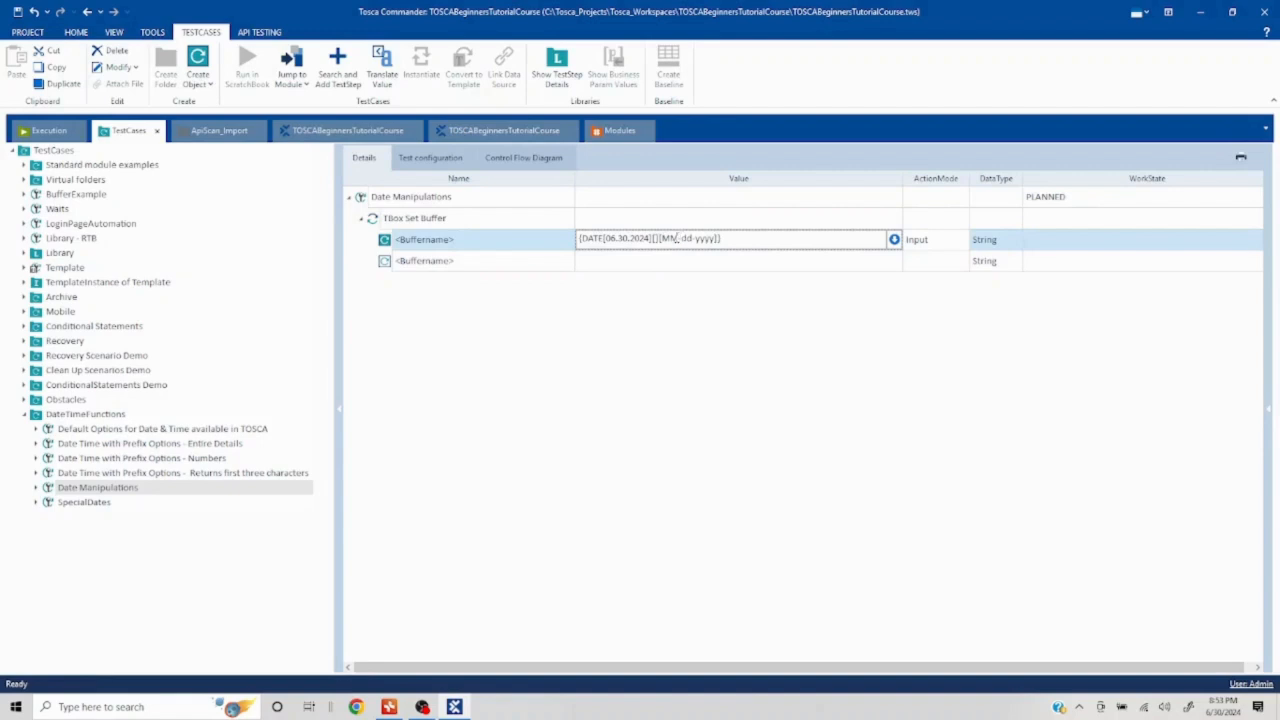
drag(660, 238, 716, 238)
click(679, 238)
key(BackSpace)
key(BackSpace)
text(yyyy)
key(BackSpace)
key(BackSpace)
key(BackSpace)
key(BackSpace)
text(MM)
click(746, 374)
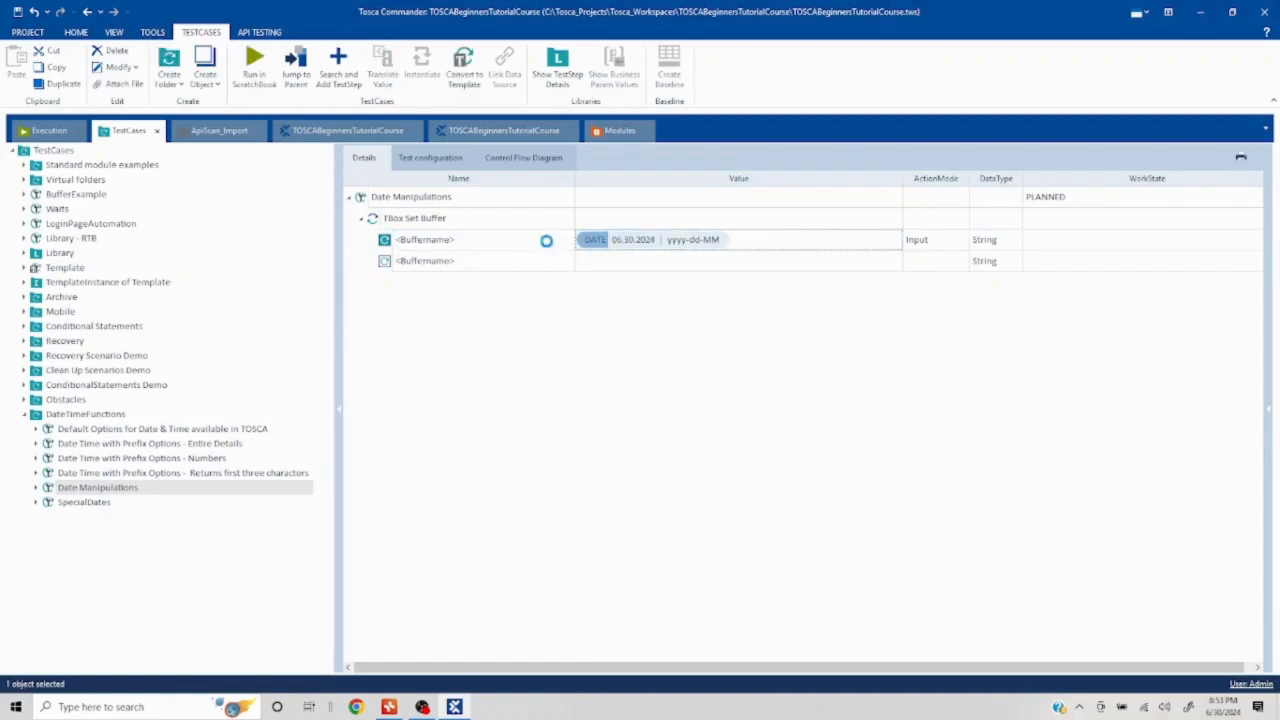
Translate the DATE value with the yyyy-dd-MM format, check the returned date, and close the result
right_click(548, 246)
click(618, 288)
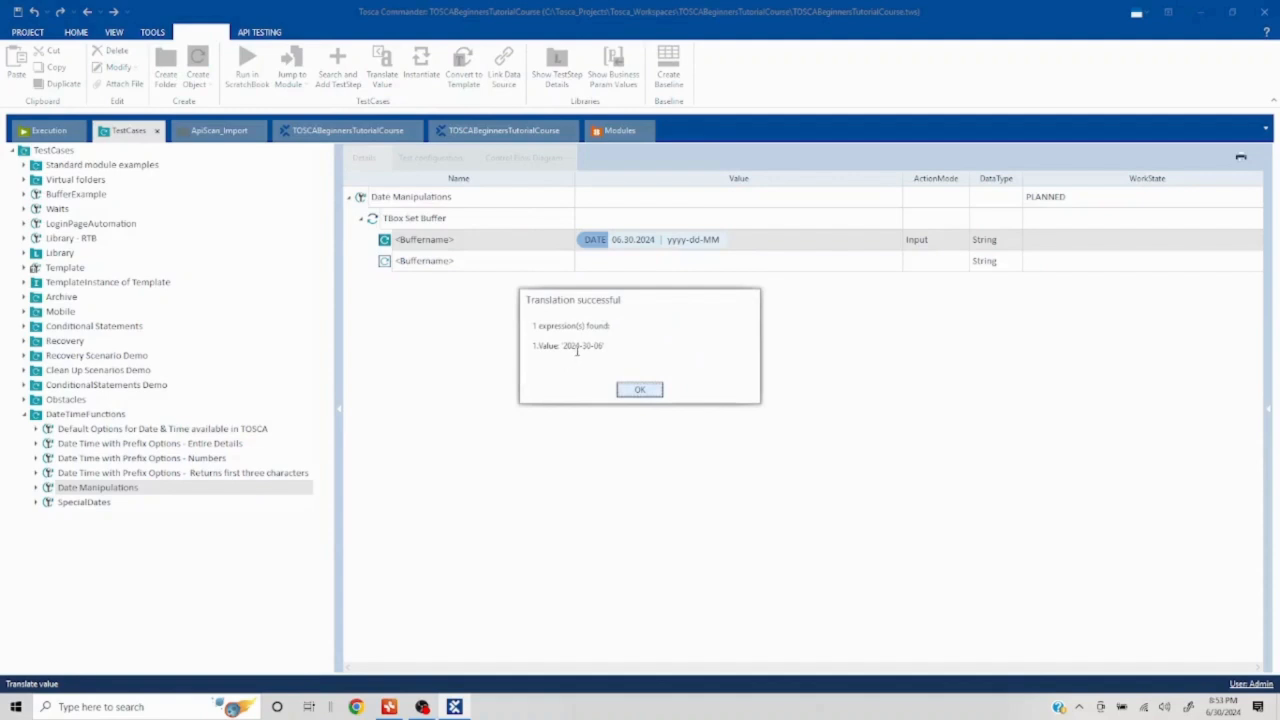
click(585, 345)
click(641, 389)
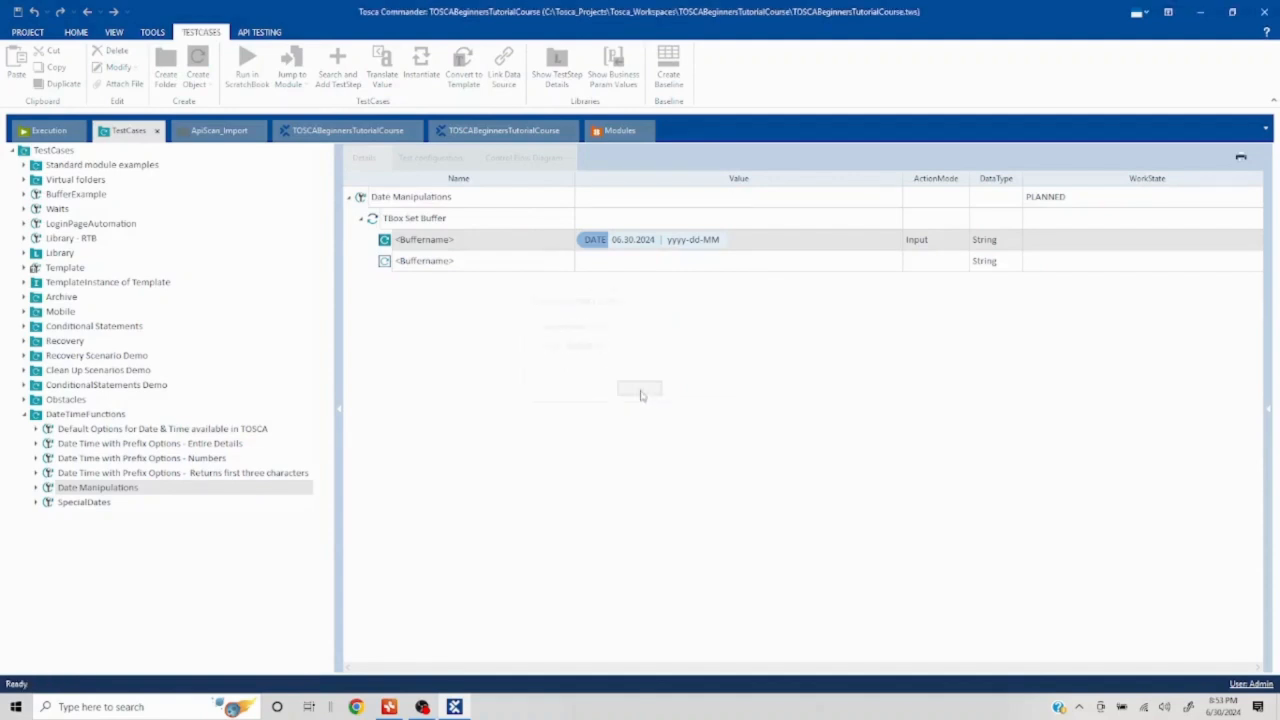
Remove the output format from the last brackets of the DATE expression, leaving them empty
click(820, 236)
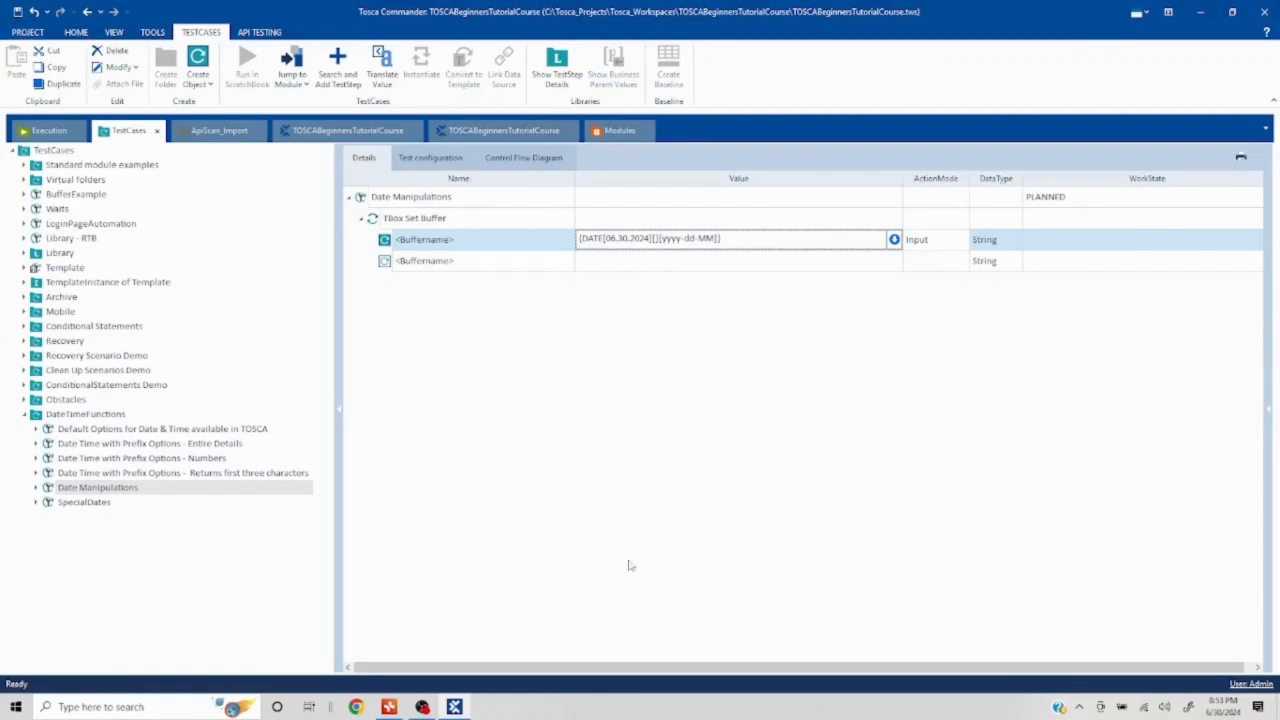
drag(662, 240, 716, 239)
key(BackSpace)
click(516, 325)
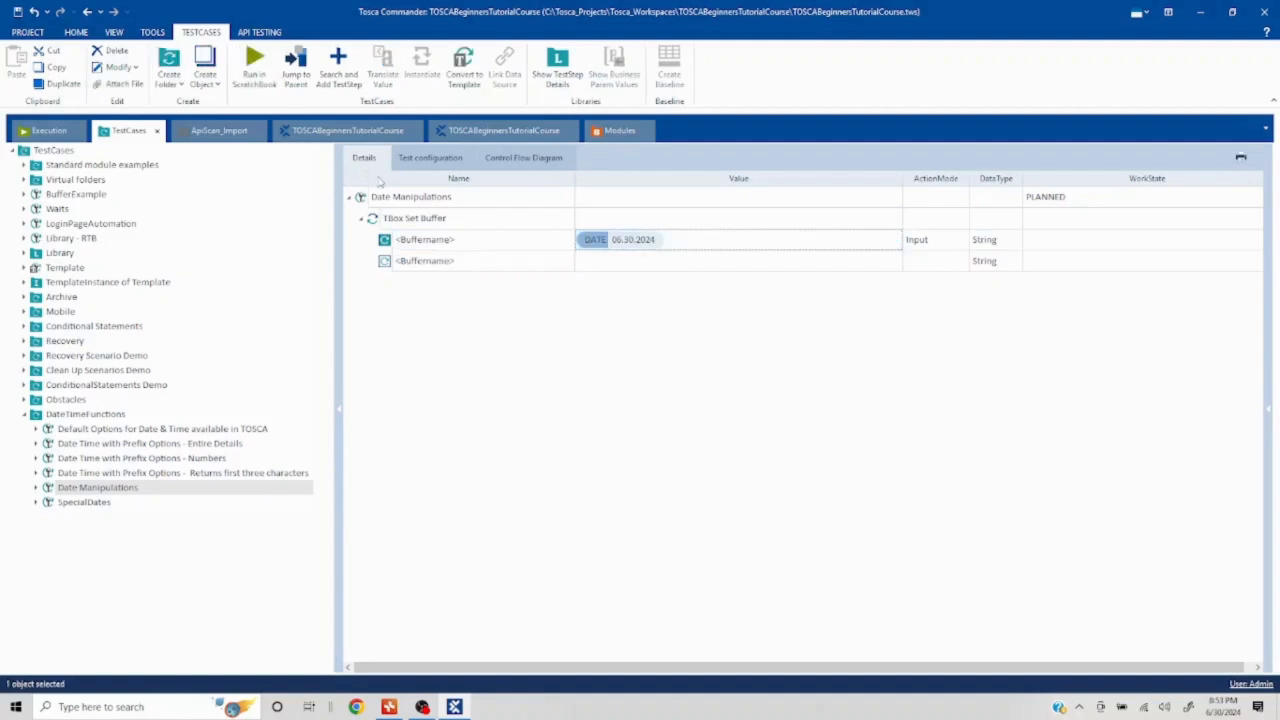
Add a test configuration parameter named TargetDateFormat with the value yyyy-dd-MM to the Date Manipulations test case
click(436, 160)
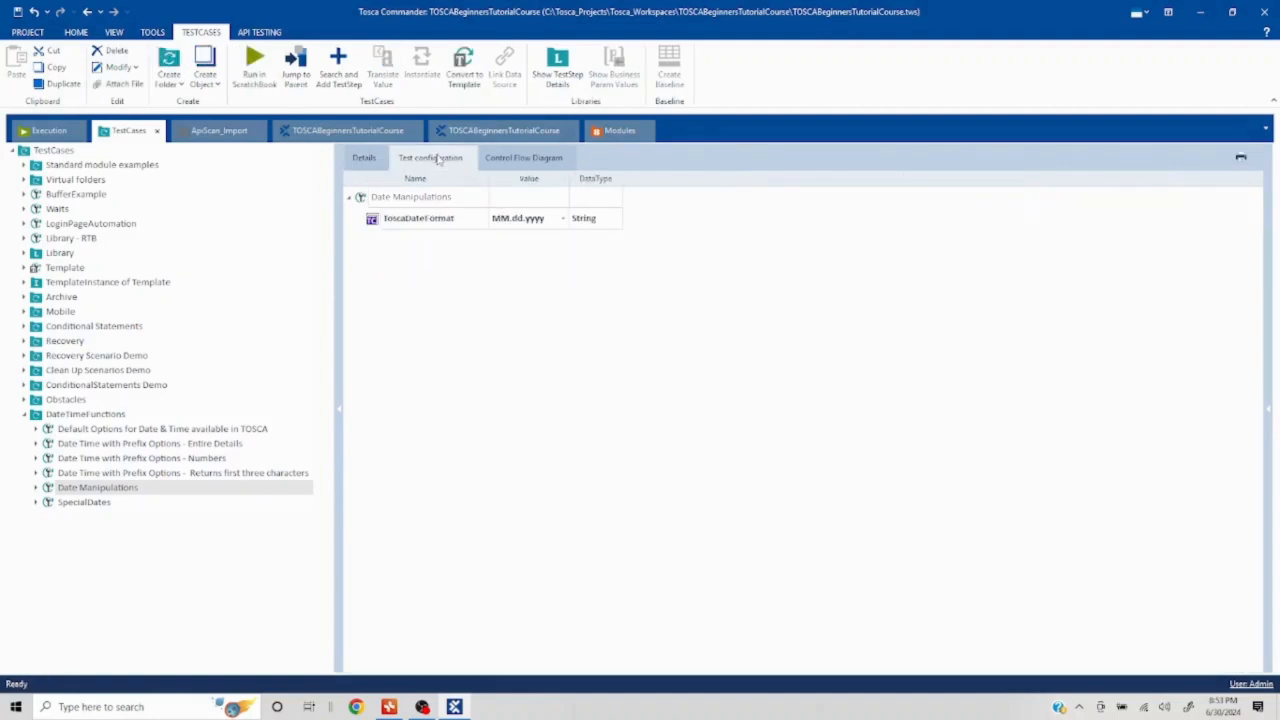
right_click(395, 204)
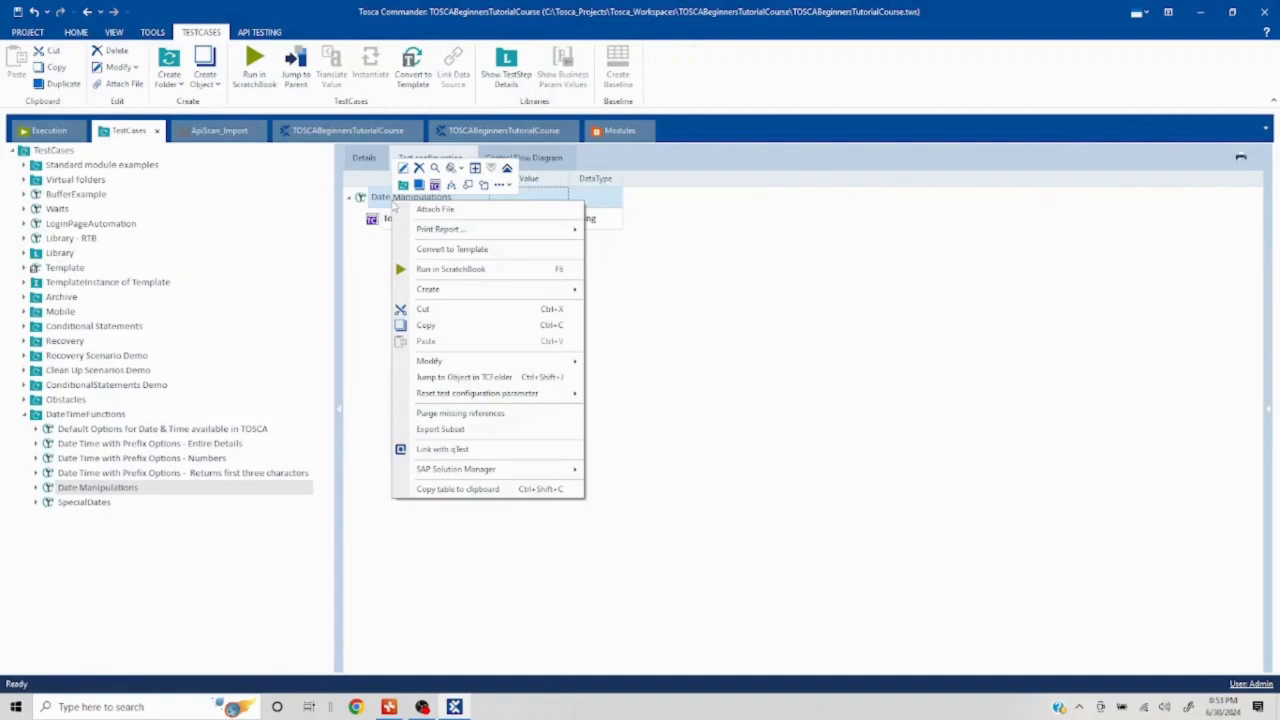
click(436, 186)
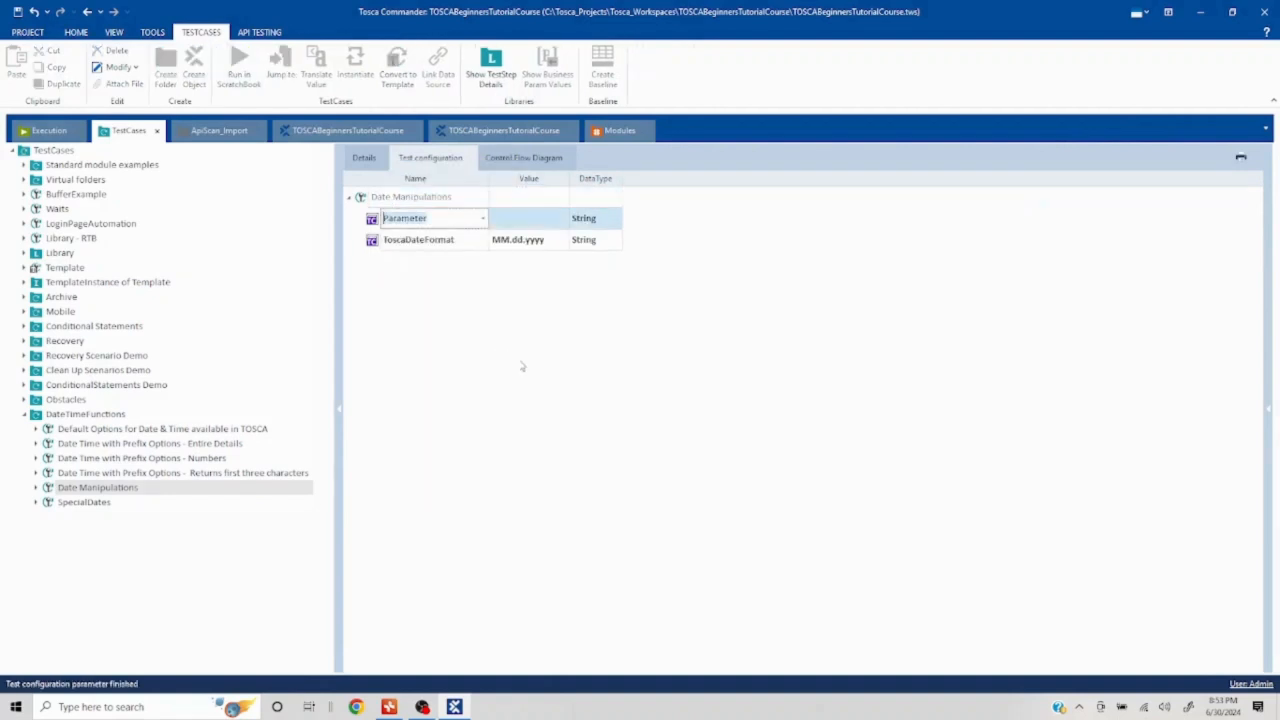
text(TargetDateFormat)
key(Return)
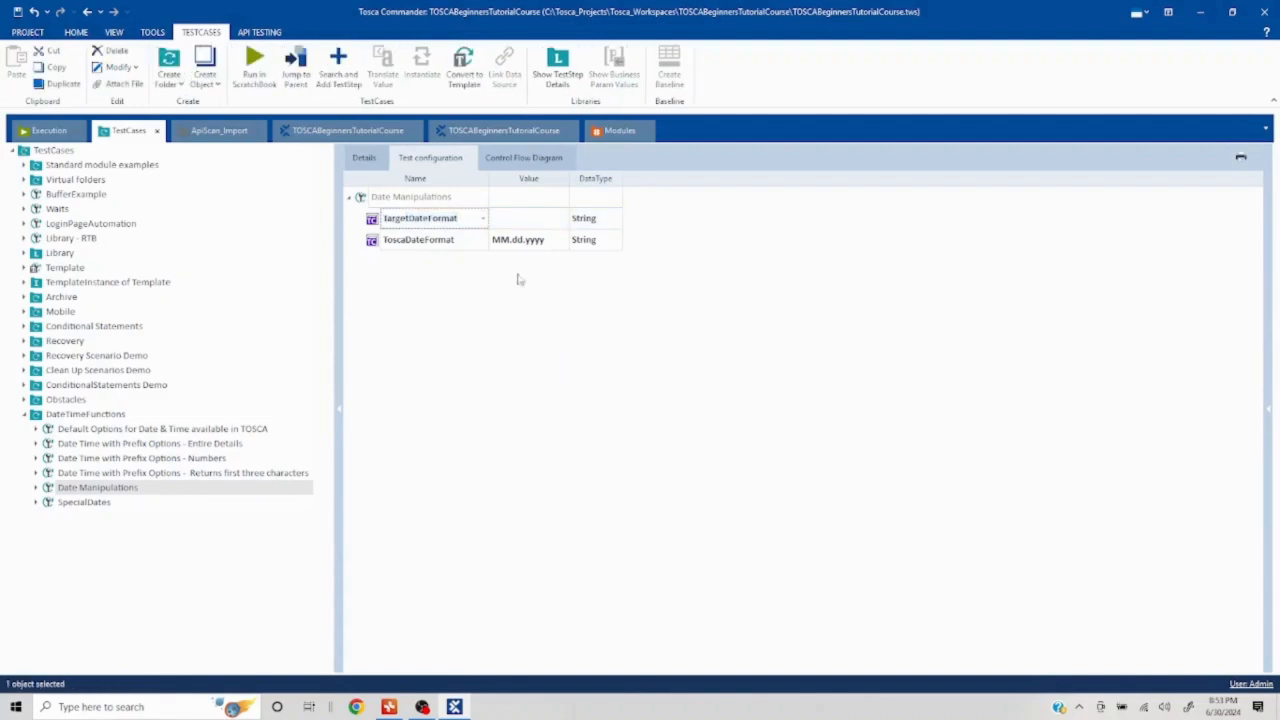
click(518, 219)
click(522, 218)
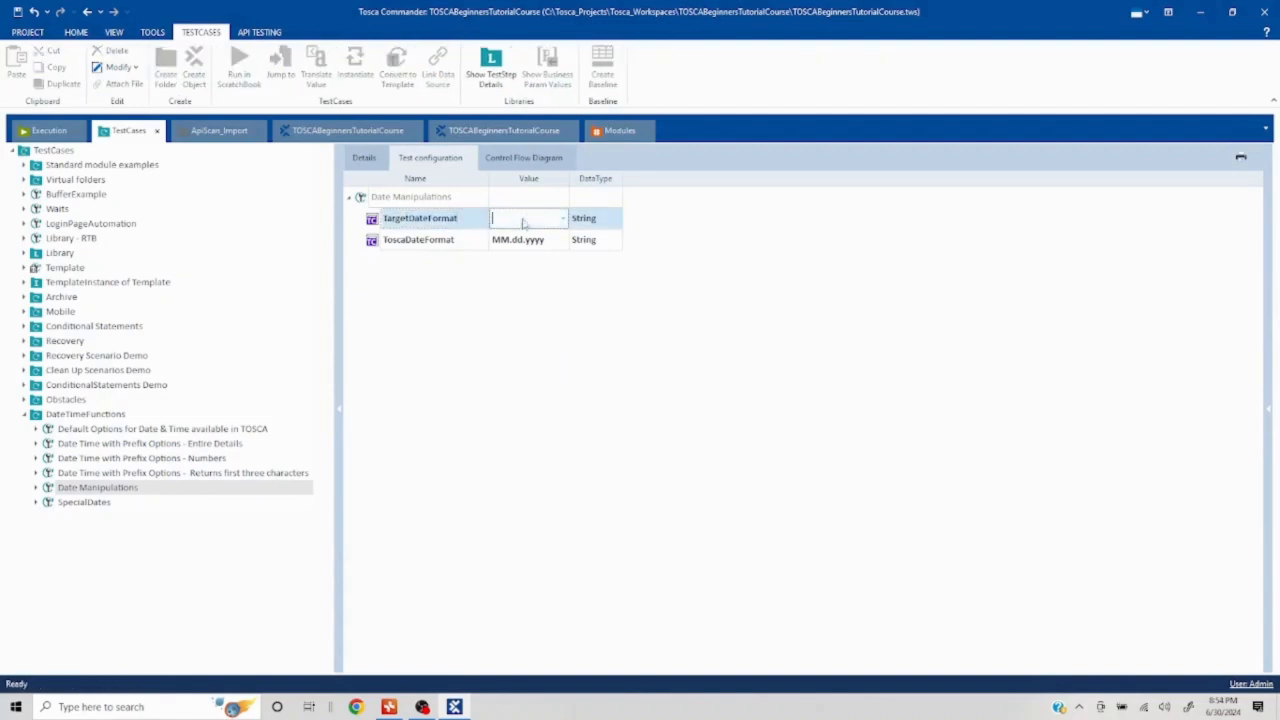
click(557, 342)
Translate the DATE value that has no output format of its own, check the returned date, and close the result
click(362, 158)
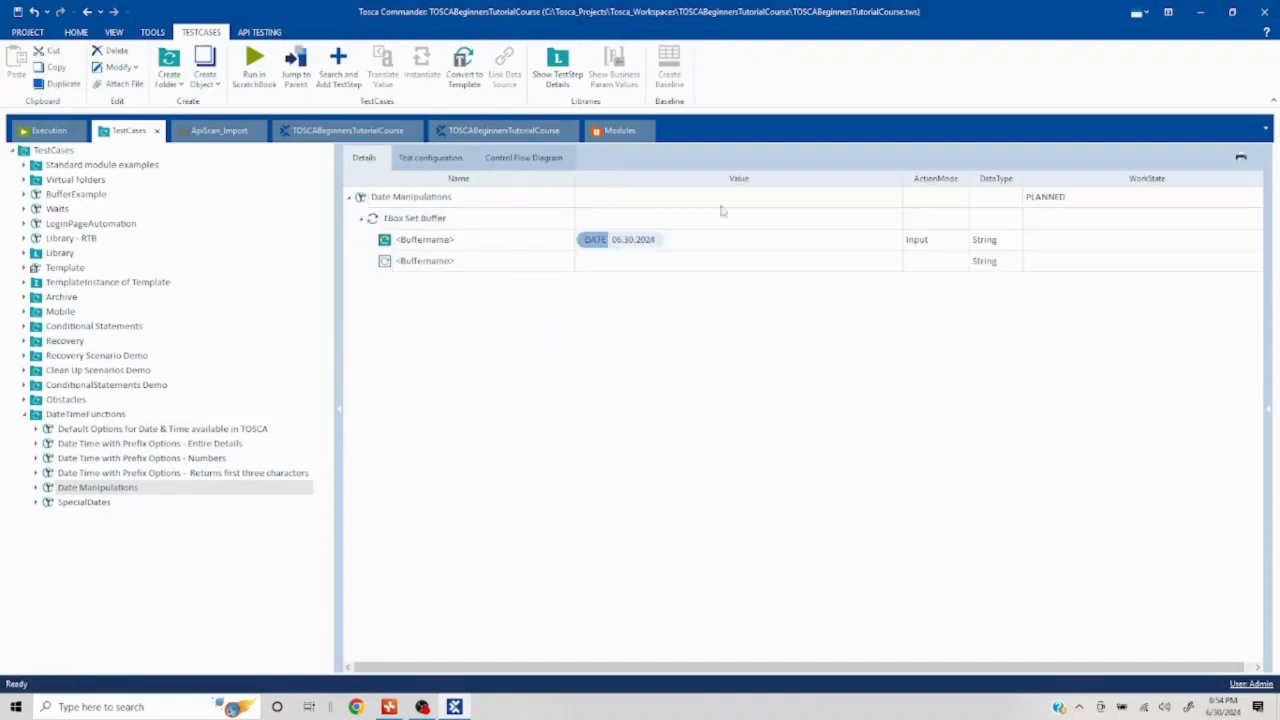
click(724, 240)
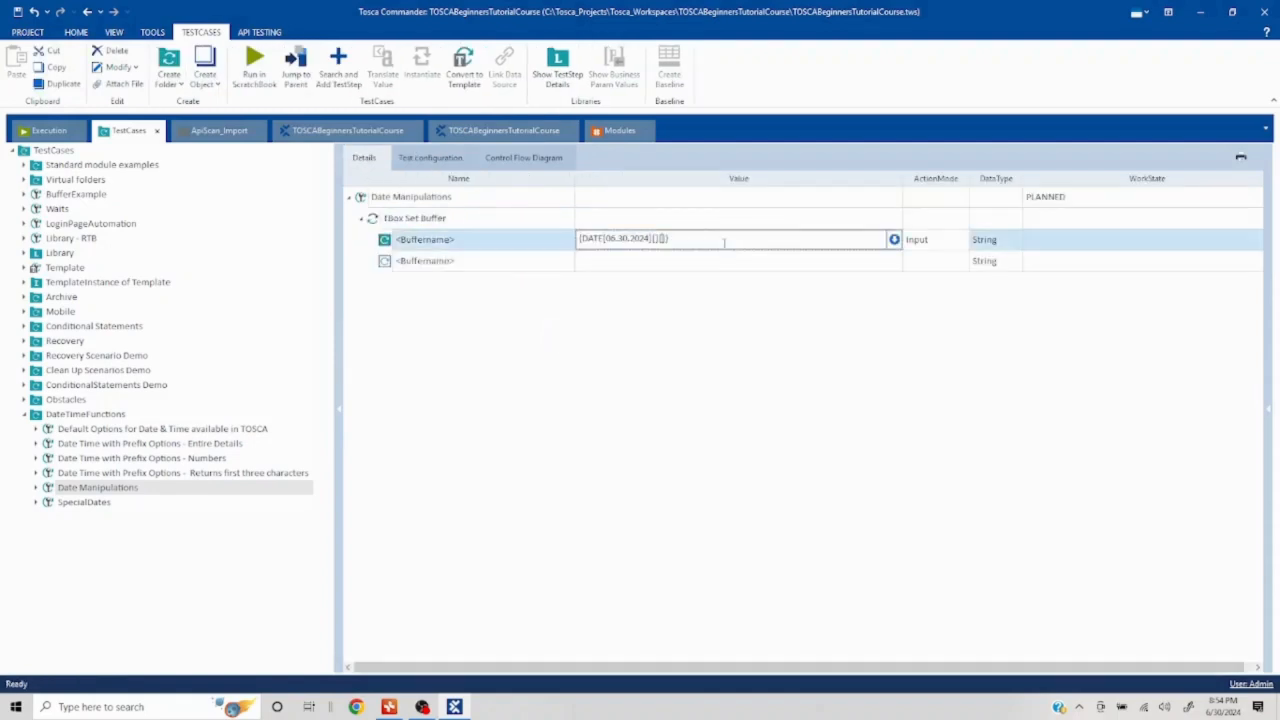
click(637, 342)
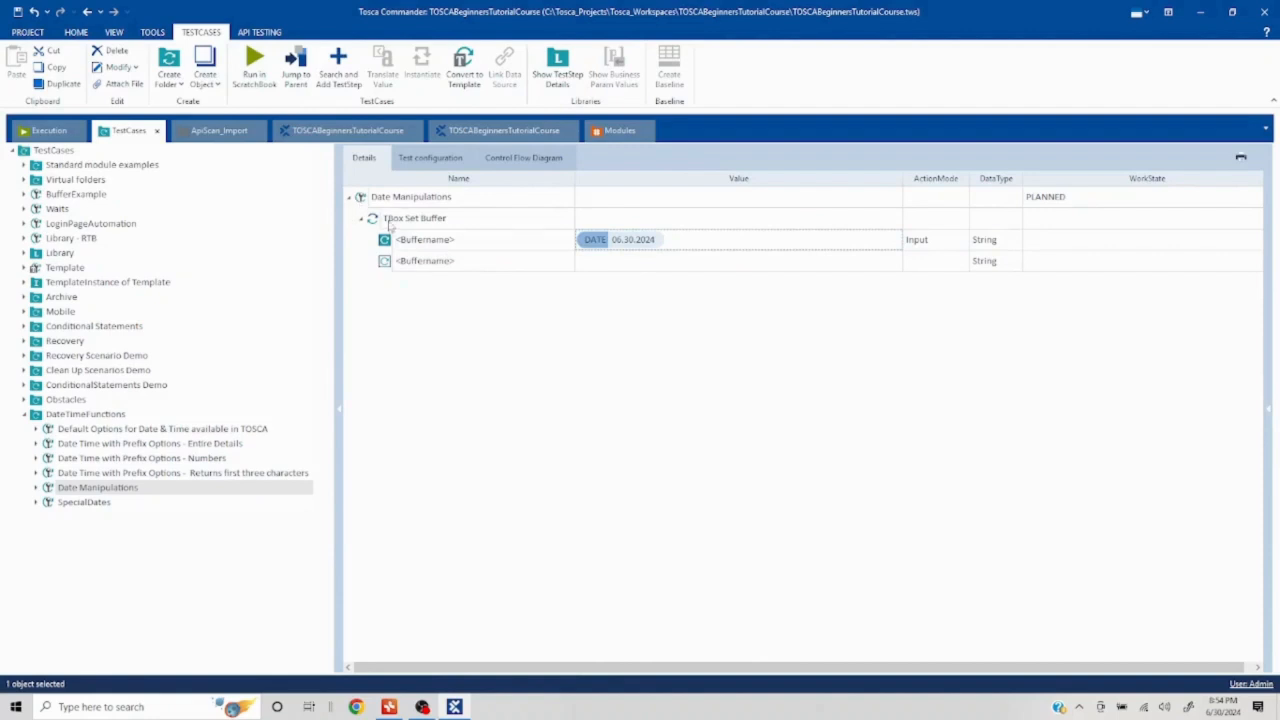
right_click(390, 222)
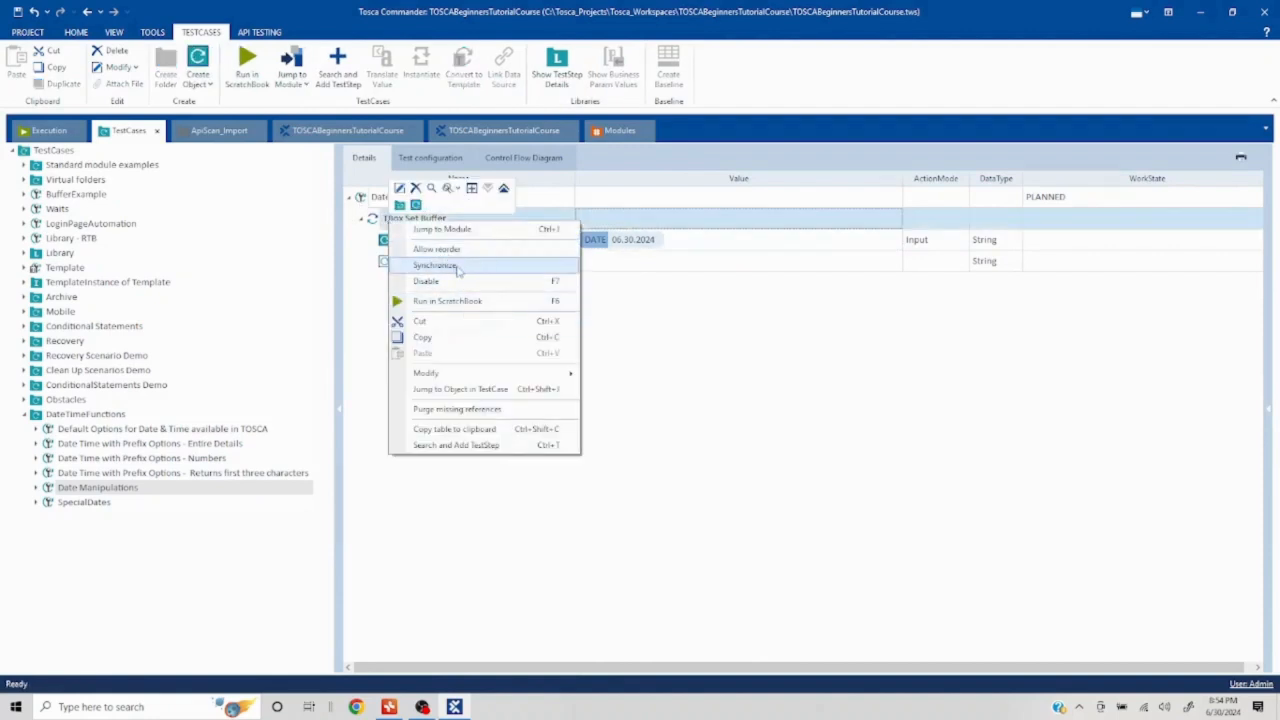
click(364, 306)
right_click(405, 236)
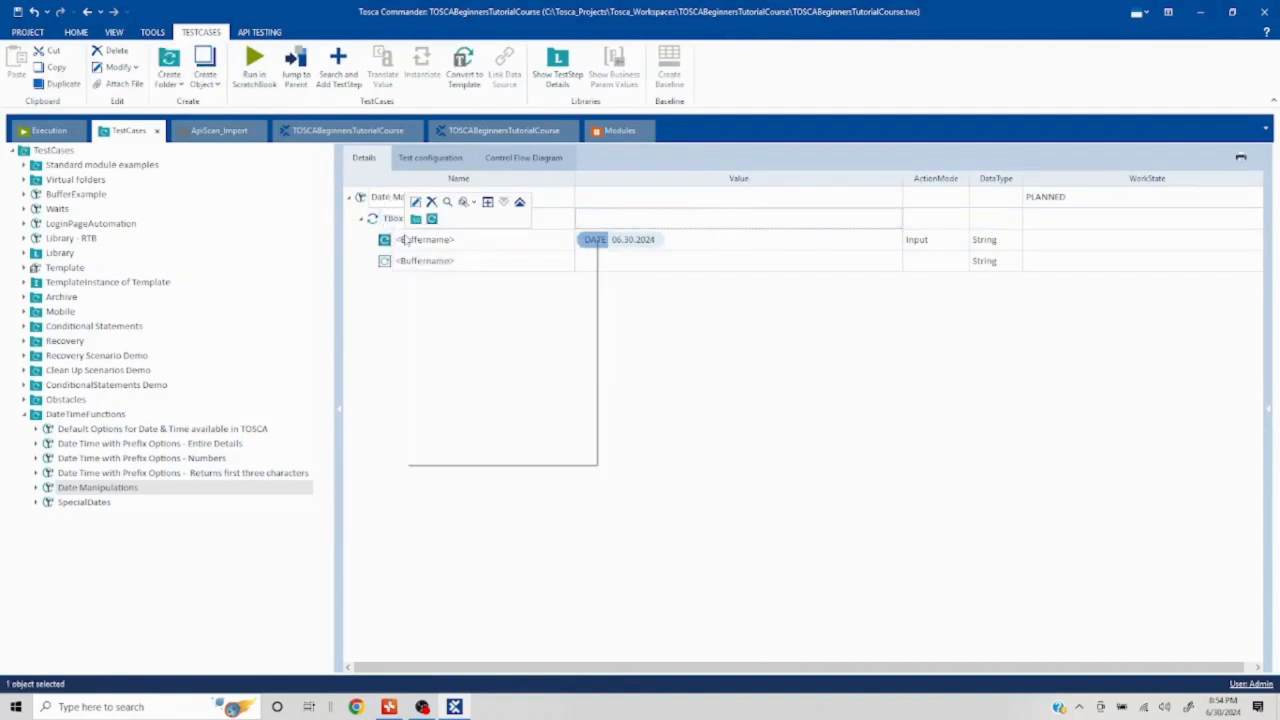
click(480, 279)
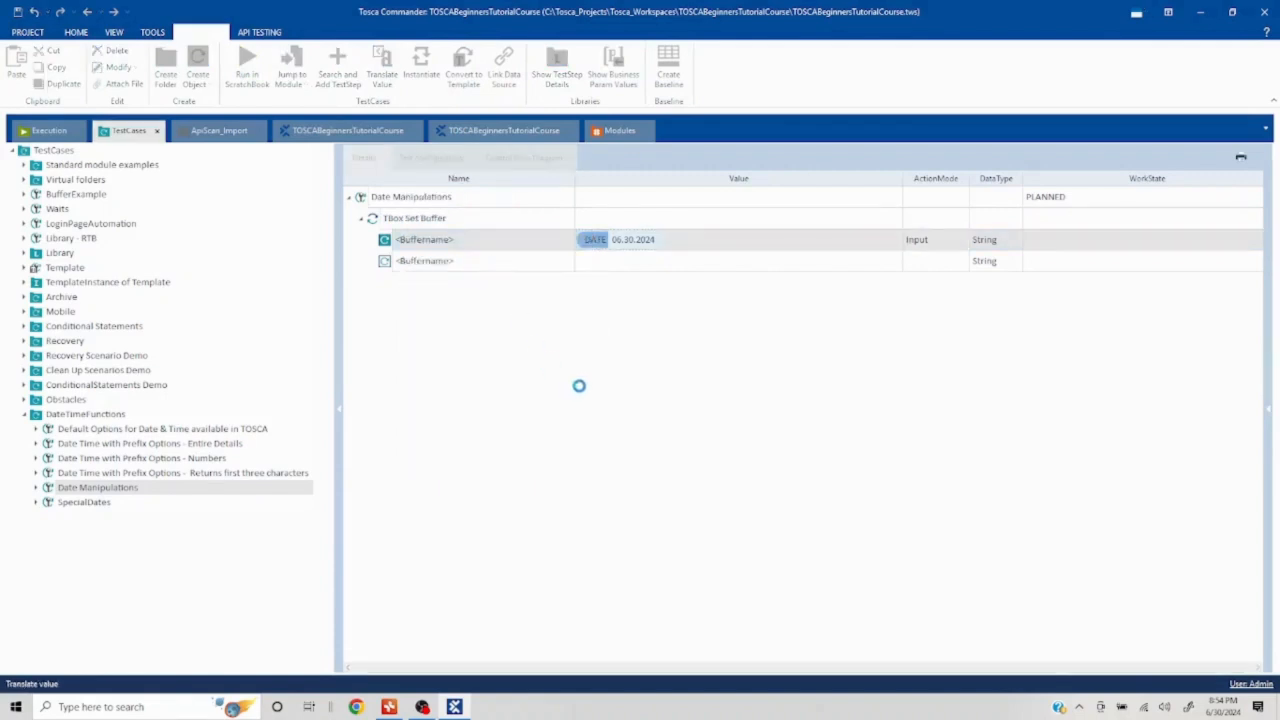
drag(562, 345, 604, 345)
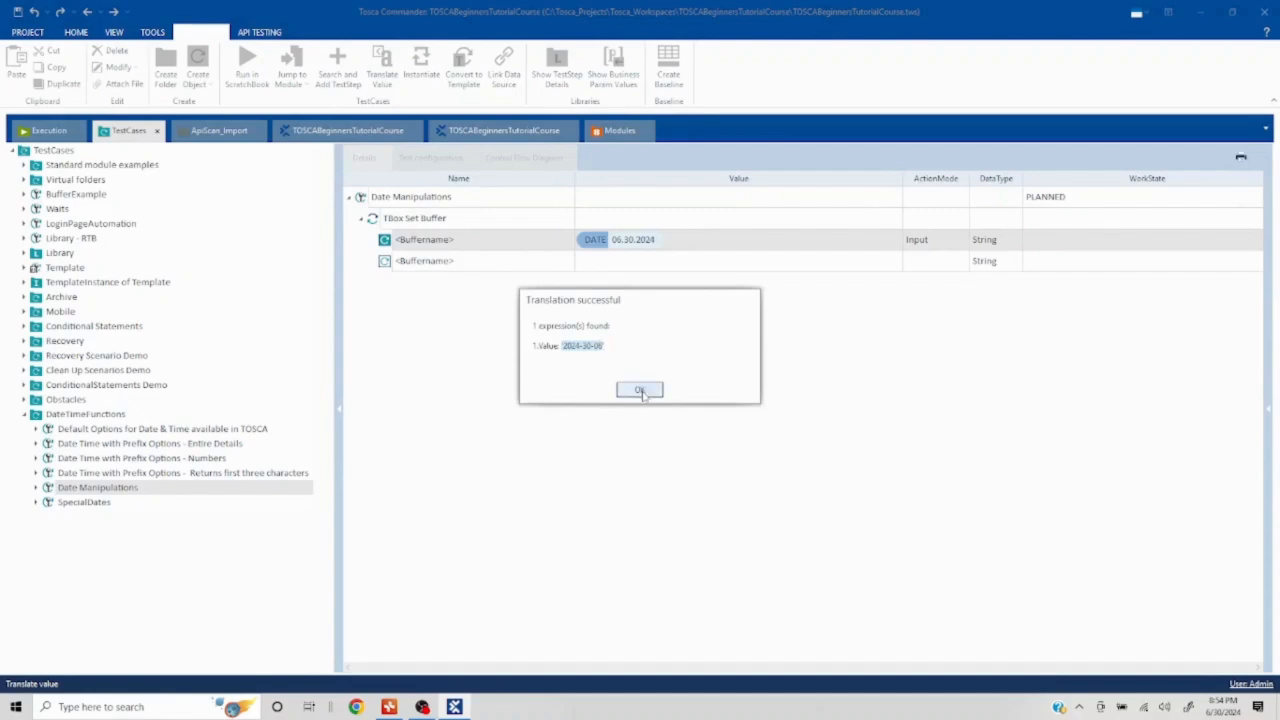
click(640, 389)
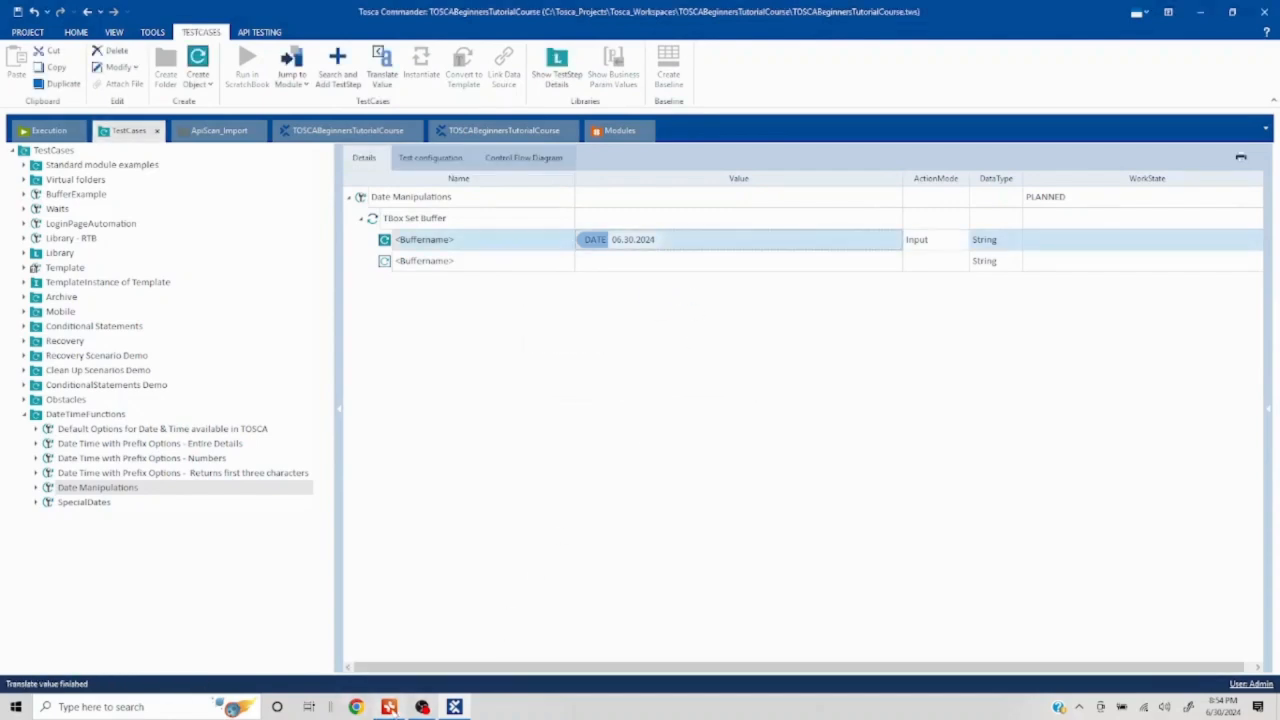
Switch to the Tosca Dates mind map and compare its {<Expression>[<basedate>][<offset>][<format>]} syntax with the DATE expression in Tosca Commander
click(389, 707)
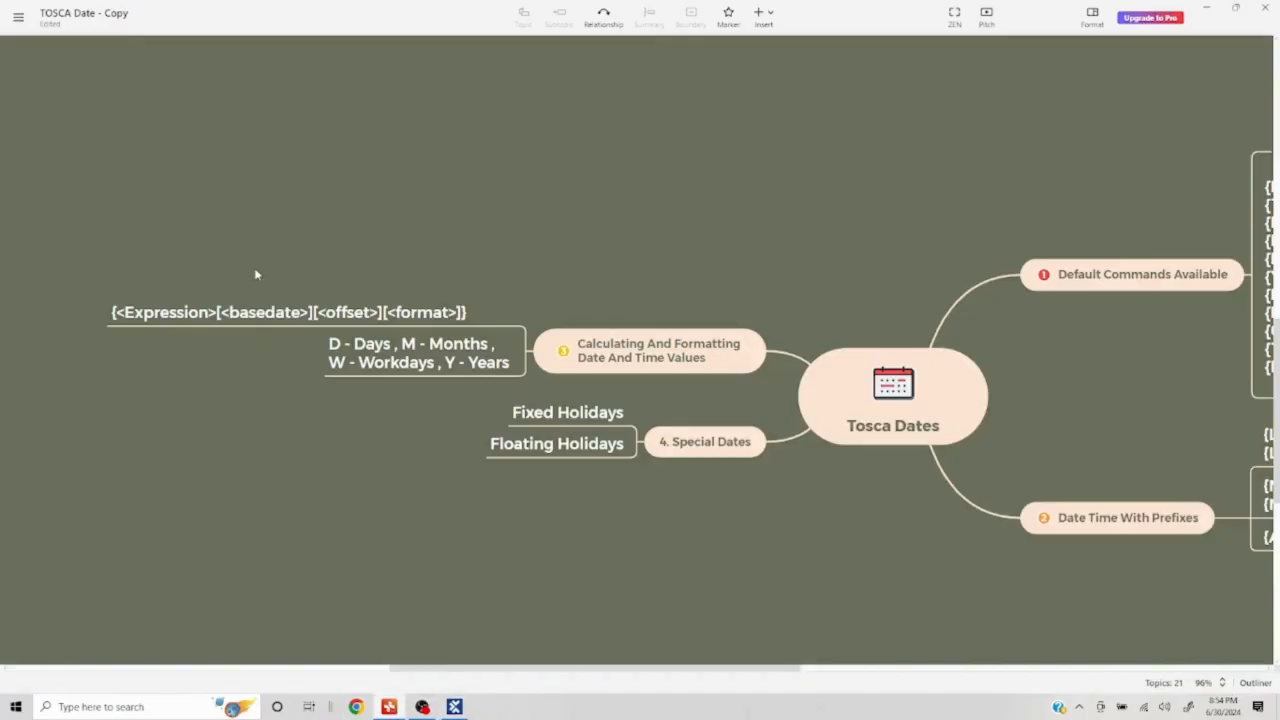
click(450, 312)
key(alt+Tab)
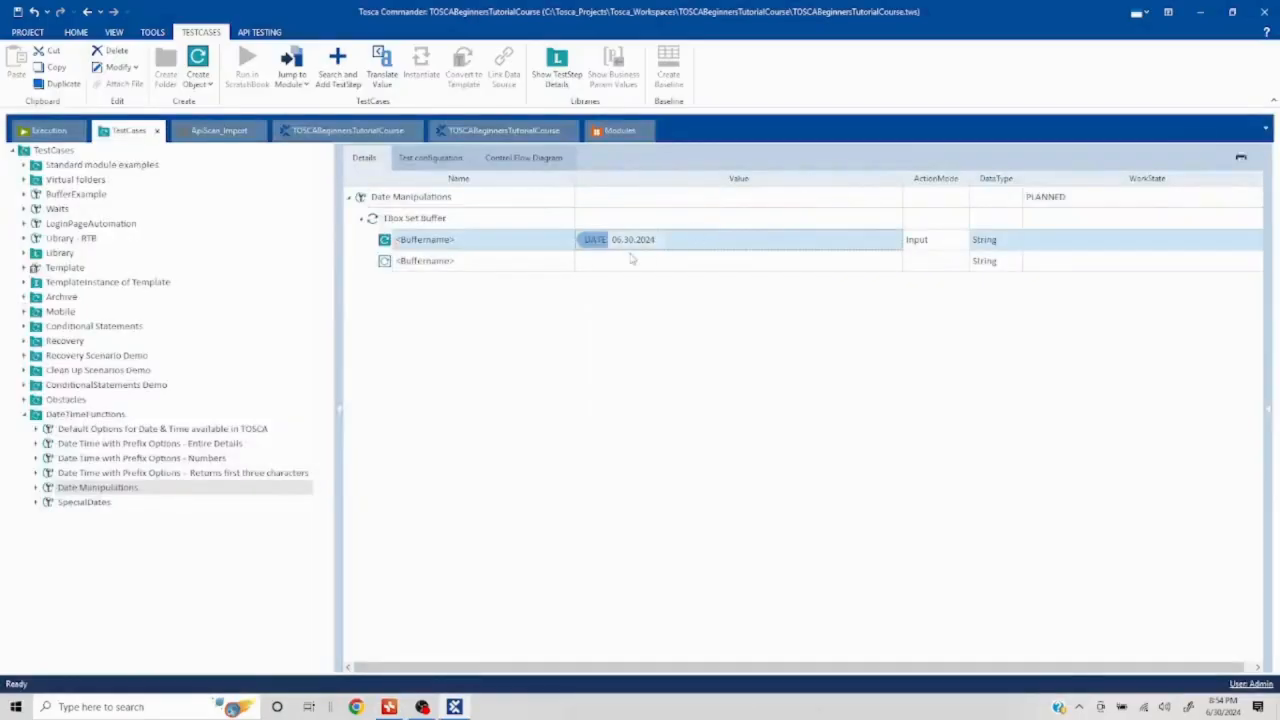
click(734, 241)
key(alt+Tab)
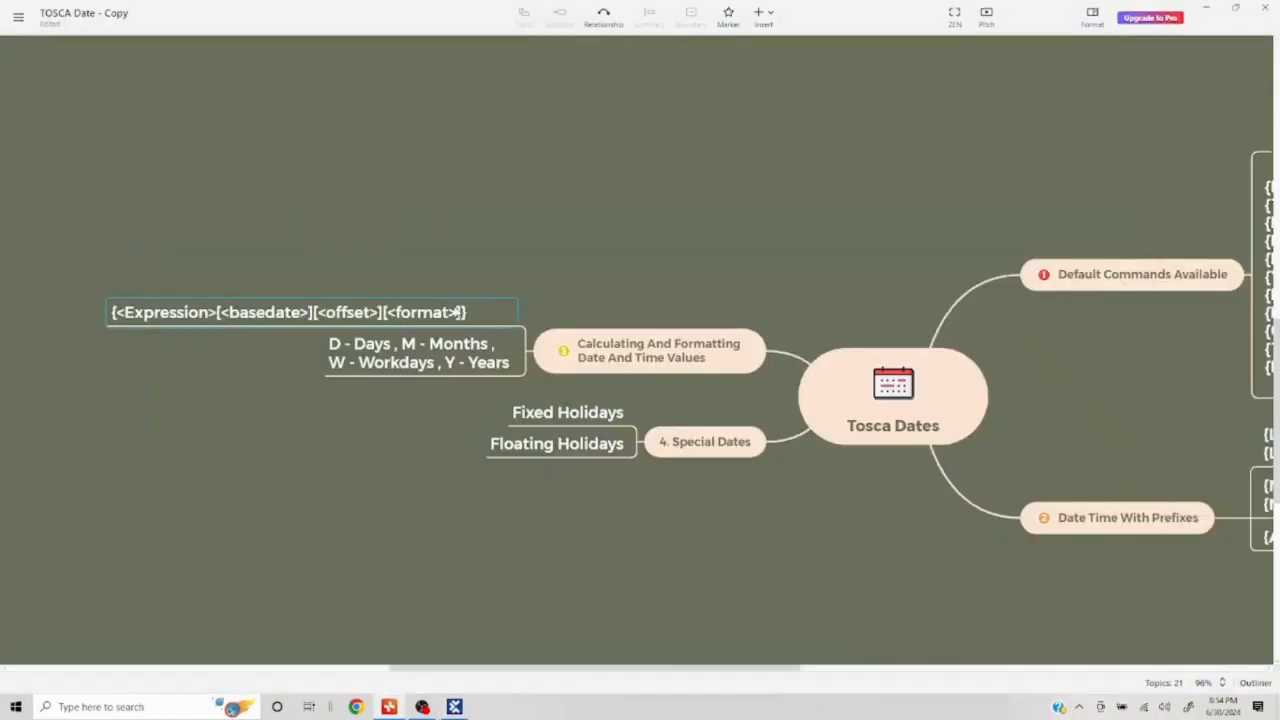
key(alt+Tab)
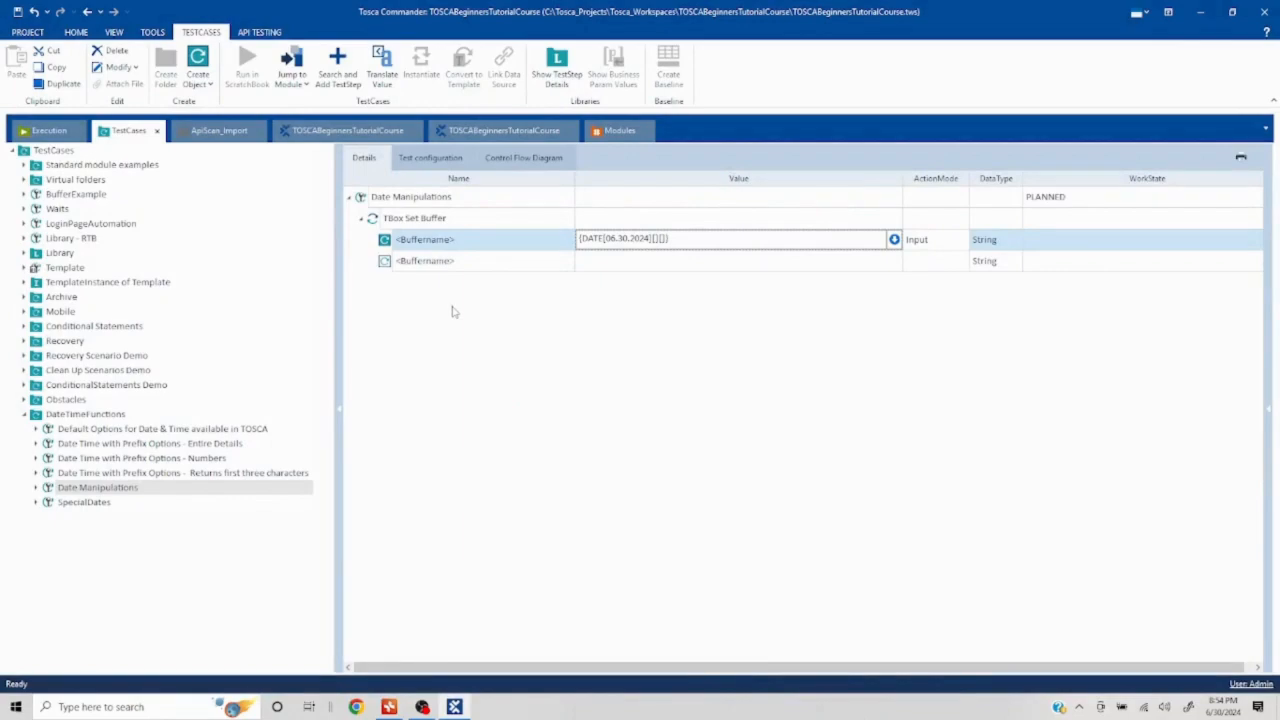
In the Tosca Dates mind map, change the offset units topic to "d - Days , M - months , w - workdays , y - years"
key(alt+Tab)
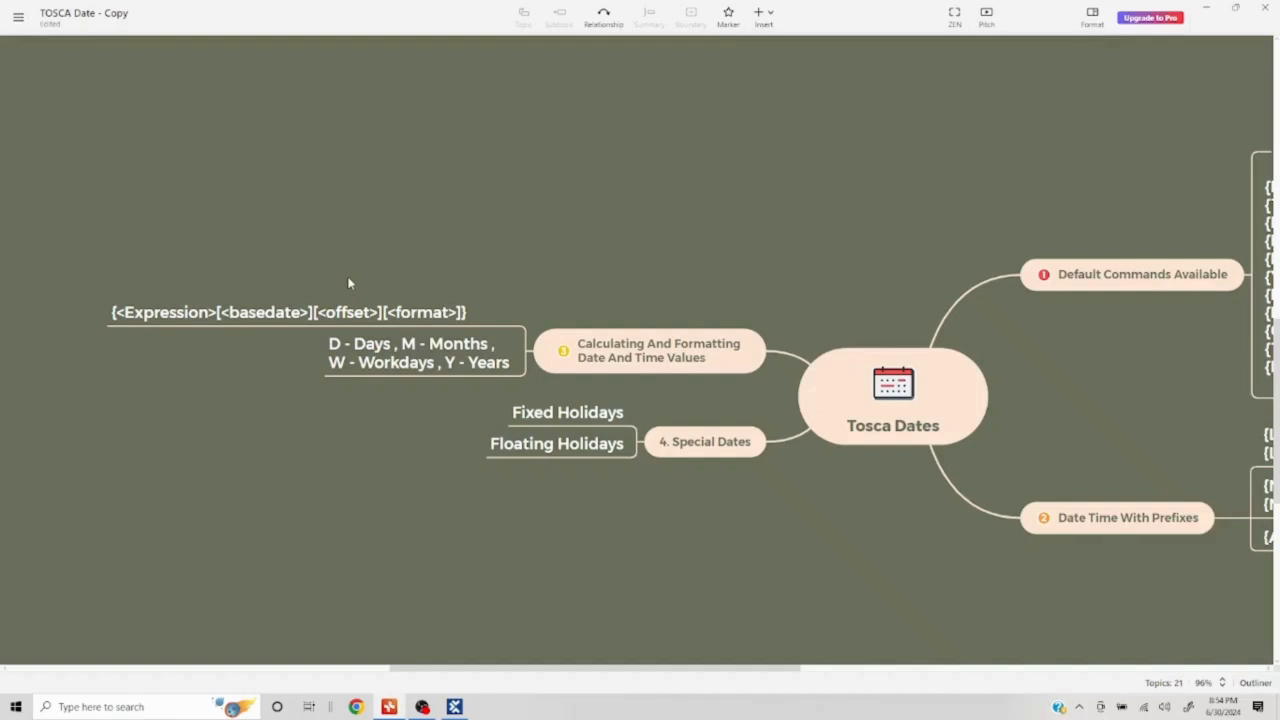
double_click(343, 366)
click(346, 400)
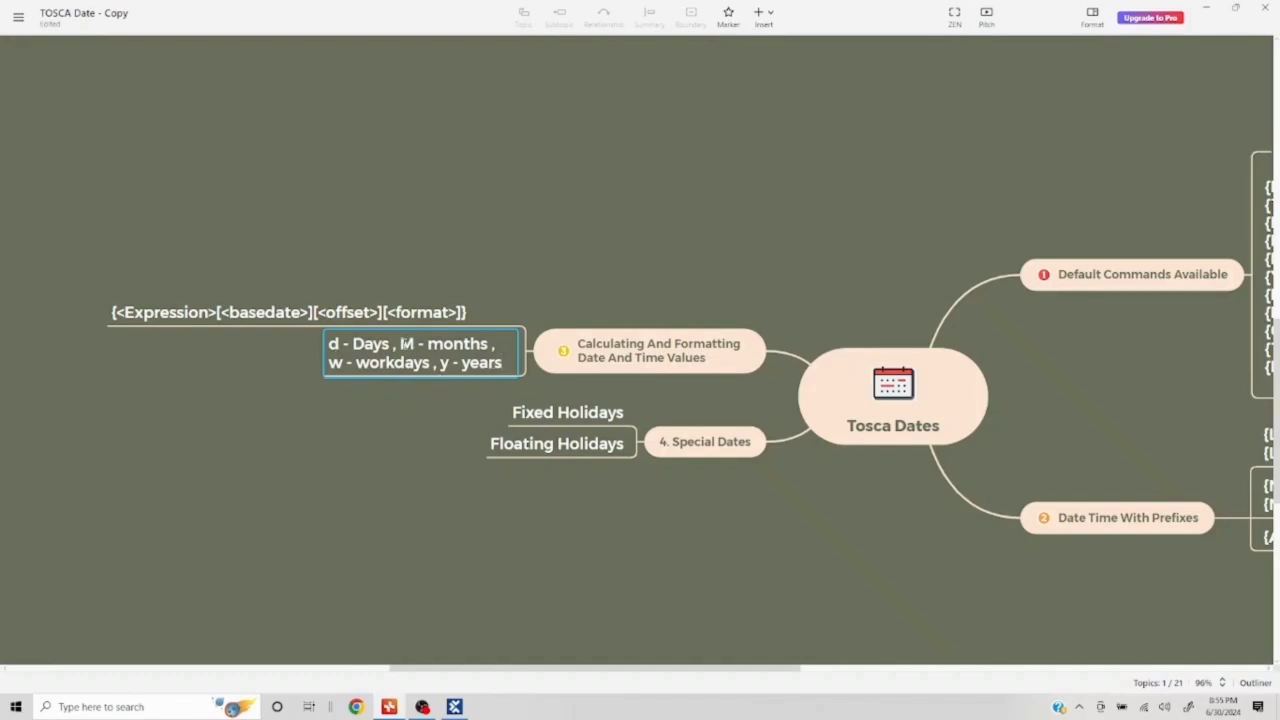
Switch back to Tosca Commander and enter the offset +2d in the middle brackets of the DATE expression
key(alt+Tab)
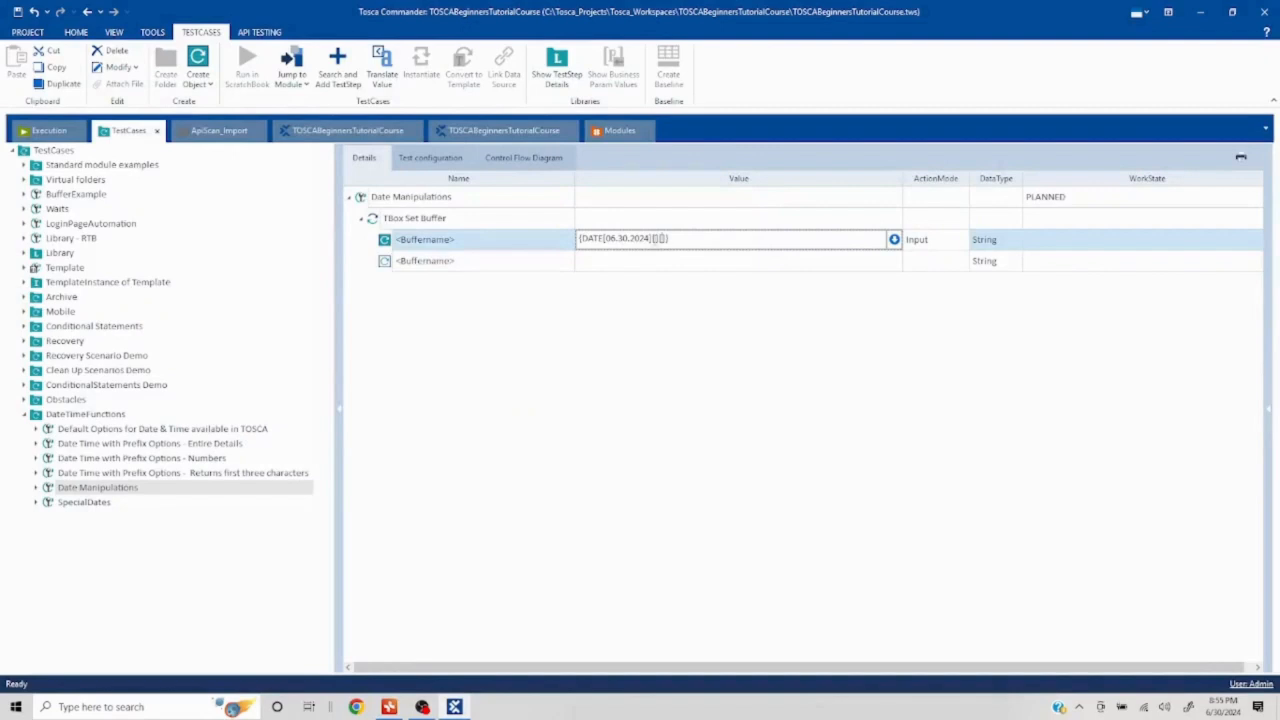
click(655, 239)
text(2w)
key(BackSpace)
text(d)
click(762, 379)
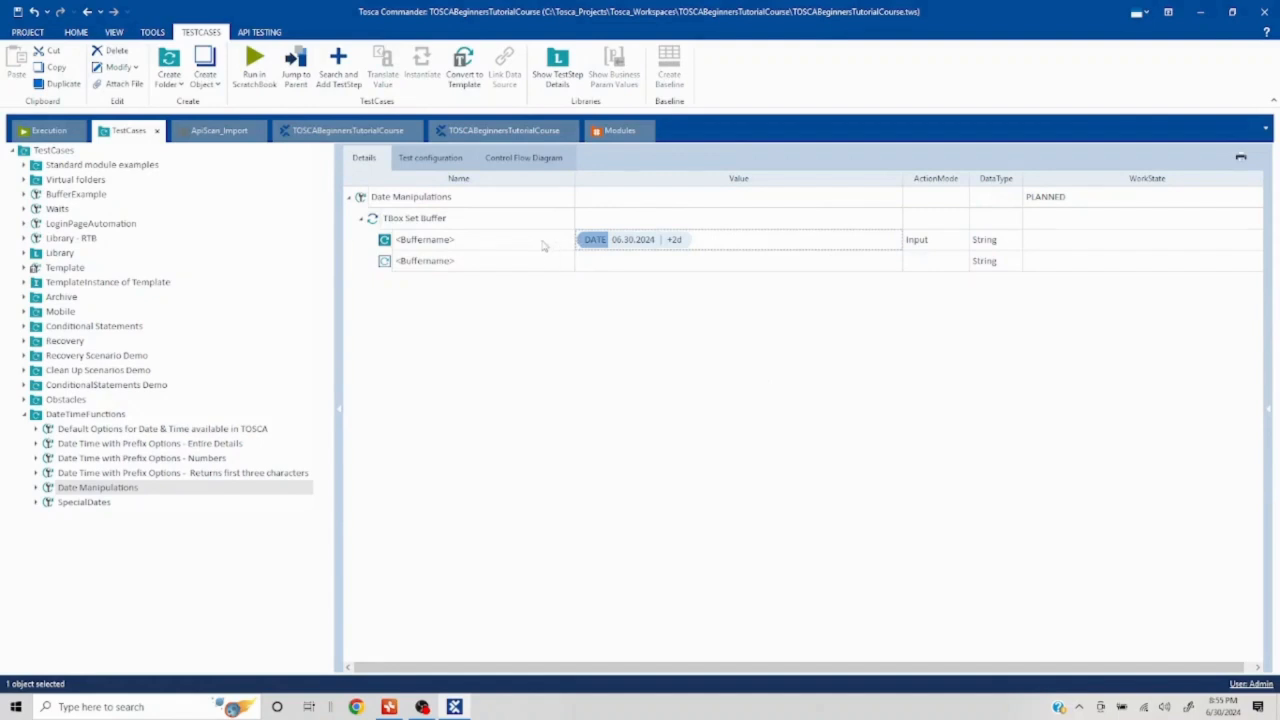
Translate the DATE value with the +2d offset, check the returned date against the system calendar, and close the result
right_click(543, 245)
click(608, 286)
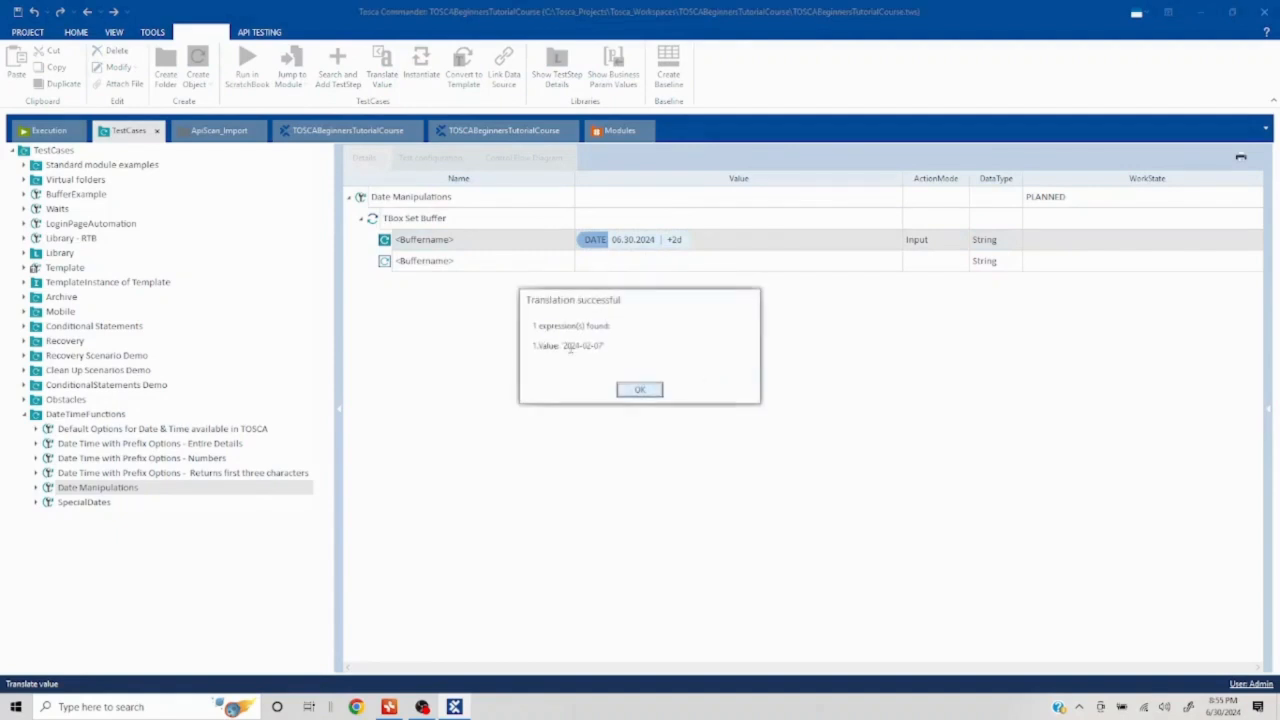
click(601, 346)
double_click(588, 345)
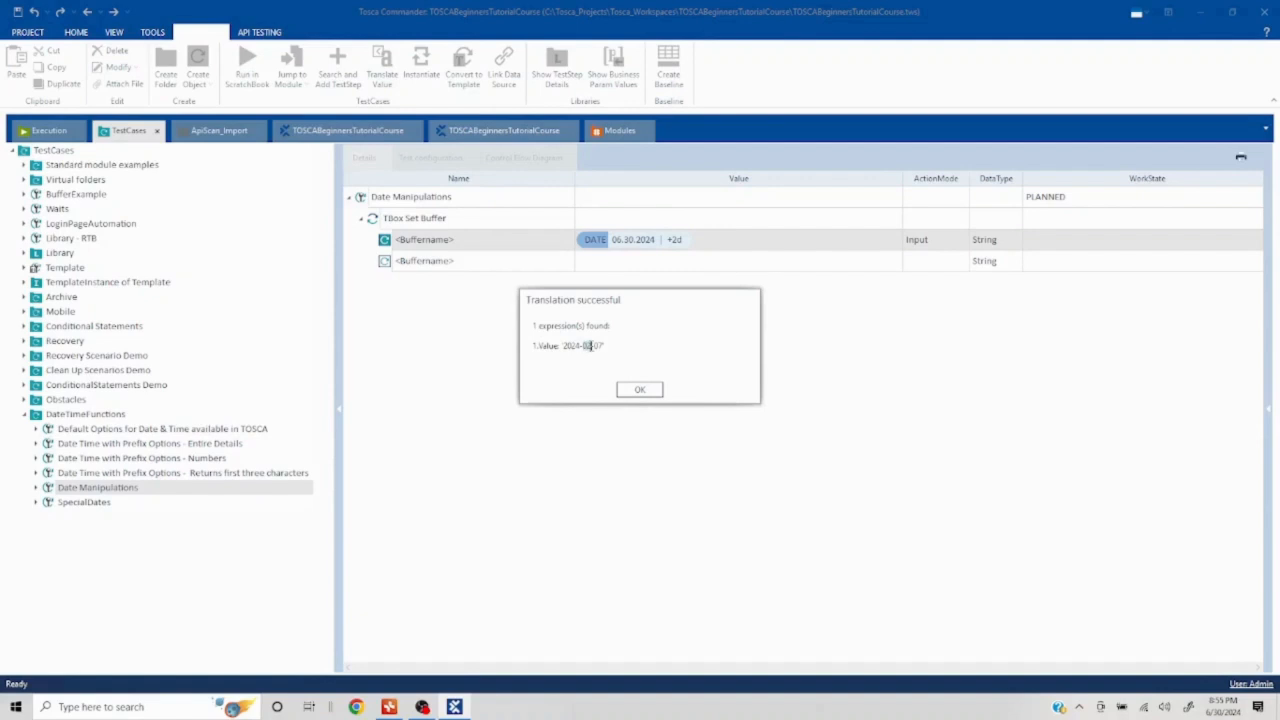
click(1222, 706)
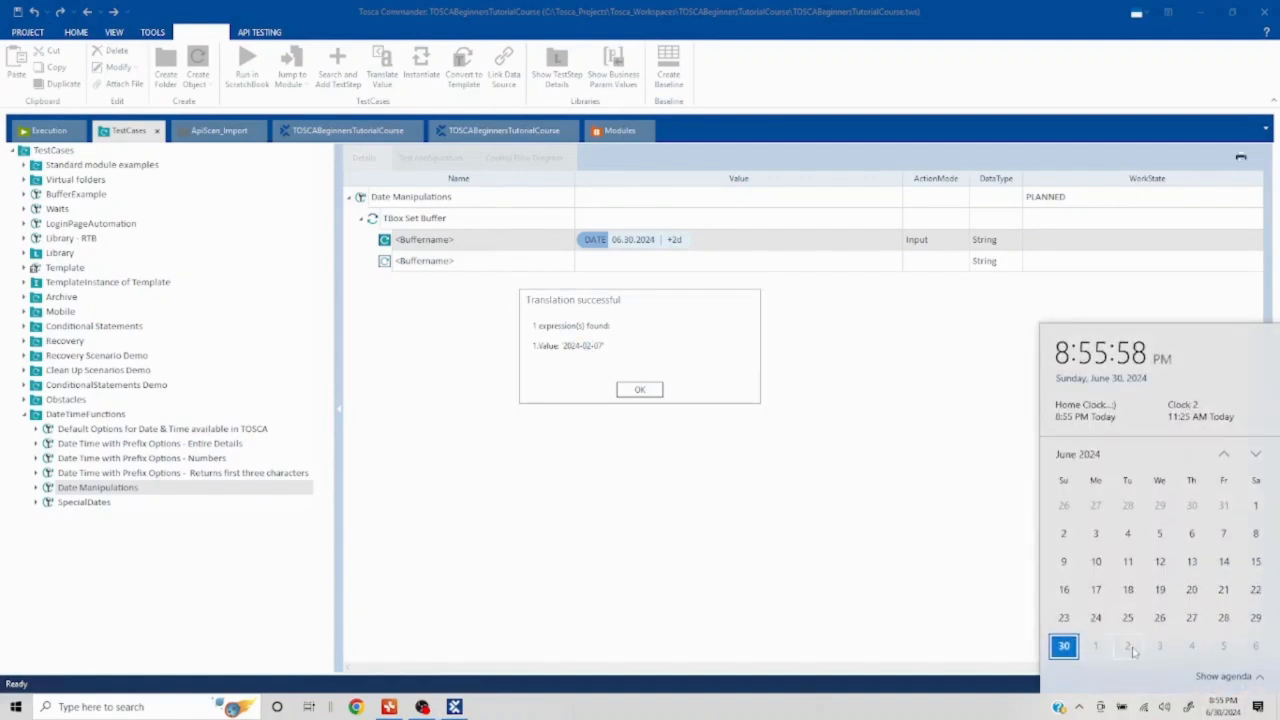
click(892, 600)
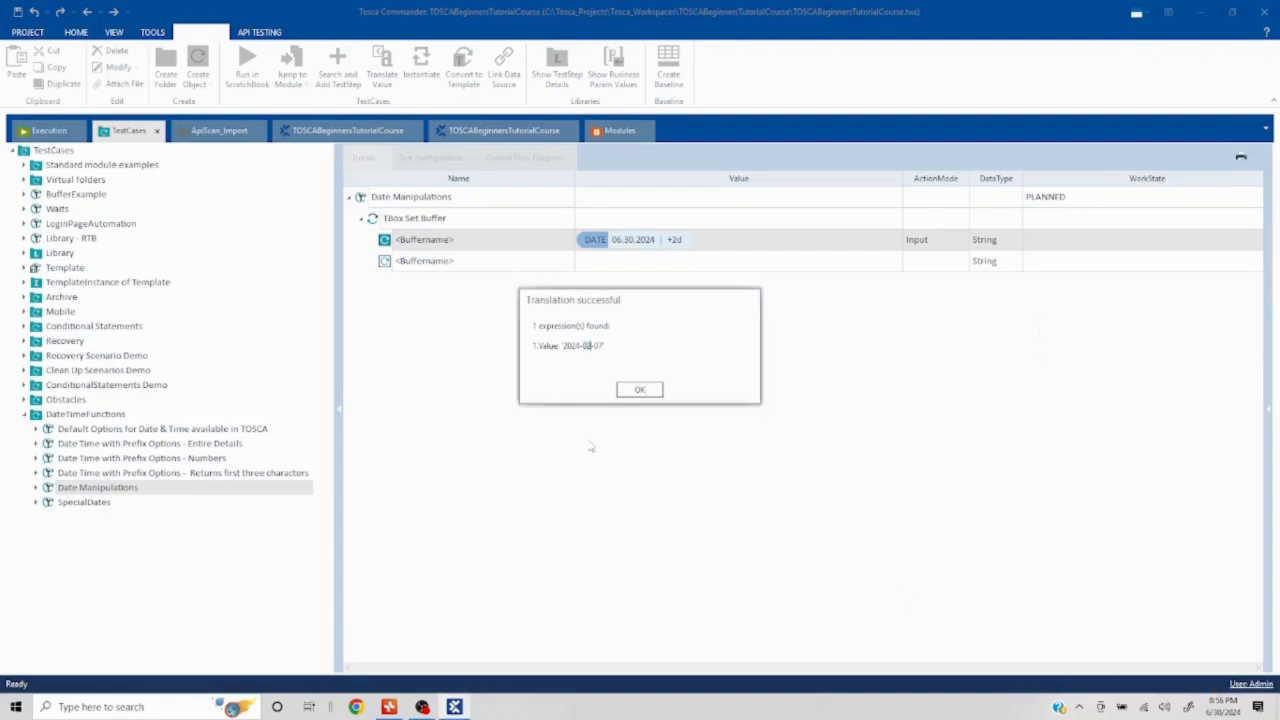
click(631, 393)
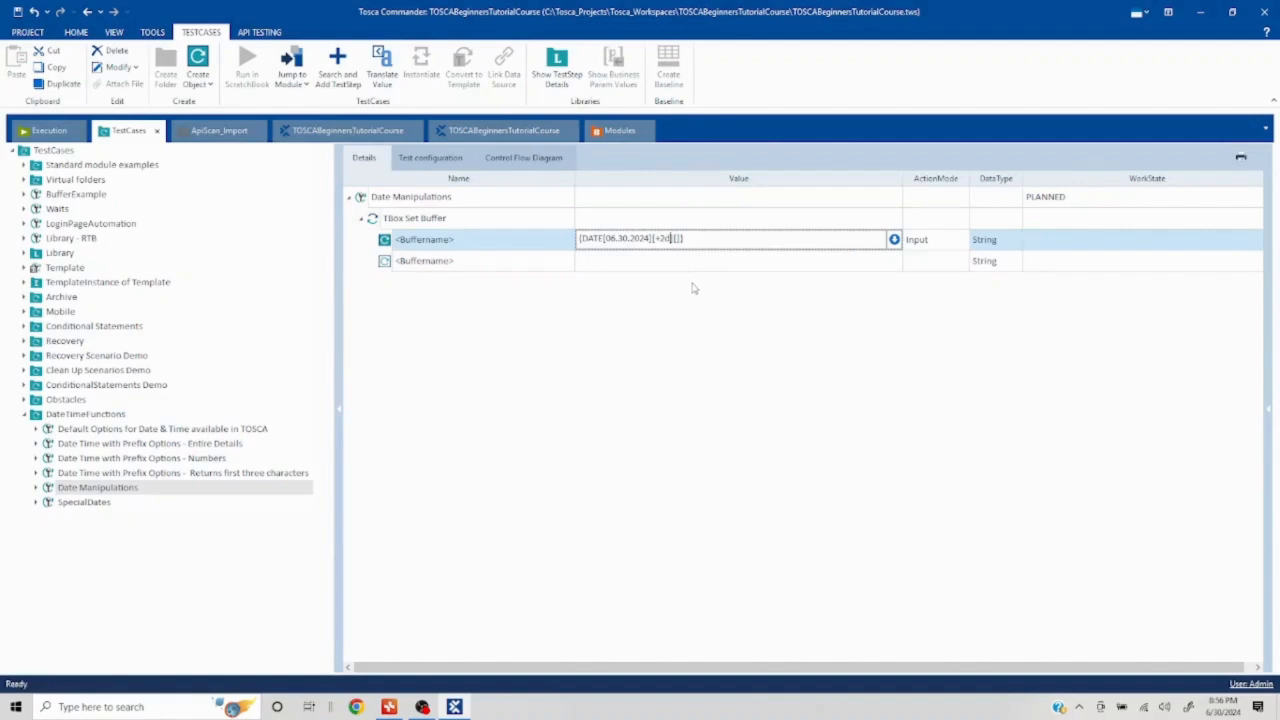
Extend the offset in the DATE expression to +2d+2M
text(+)
text(1)
text(M)
key(Return)
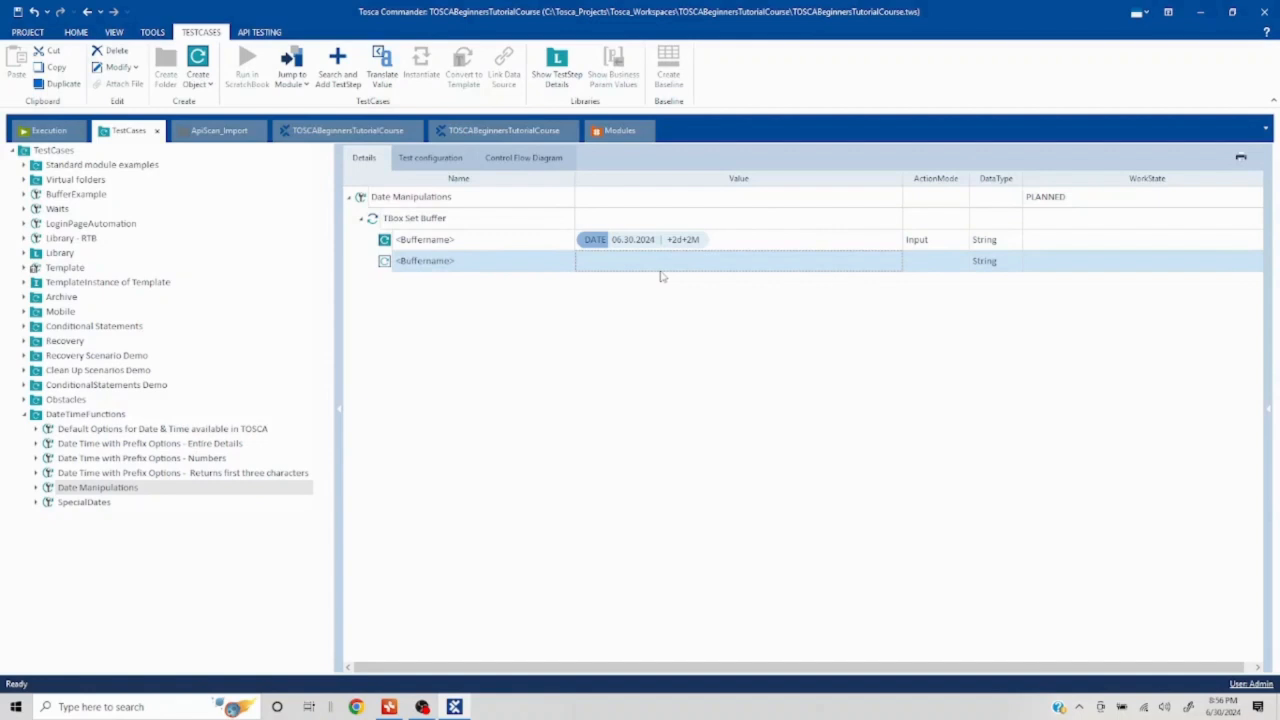
Translate the DATE value with the +2d+2M offset, check the returned date, and close the result
right_click(495, 241)
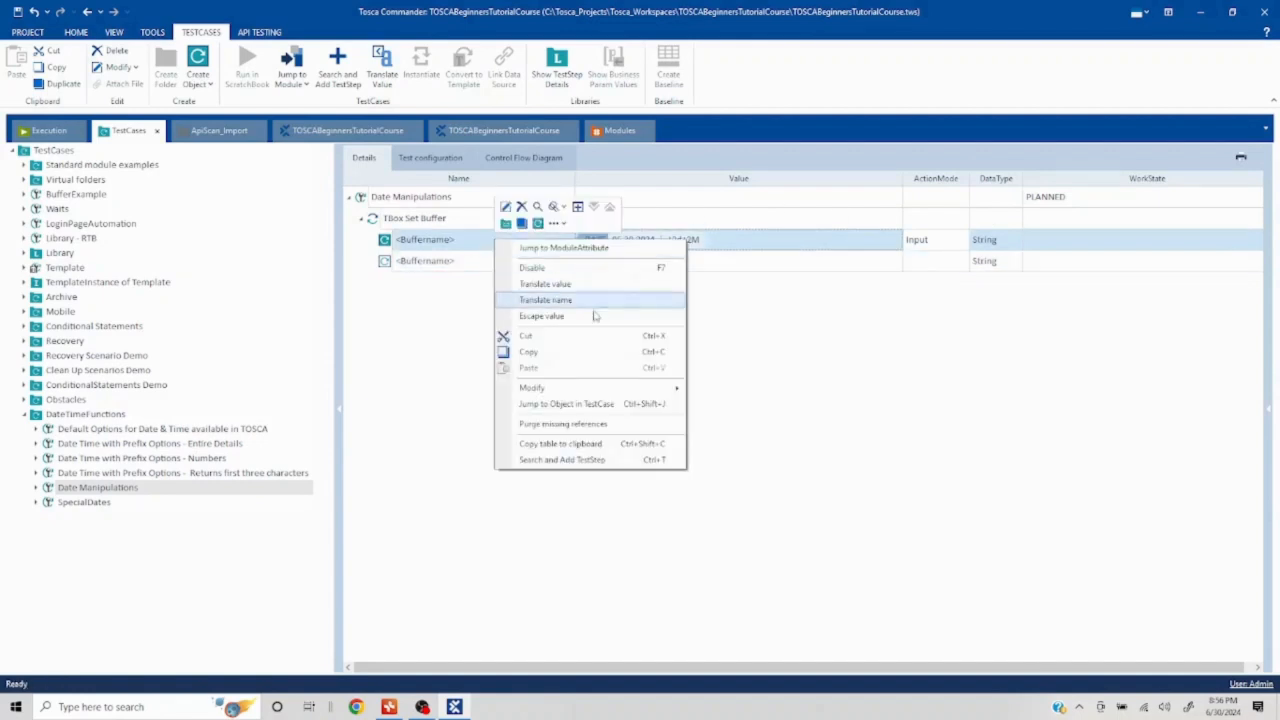
click(568, 287)
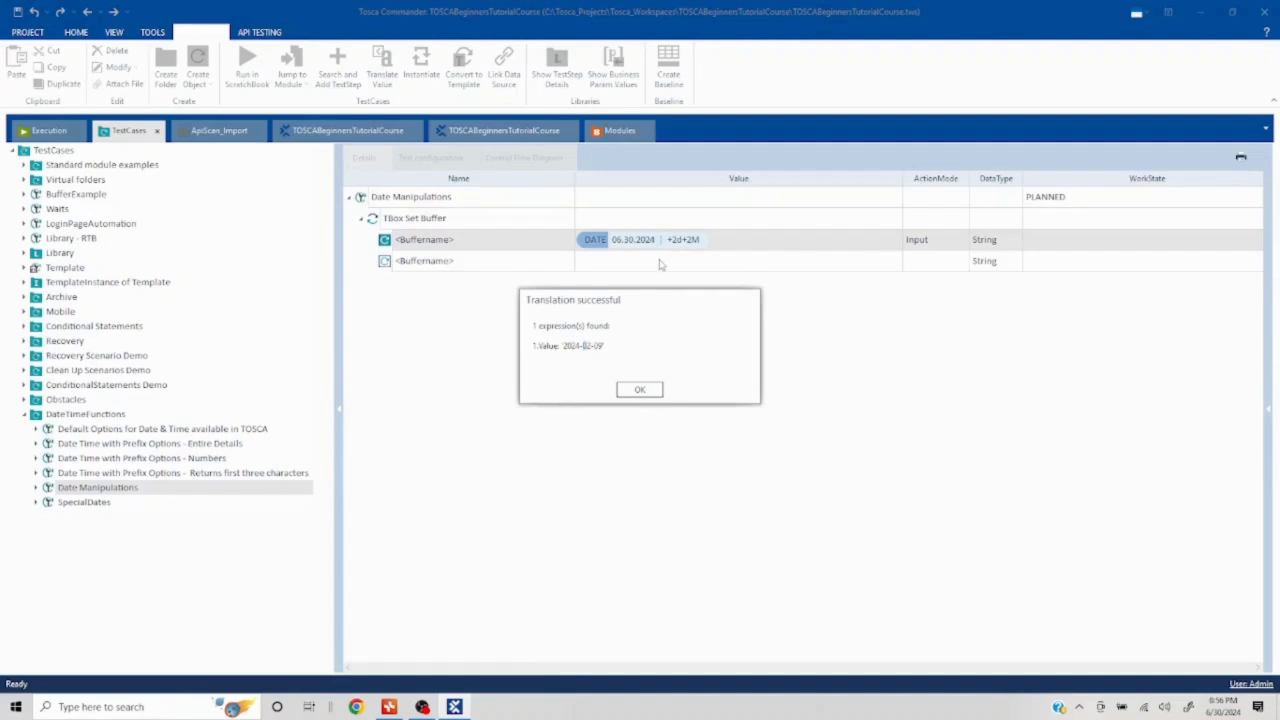
click(640, 391)
Set the TargetDateFormat test configuration parameter of the Date Manipulations test case to dd.MM.yyyy
click(748, 243)
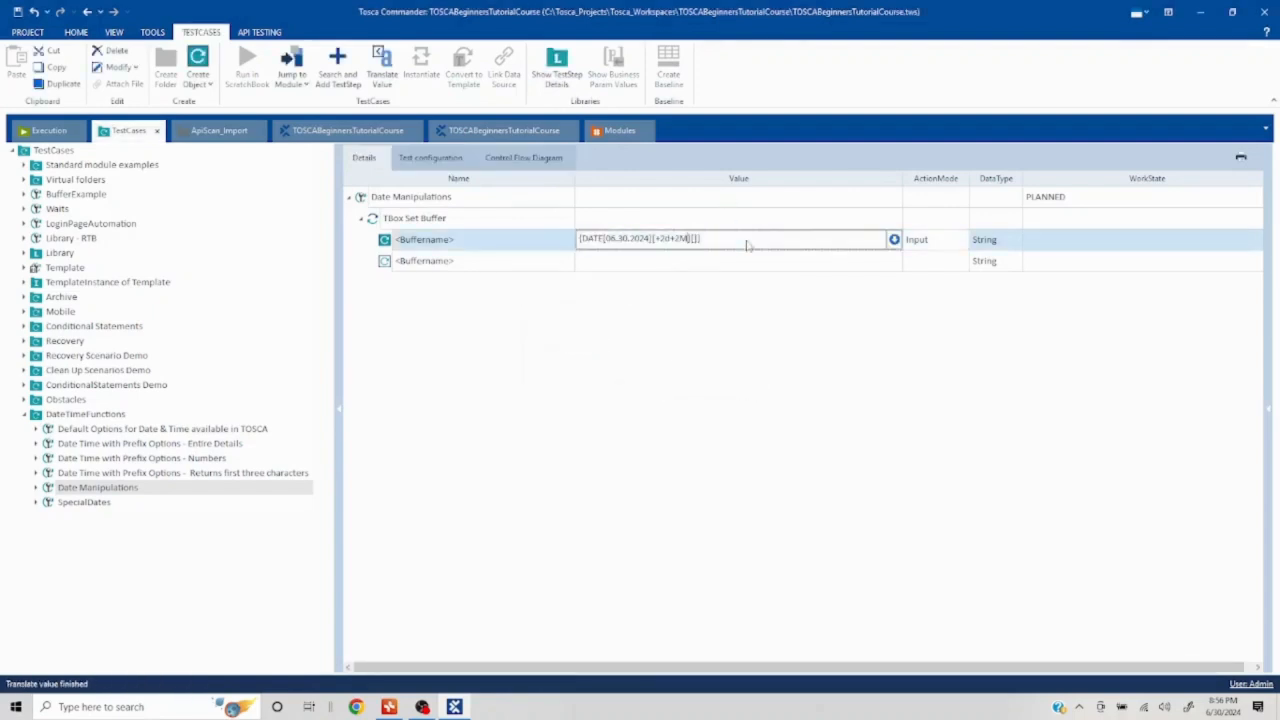
click(432, 158)
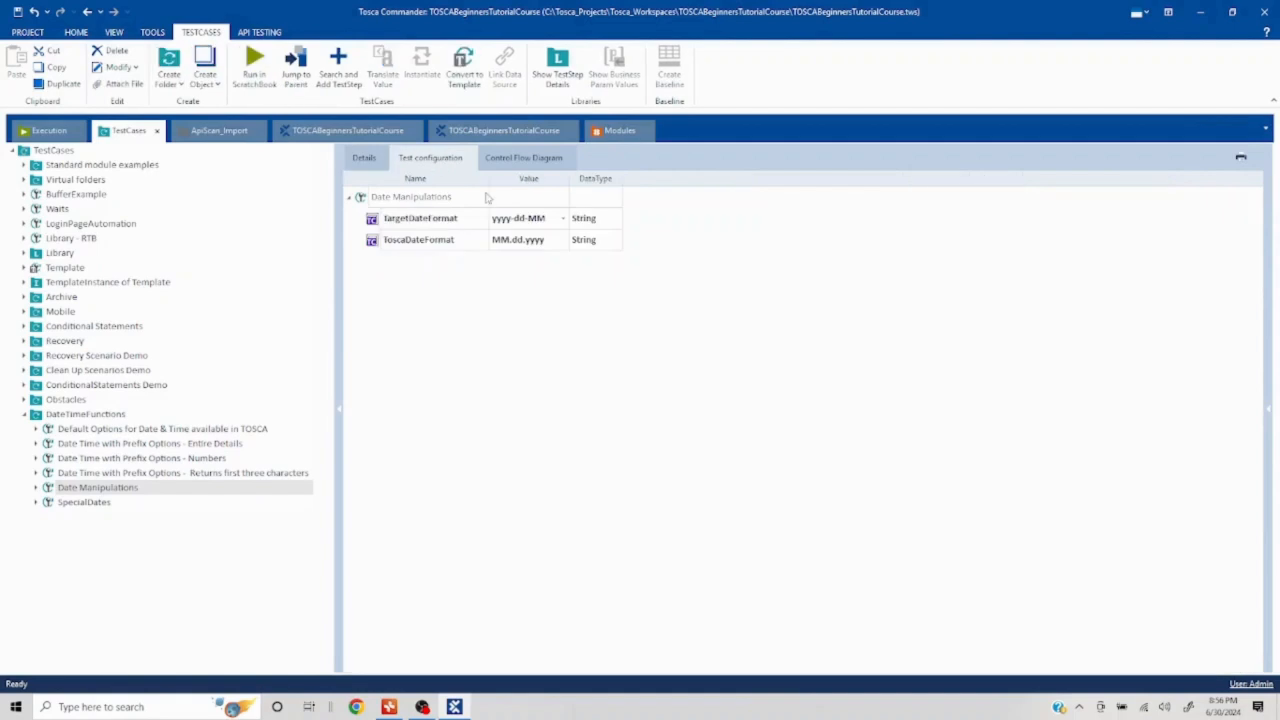
click(550, 218)
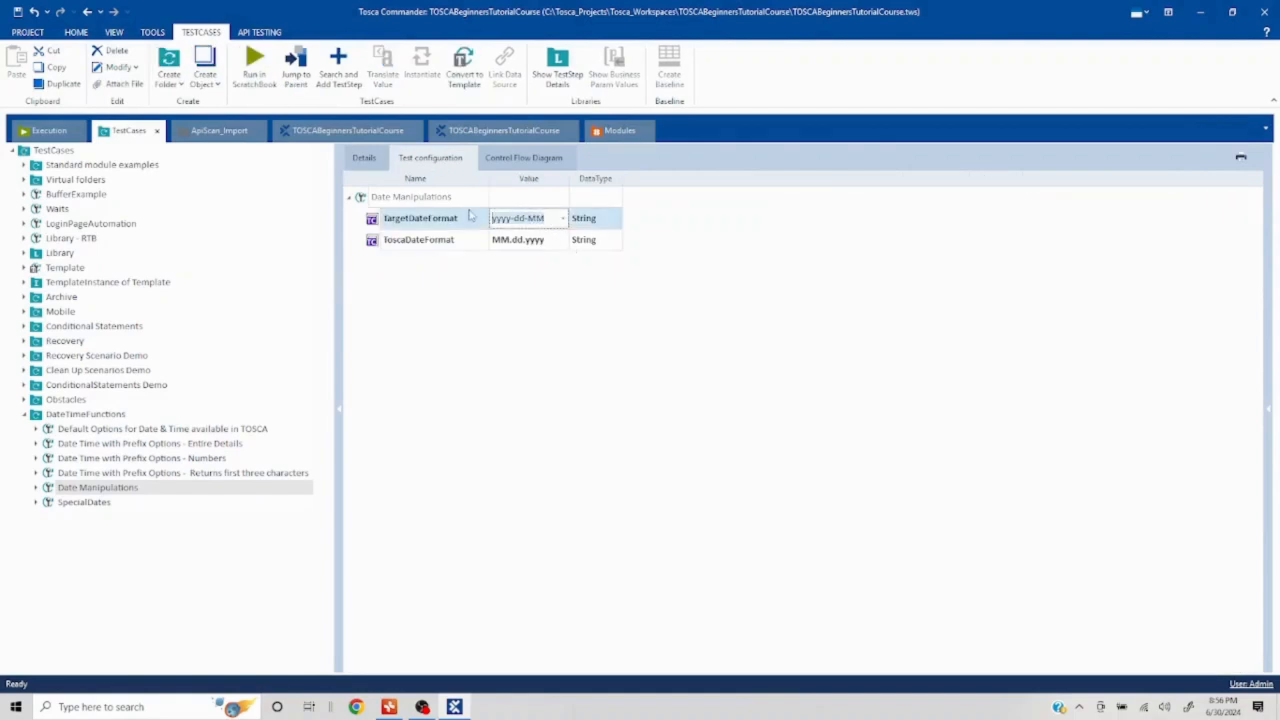
key(ctrl+a)
text(dd.MM.yyyy)
click(523, 318)
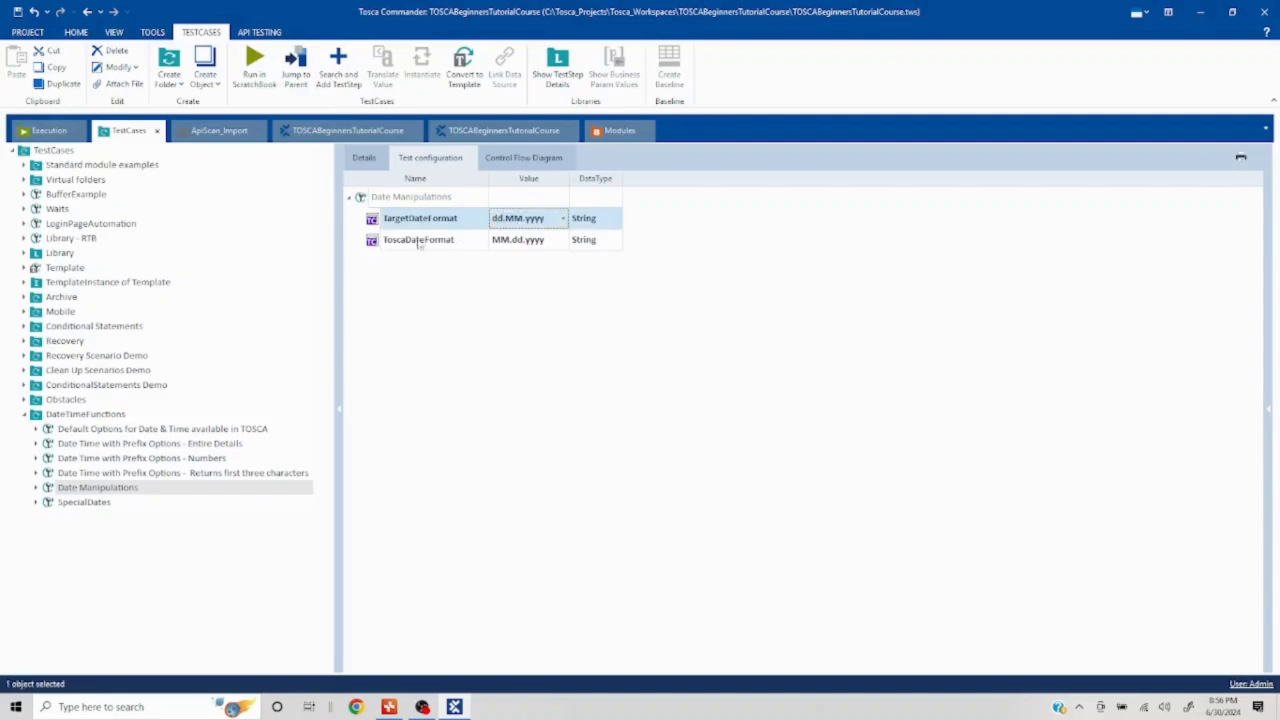
Translate the DATE value with the +2d+2M offset under the new target format, inspect the returned day and year, and close the result
click(366, 159)
right_click(463, 248)
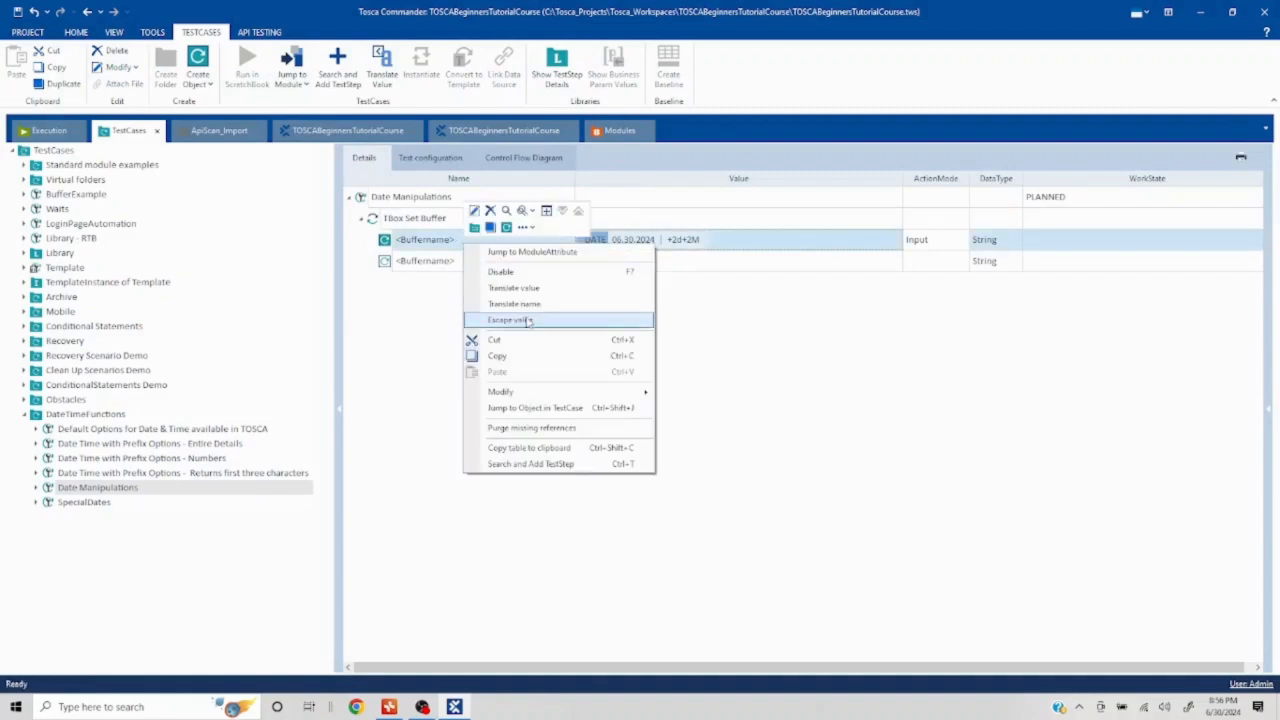
click(505, 289)
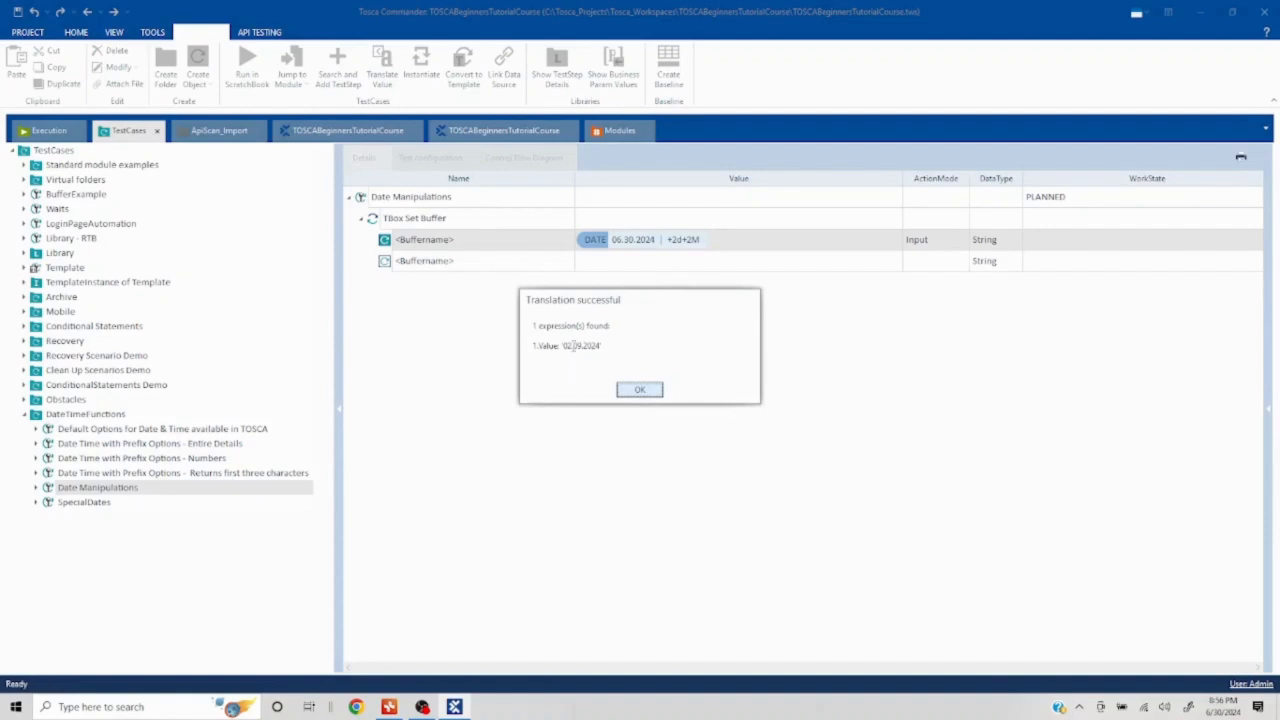
click(563, 345)
drag(600, 346, 588, 349)
click(640, 389)
Append +2y to the DATE expression's offset and remove the +2d+2M part, leaving only +2y
click(745, 248)
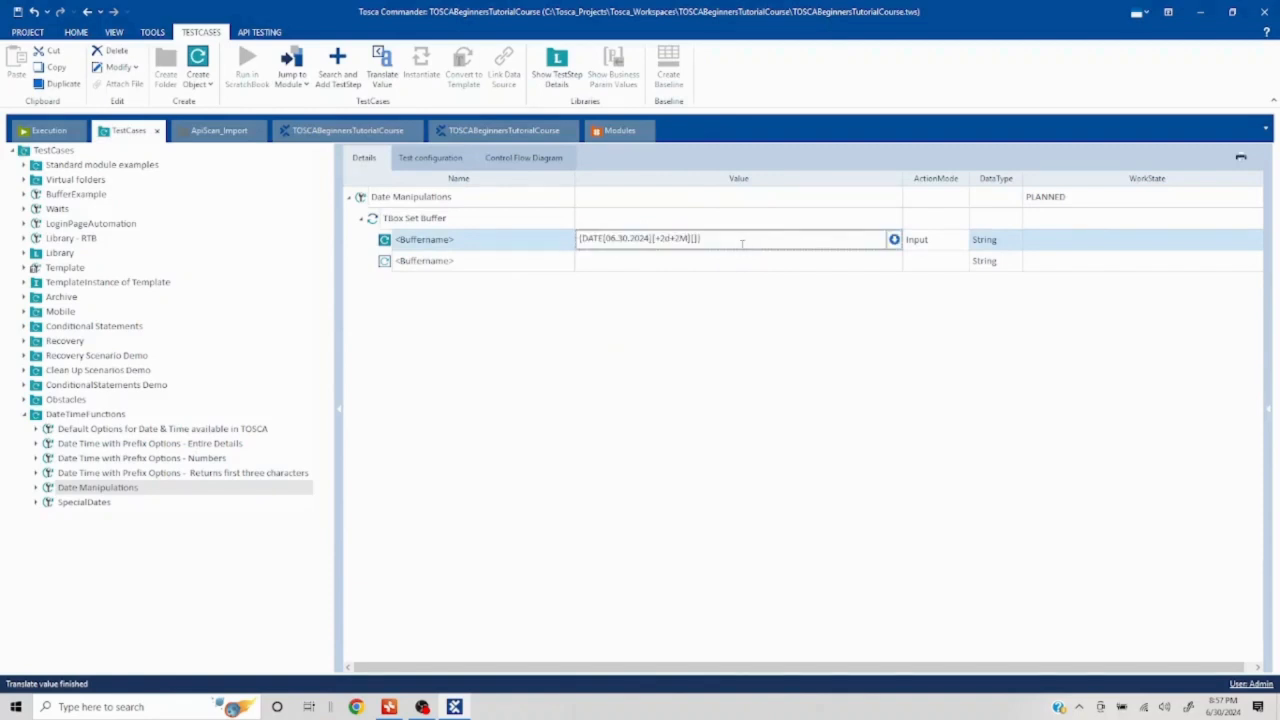
text(+2y)
click(683, 314)
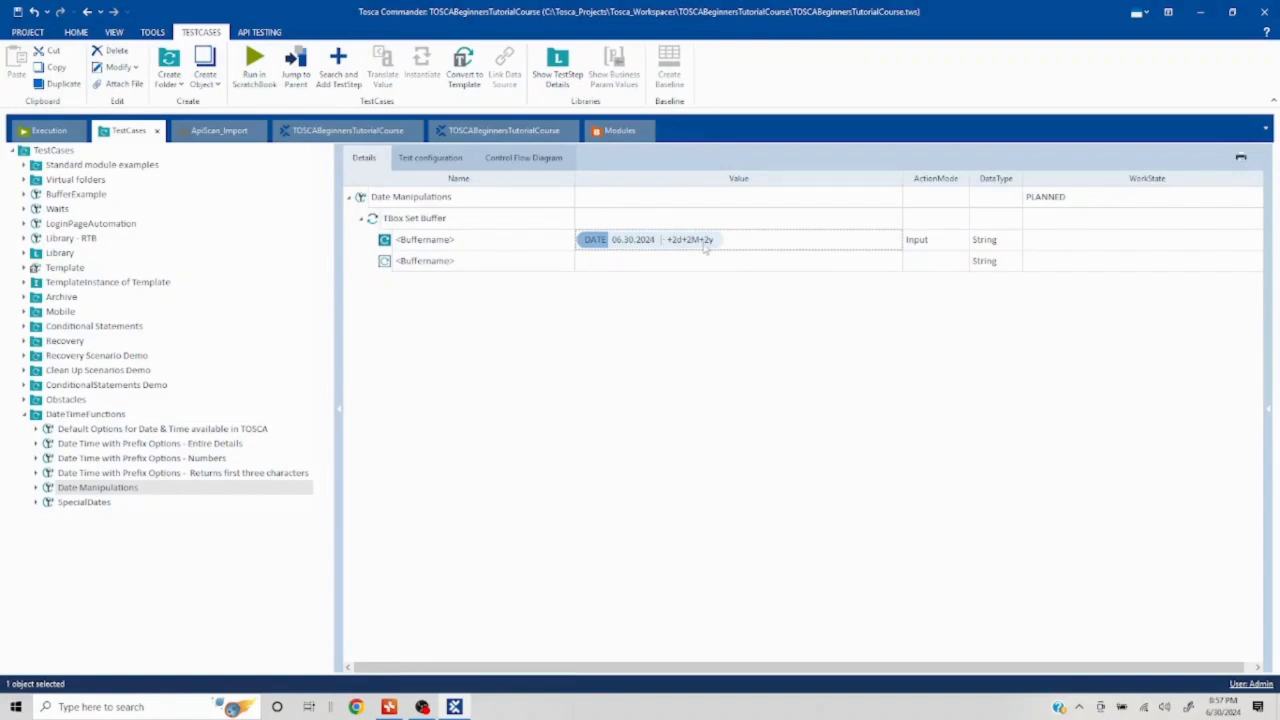
click(698, 240)
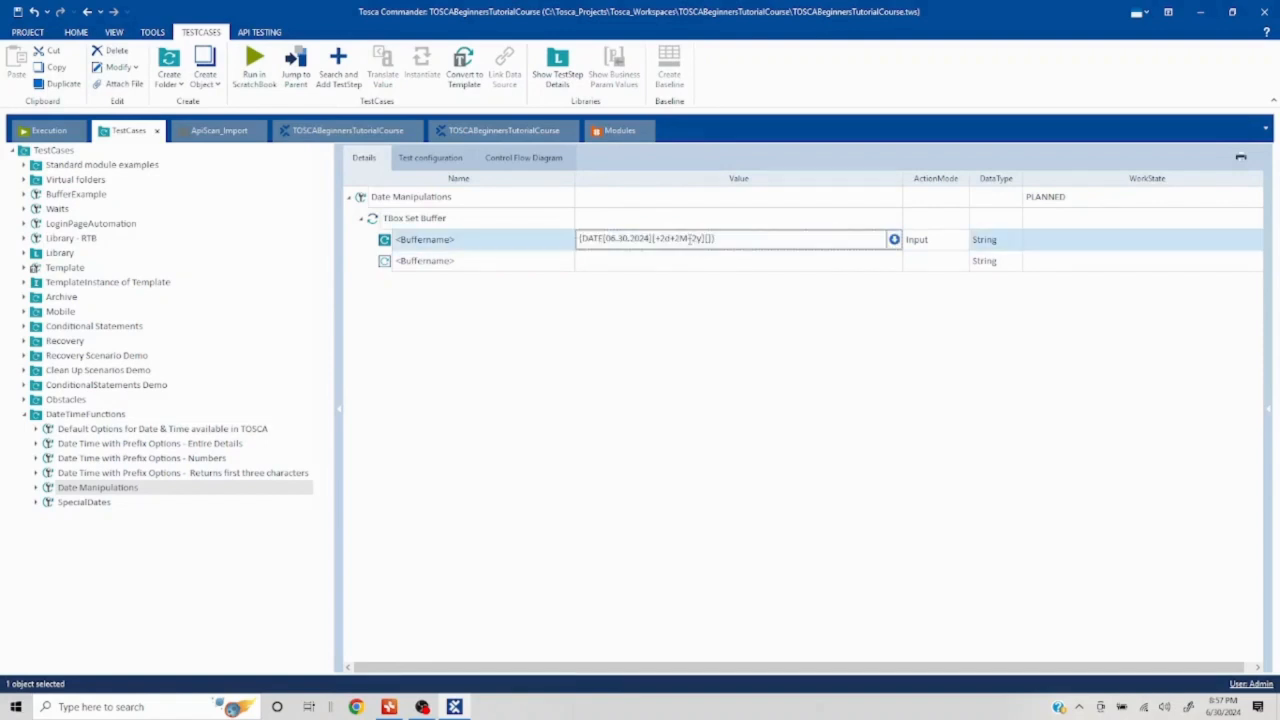
drag(683, 238, 657, 242)
key(BackSpace)
click(660, 372)
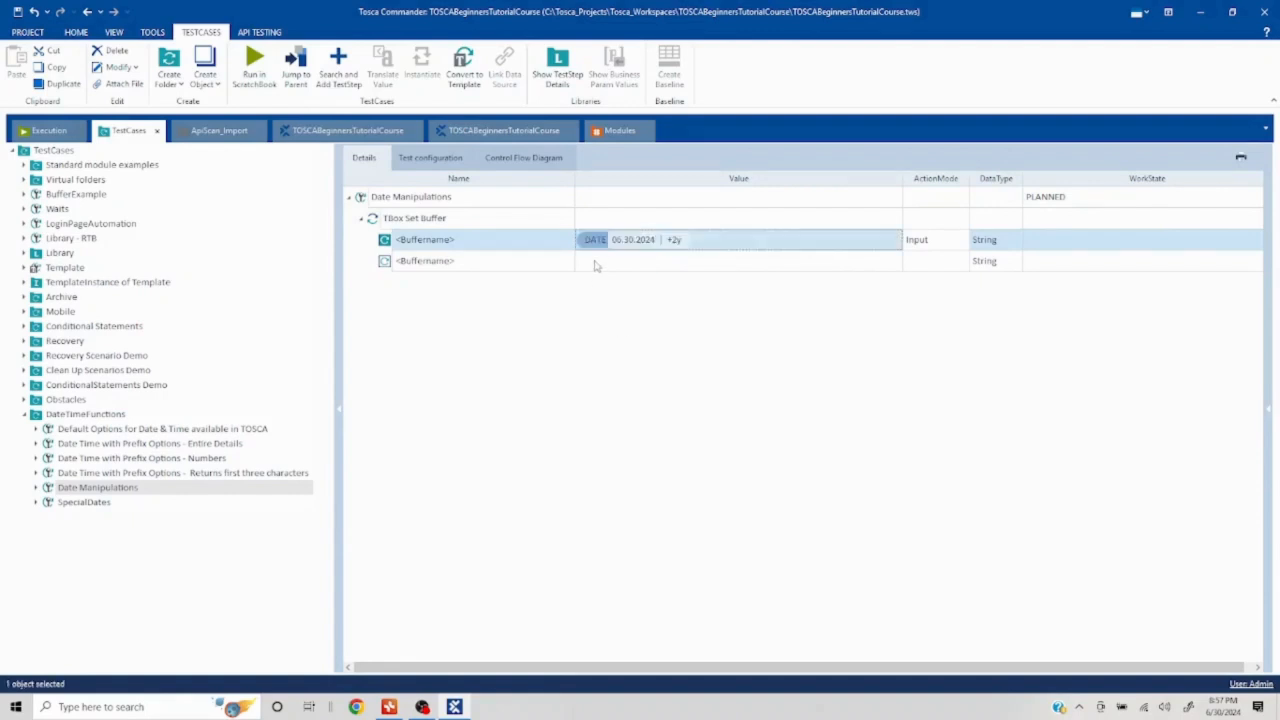
Translate the DATE value with the +2y offset, check the returned date, and close the result
right_click(524, 241)
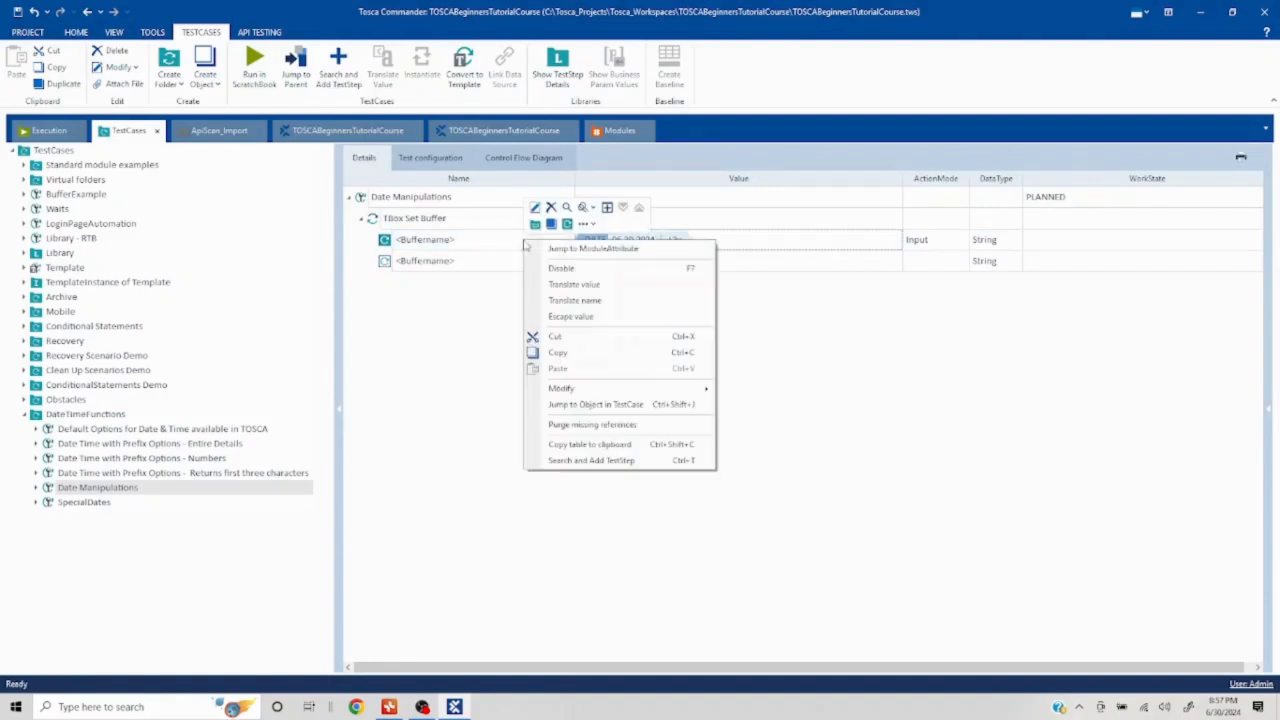
click(580, 285)
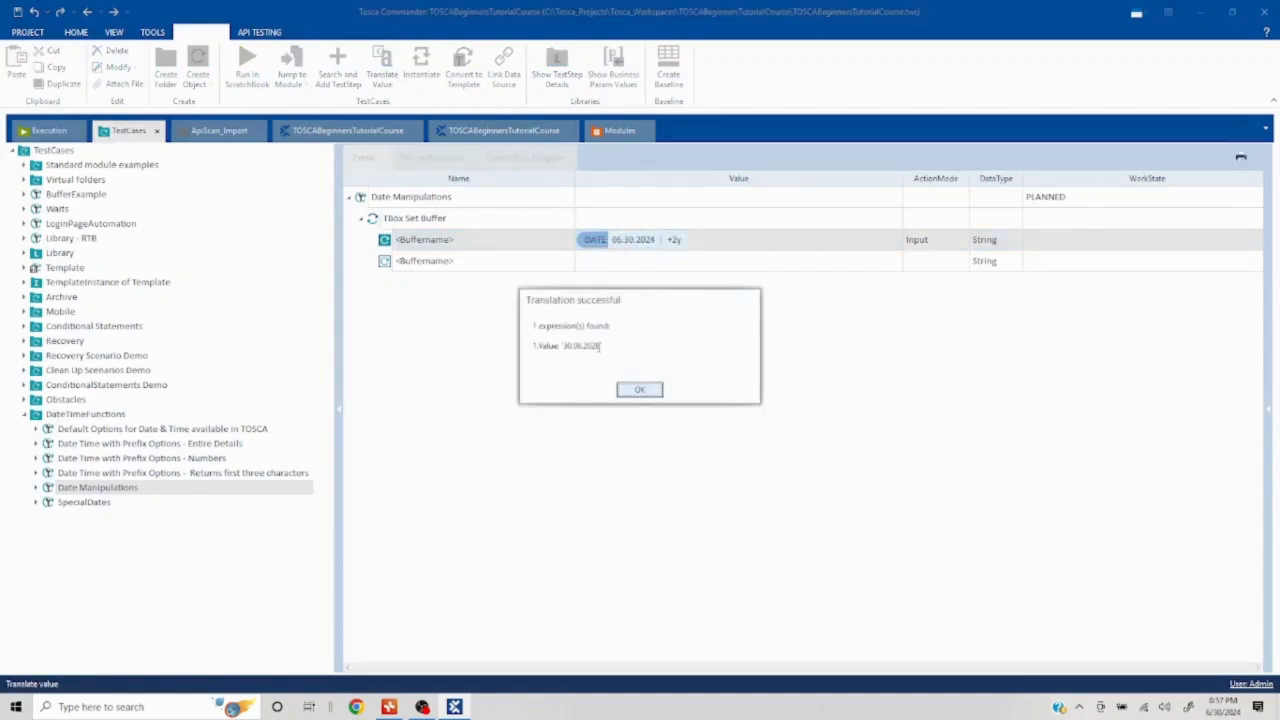
drag(600, 345, 561, 346)
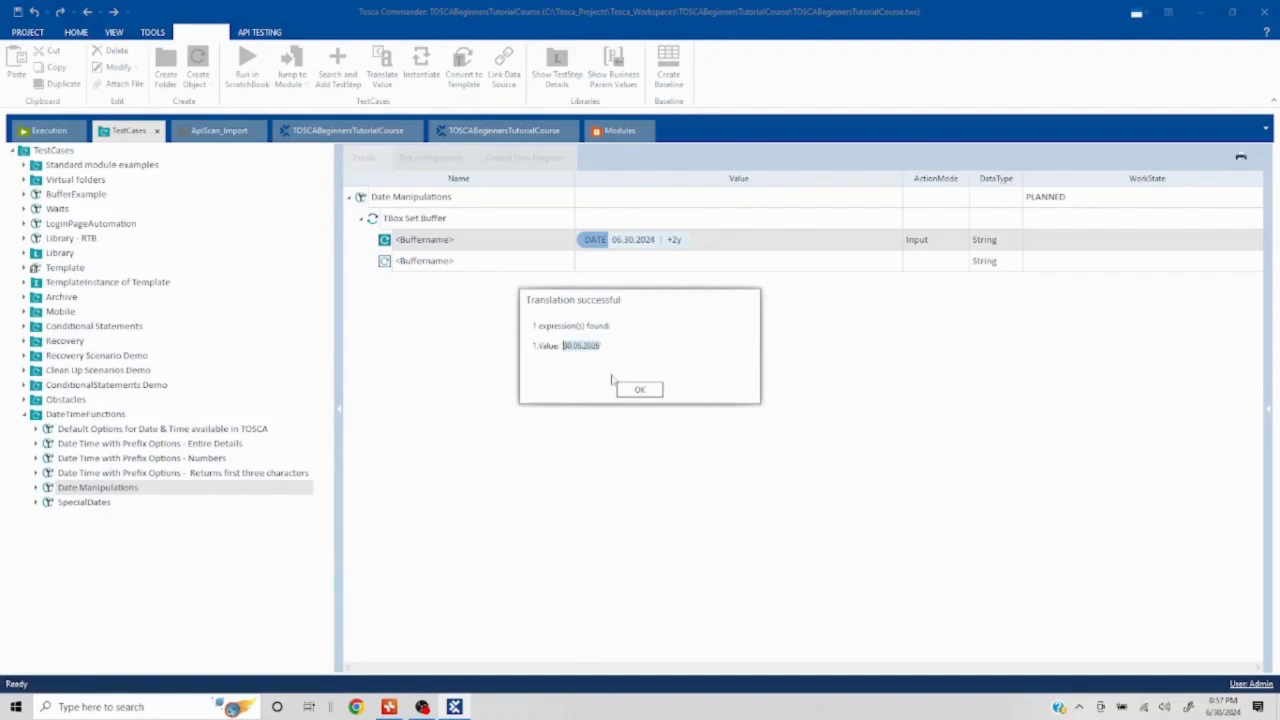
click(639, 389)
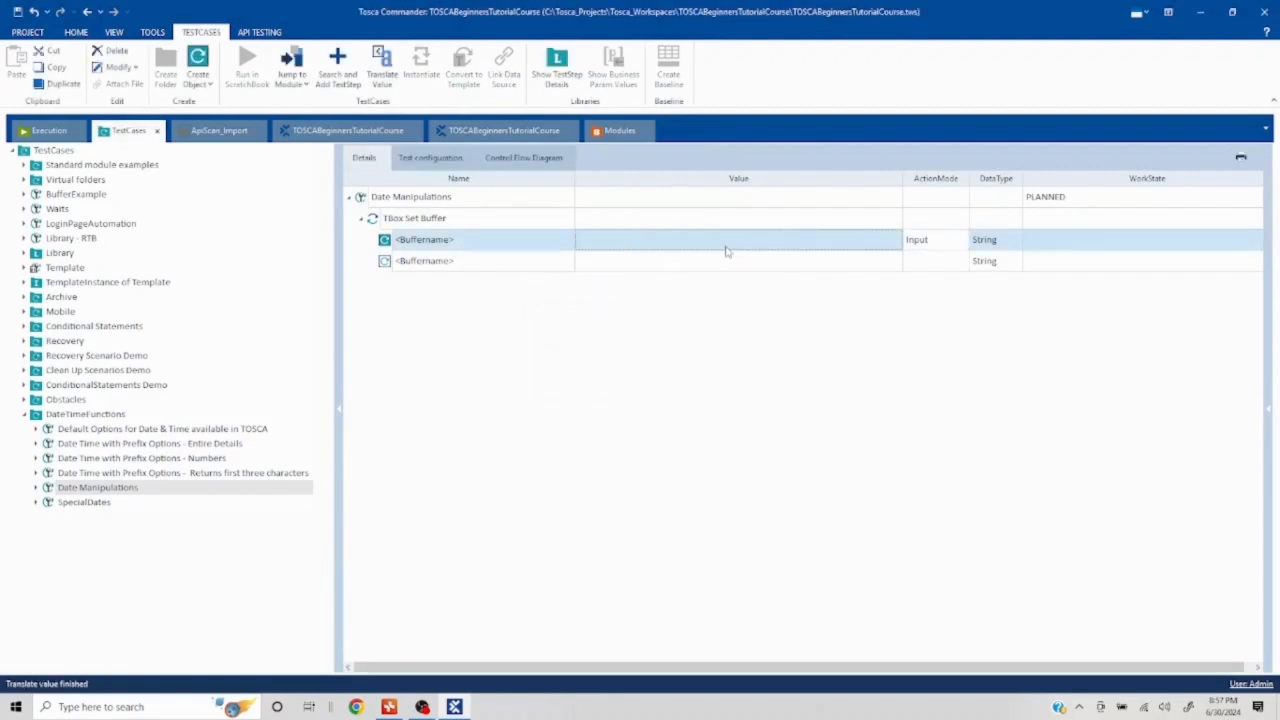
Change the offset in the DATE expression to -2y
click(712, 245)
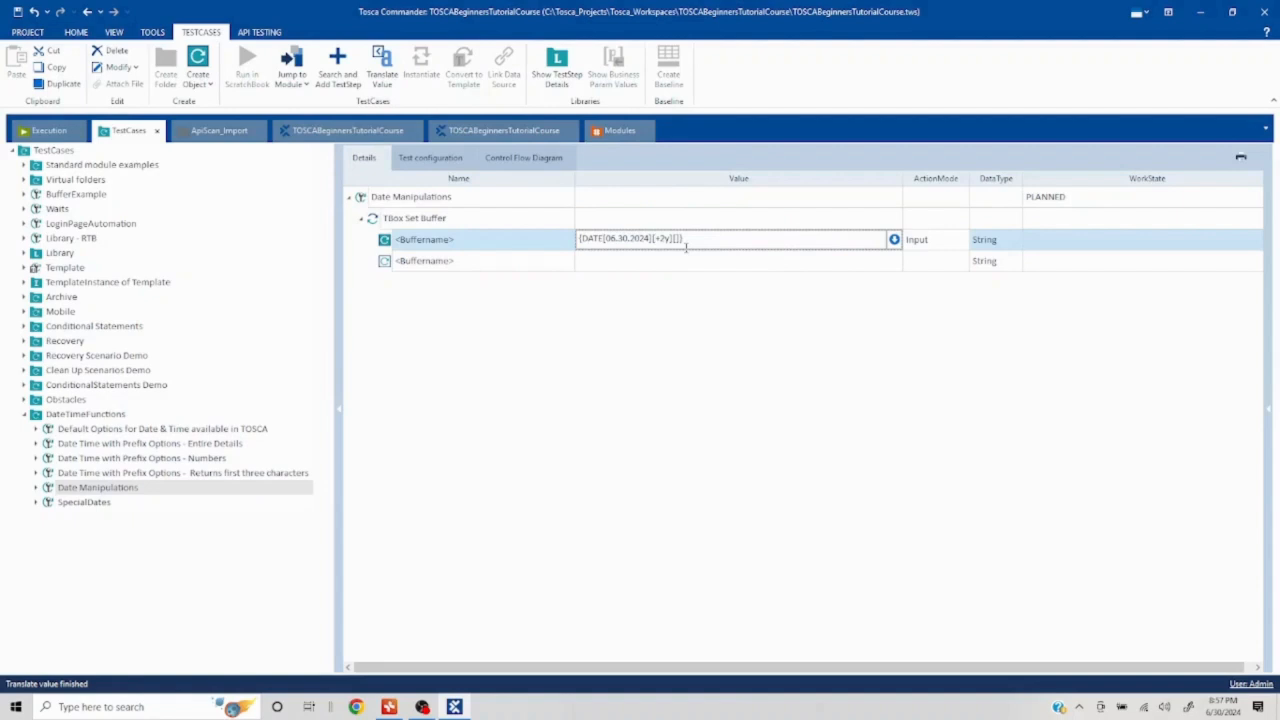
key(BackSpace)
text(-)
key(Return)
Translate the DATE value with the -2y offset, check the returned year, and close the result
right_click(486, 246)
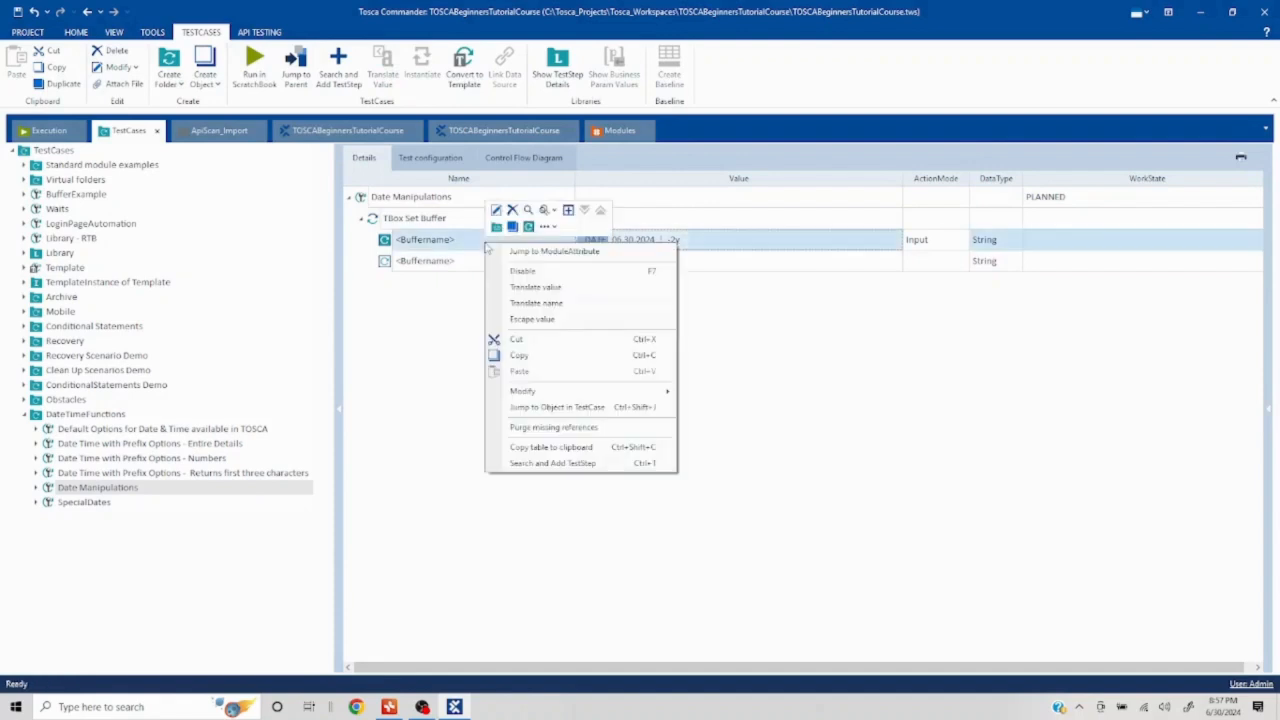
click(543, 290)
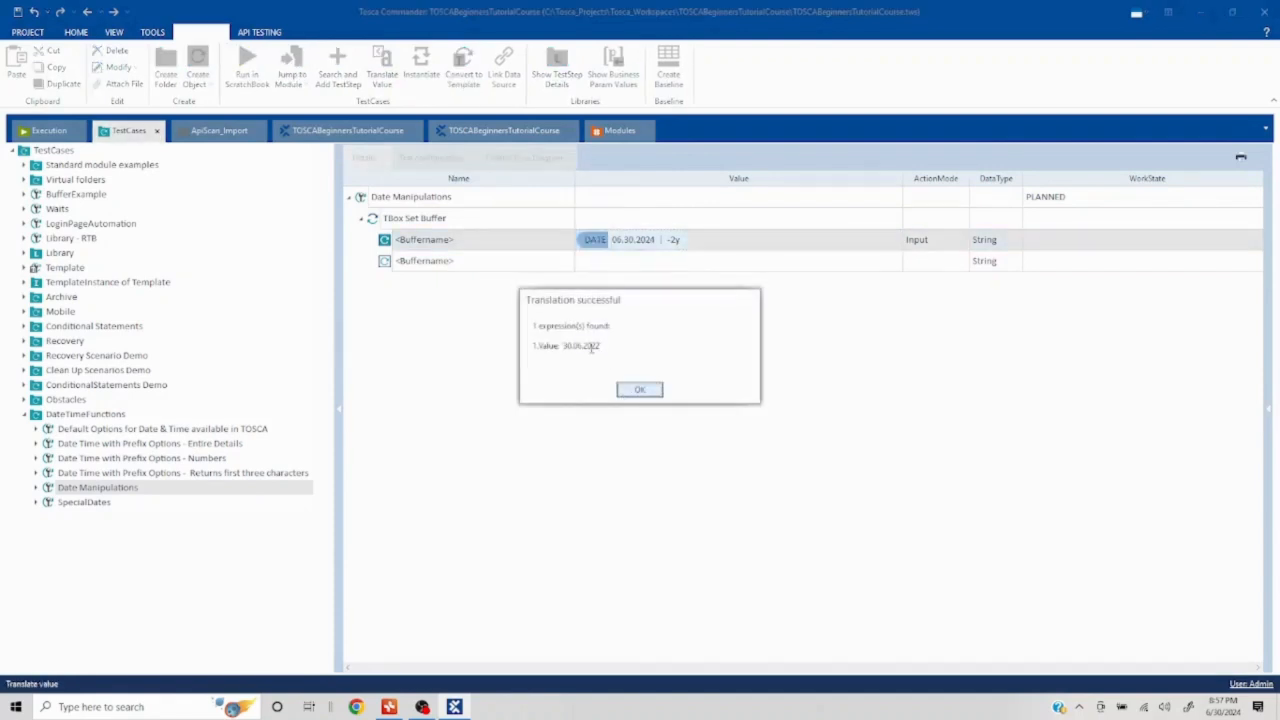
drag(600, 347, 588, 347)
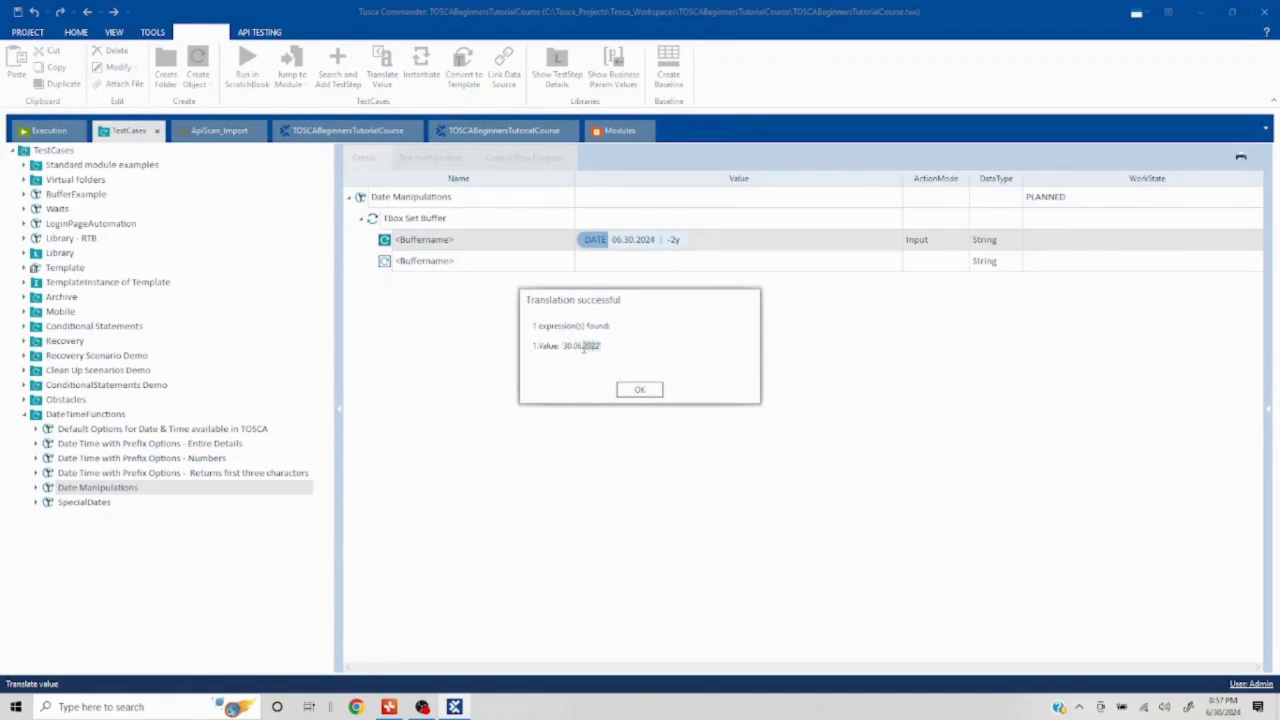
click(640, 389)
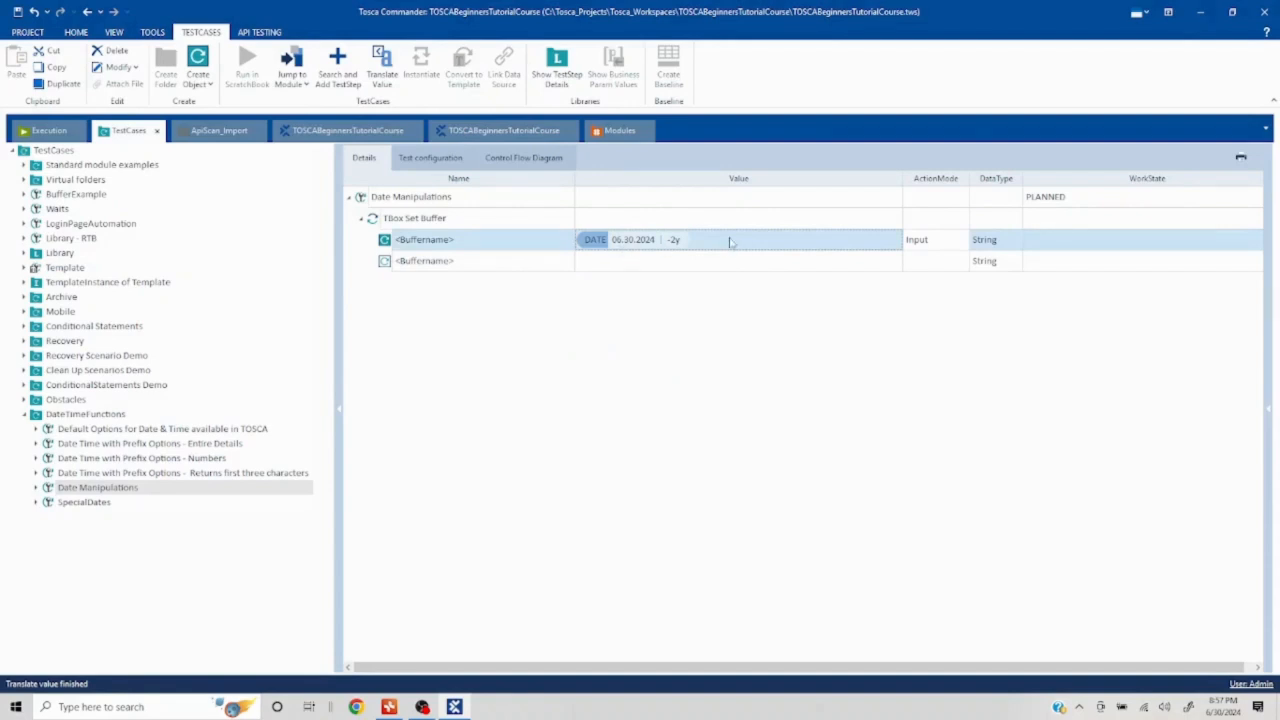
Switch to the Tosca Dates mind map, highlight the "w - workdays" offset unit, and return to Tosca Commander
key(alt+Tab)
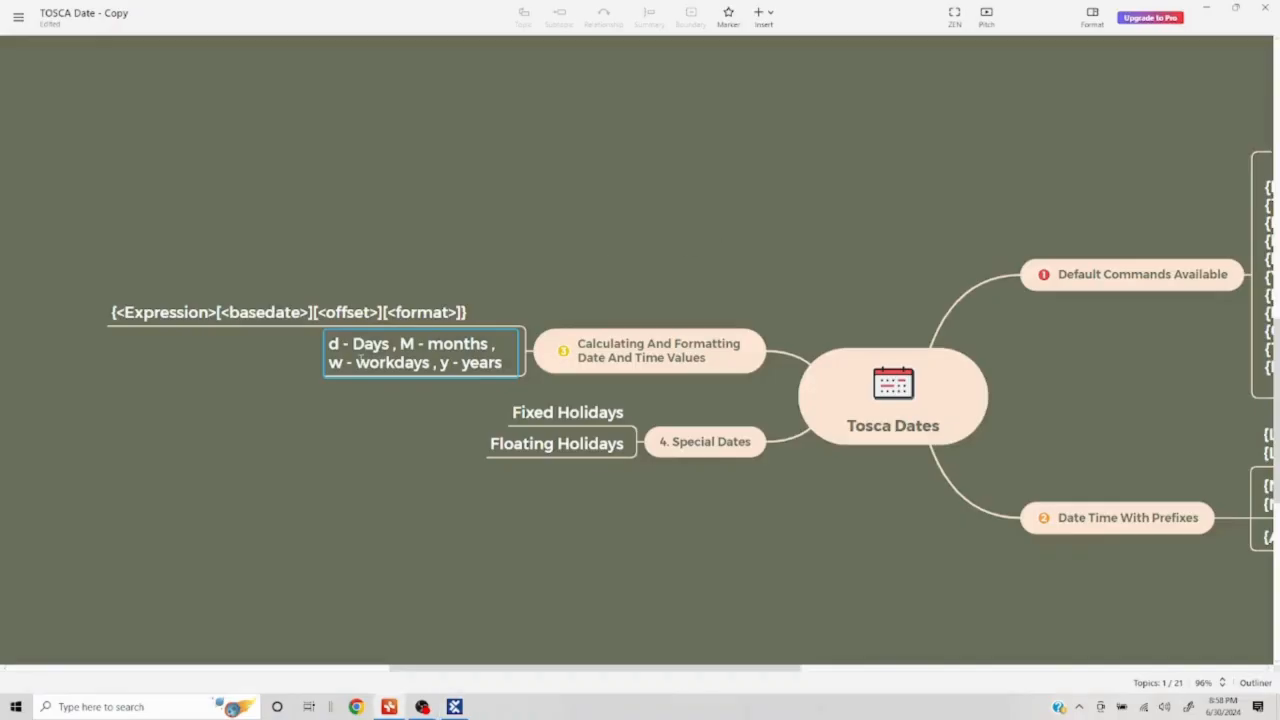
double_click(338, 363)
drag(432, 364, 328, 363)
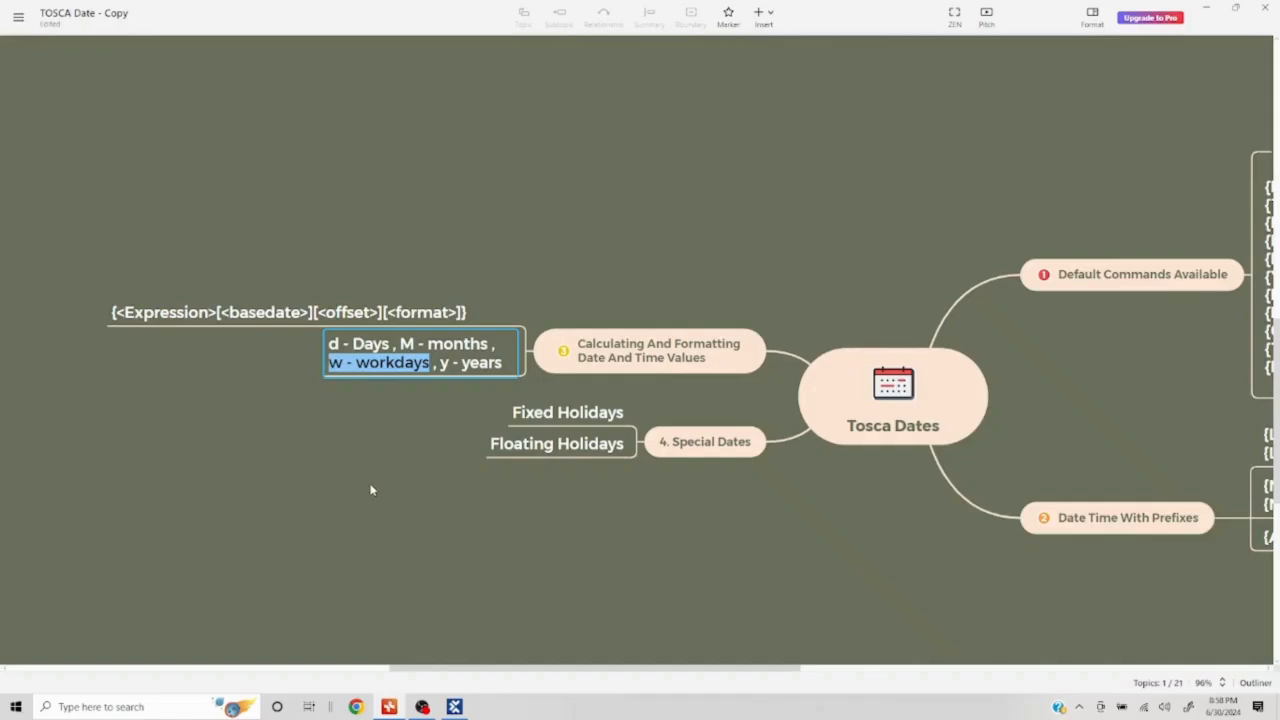
key(alt+Tab)
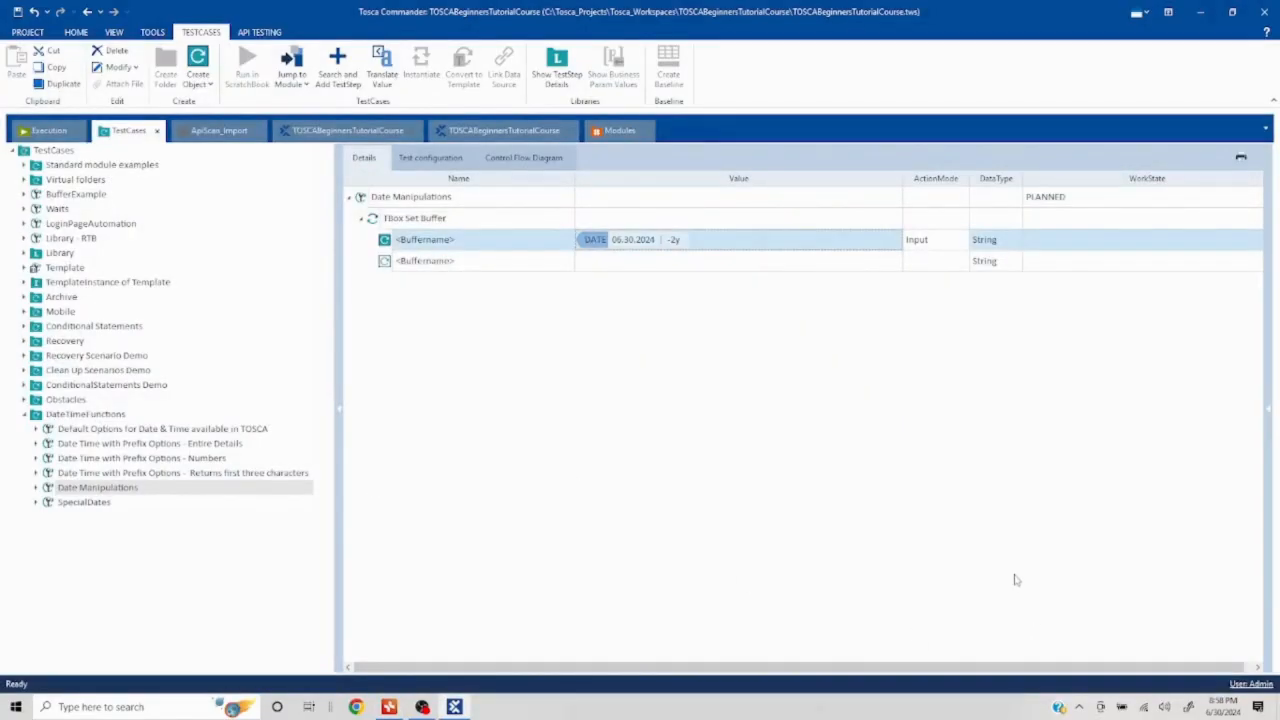
Replace the offset in the DATE expression with +6w, consulting the system calendar for the base date
click(723, 240)
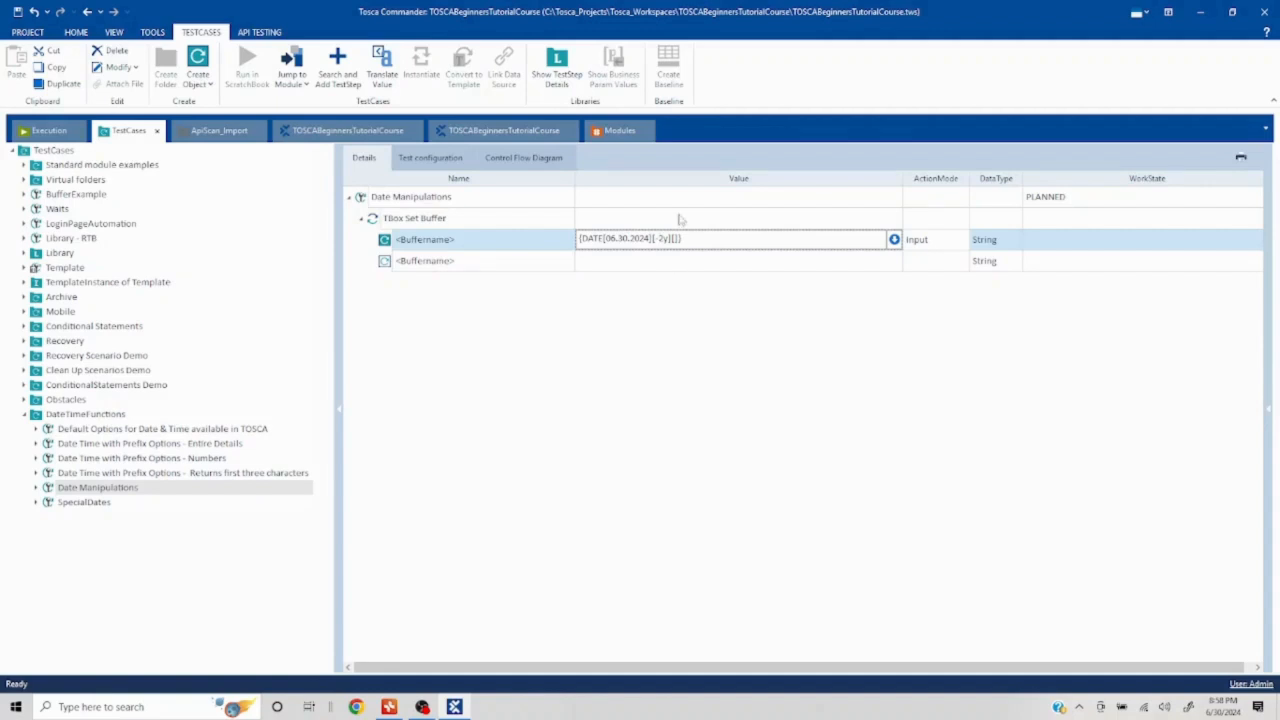
key(BackSpace)
key(BackSpace)
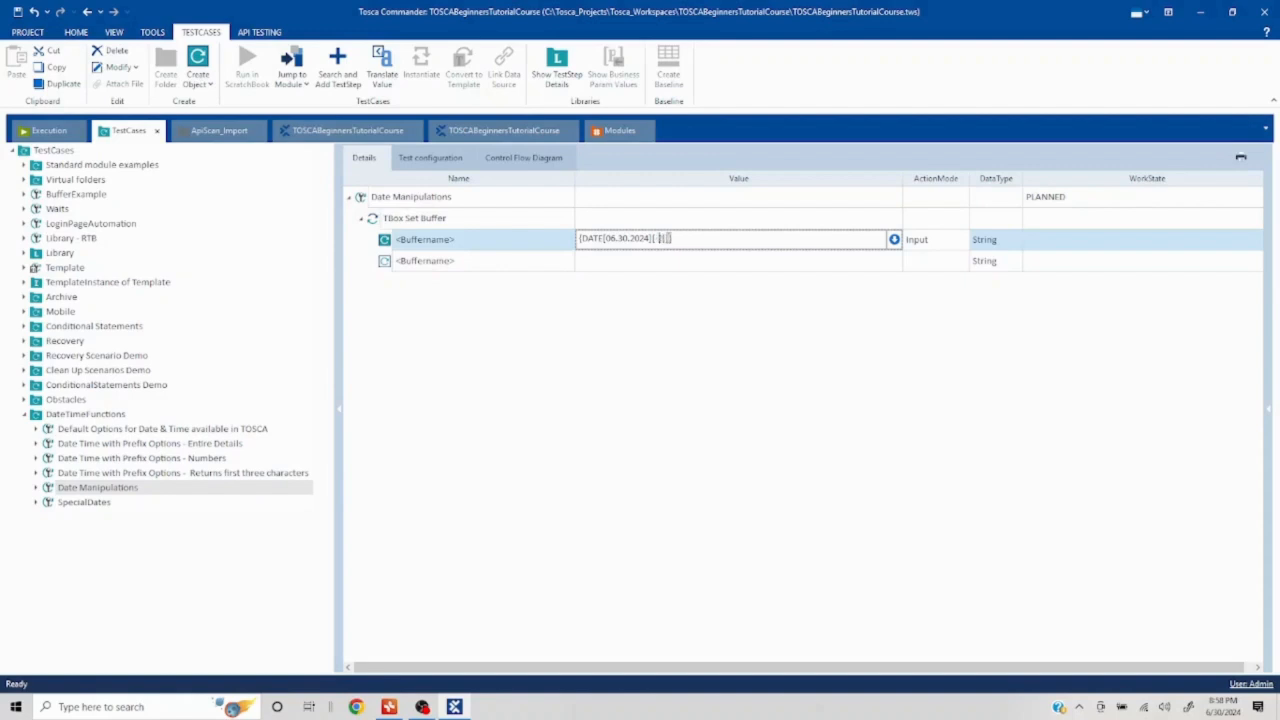
click(1224, 706)
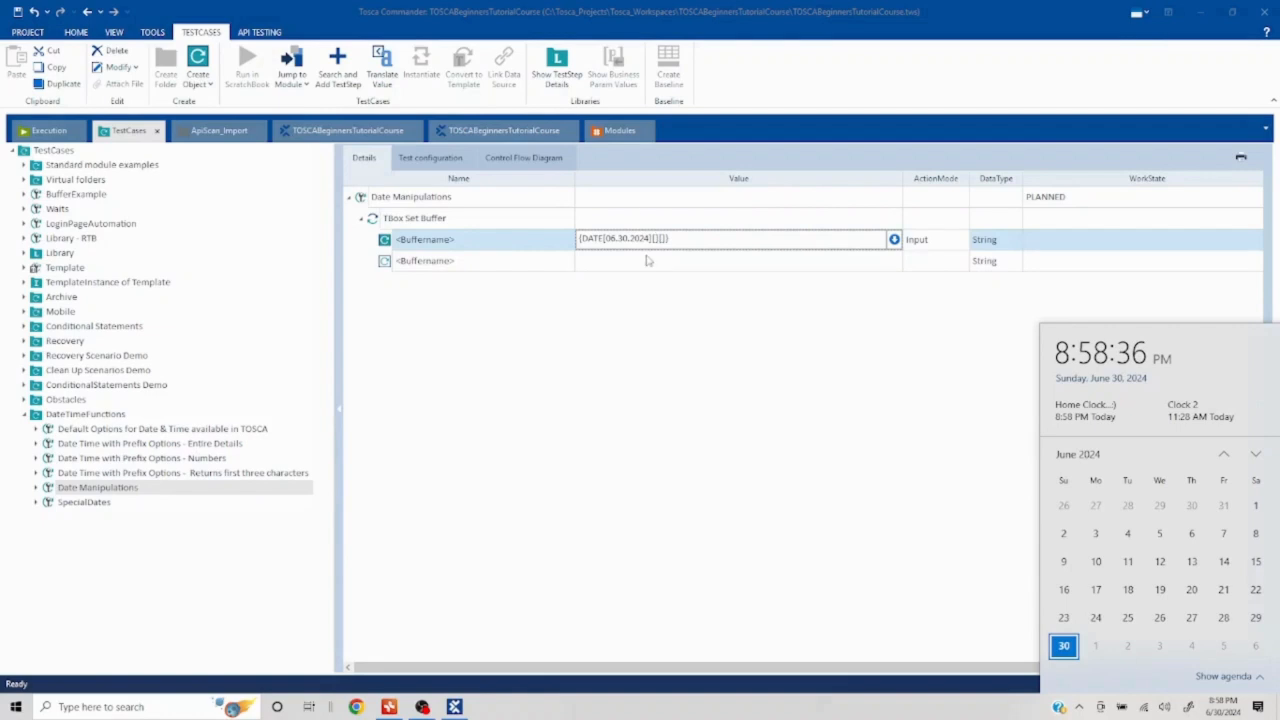
click(679, 289)
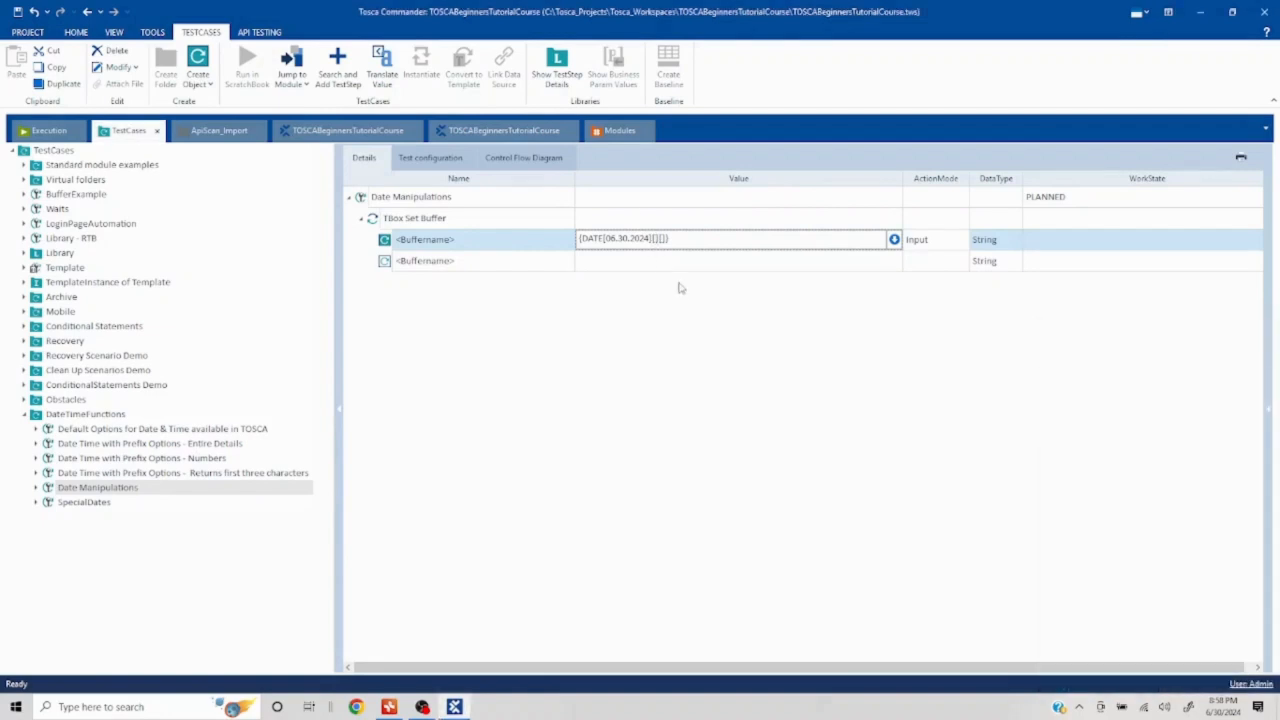
text(+6w)
click(677, 385)
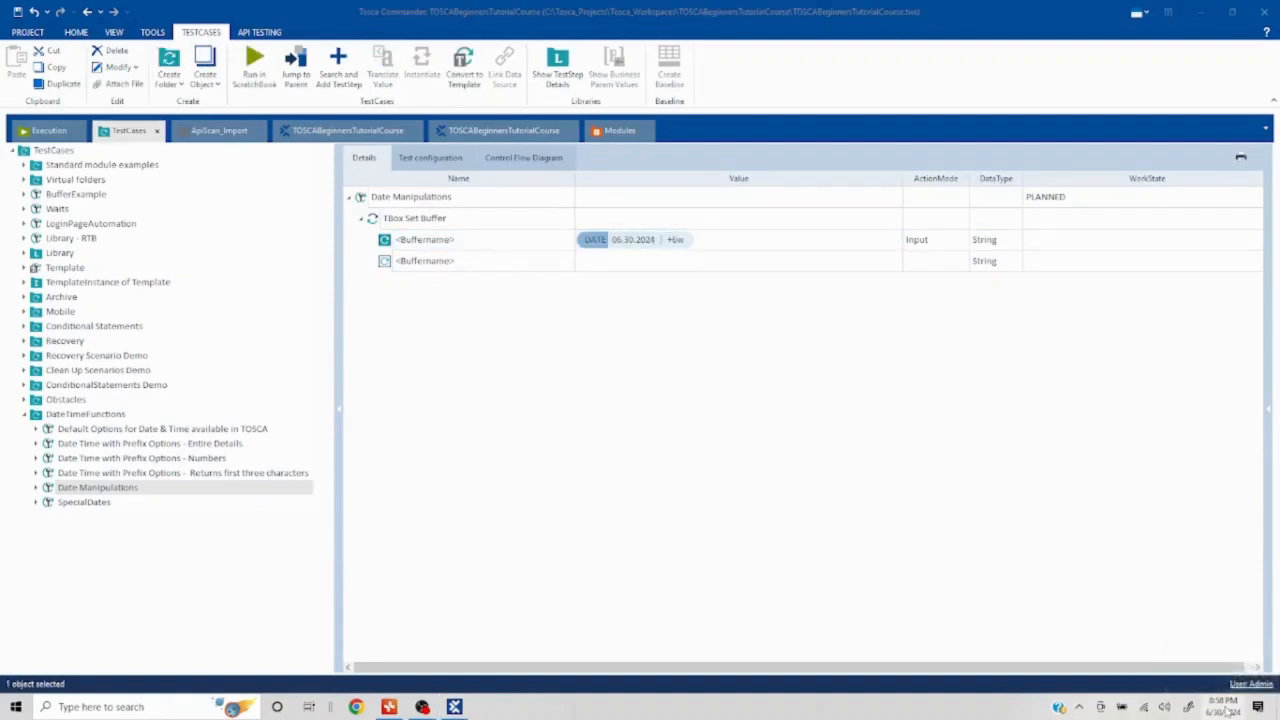
Count six workdays from 06.30.2024 in the system calendar's July 2024 view and close the calendar
click(1226, 710)
click(1256, 455)
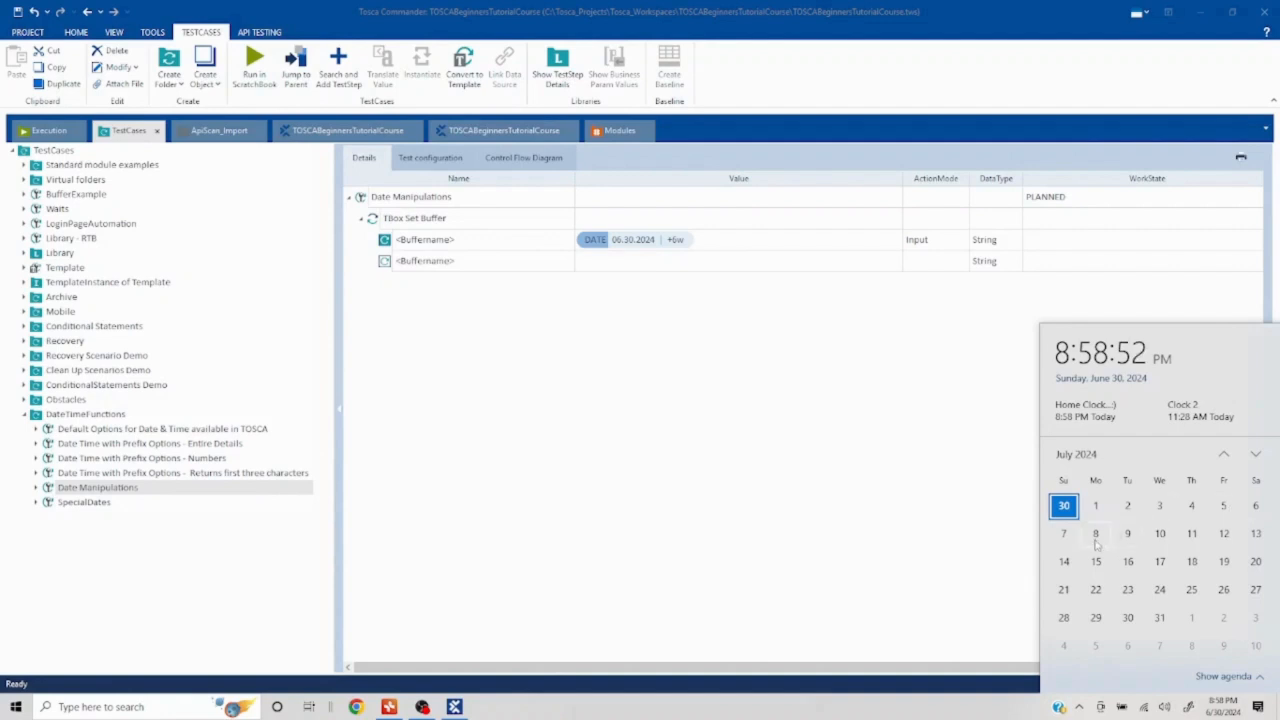
click(522, 295)
Translate the DATE value with the +6w offset, compare the returned date with the July 2024 calendar, and close the result
right_click(489, 246)
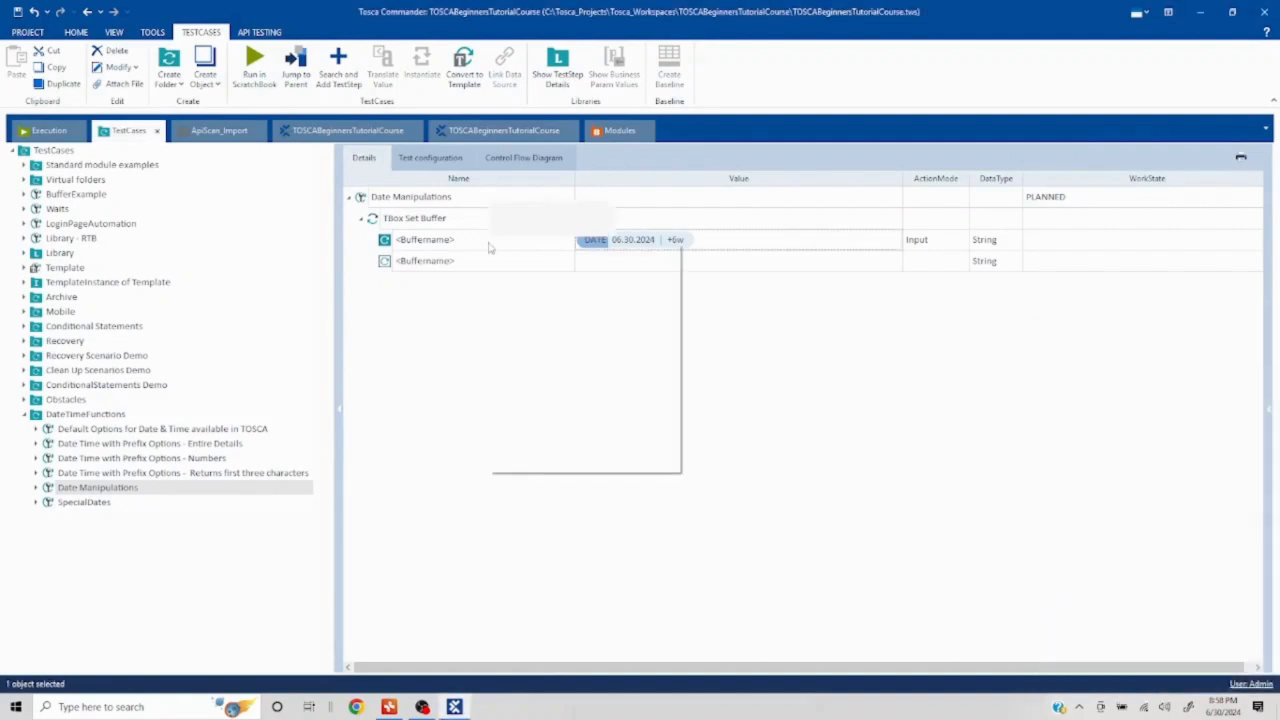
click(582, 288)
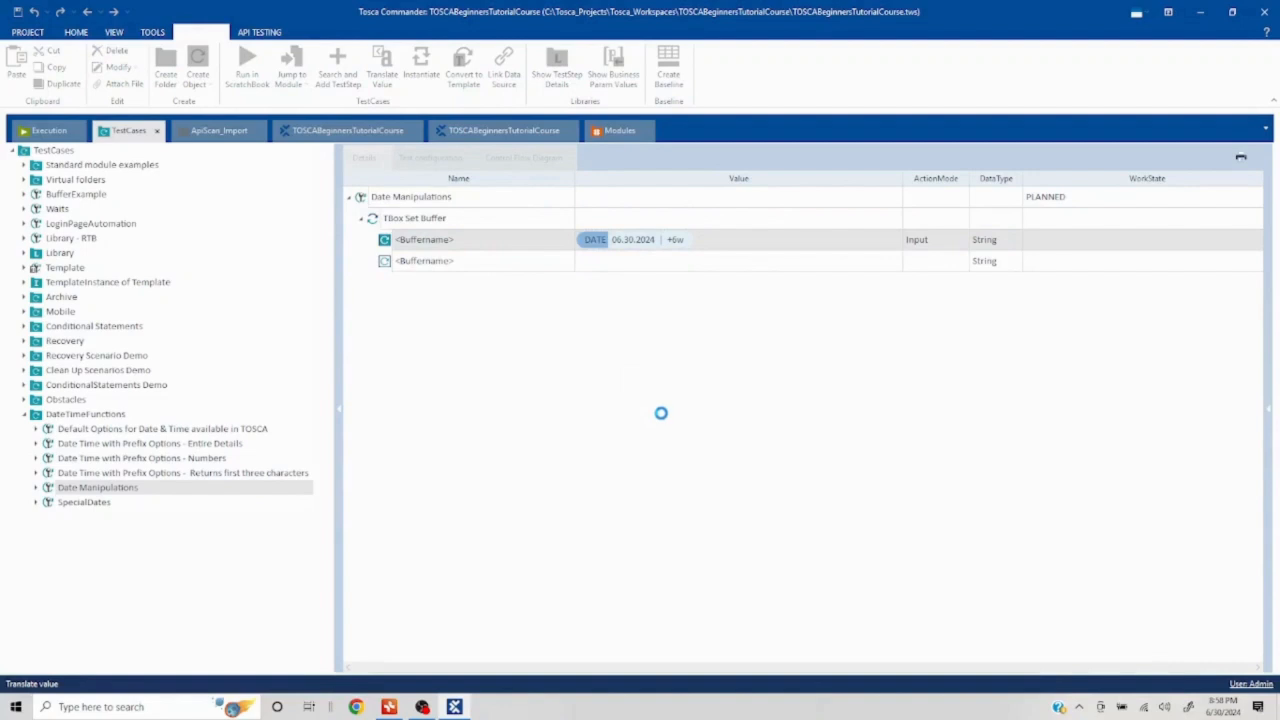
drag(564, 347, 600, 346)
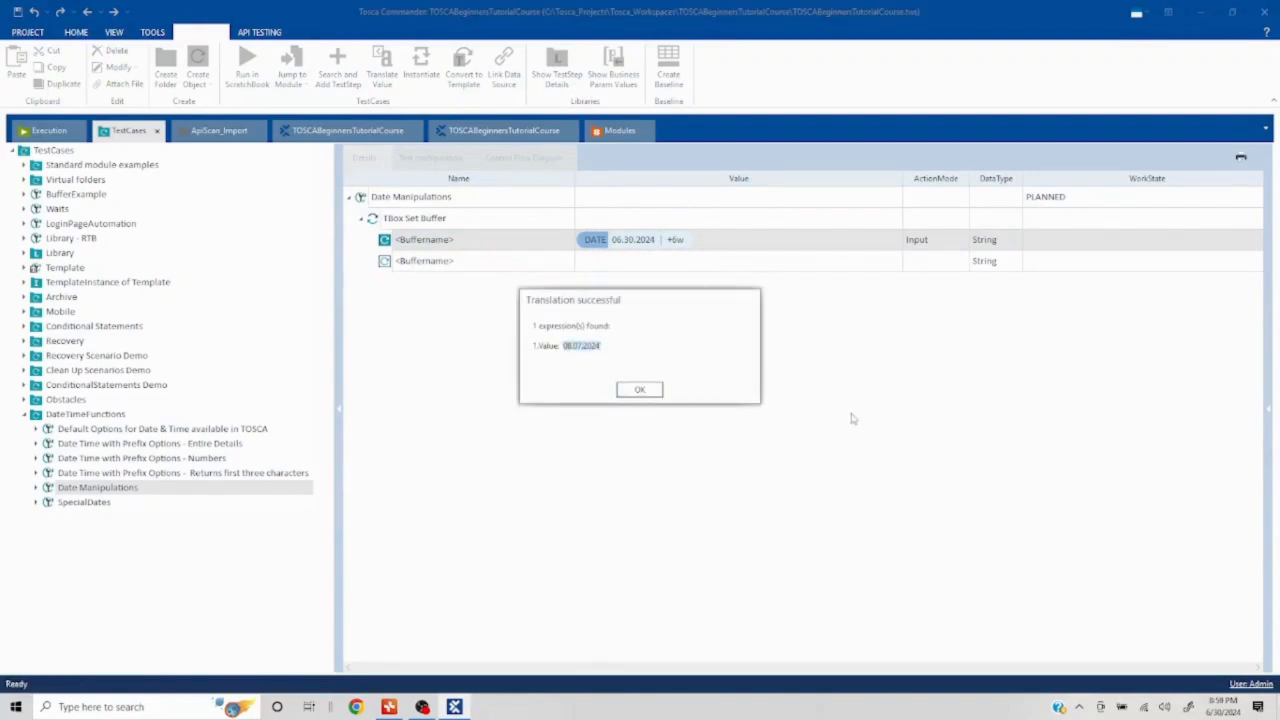
click(1234, 712)
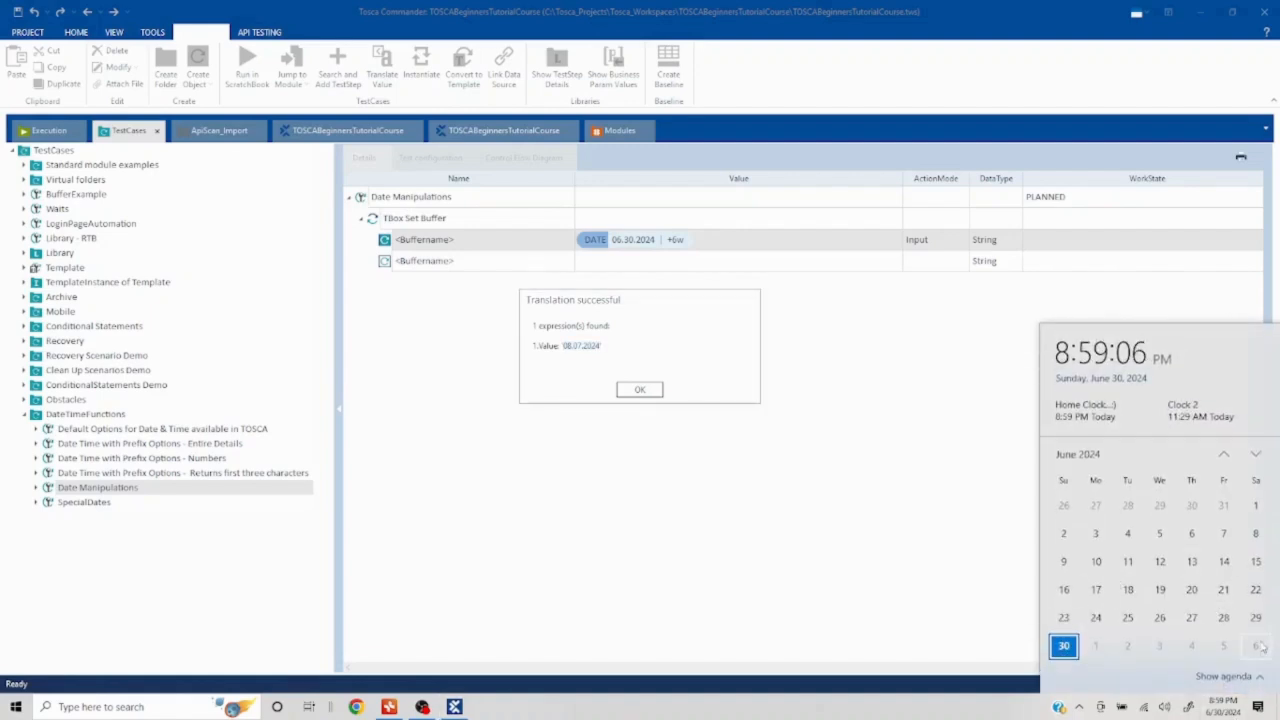
click(1256, 455)
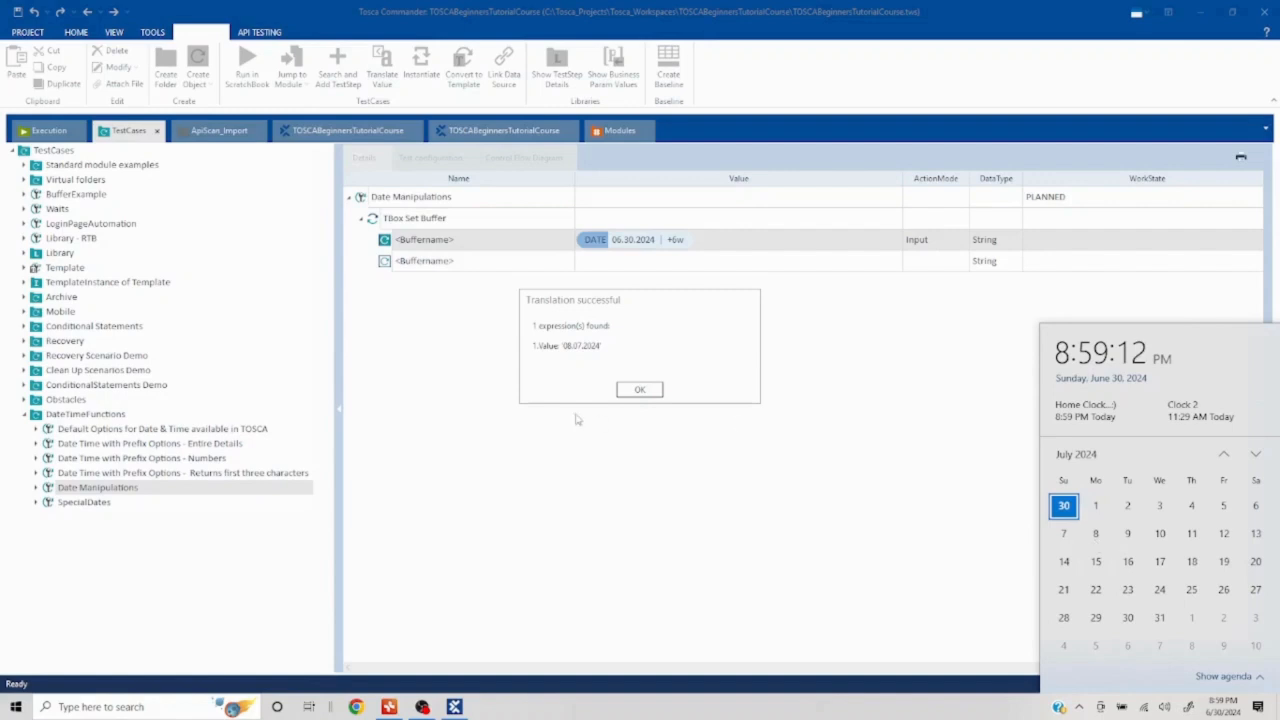
click(646, 390)
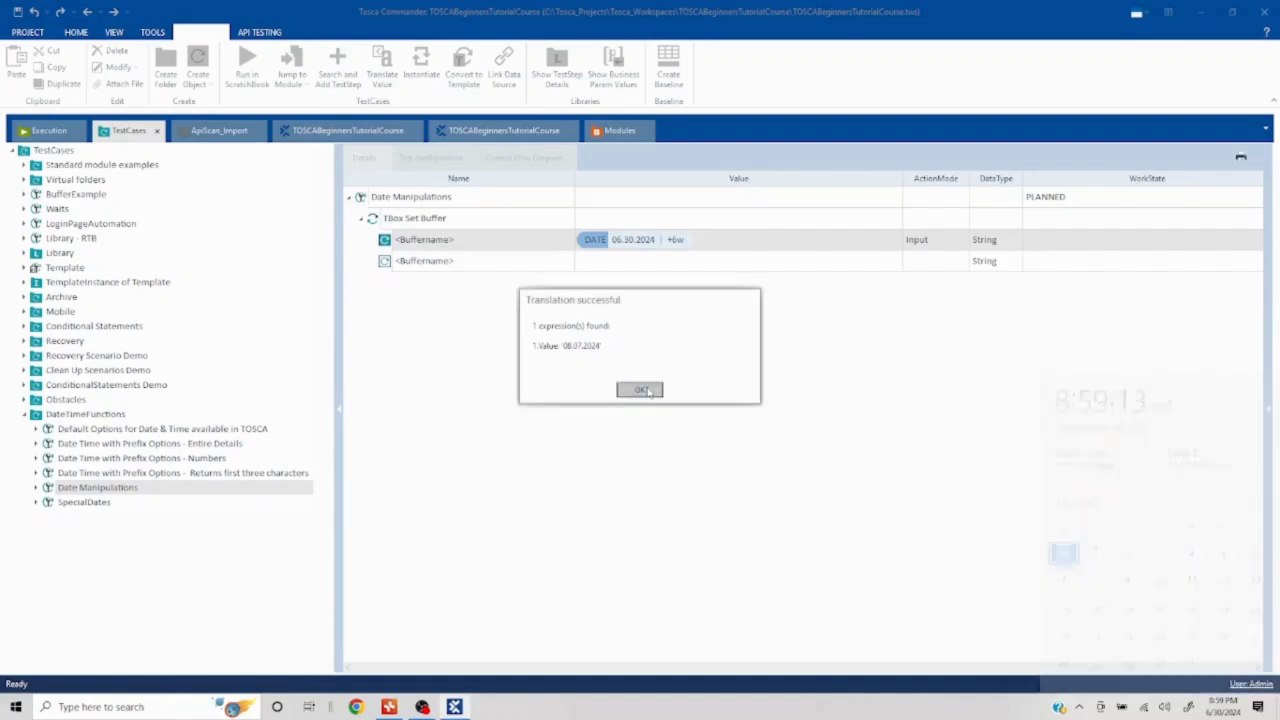
Set the offset in the DATE expression to the combination +2d+6w+2M-2y
click(728, 241)
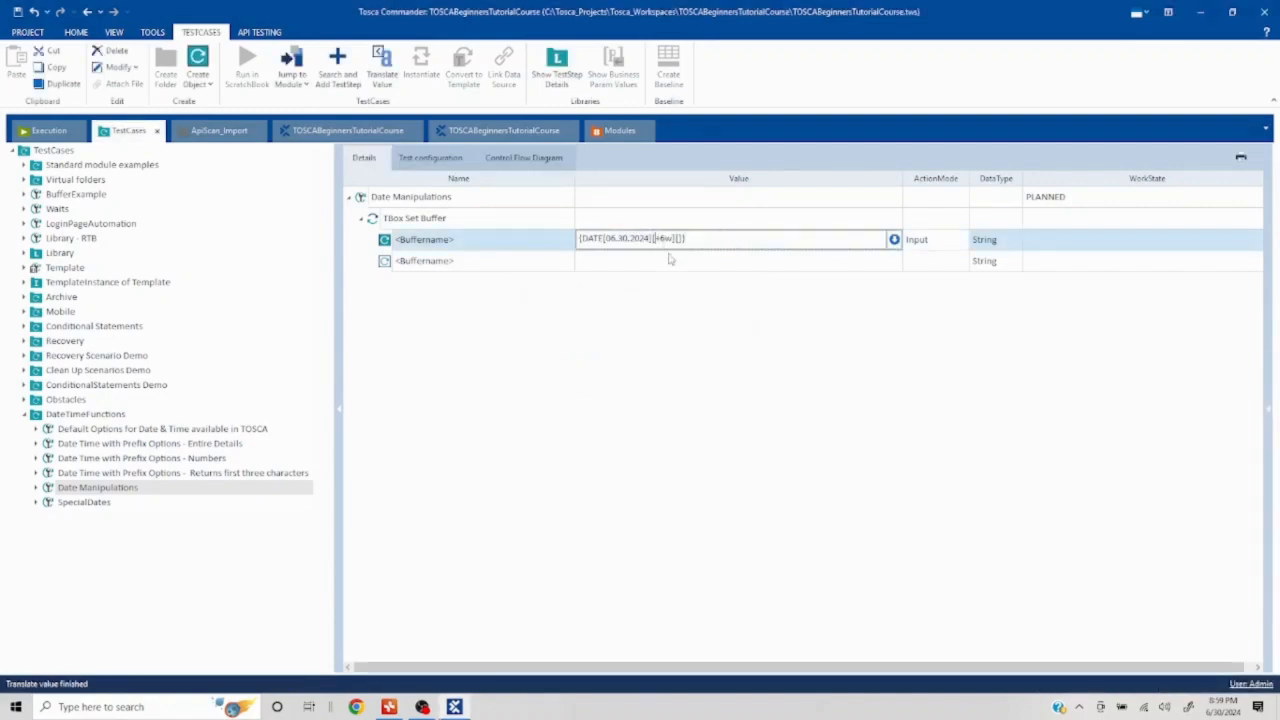
text(+3d)
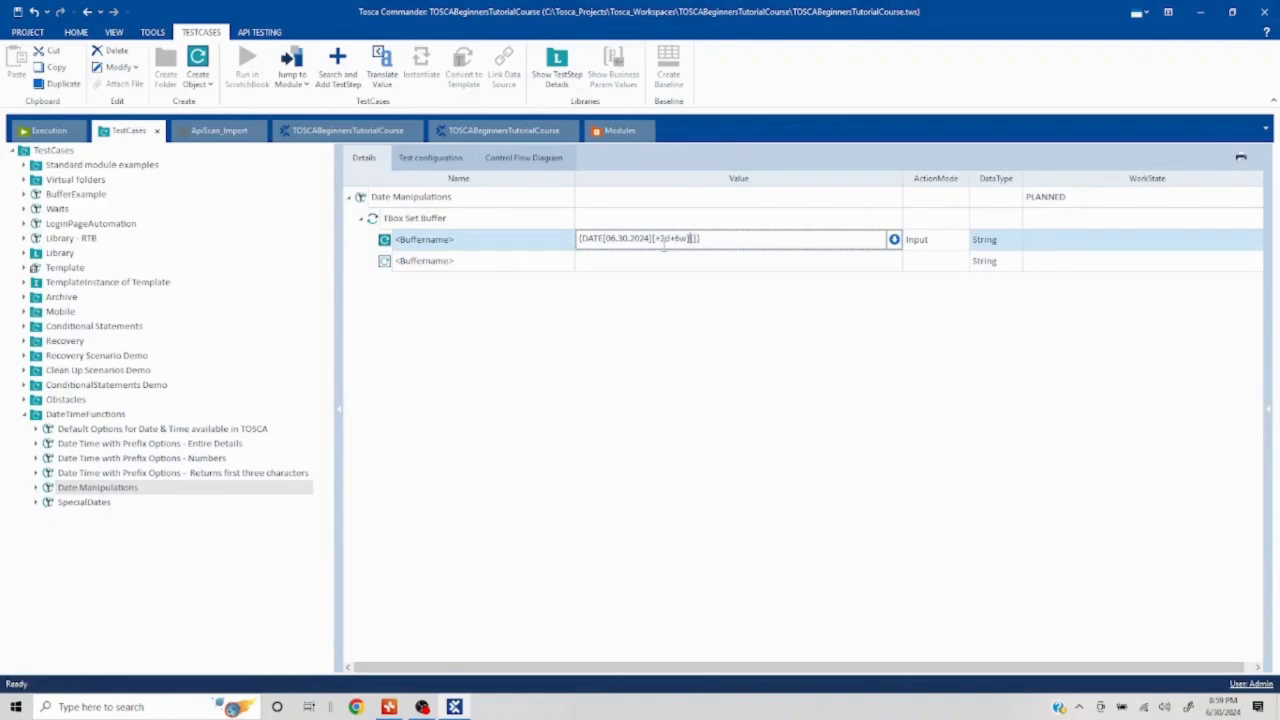
text(+6w+2M-2y)
key(Return)
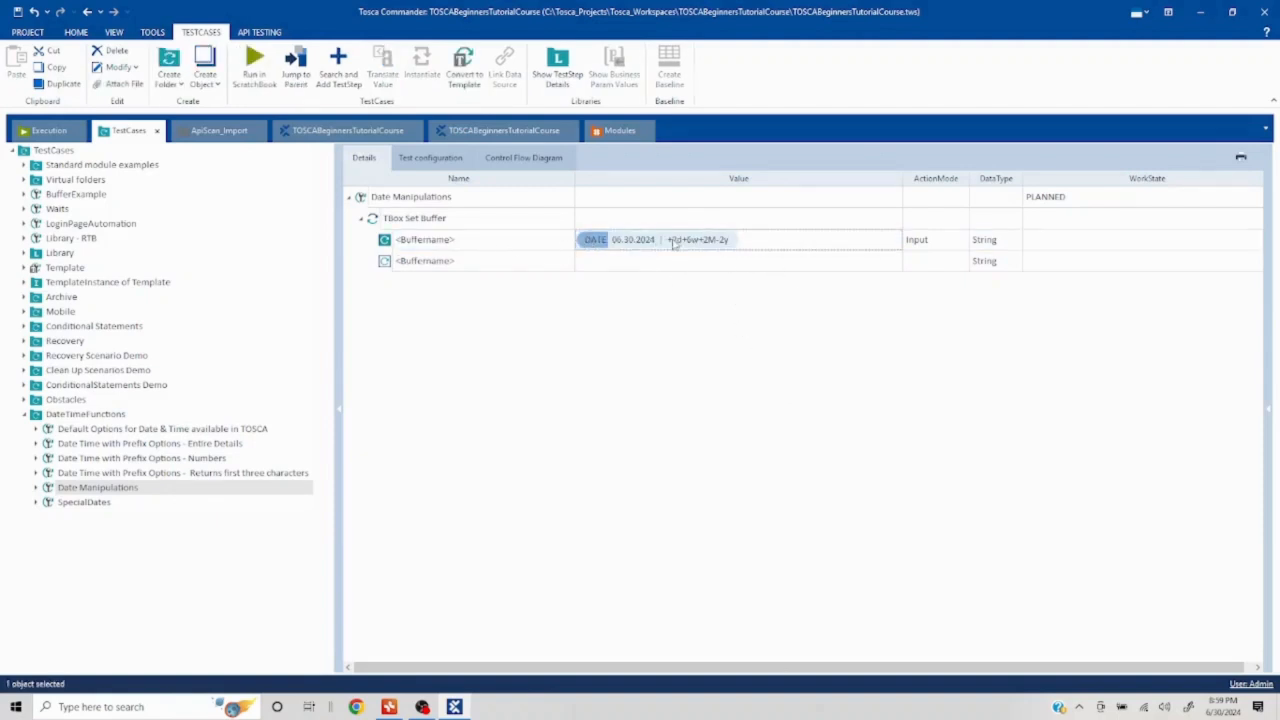
Remove +6w+2M-2y from the DATE expression's offset, leaving only +2d
click(762, 245)
drag(717, 233, 675, 236)
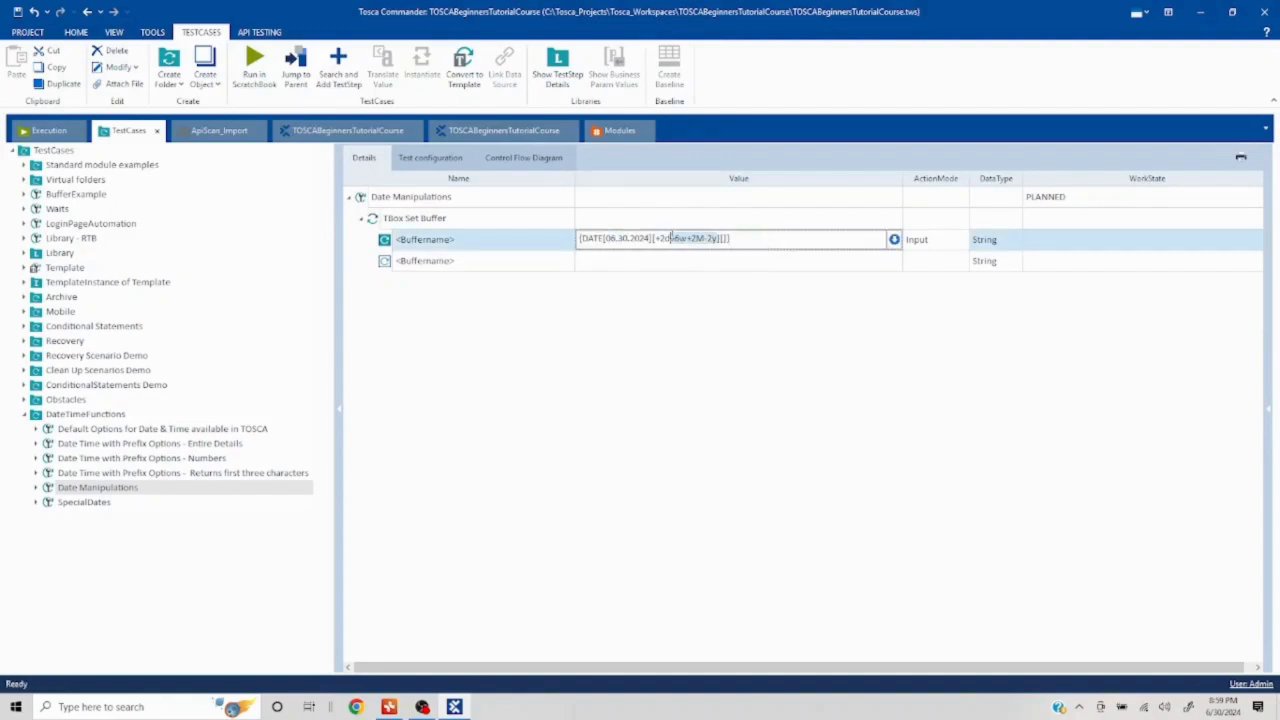
key(BackSpace)
key(Return)
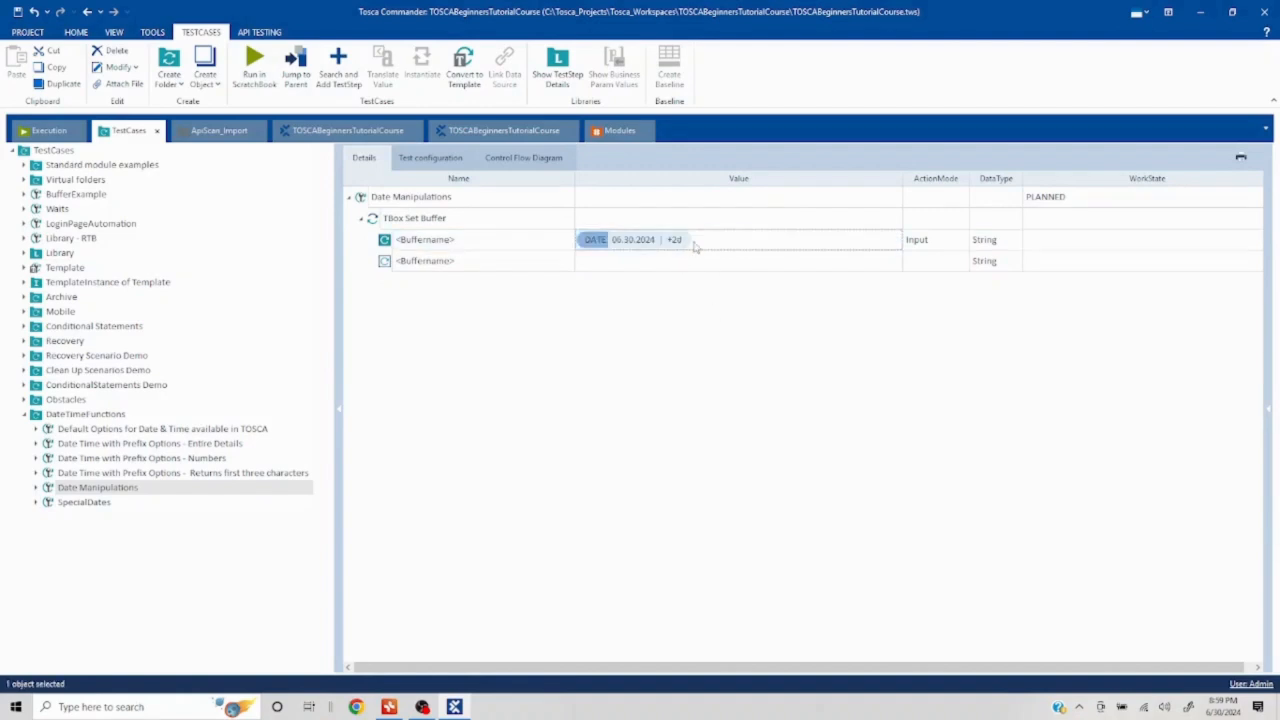
Reset the TargetDateFormat parameter in the Date Manipulations test configuration to its default value
click(711, 245)
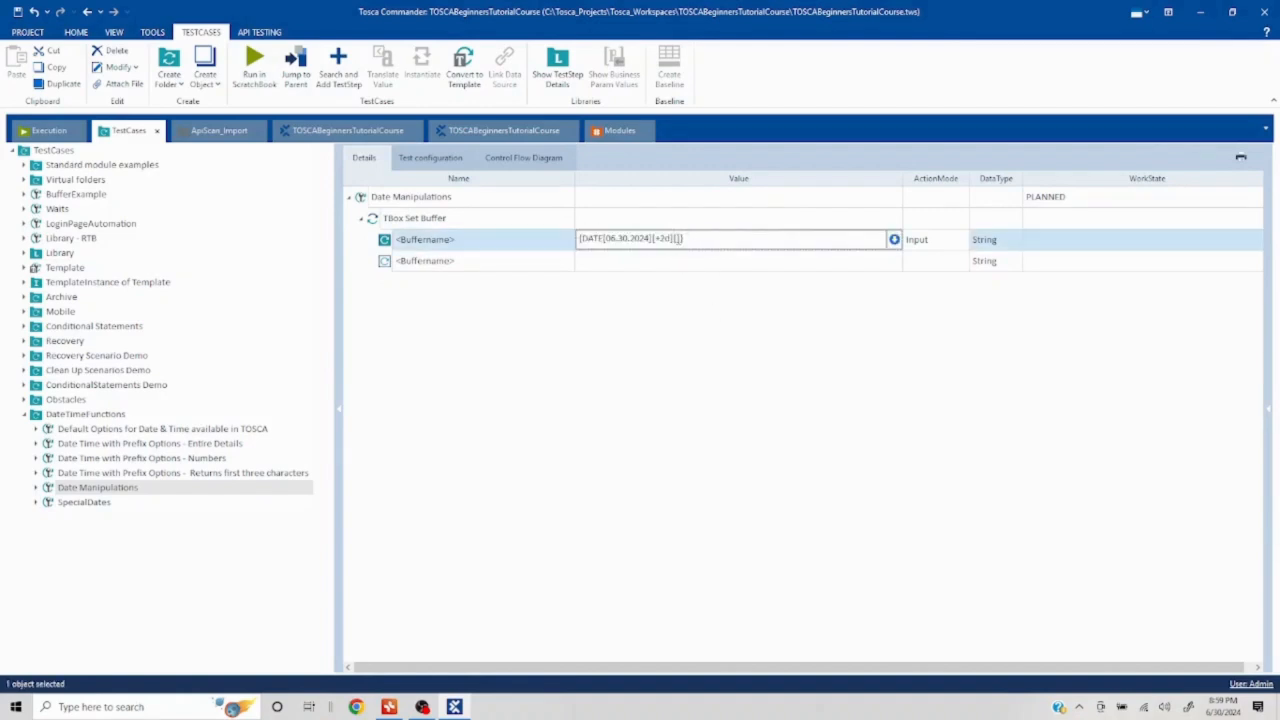
click(458, 158)
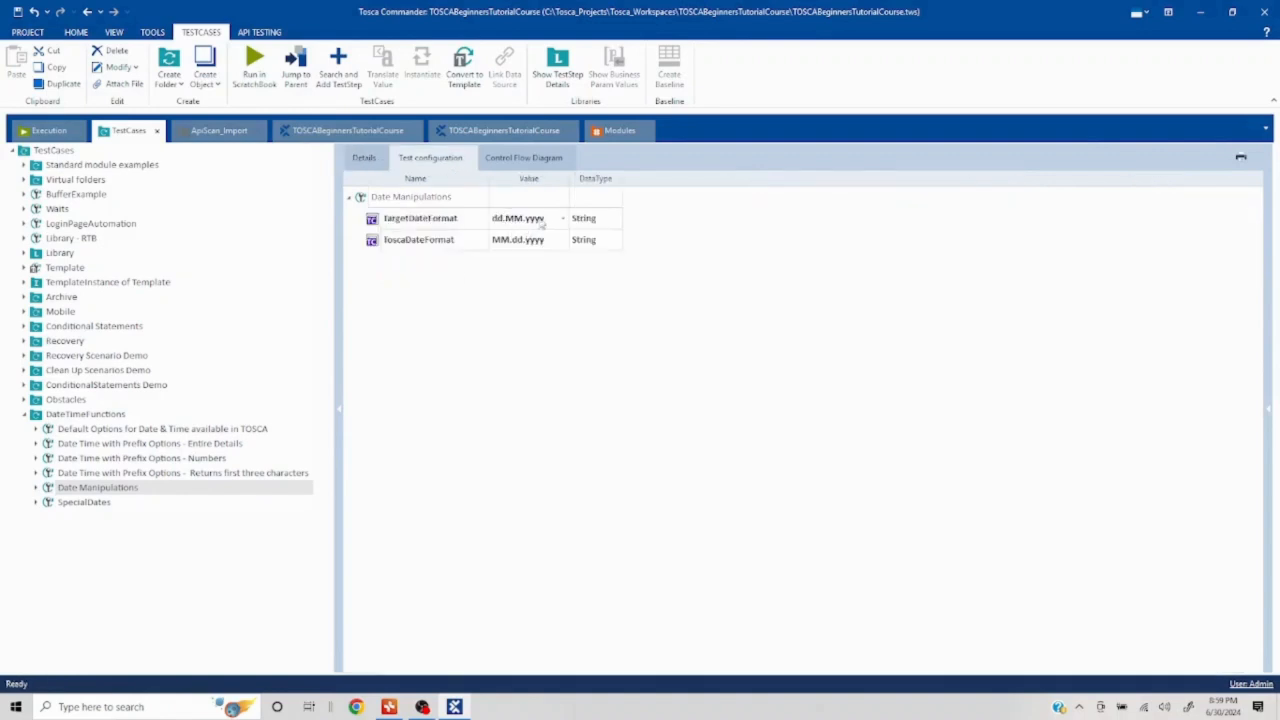
right_click(428, 222)
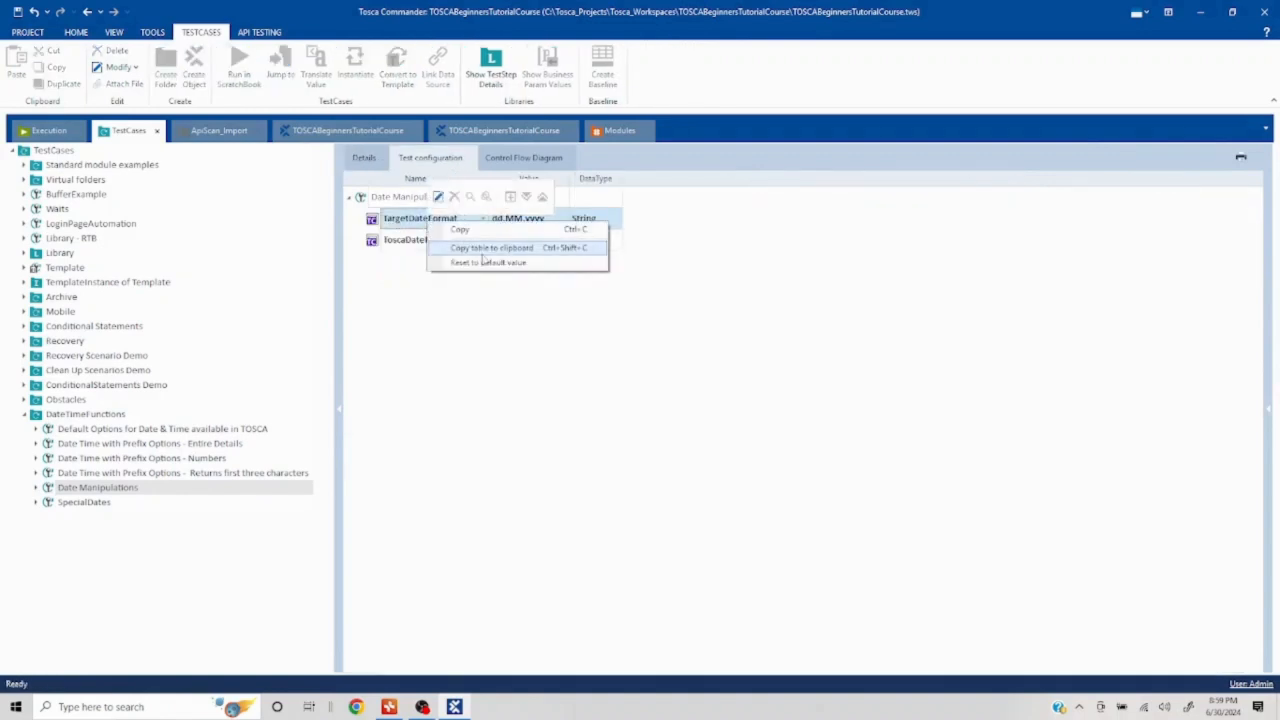
click(488, 262)
Set the output format in the Date Manipulations buffer's DATE expression to dd-MM-yyyy
click(360, 158)
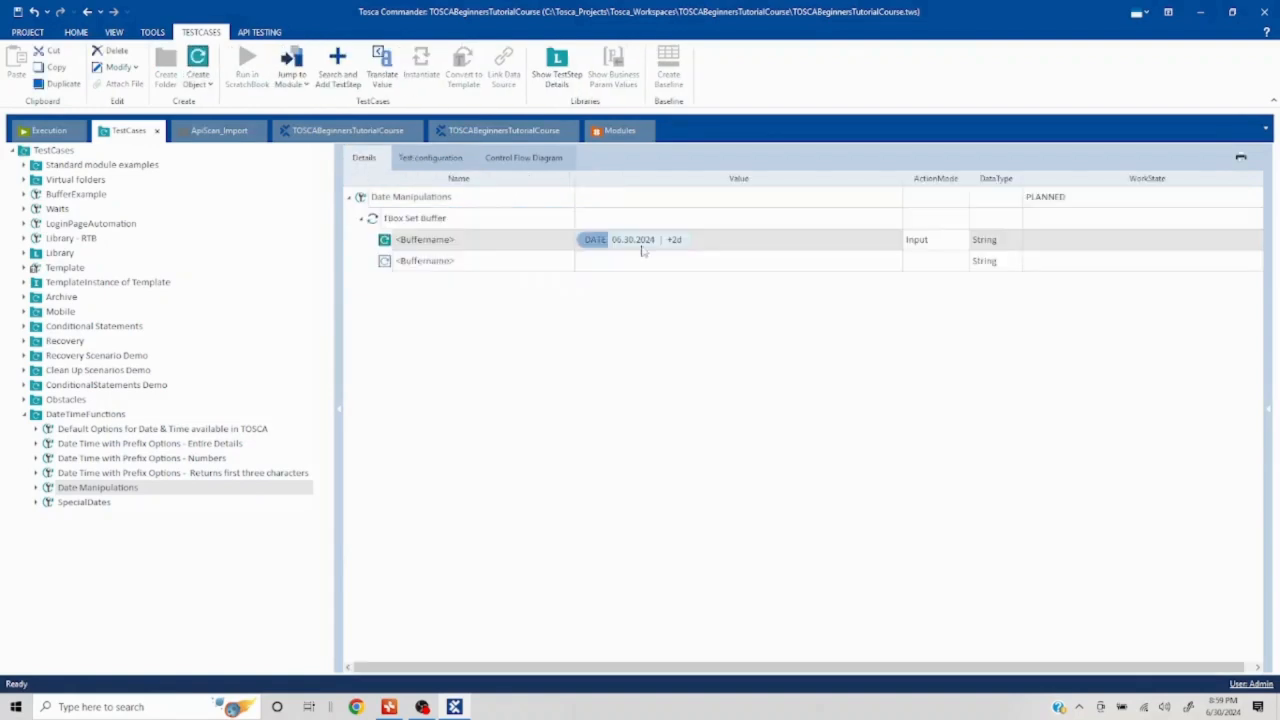
click(725, 243)
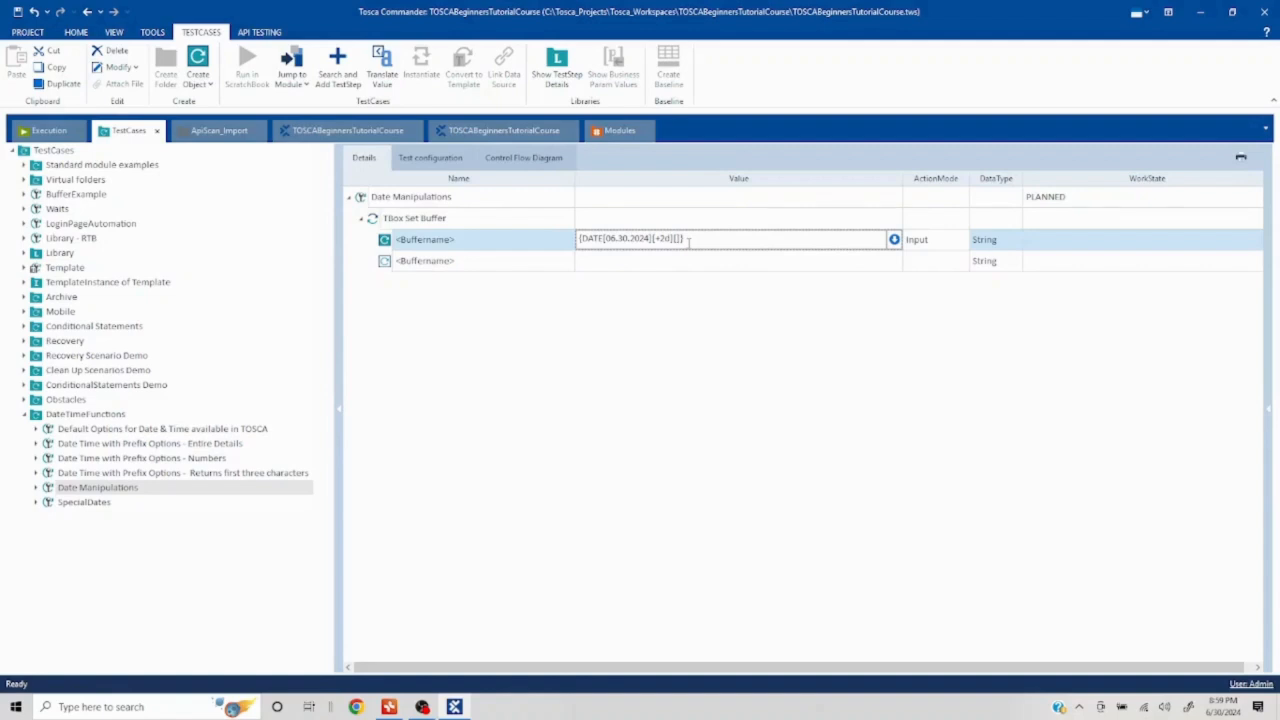
text(dd-MM-yyyy)
click(688, 408)
Translate the DATE value with the +2d offset and dd-MM-yyyy format, examine the returned date, and close the result
right_click(473, 244)
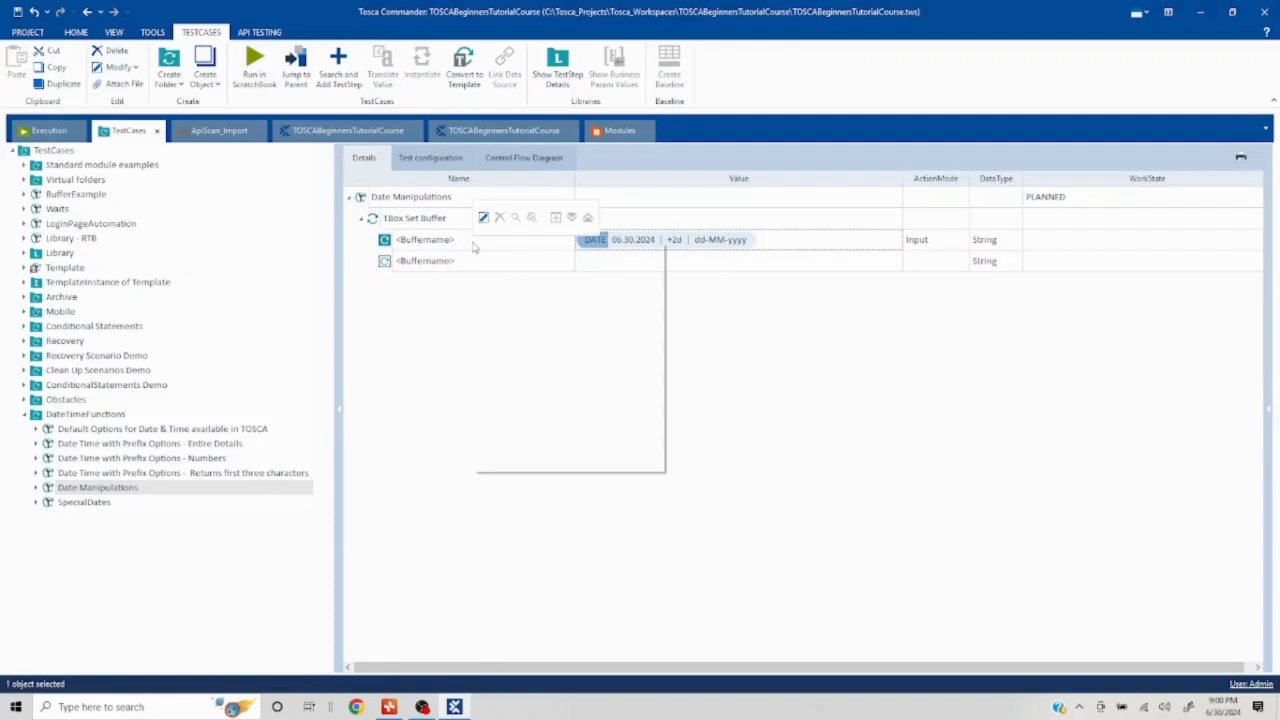
click(550, 287)
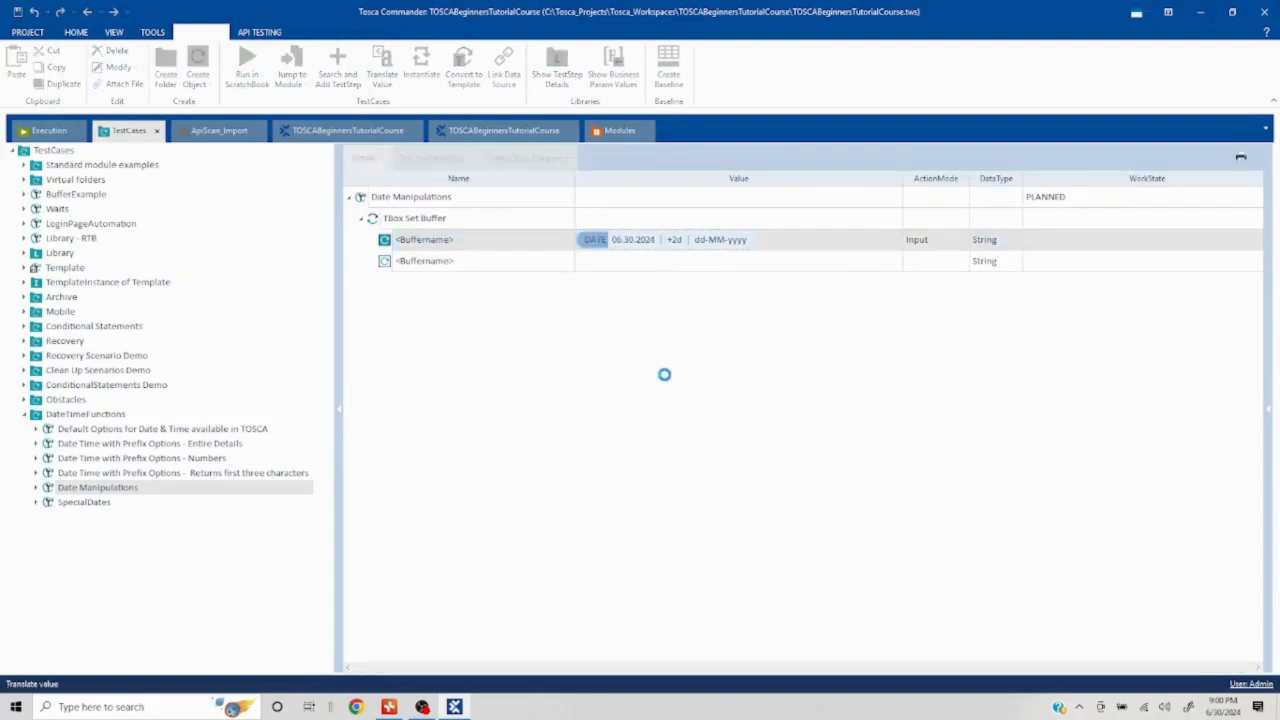
drag(602, 348, 560, 350)
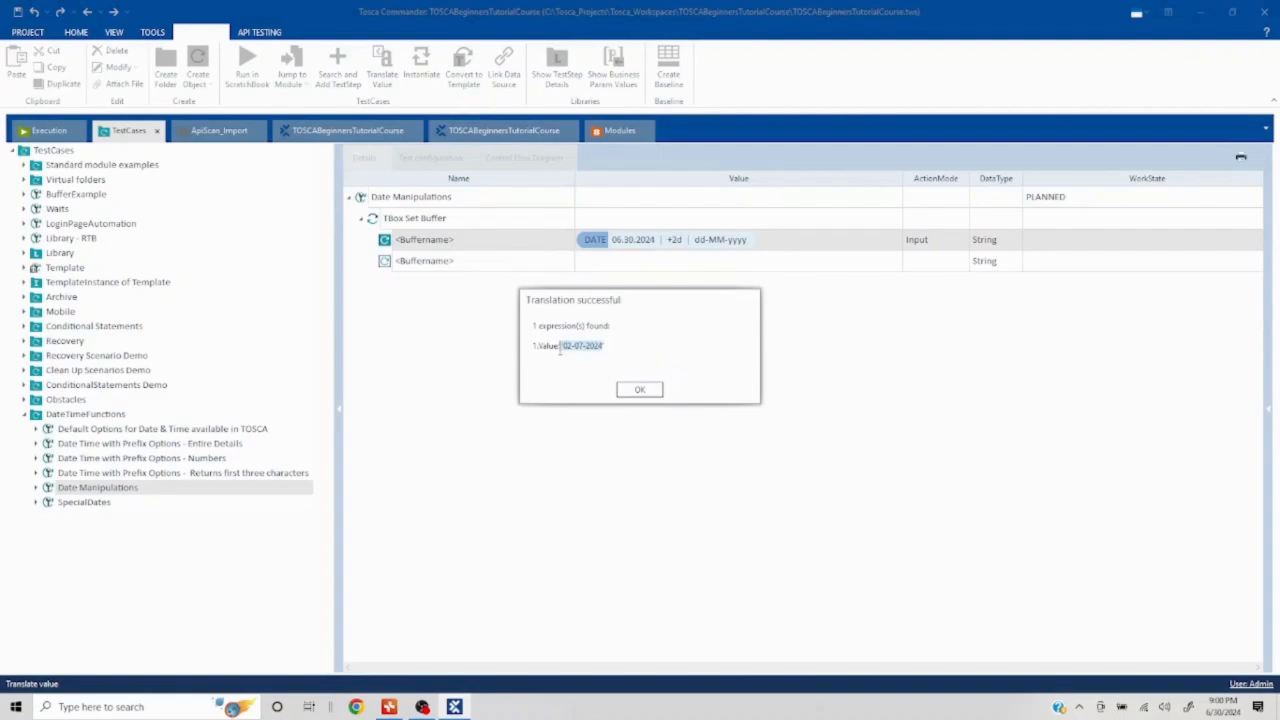
click(650, 389)
Switch to the Tosca Dates mind map, undo the capitalization of the offset unit letters, and return to Tosca Commander
key(alt+Tab)
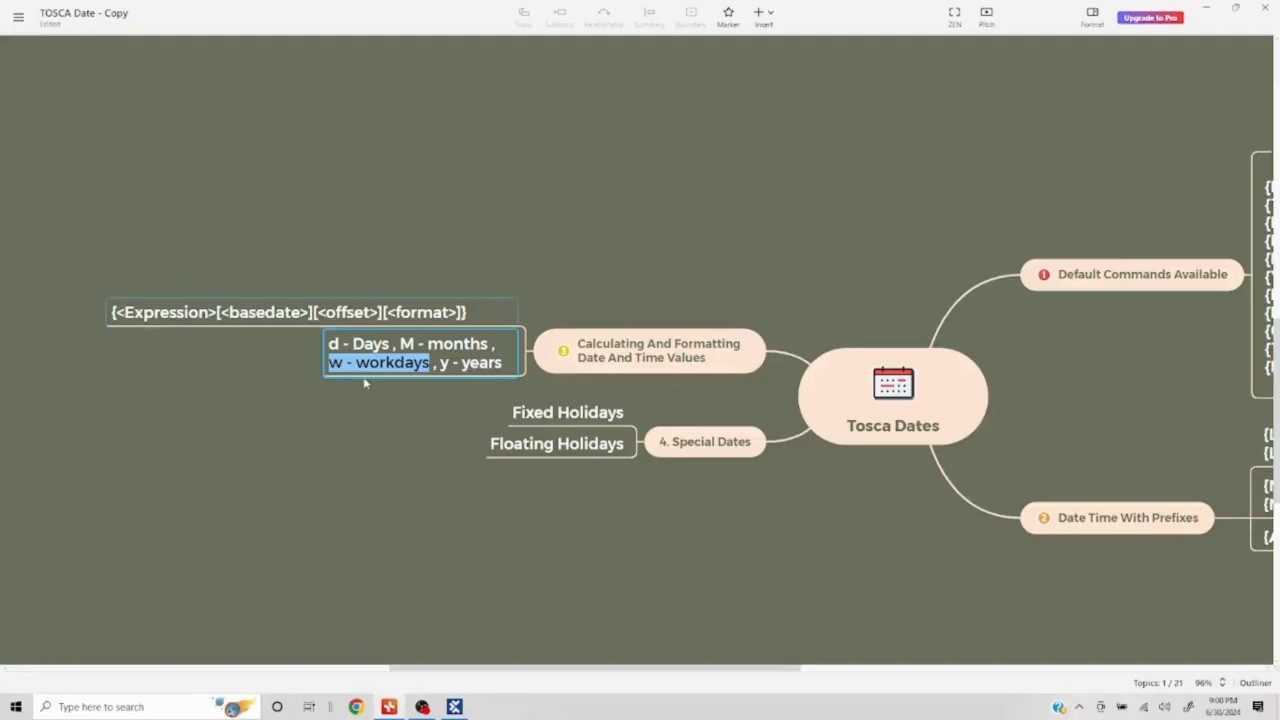
click(389, 423)
click(397, 364)
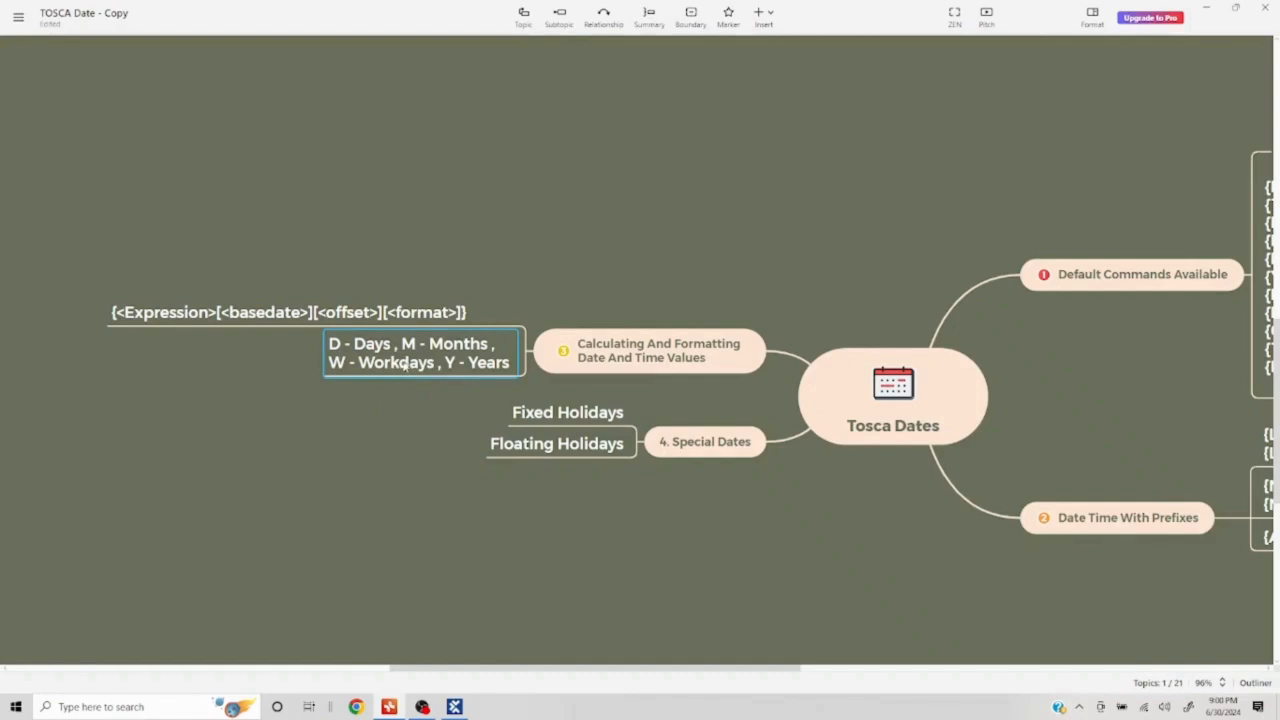
key(ctrl+z)
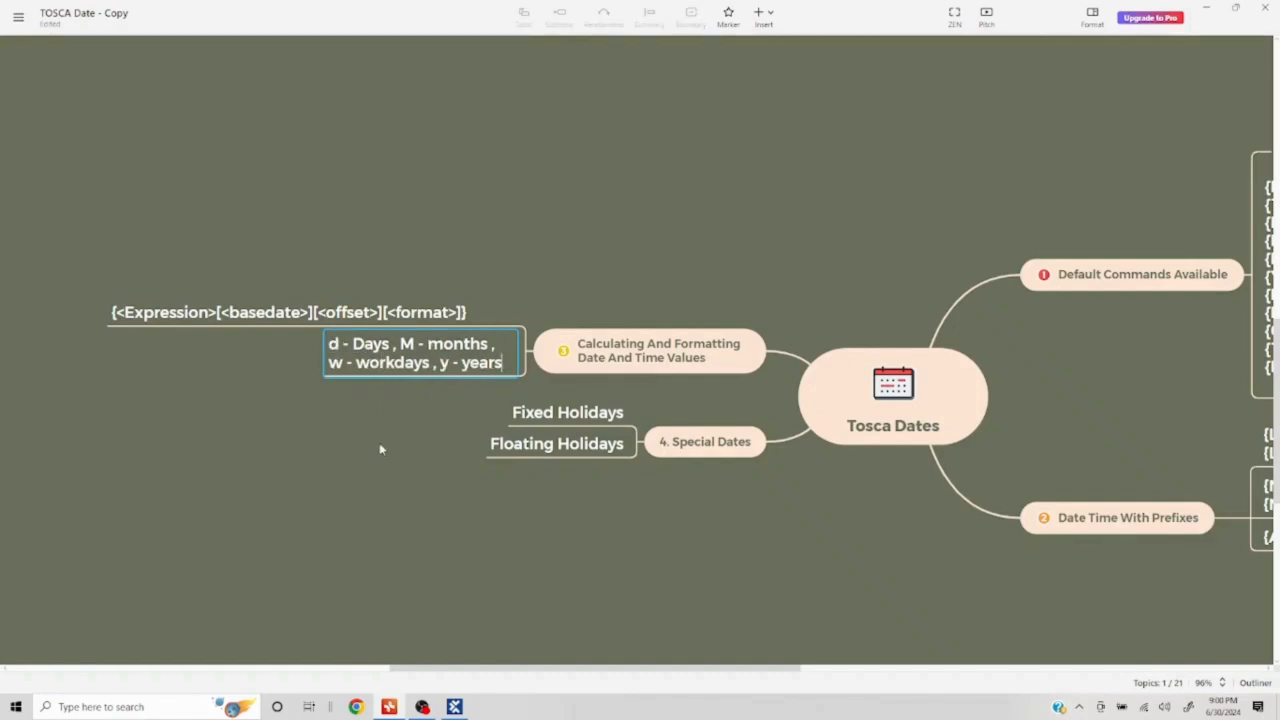
key(alt+Tab)
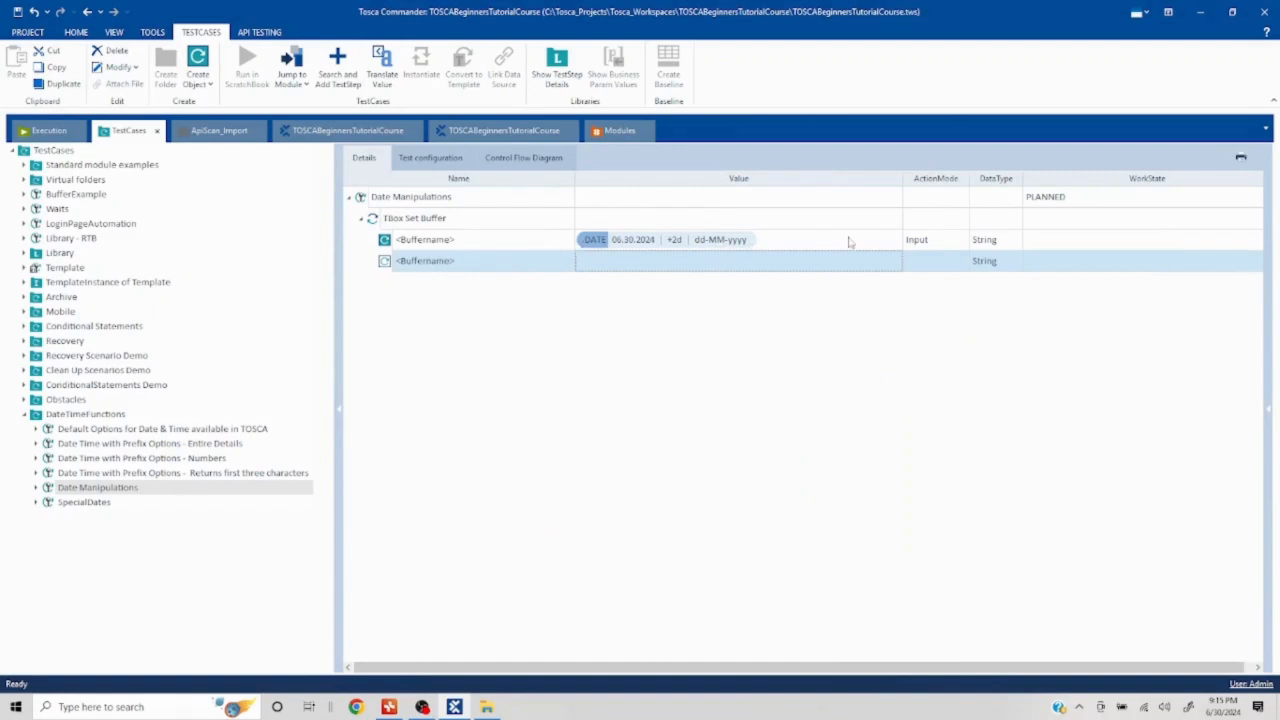
Translate the LDATE value in the Date Time with Prefix Options - Entire Details test case, examine the long date, and close the result
click(216, 429)
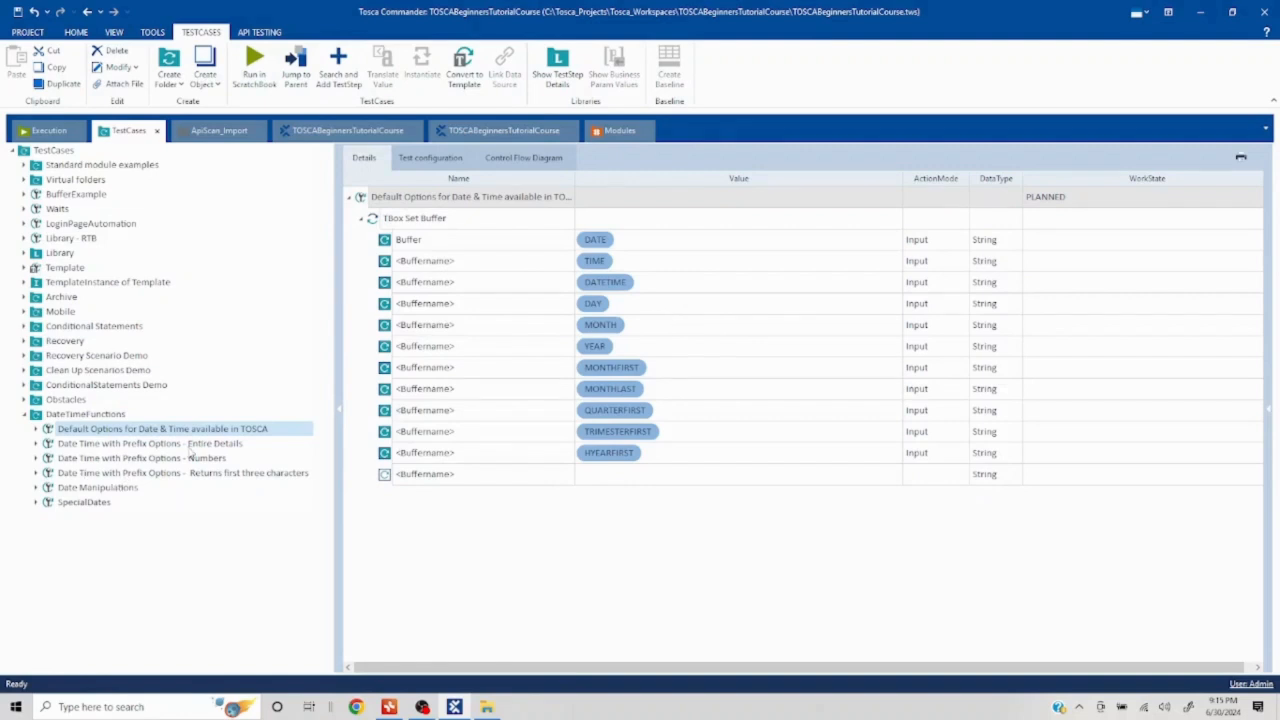
click(150, 443)
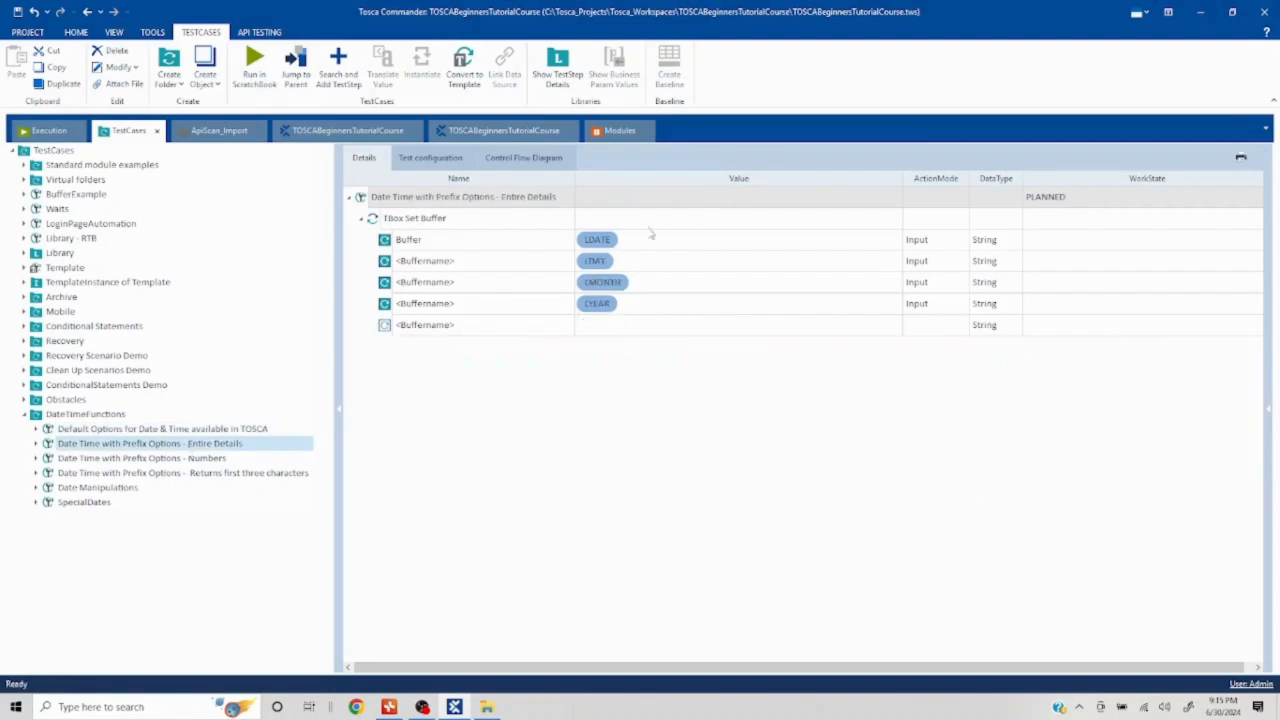
click(446, 246)
right_click(446, 246)
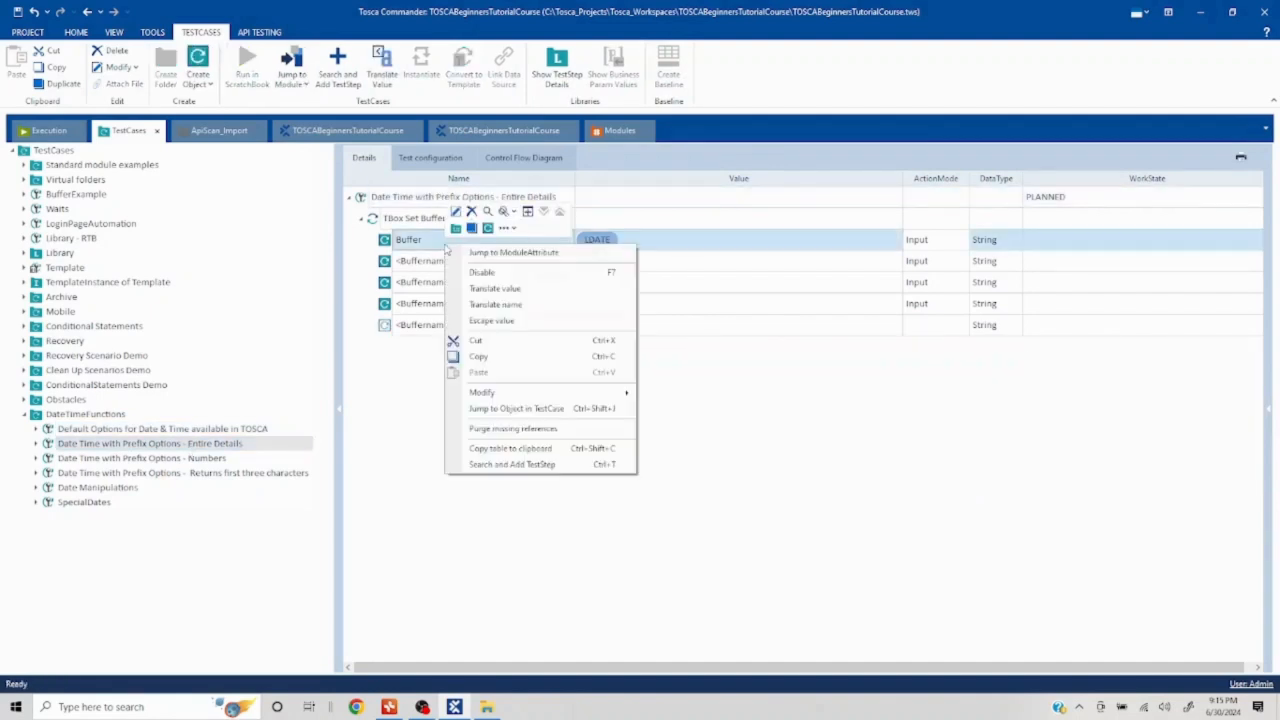
click(513, 290)
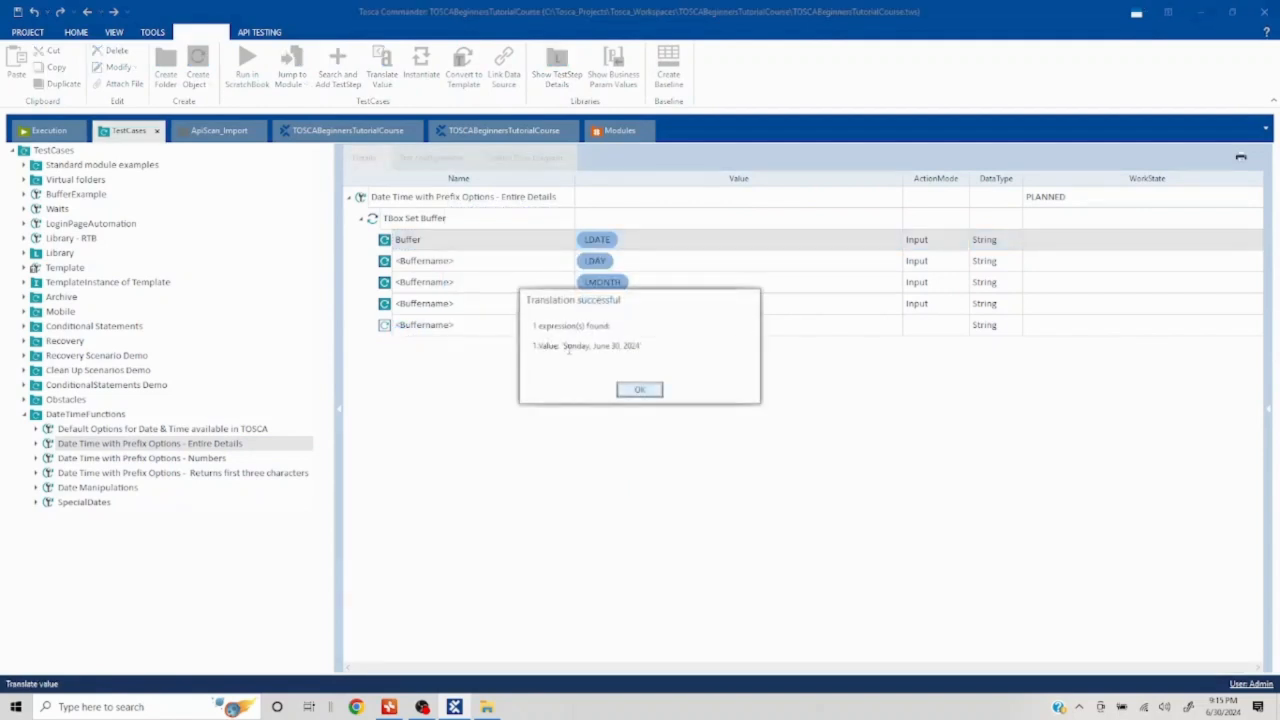
drag(564, 345, 586, 347)
drag(610, 345, 636, 345)
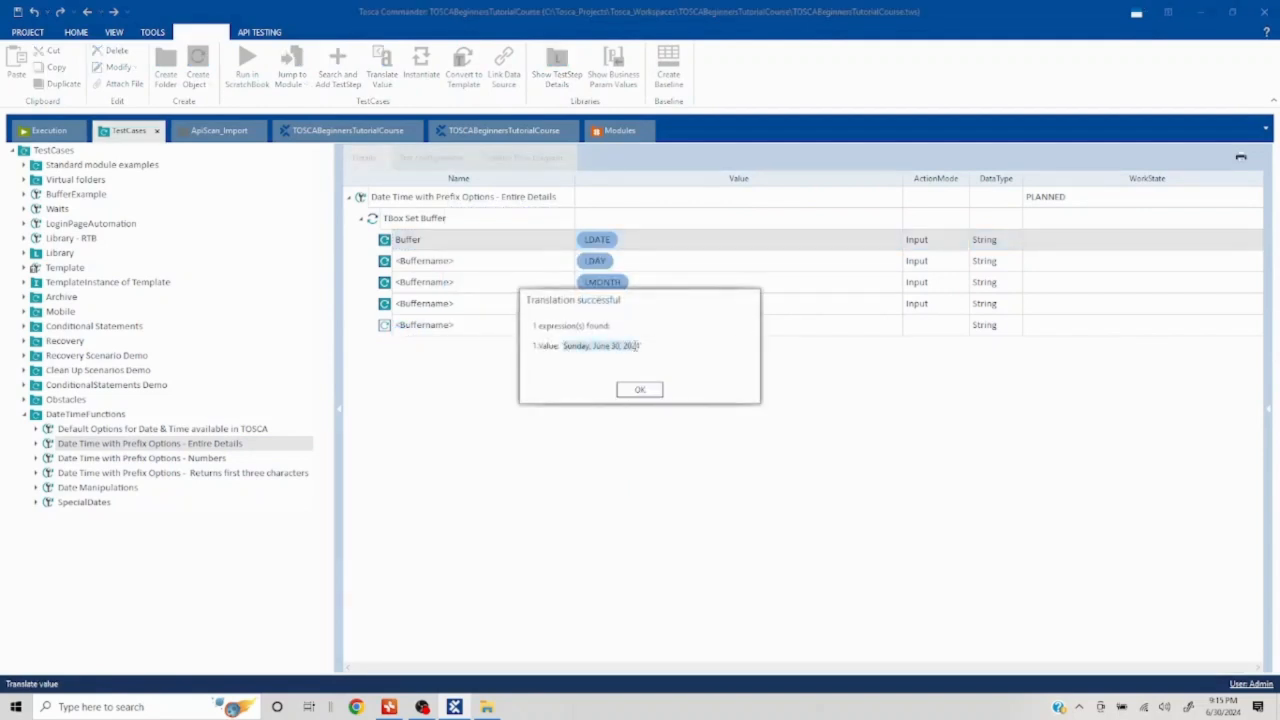
click(640, 389)
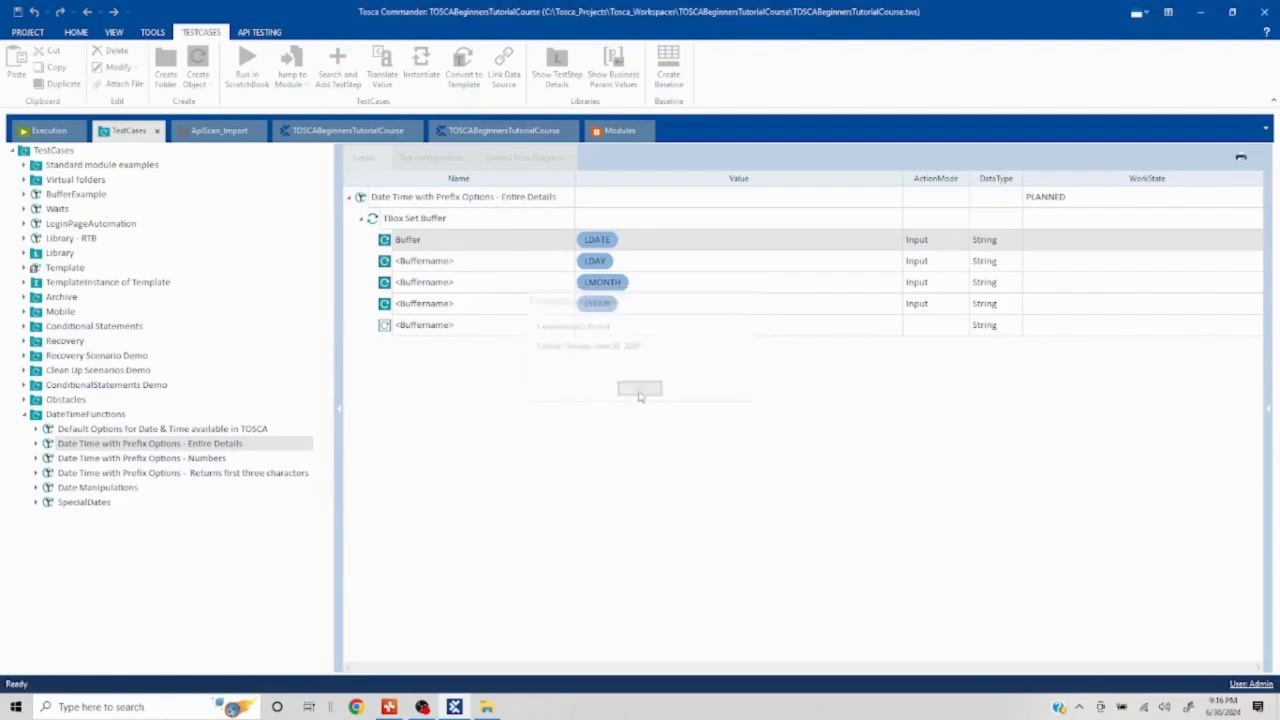
Wrap the Date Manipulations buffer's DATE expression in LDATE, giving {LDATE[{DATE[06.30.2024][+2d][dd-MM-yyyy]}]}
click(100, 488)
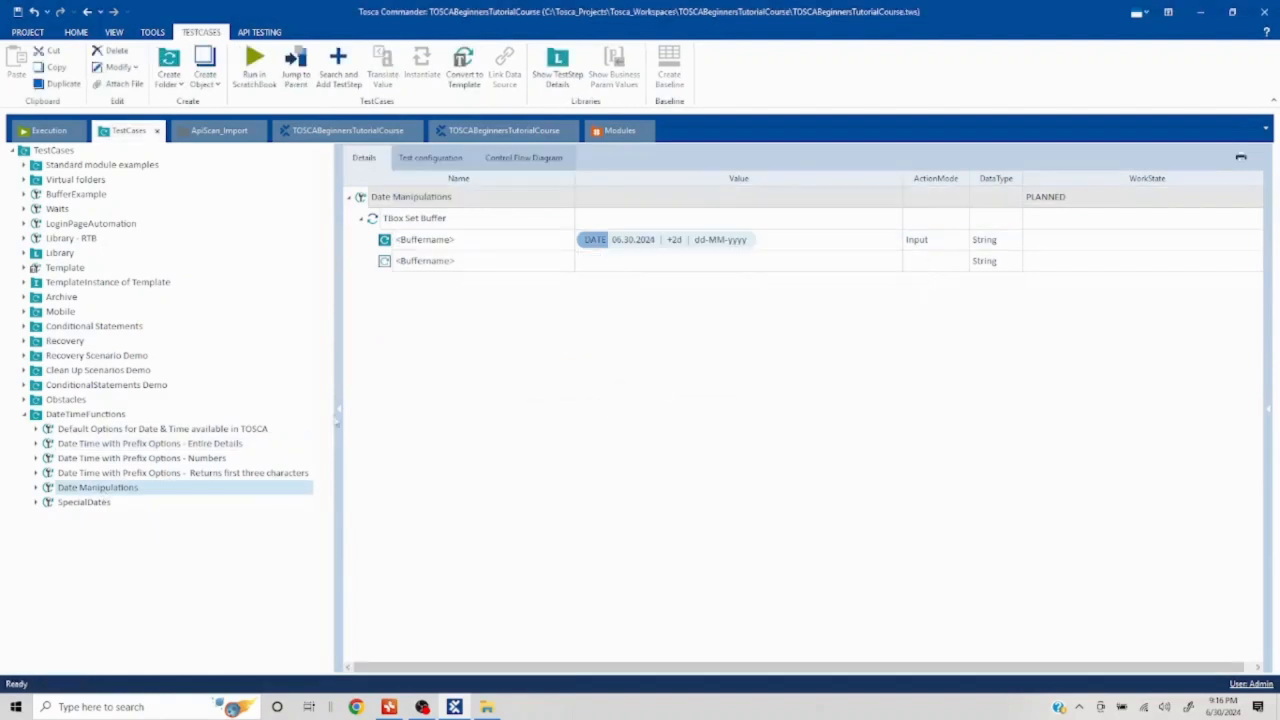
click(825, 245)
click(825, 245)
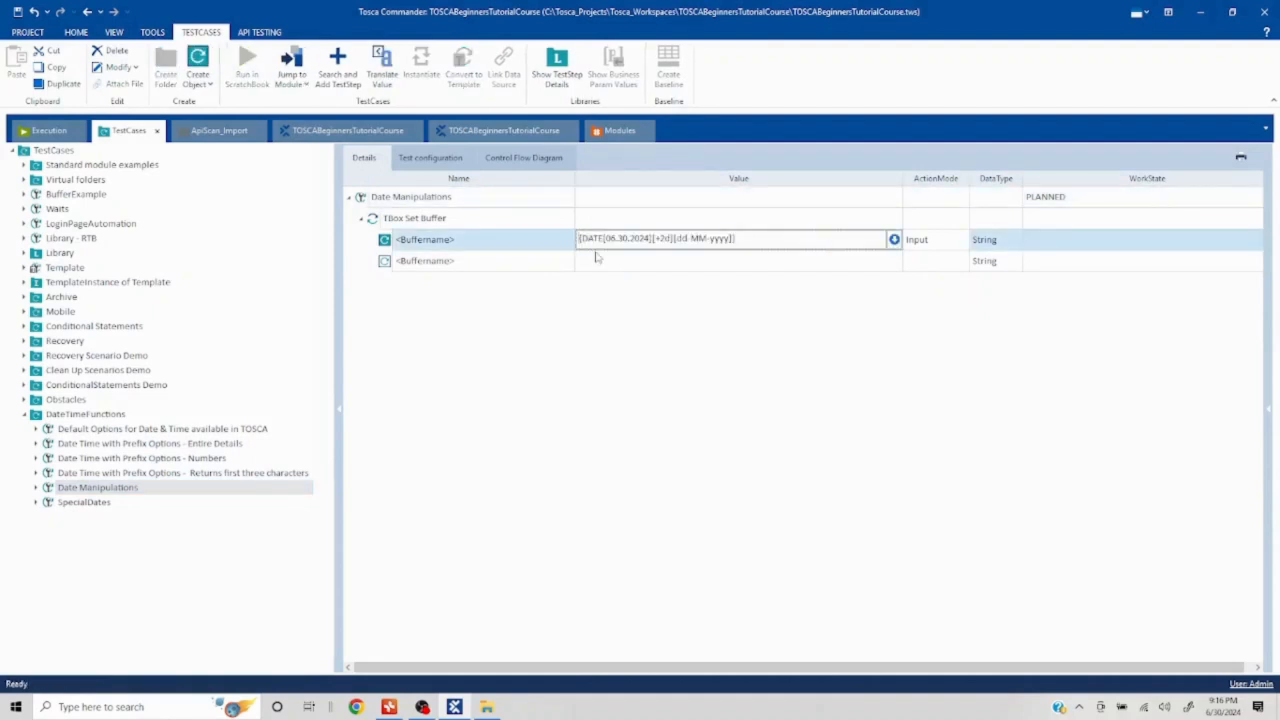
text({LDATE)
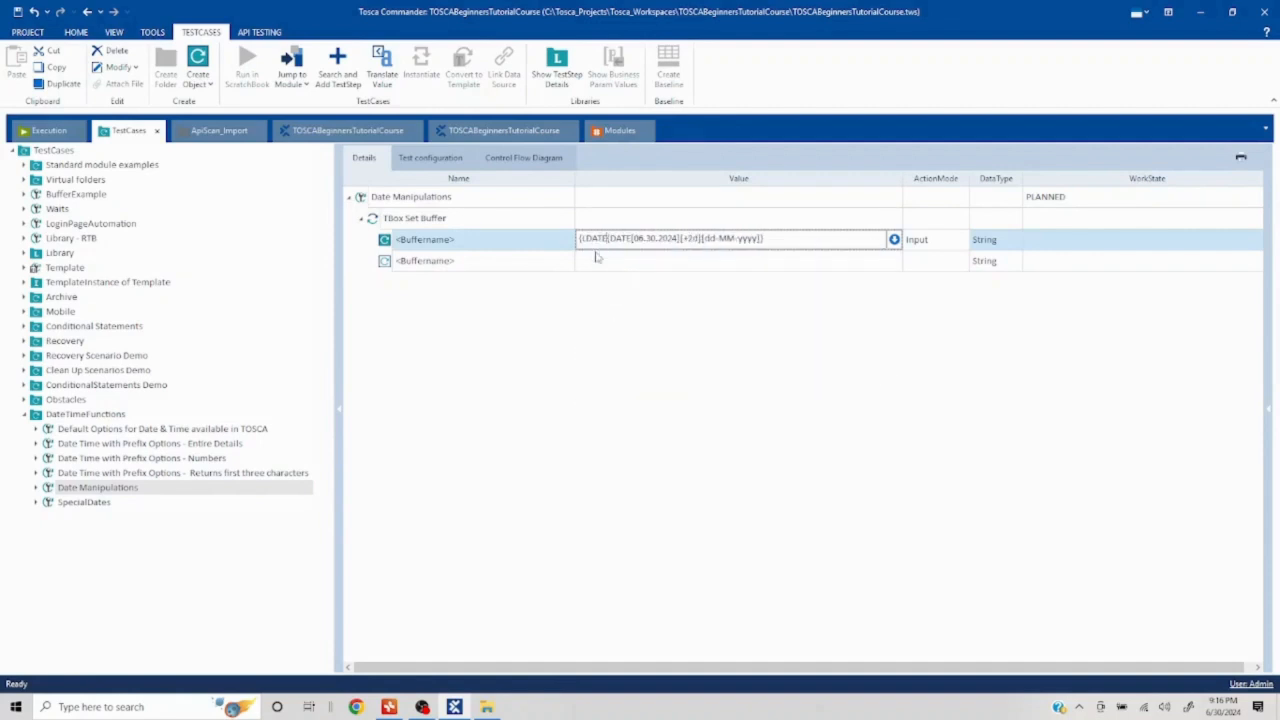
text(})
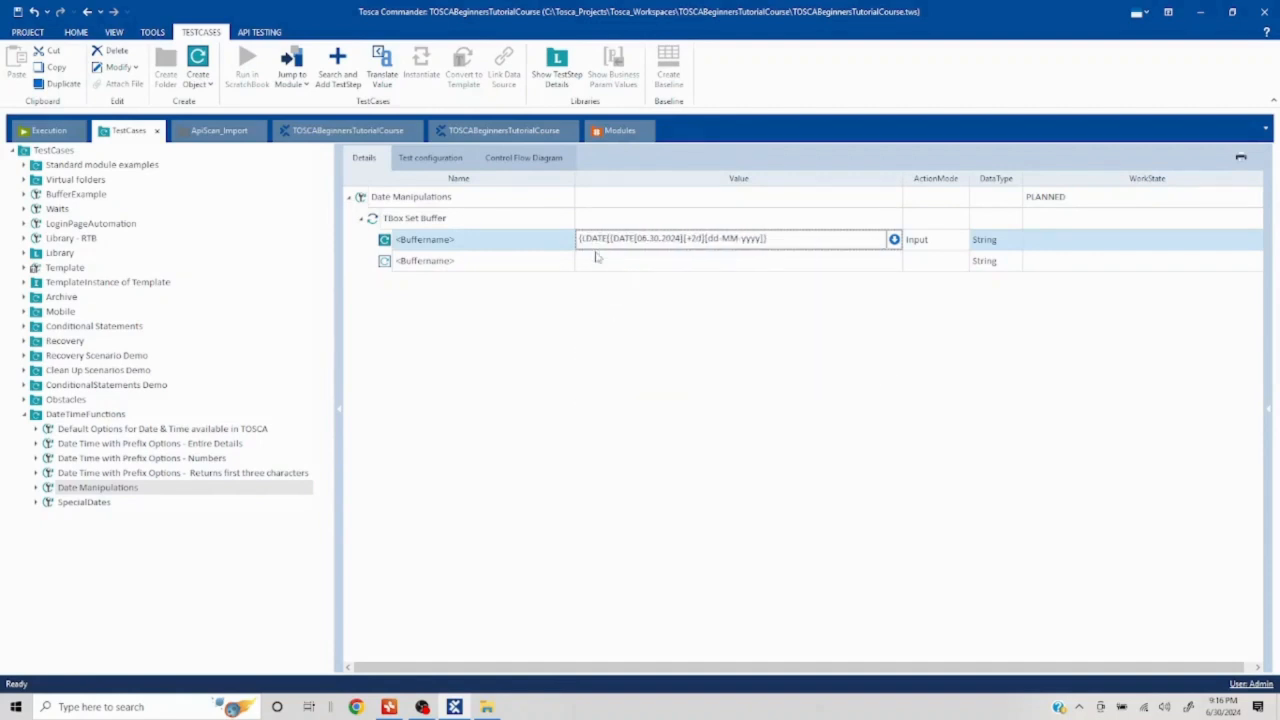
key(Right)
key(Right)
key(Right)
key(Right)
key(Right)
key(Right)
key(Right)
key(Right)
key(Right)
key(Right)
key(Right)
key(Right)
key(Right)
key(Right)
key(Right)
click(615, 413)
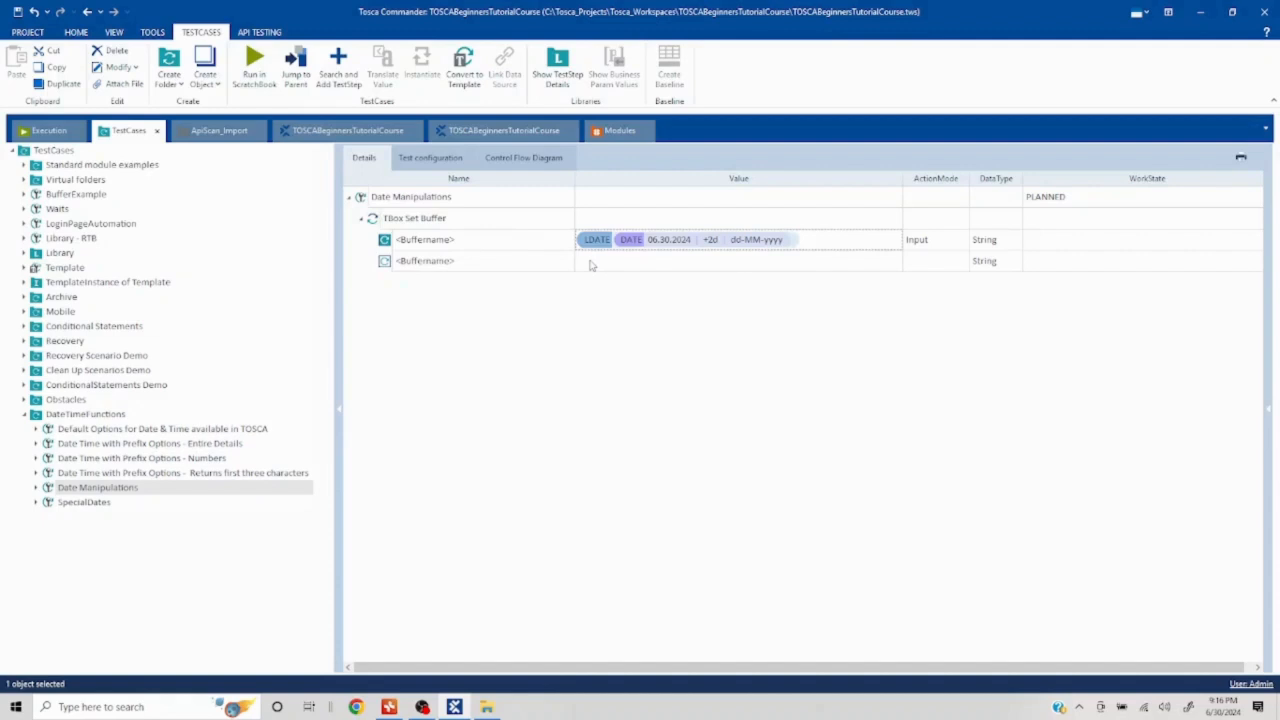
Try to translate the nested LDATE value with the dd-MM-yyyy inner format and dismiss the message
right_click(497, 245)
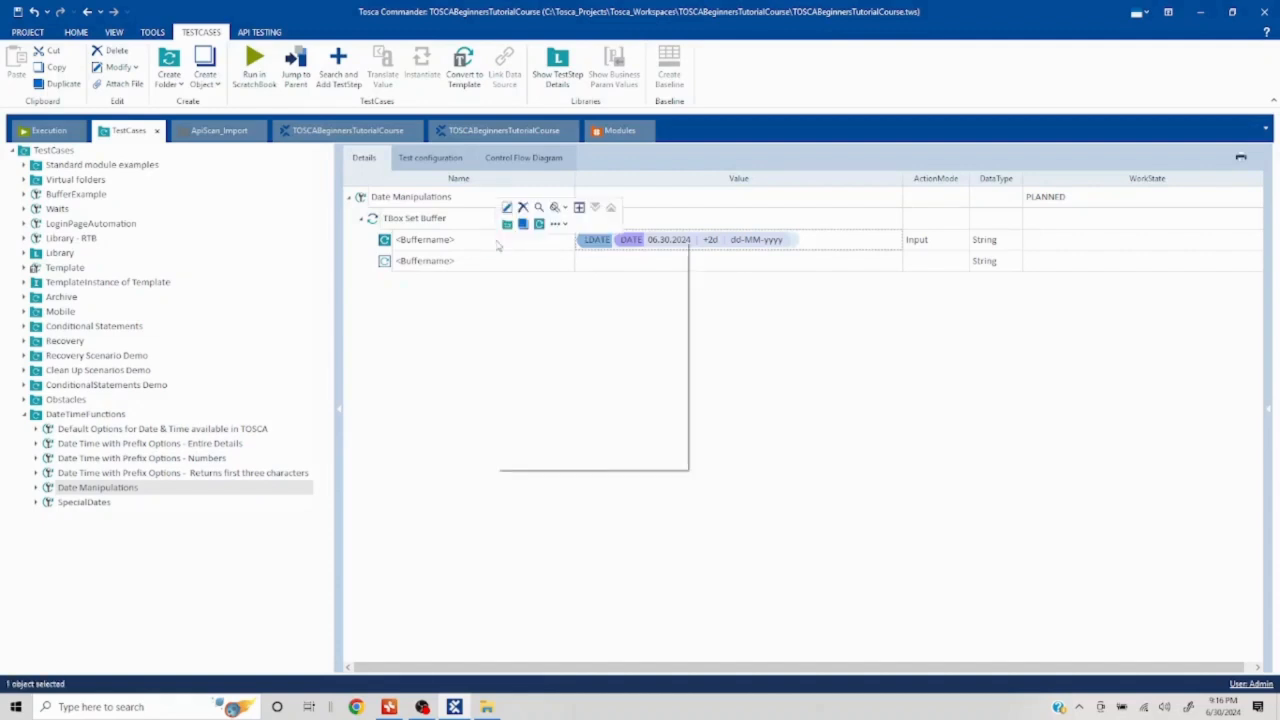
click(563, 282)
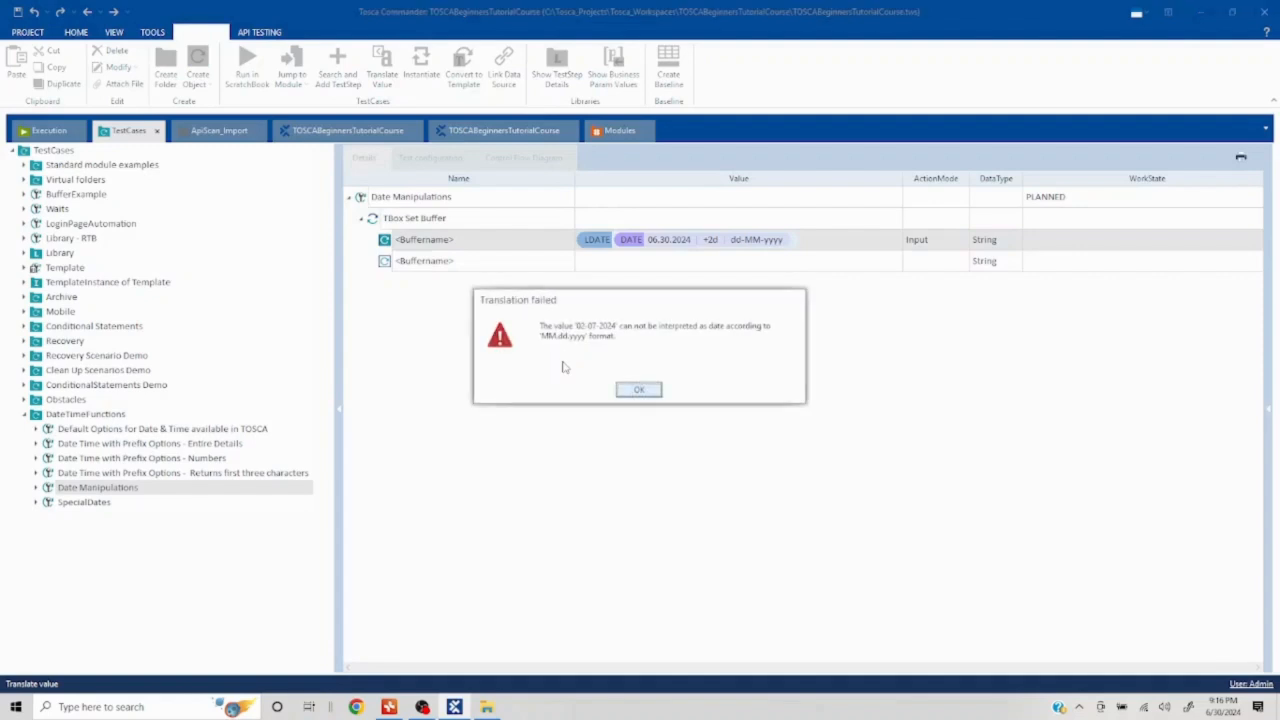
click(646, 390)
Compare the inner DATE expression's output format with the ToscaDateFormat parameter in the test configuration
click(790, 245)
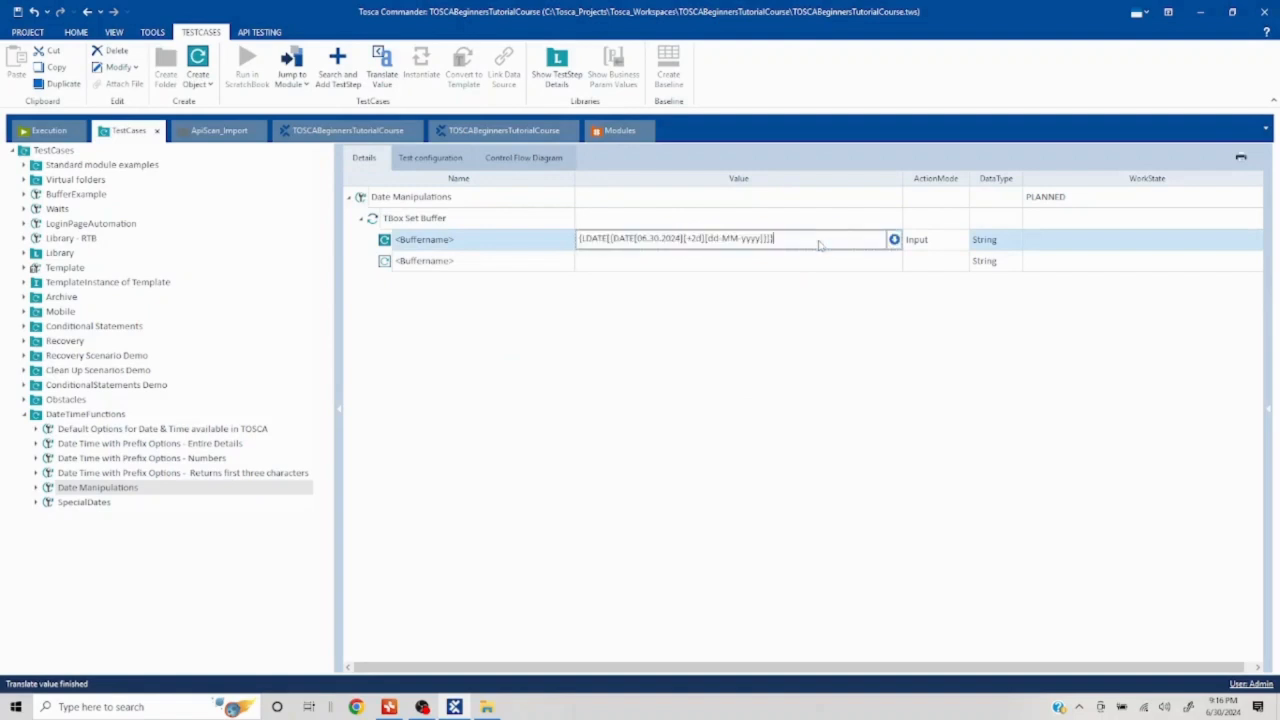
drag(788, 242, 615, 242)
double_click(643, 240)
drag(709, 240, 757, 240)
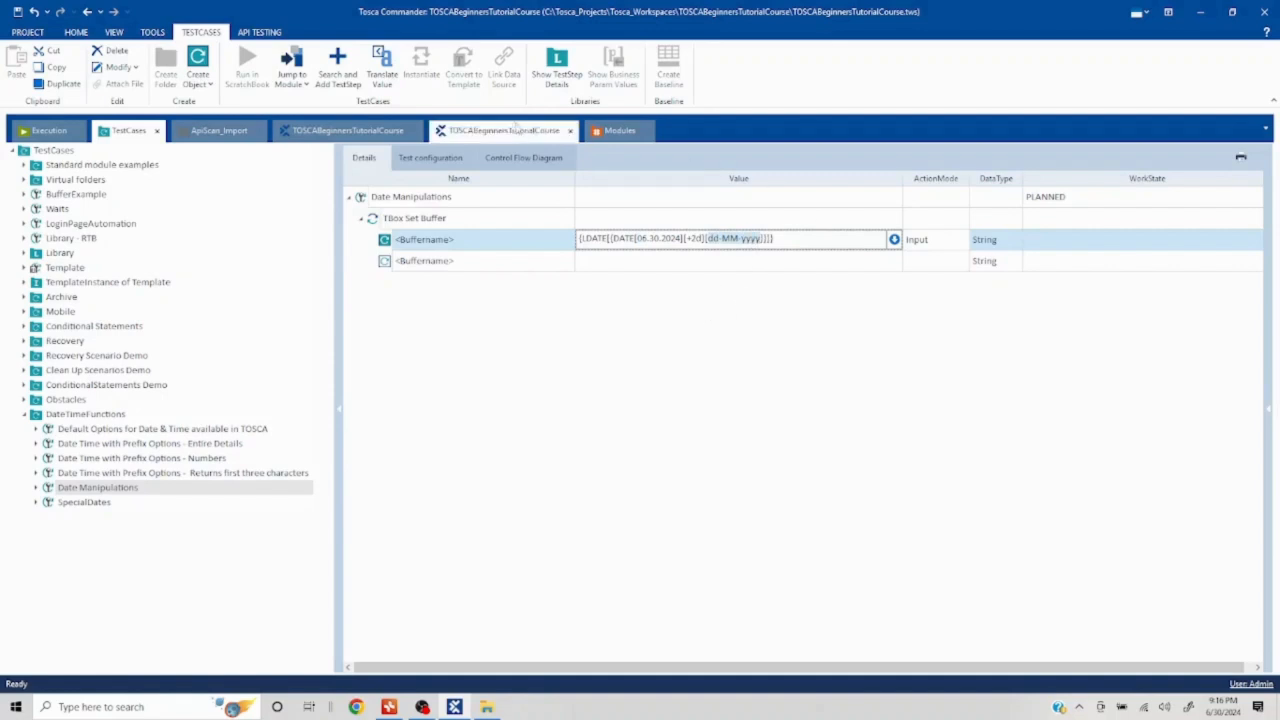
click(431, 158)
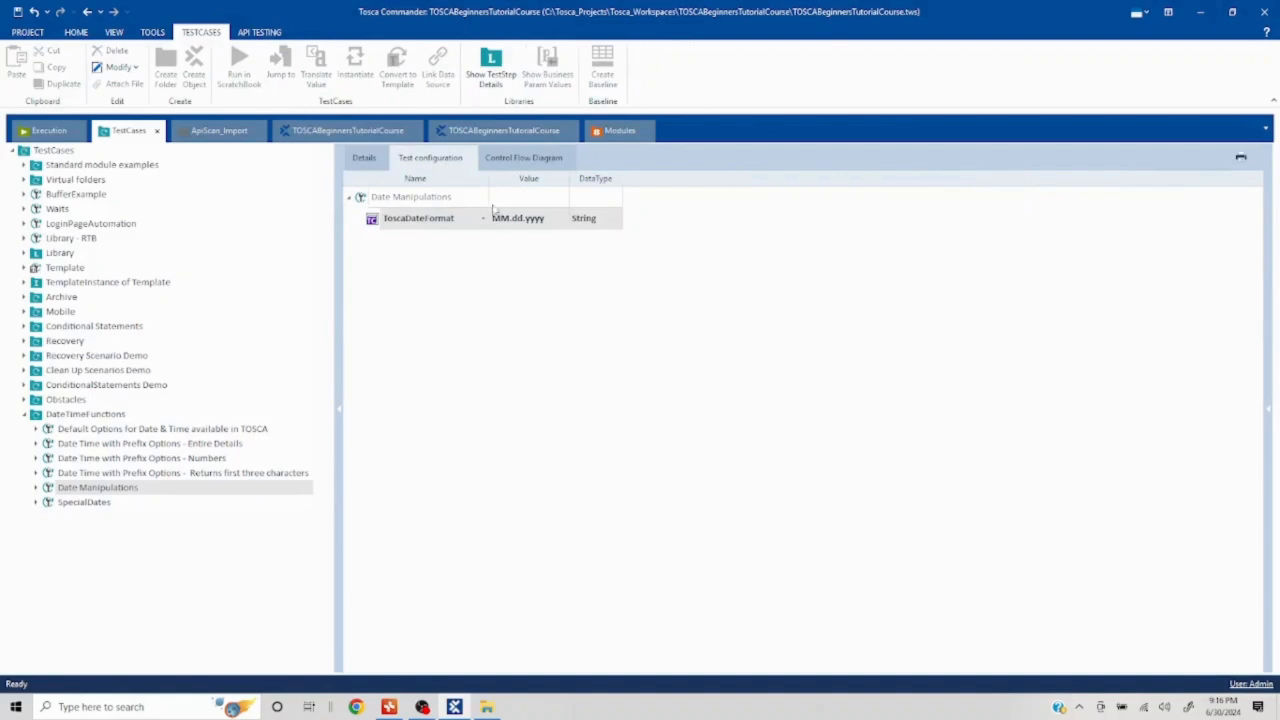
click(364, 158)
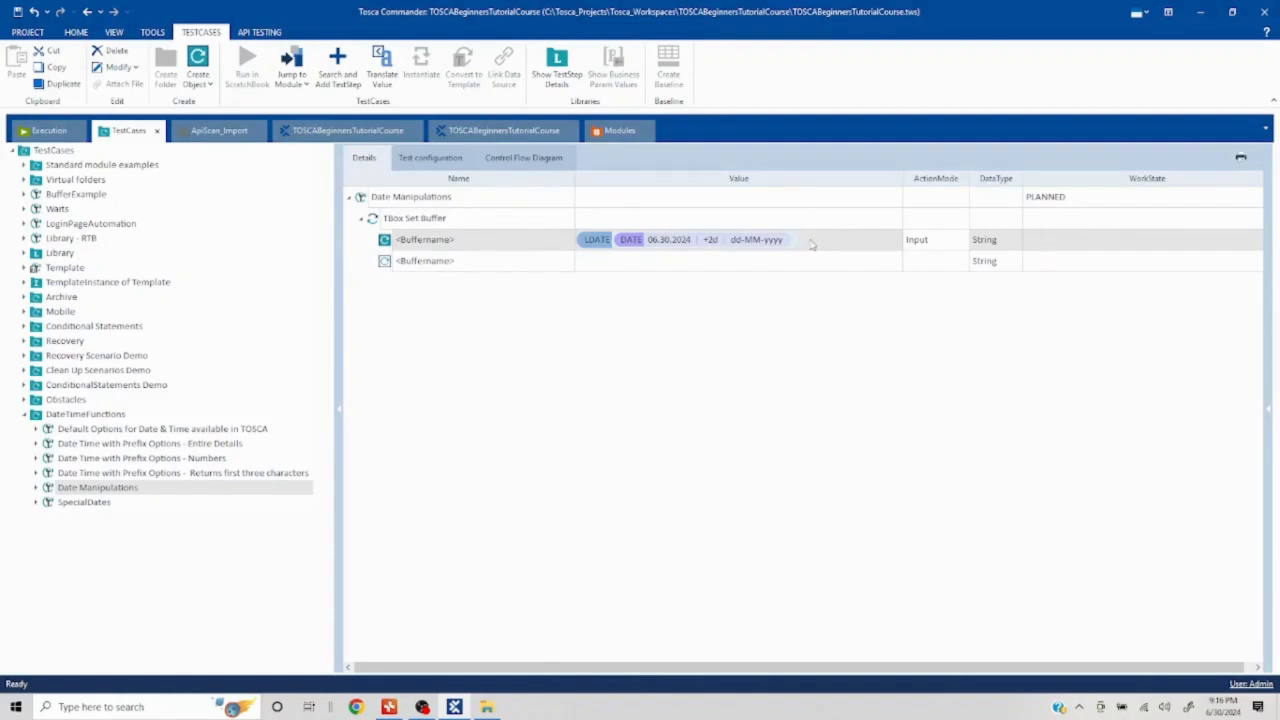
click(430, 158)
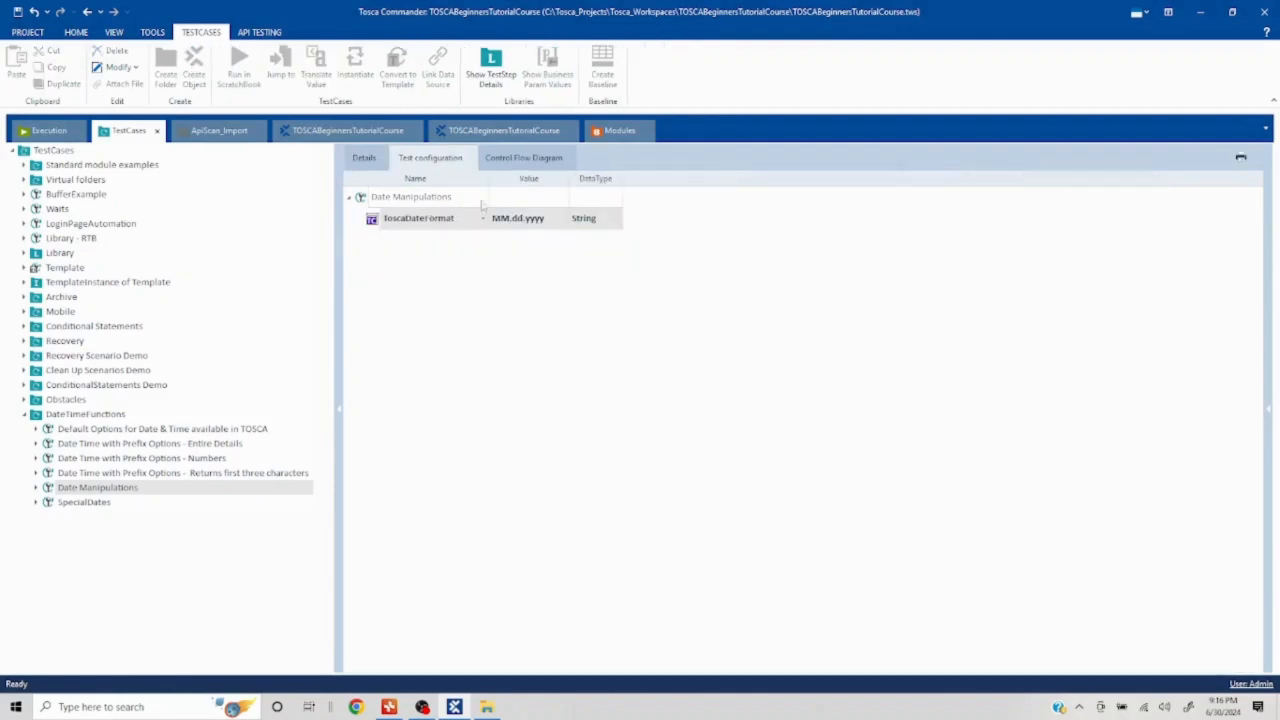
Change the inner DATE expression's output format to MM.dd.yyyy to match ToscaDateFormat
click(372, 160)
click(762, 239)
click(713, 239)
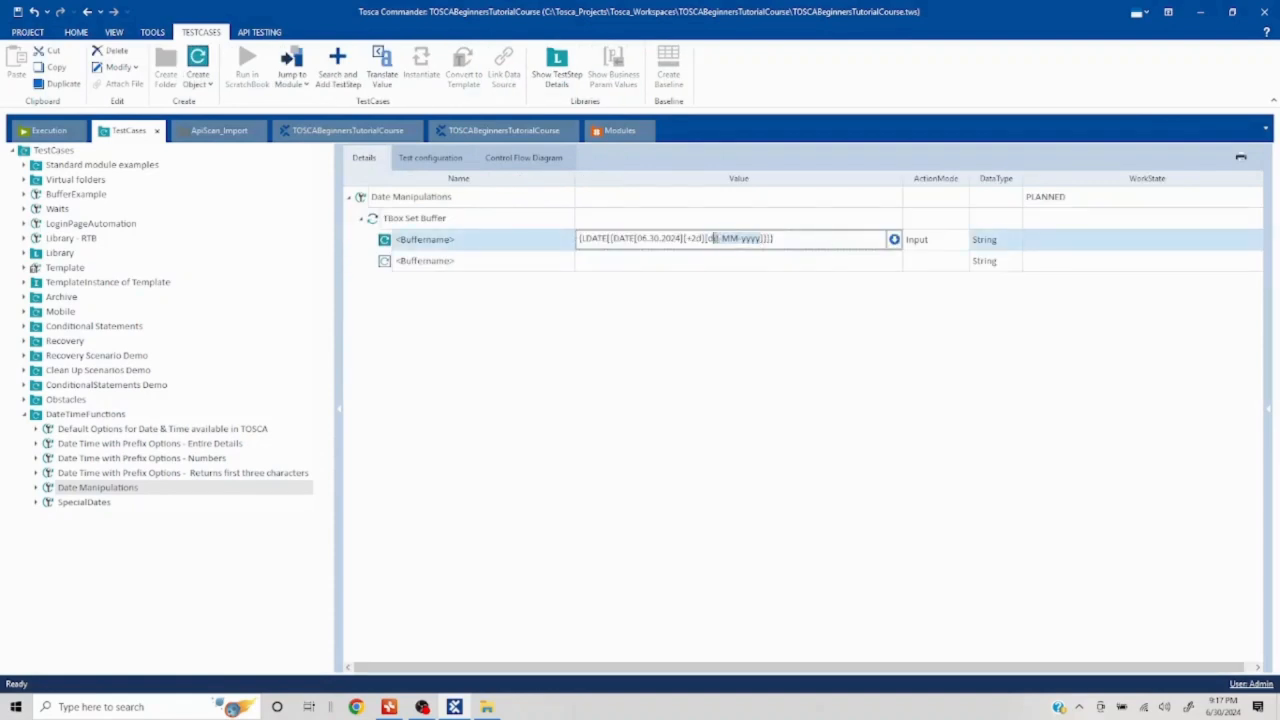
text(MM.dd.yyyy)
key(Return)
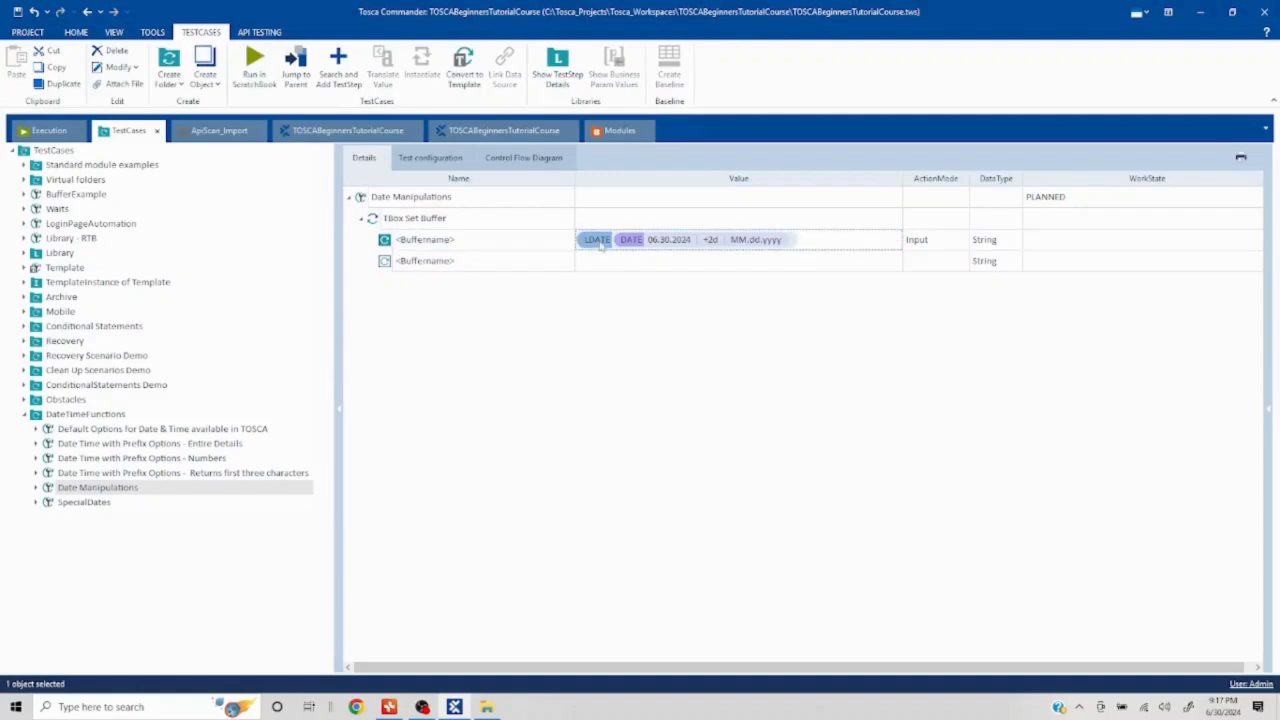
Translate the nested LDATE value with the MM.dd.yyyy inner format, examine the returned long date, and close the result
right_click(456, 242)
click(527, 286)
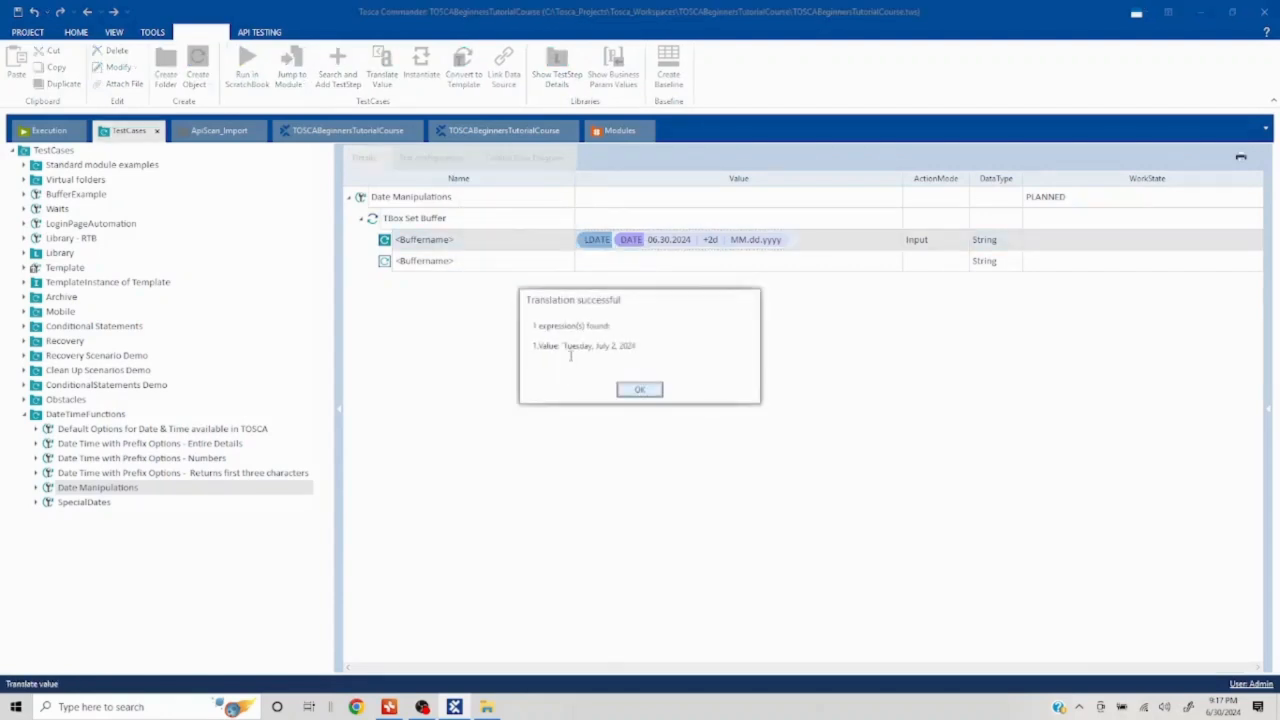
drag(565, 345, 635, 346)
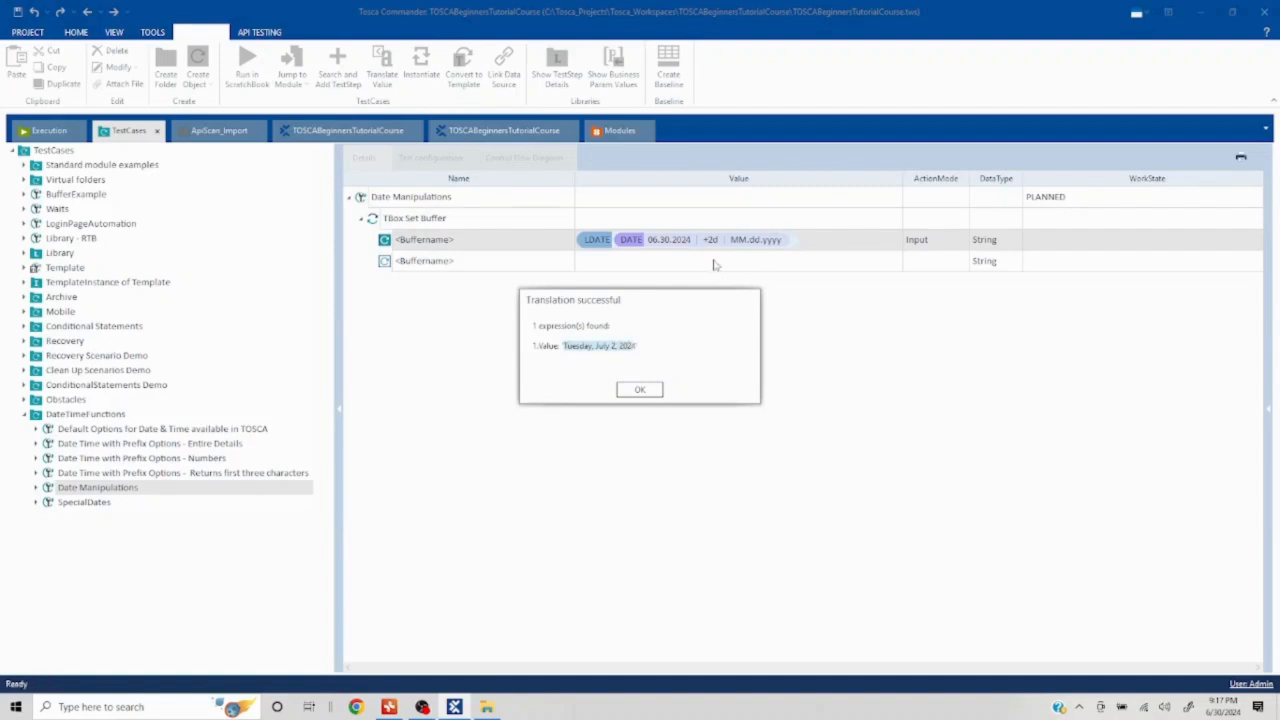
click(639, 390)
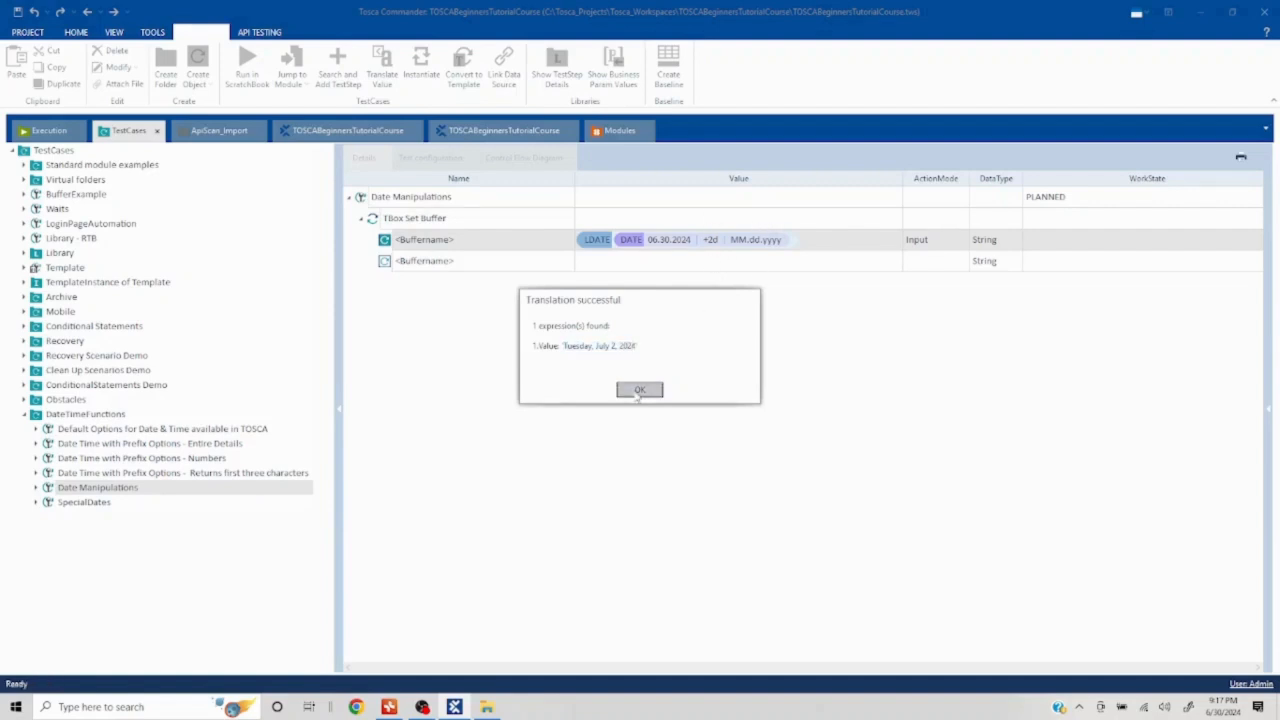
Check the nested value's MM.dd.yyyy output format against the test case's ToscaDateFormat parameter once more
click(810, 248)
drag(762, 240, 713, 241)
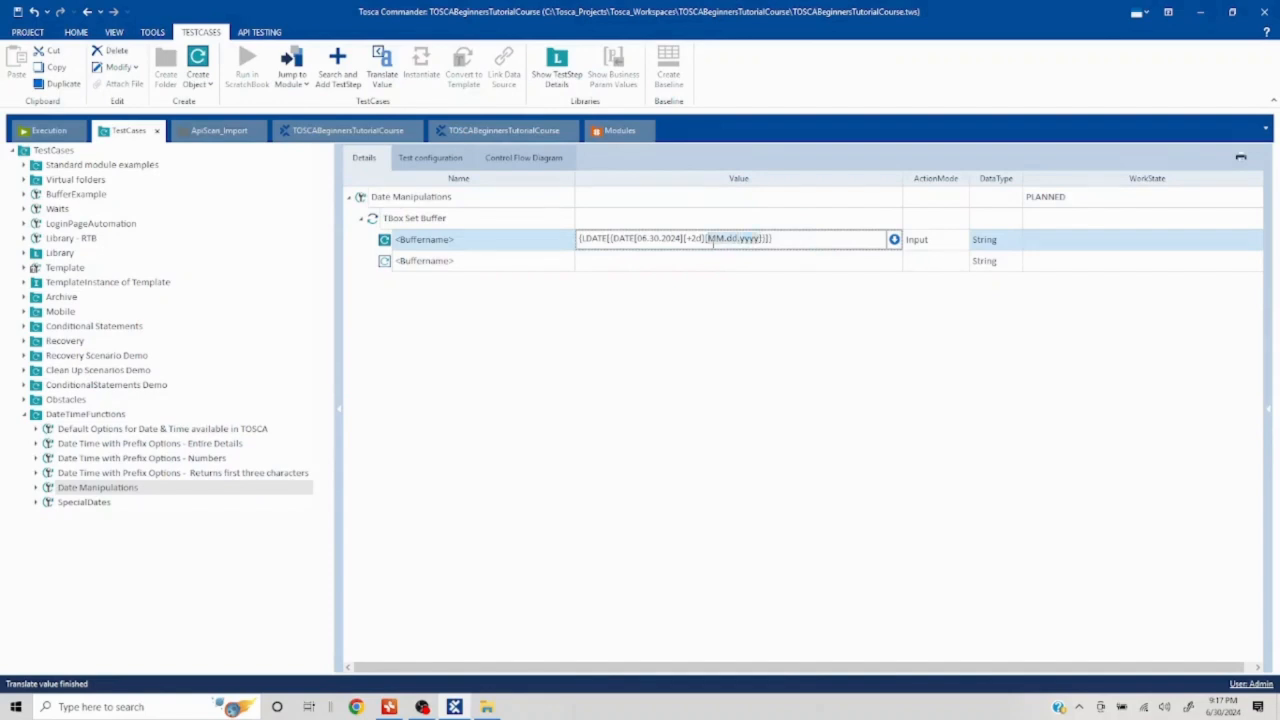
click(424, 162)
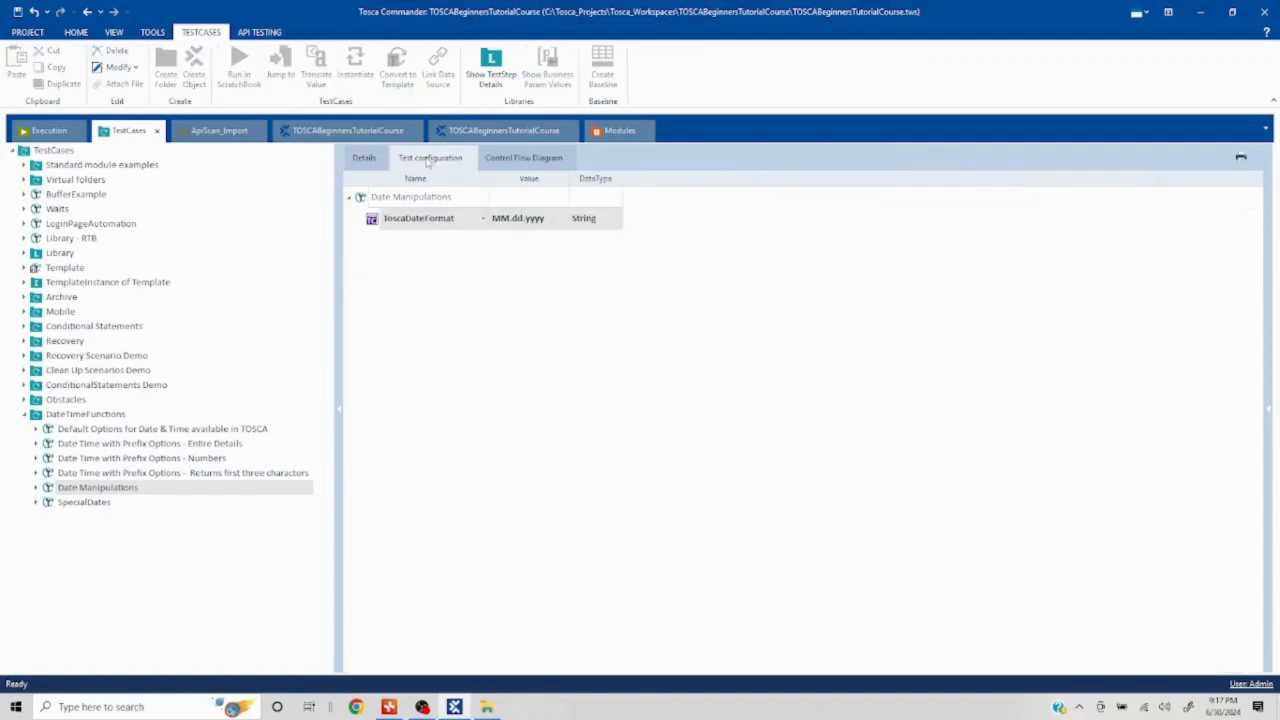
click(380, 160)
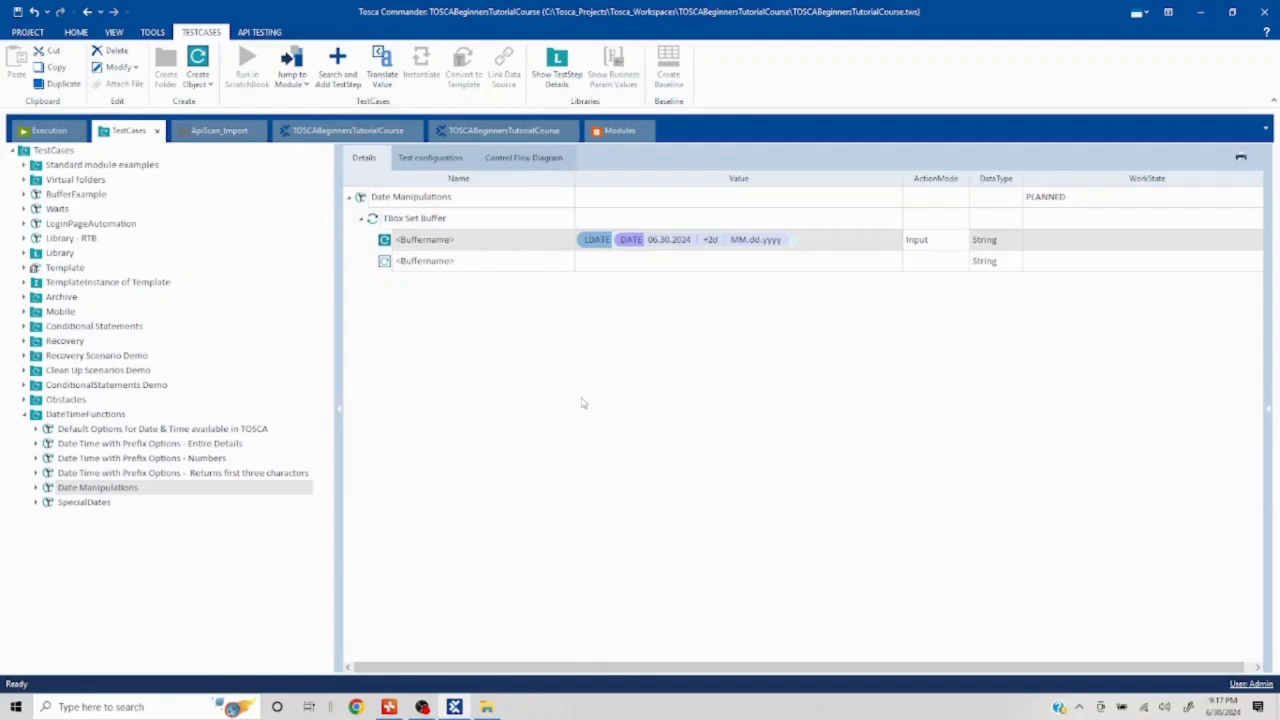
Review the three prefix-option test cases and return to the details of the Date Manipulations test case
click(151, 443)
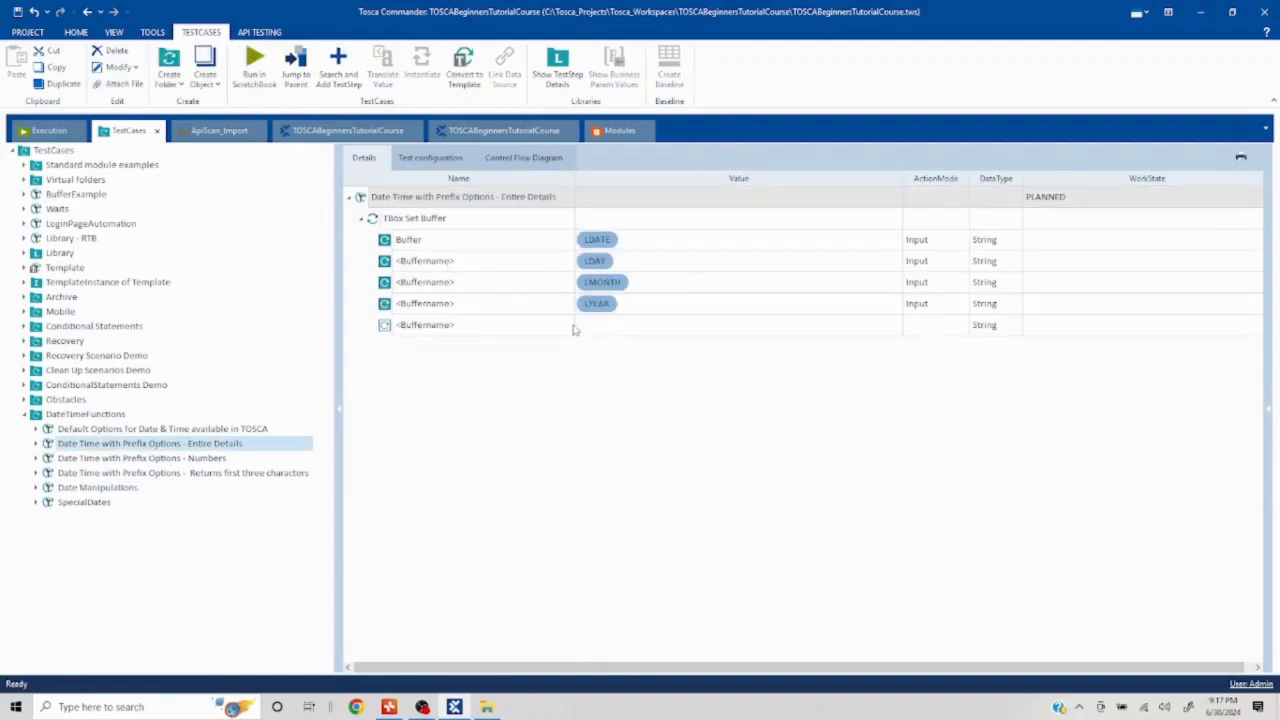
click(187, 458)
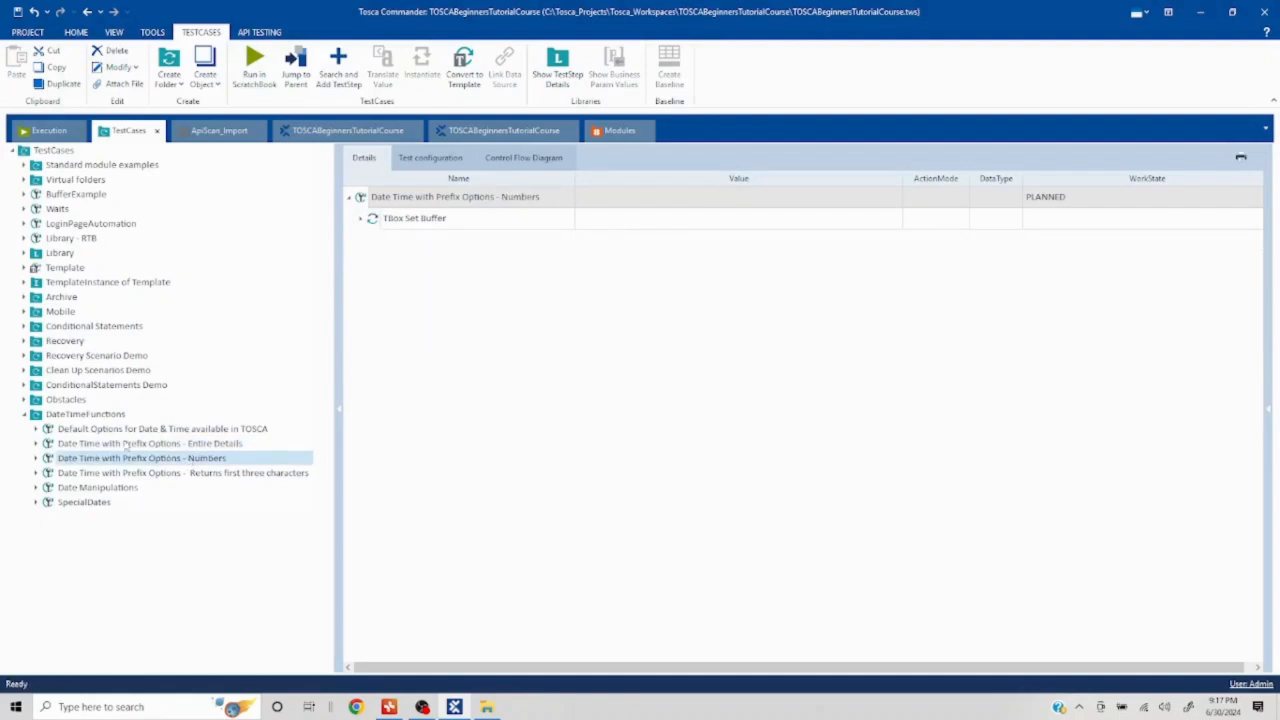
click(160, 475)
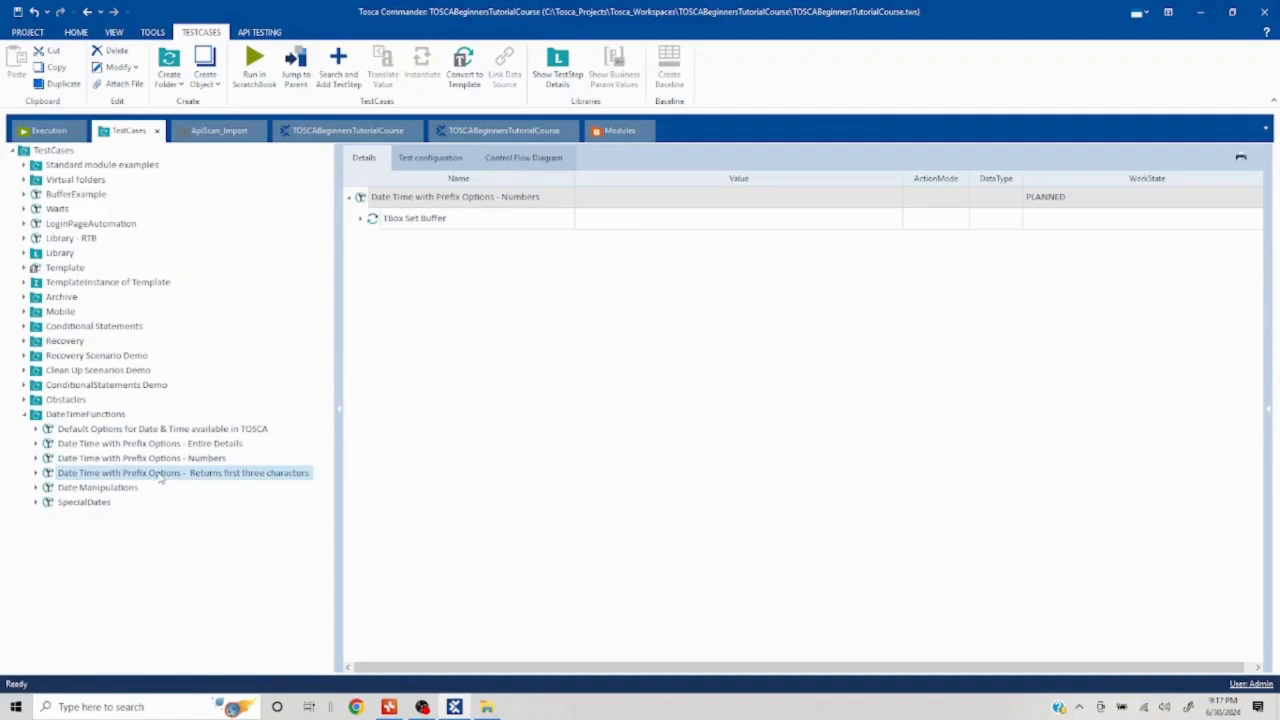
click(85, 488)
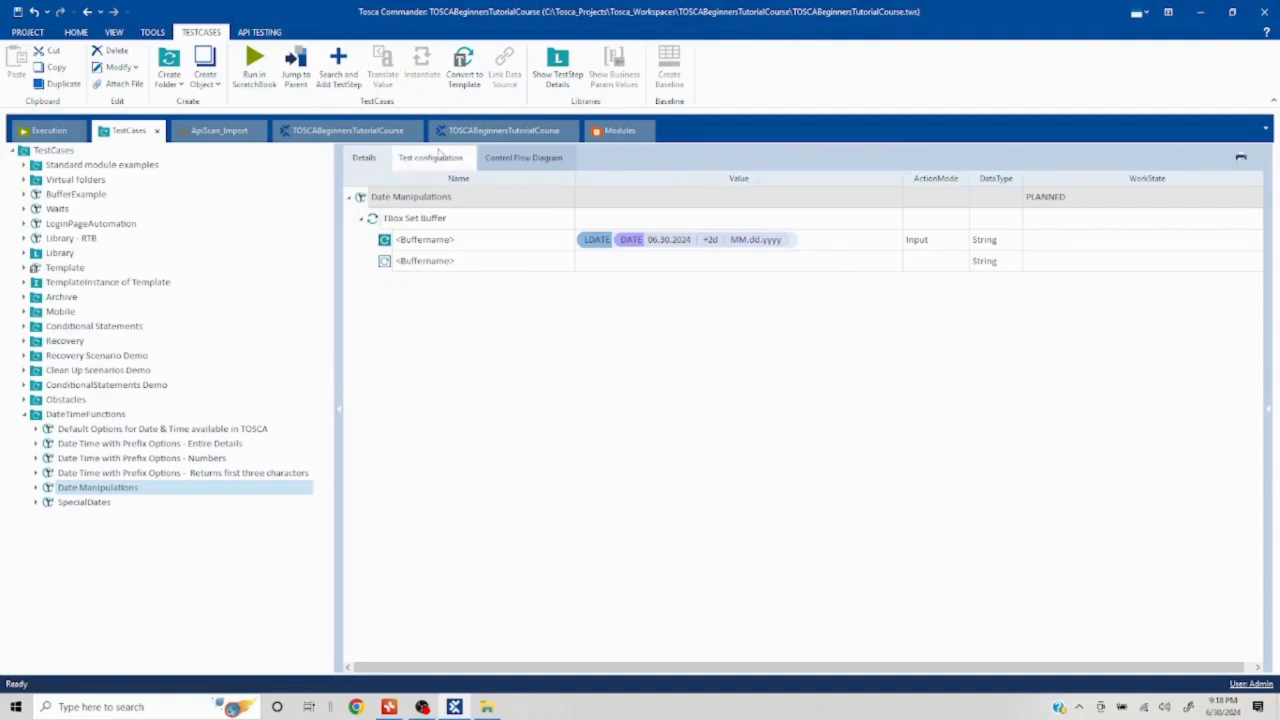
click(431, 160)
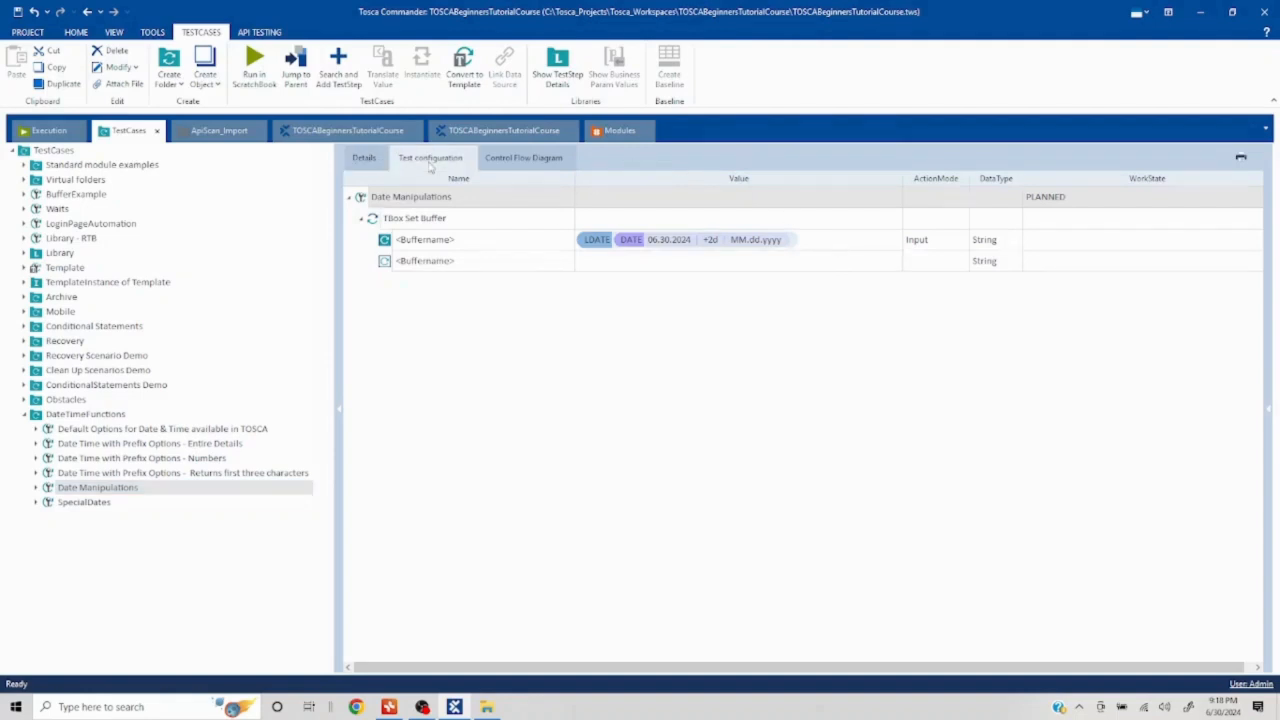
click(362, 160)
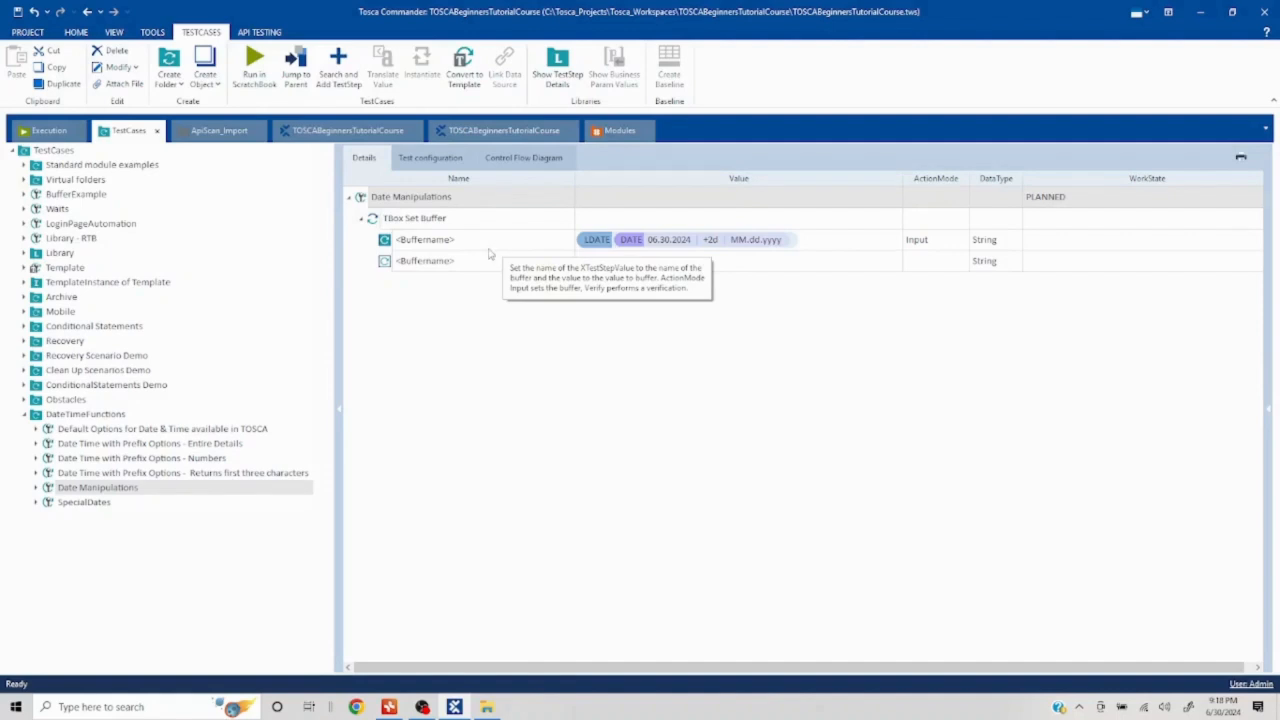
Switch to the Tosca Dates mind map to read the Special Dates branch, and return to Tosca Commander
click(389, 707)
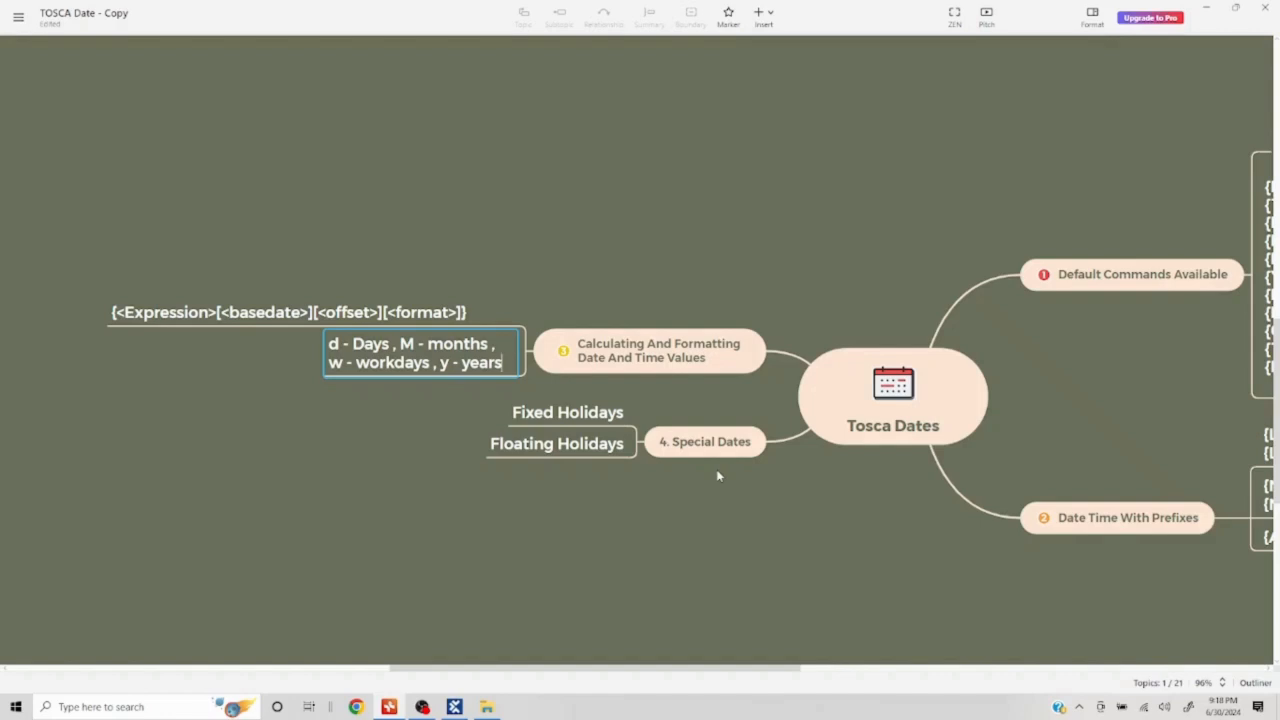
mouse_move(450, 686)
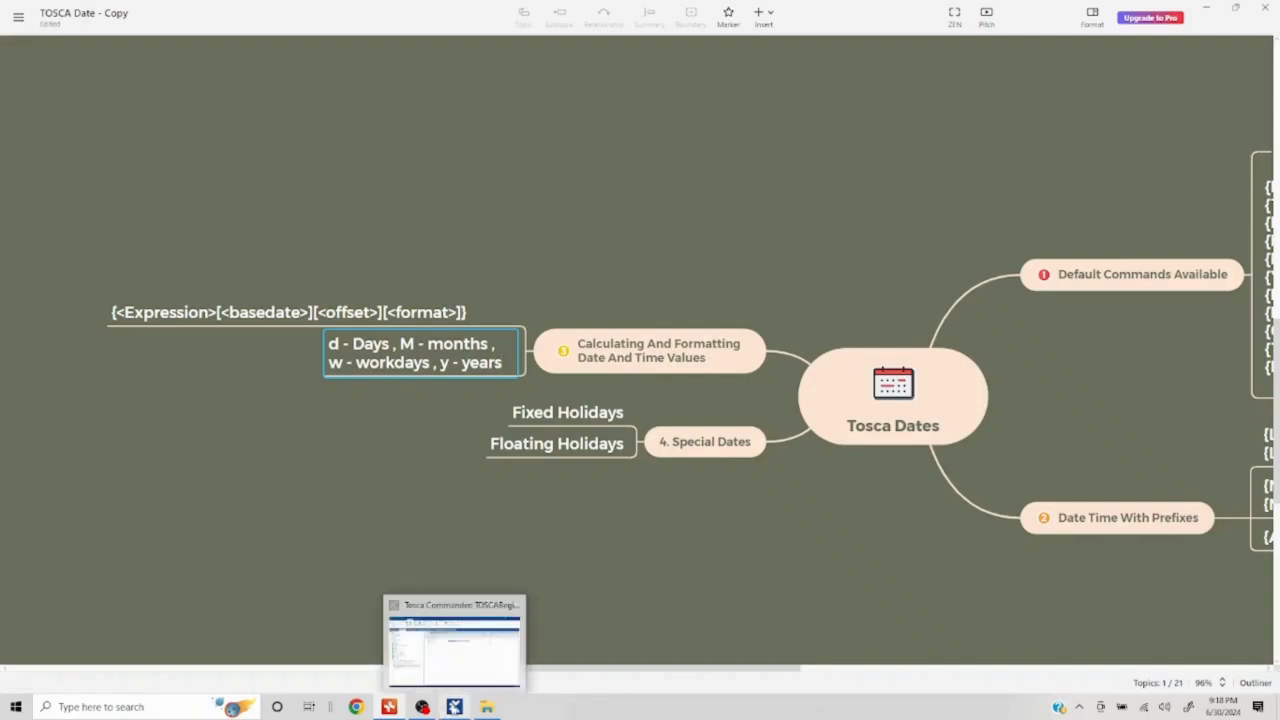
click(454, 707)
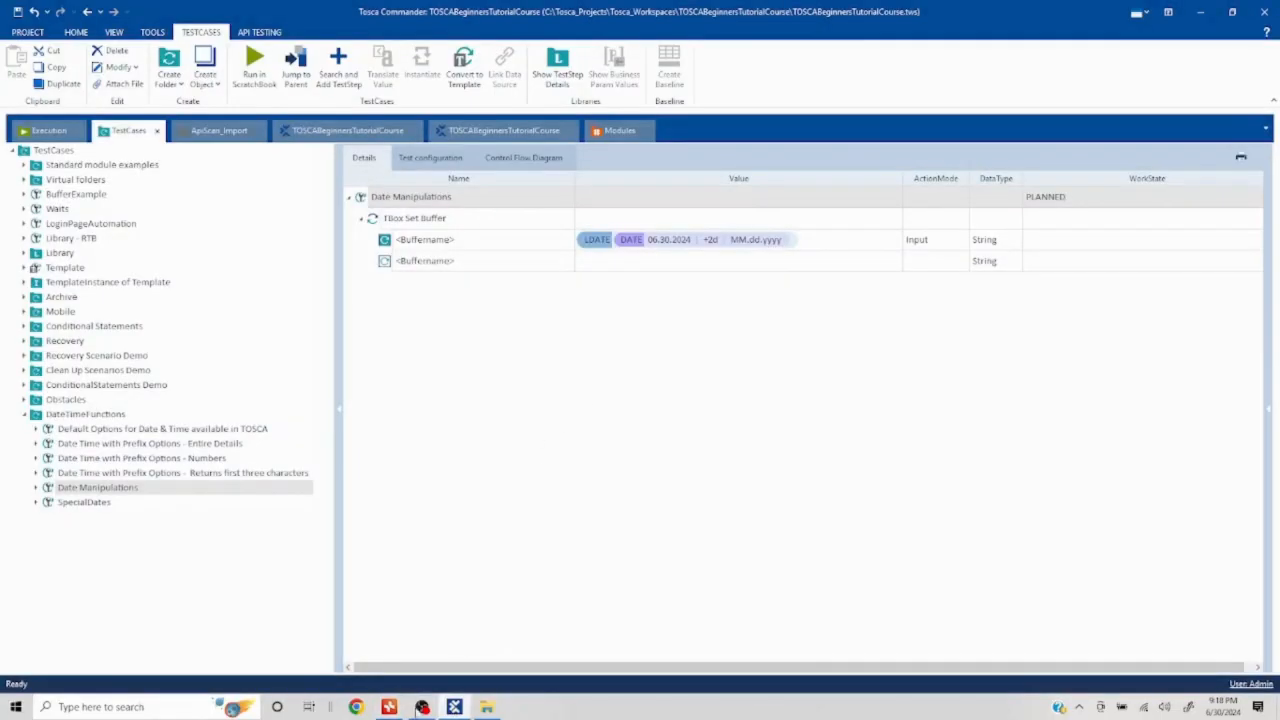
click(422, 707)
click(422, 707)
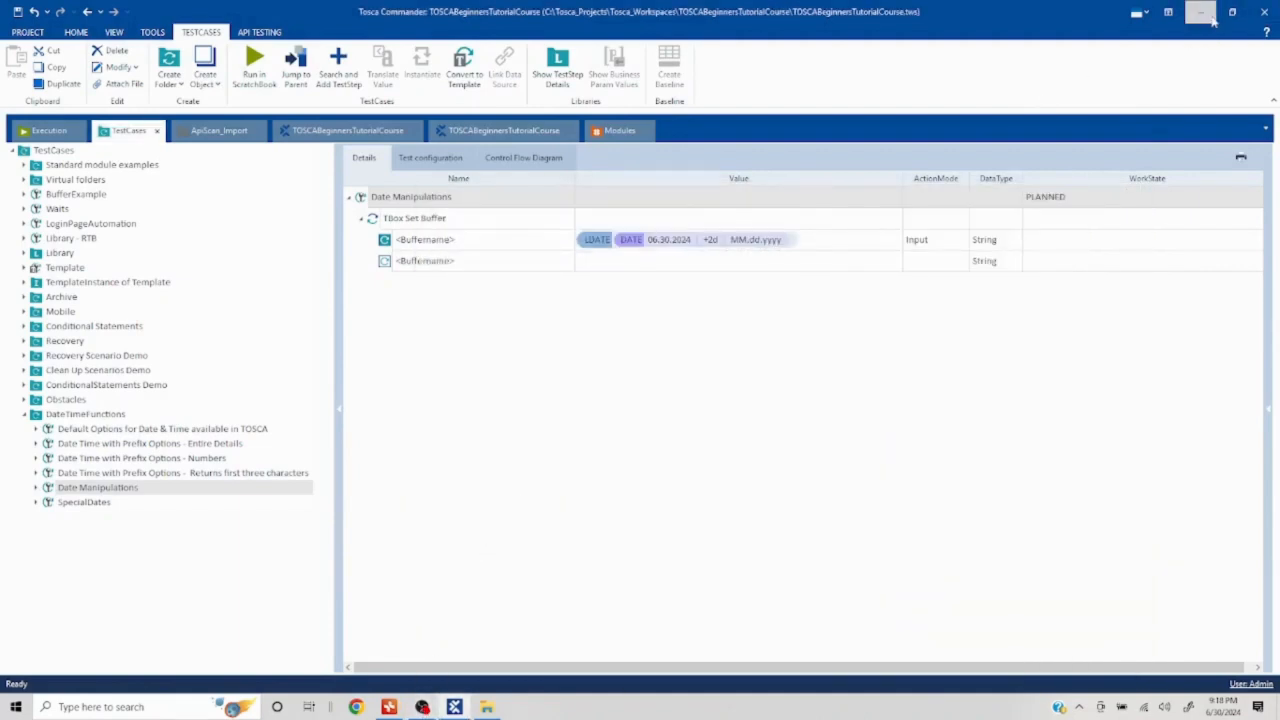
Open Tosca Settings and view July 2024 in the system calendar
click(27, 32)
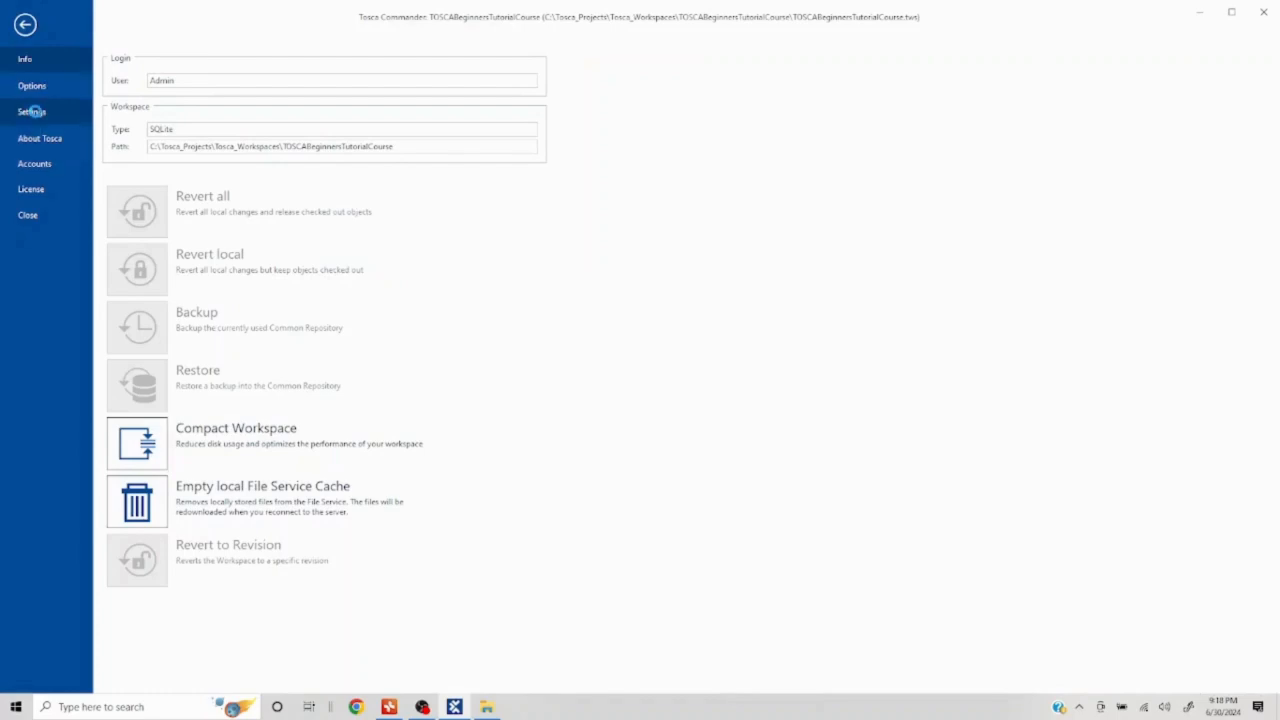
key(Escape)
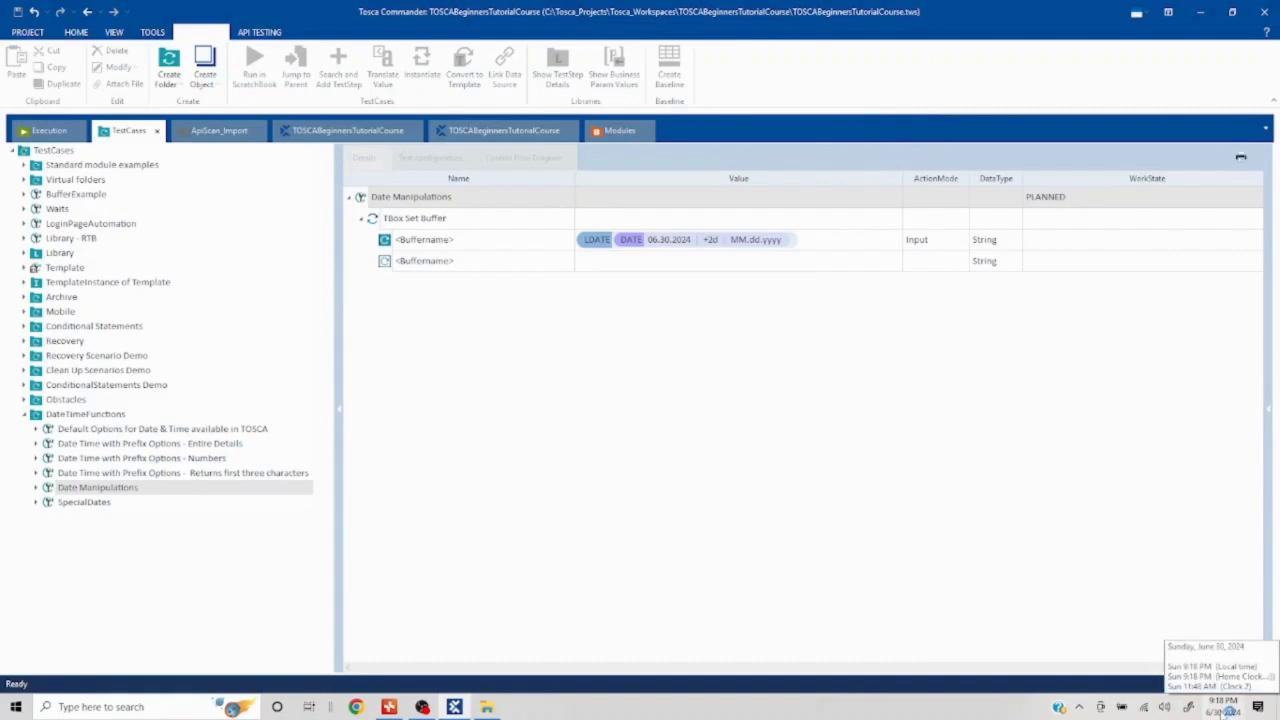
click(1229, 708)
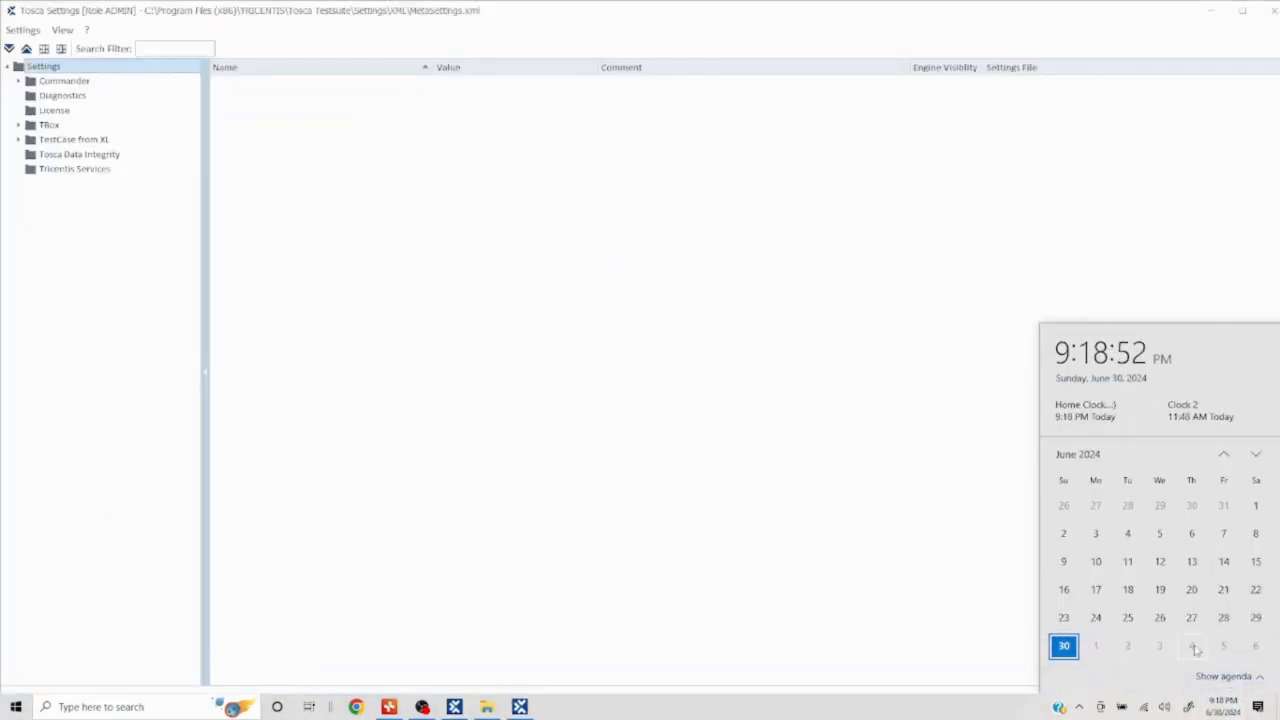
click(1256, 455)
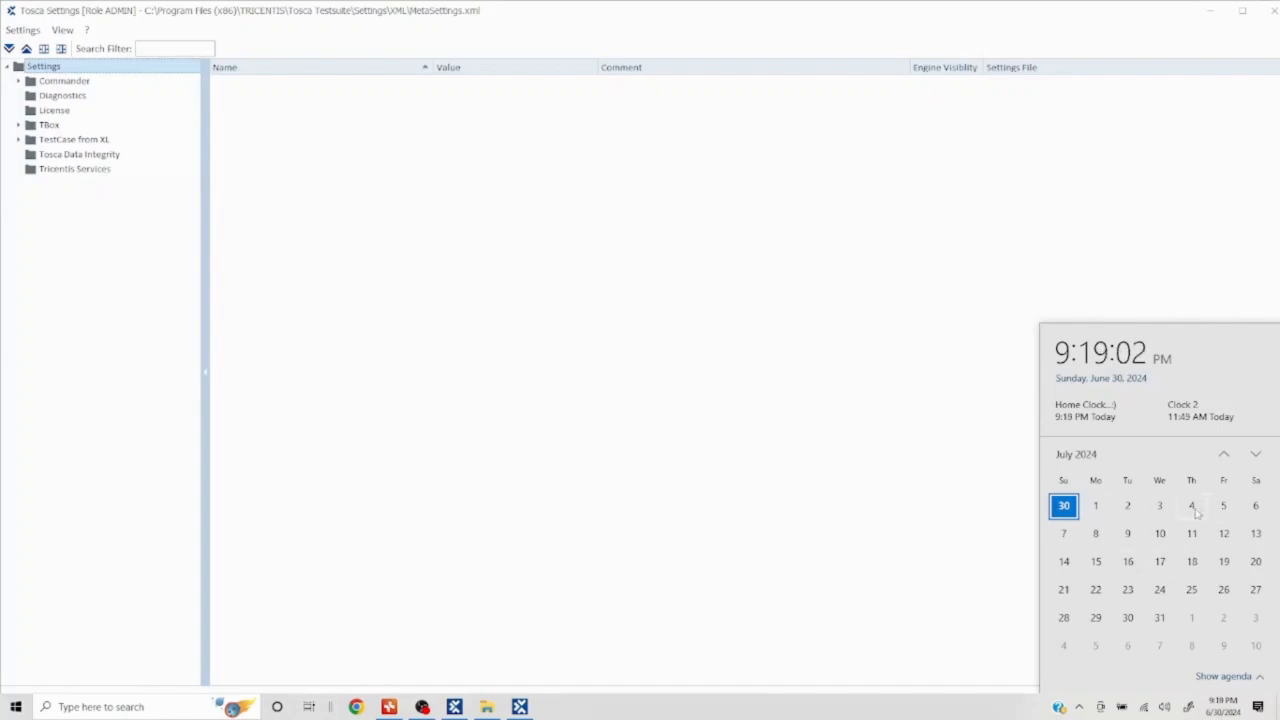
click(709, 434)
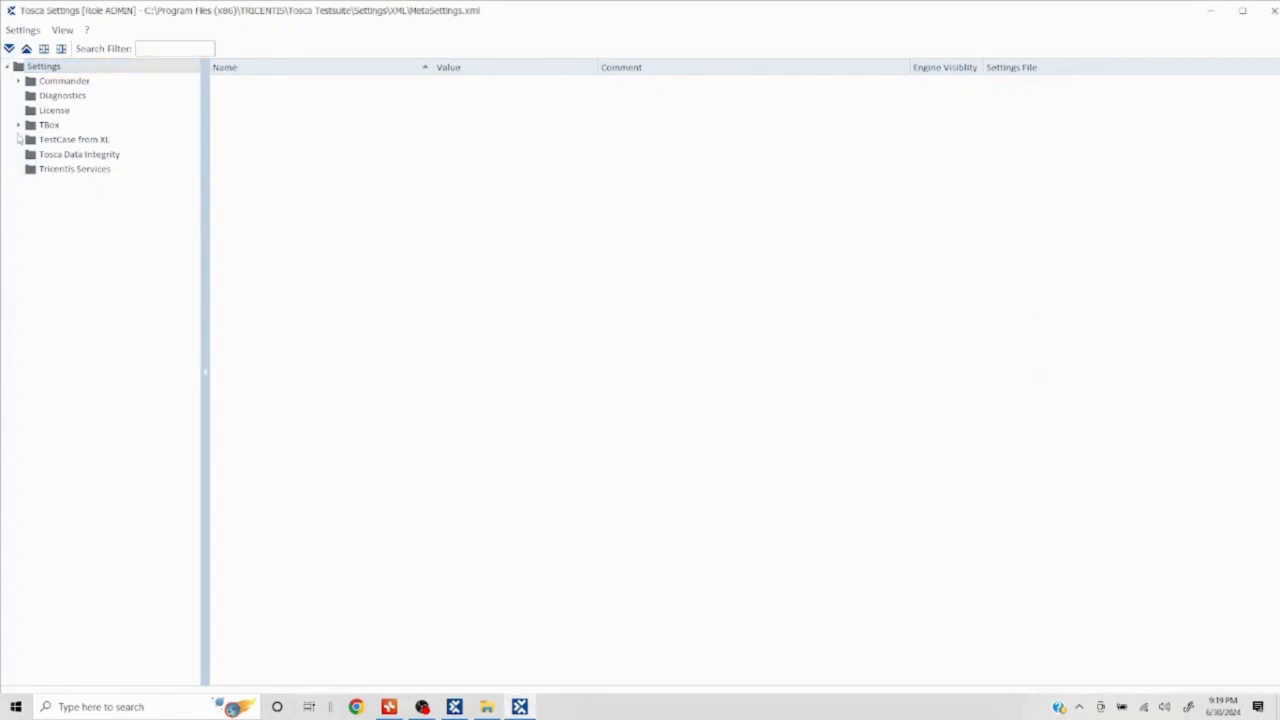
Set Fixed Holidays to 0407 in the TBox Special Dates settings
click(18, 126)
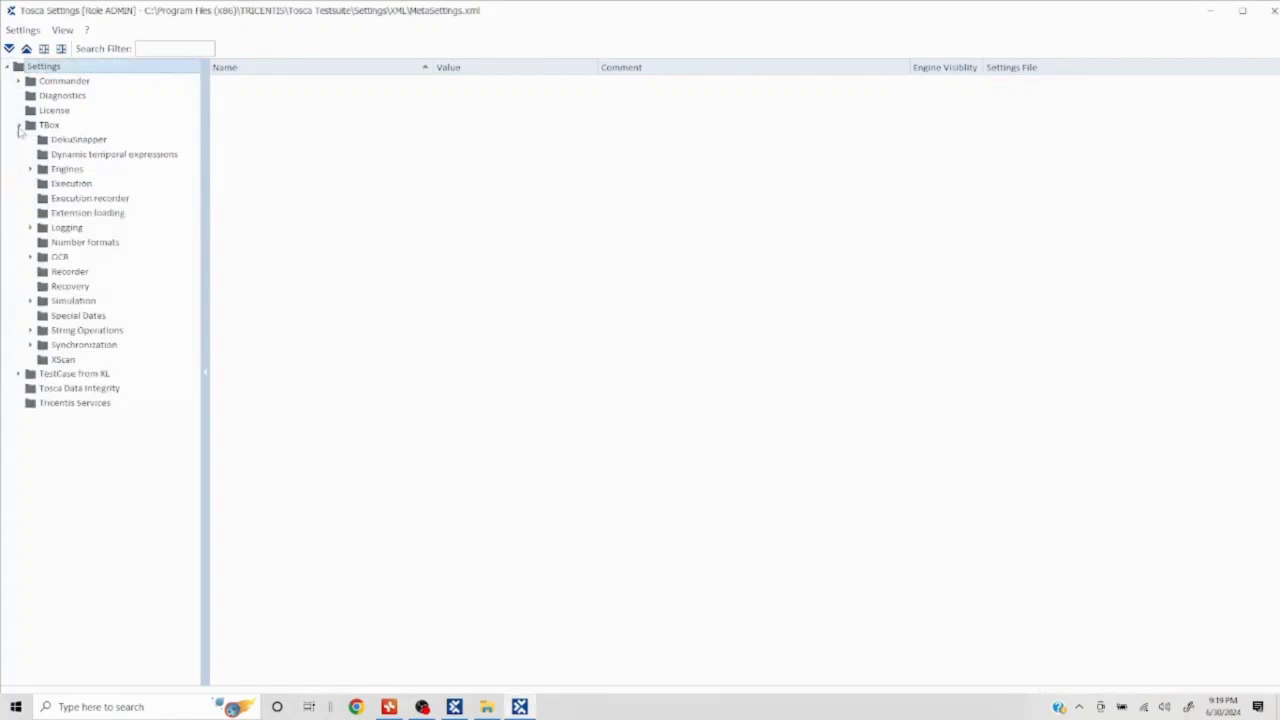
click(86, 316)
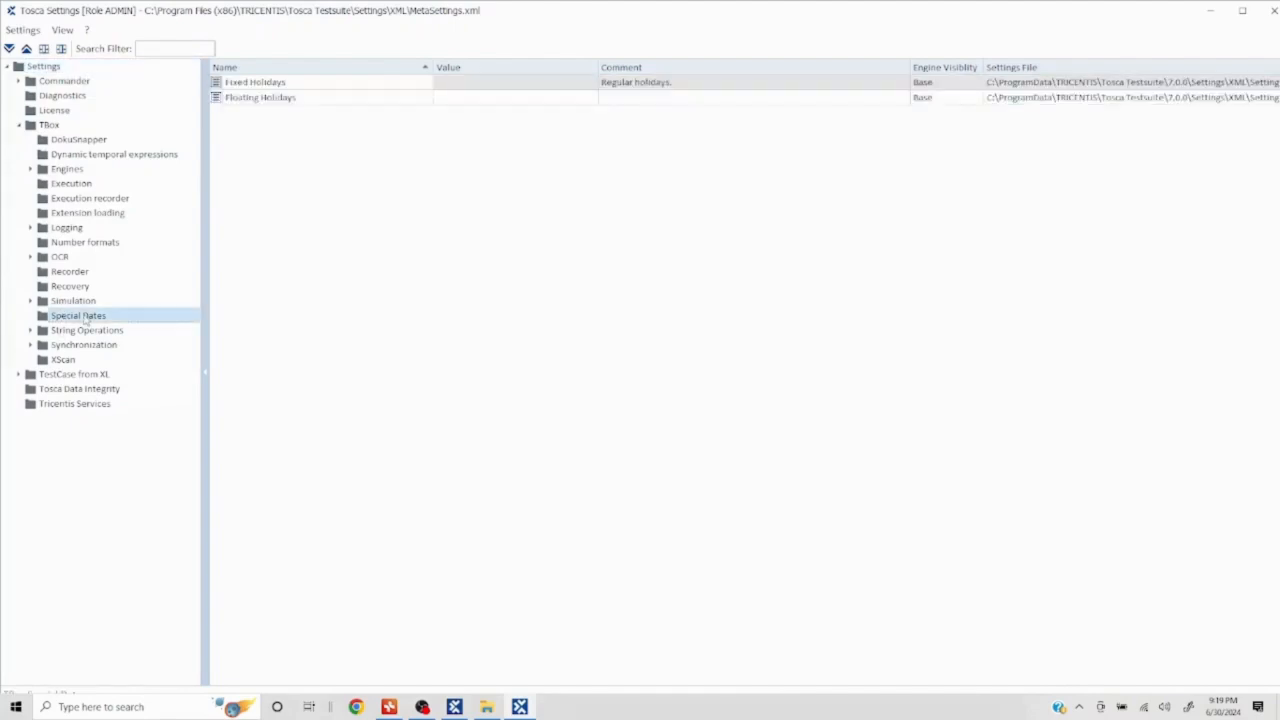
click(541, 85)
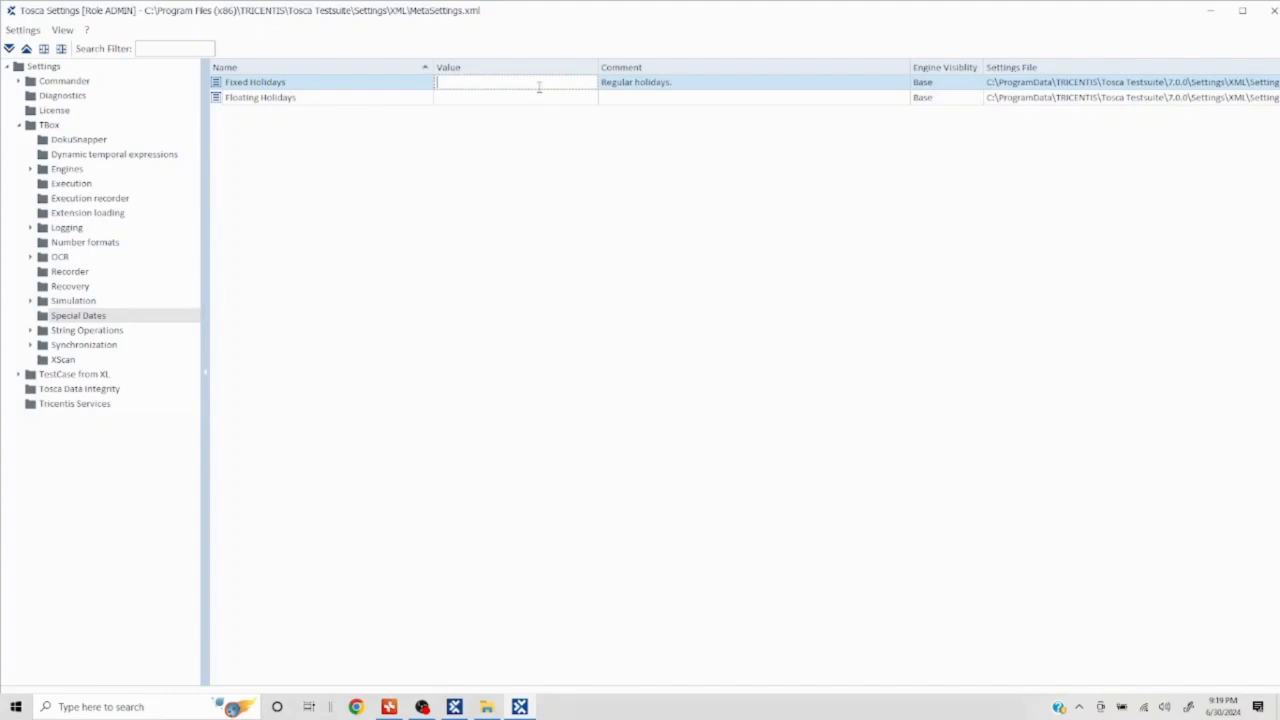
text(0407)
key(Return)
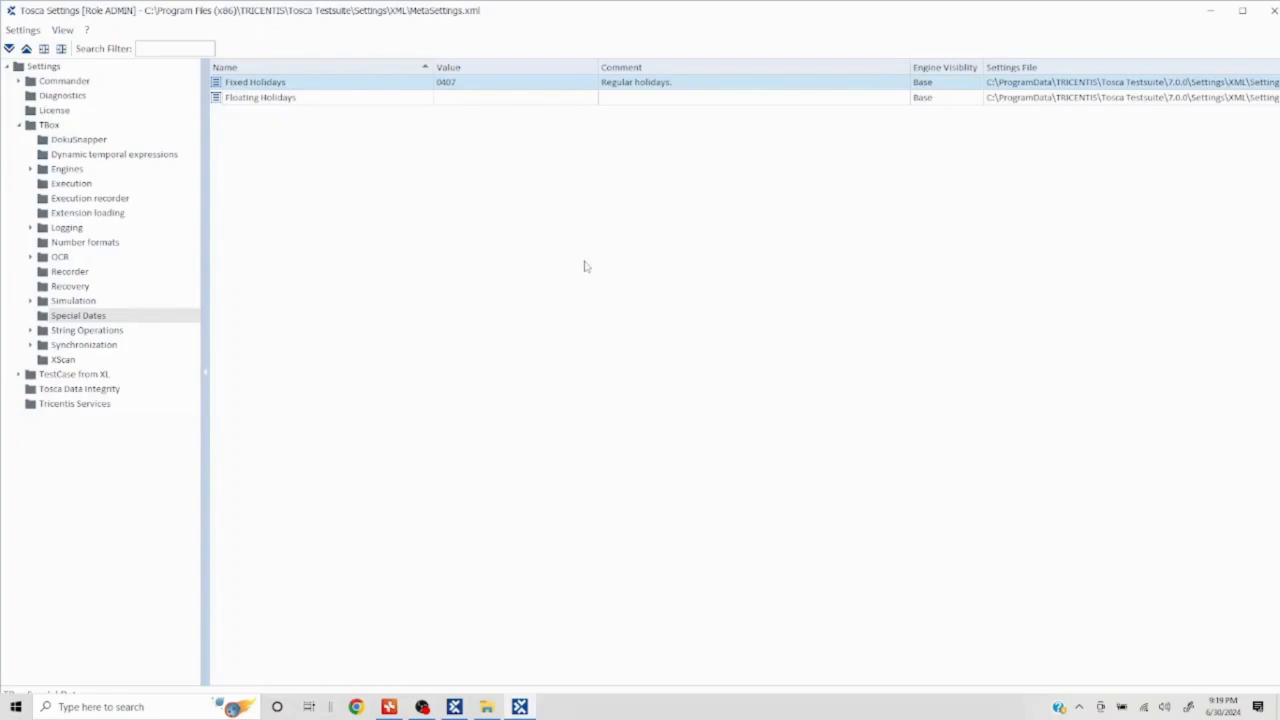
Extend the Fixed Holidays value to 0407;0807 and close the settings window
click(470, 85)
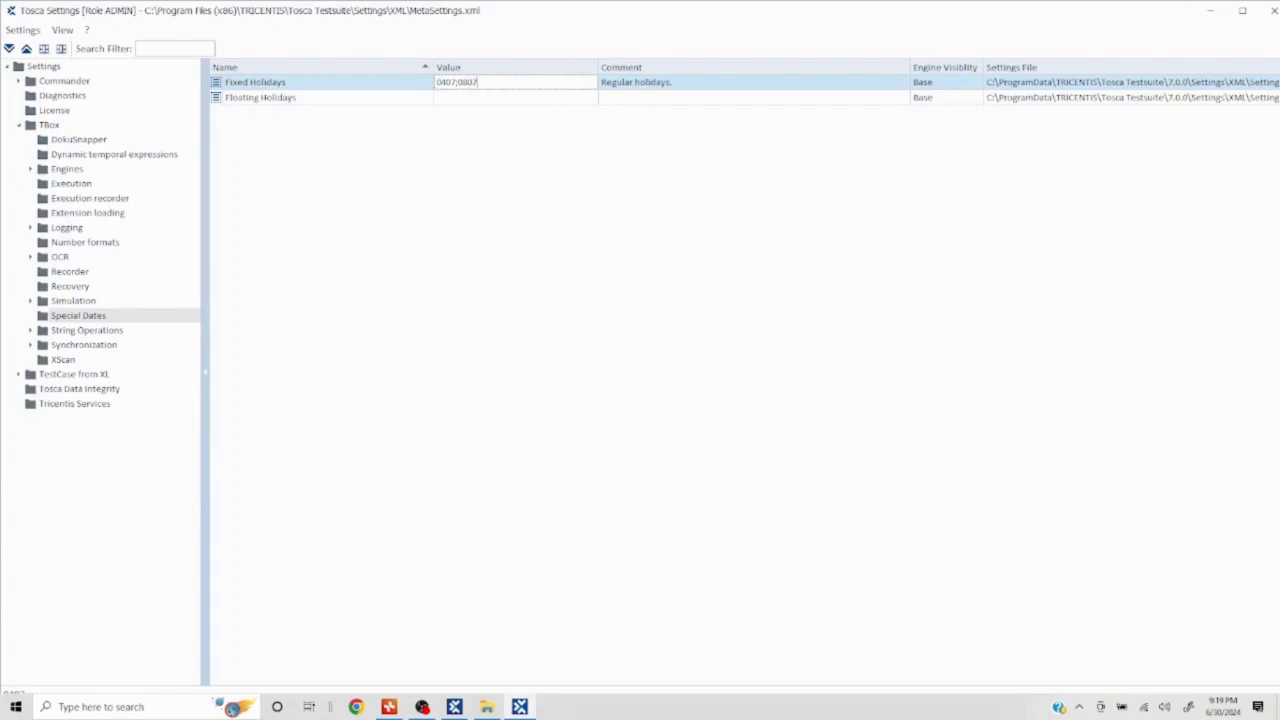
click(449, 241)
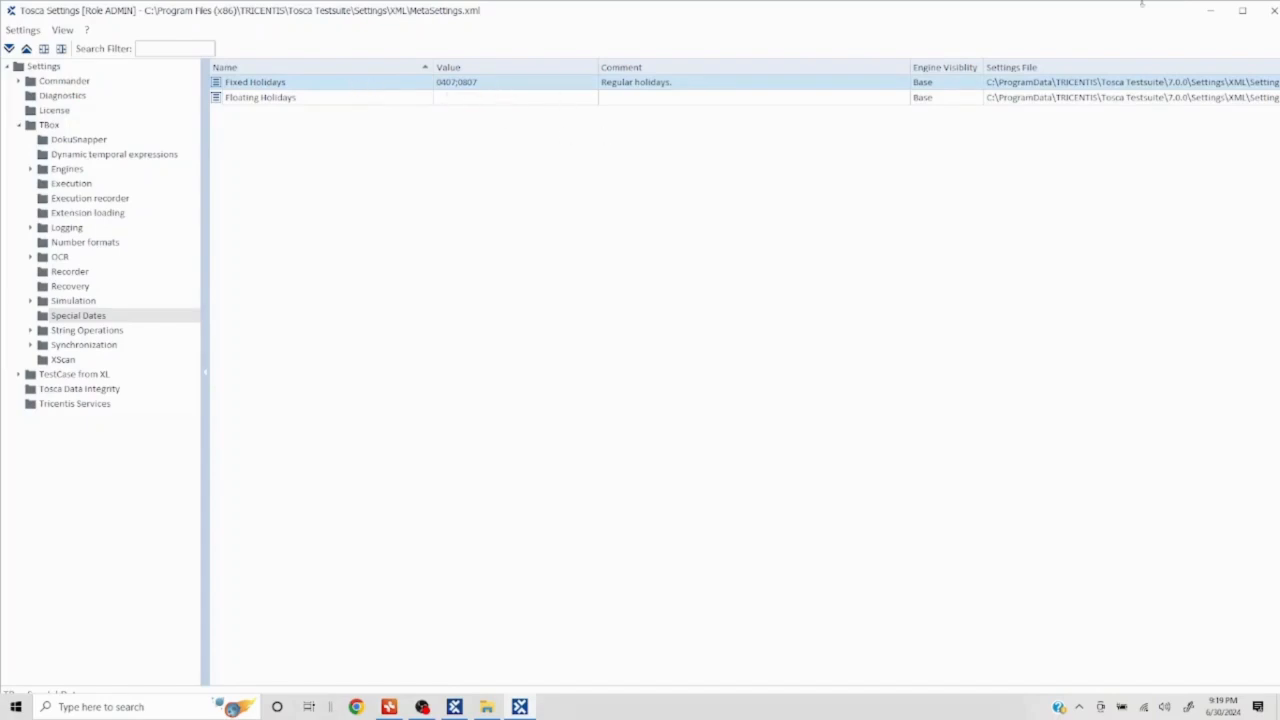
click(1274, 10)
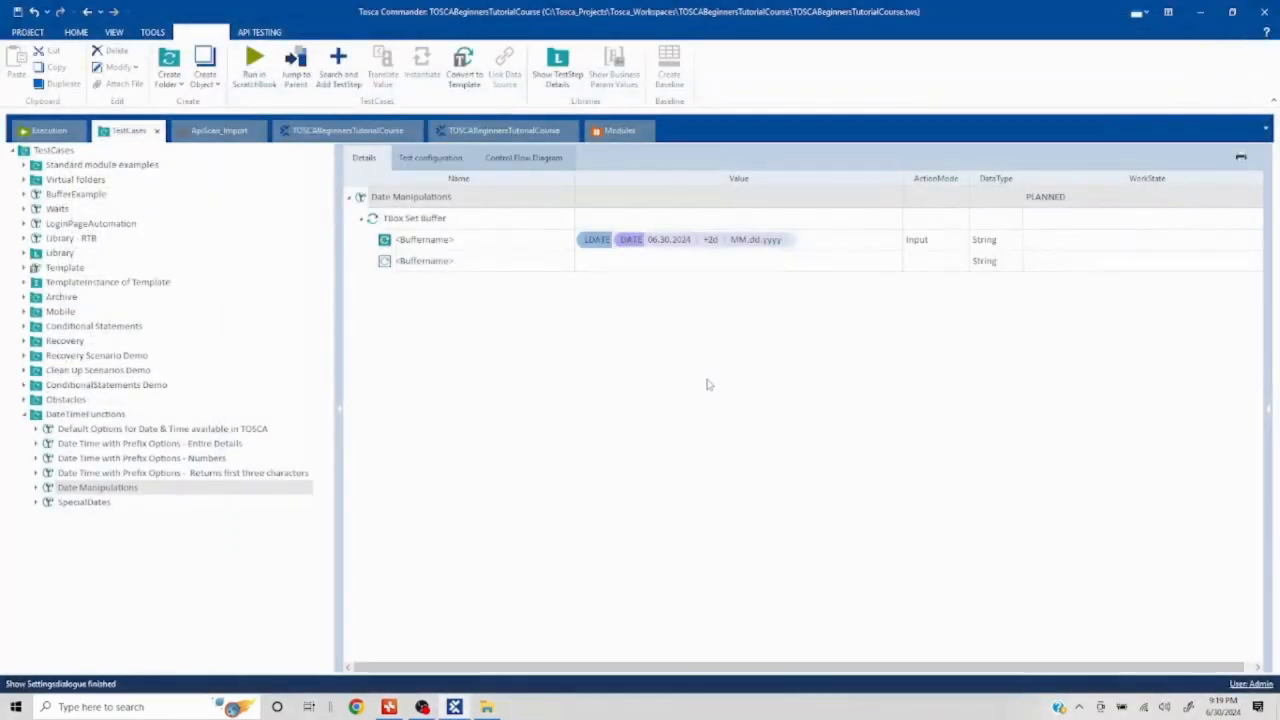
Examine the parts of the nested LDATE value and the early July 2024 dates in the system calendar
click(826, 244)
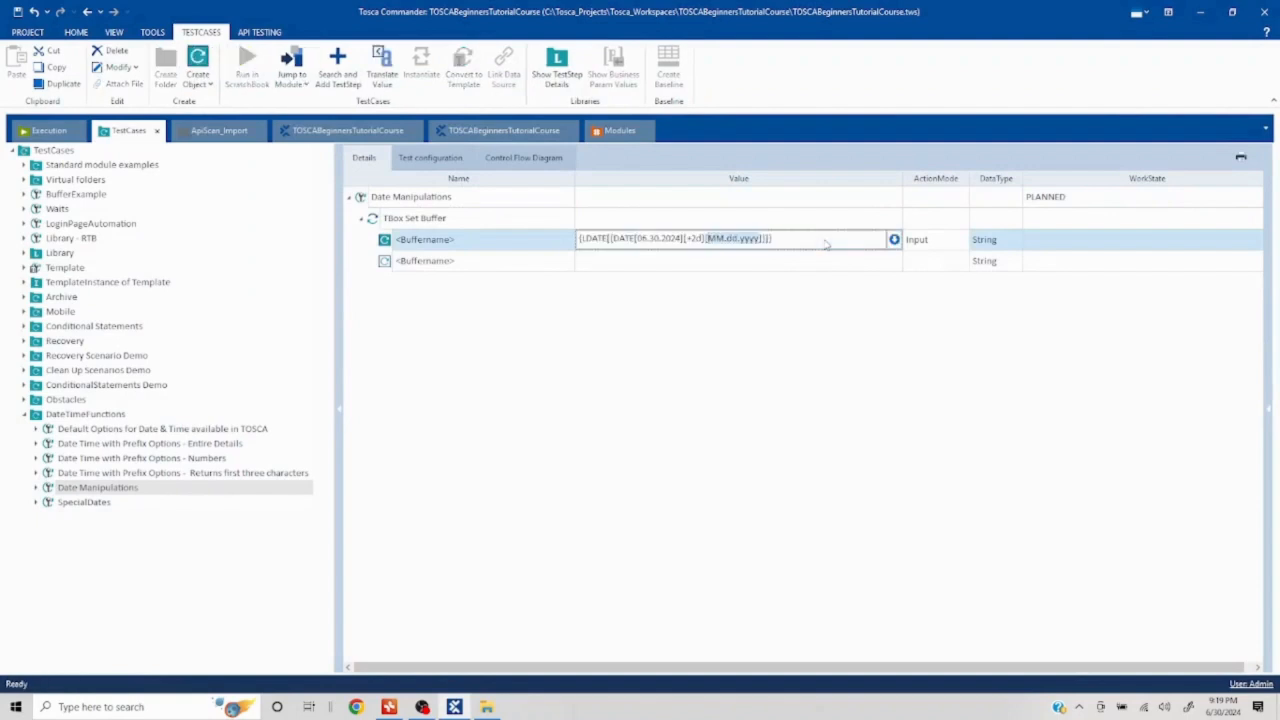
drag(608, 240, 548, 242)
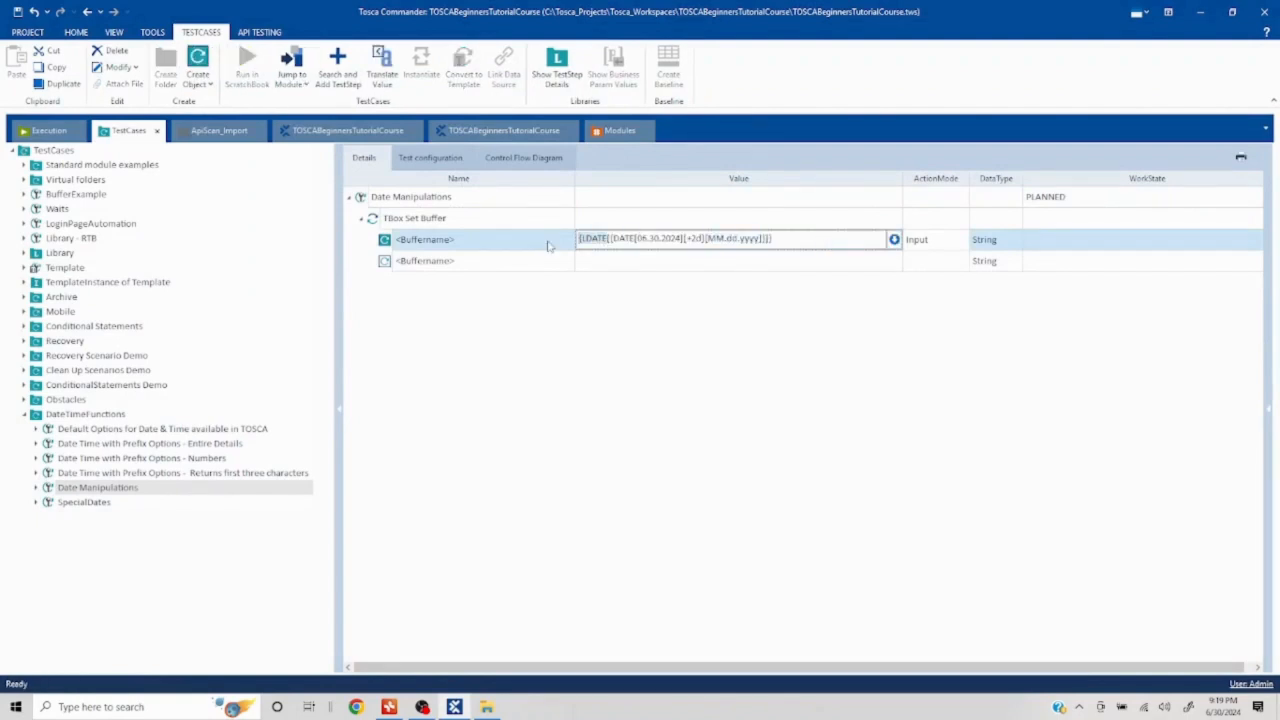
click(728, 353)
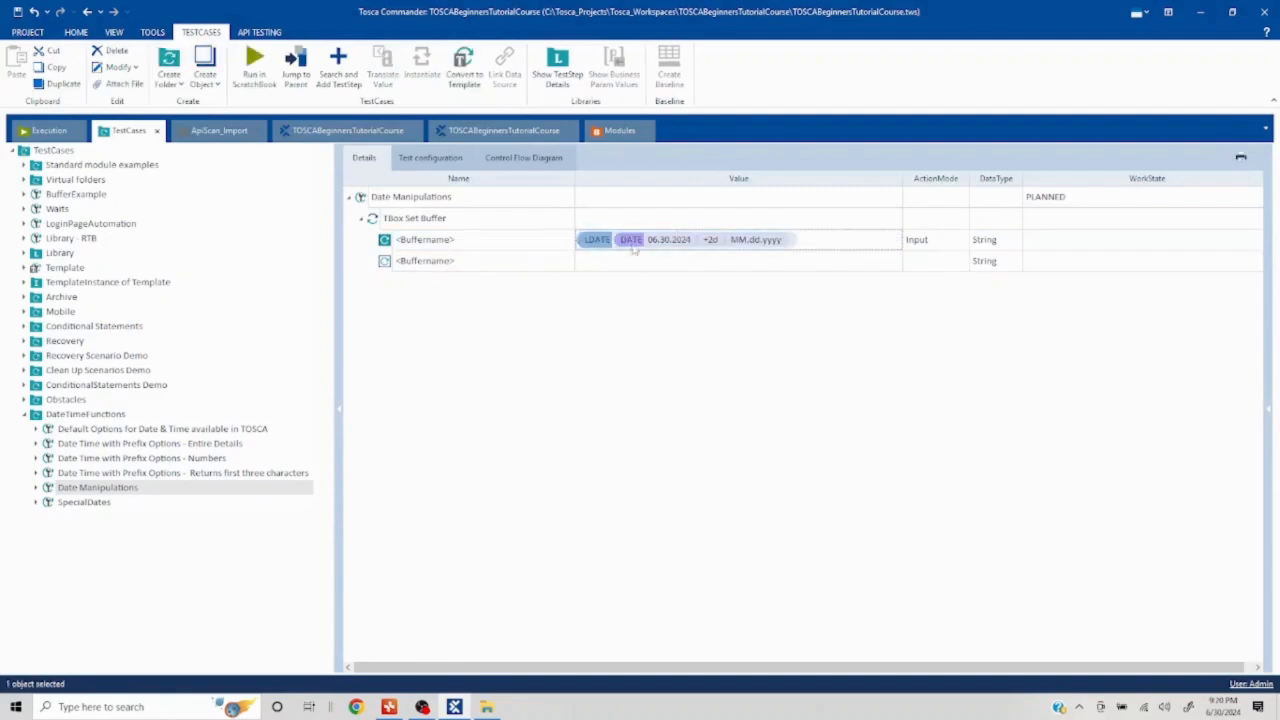
click(676, 245)
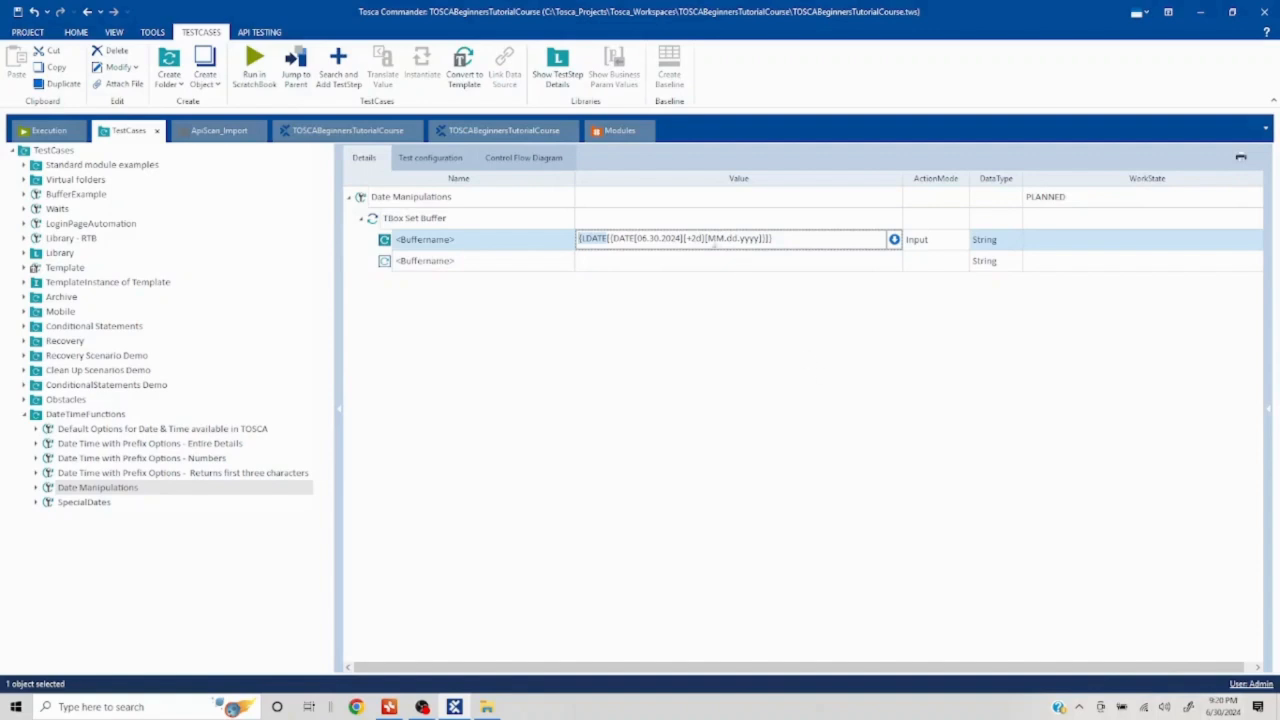
click(703, 238)
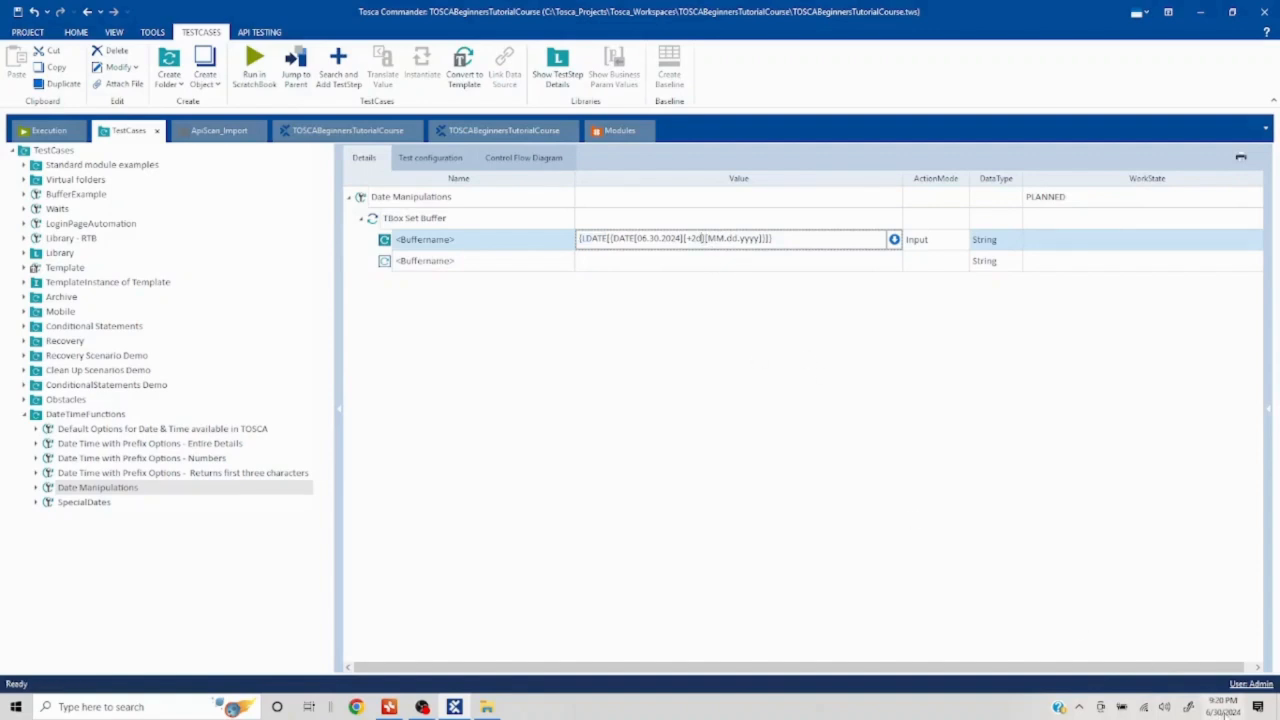
click(1222, 706)
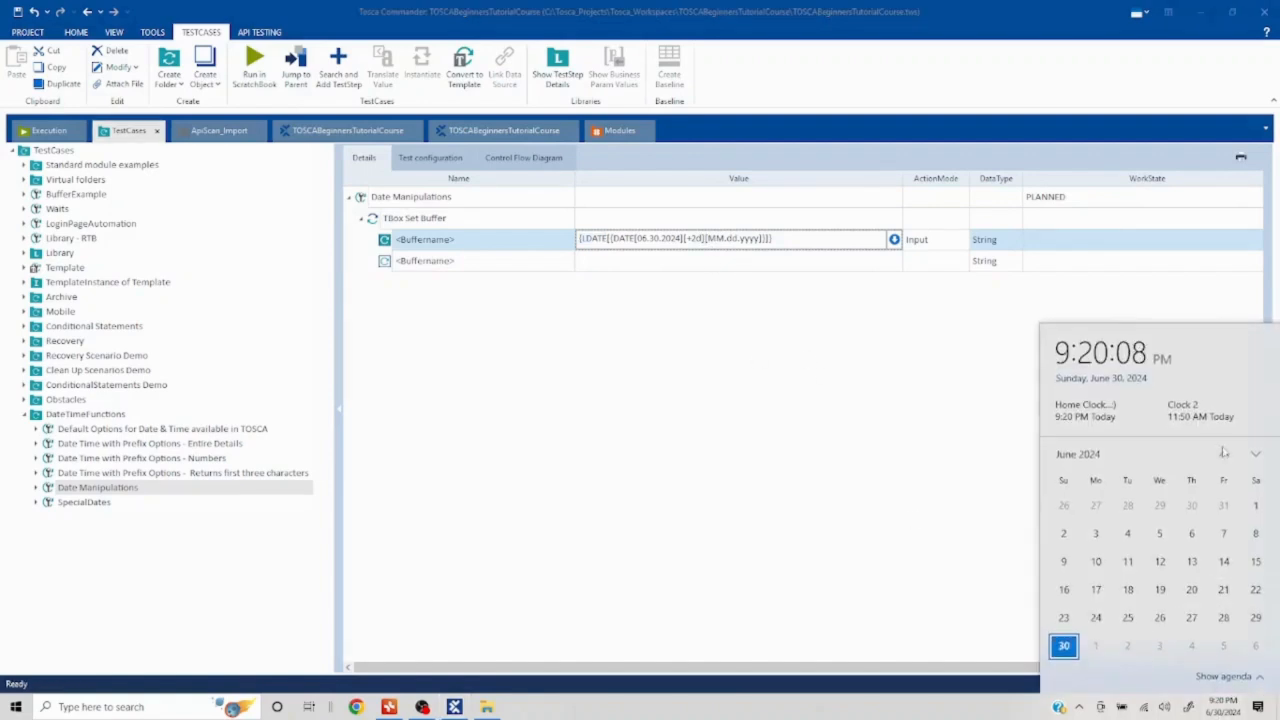
click(1255, 454)
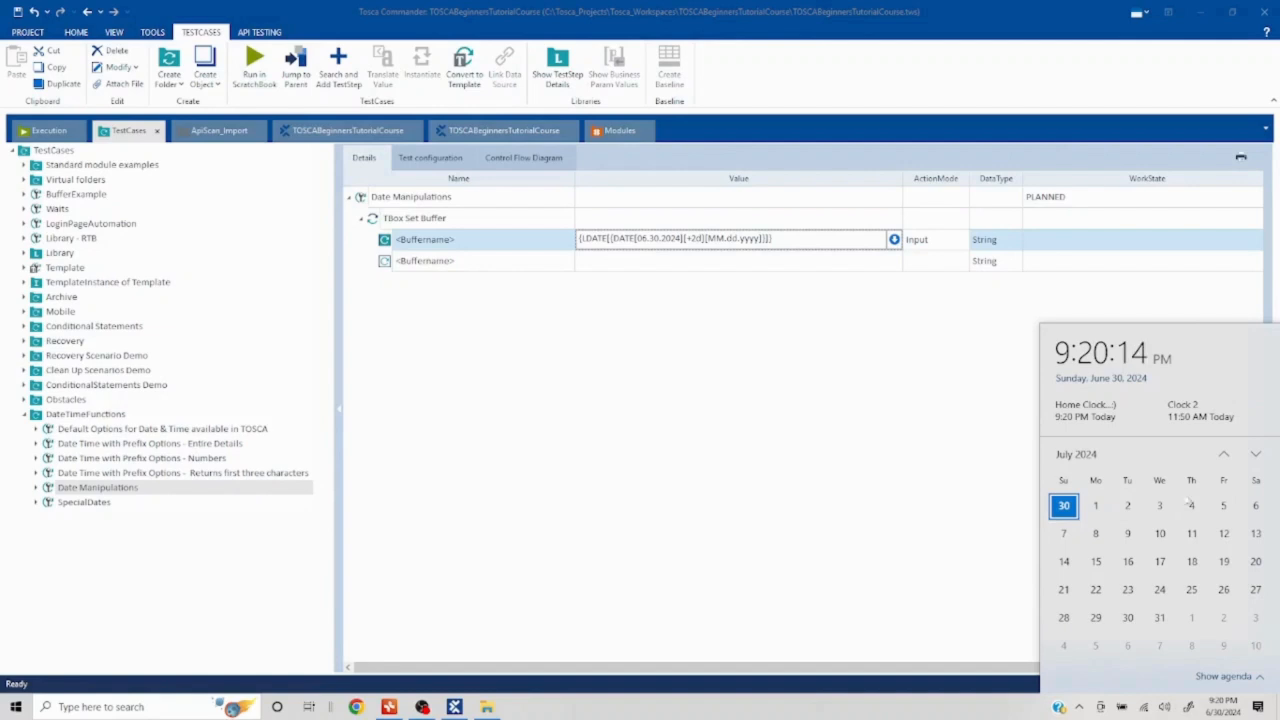
Change the inner DATE expression's offset to +4w in the nested LDATE value
click(668, 240)
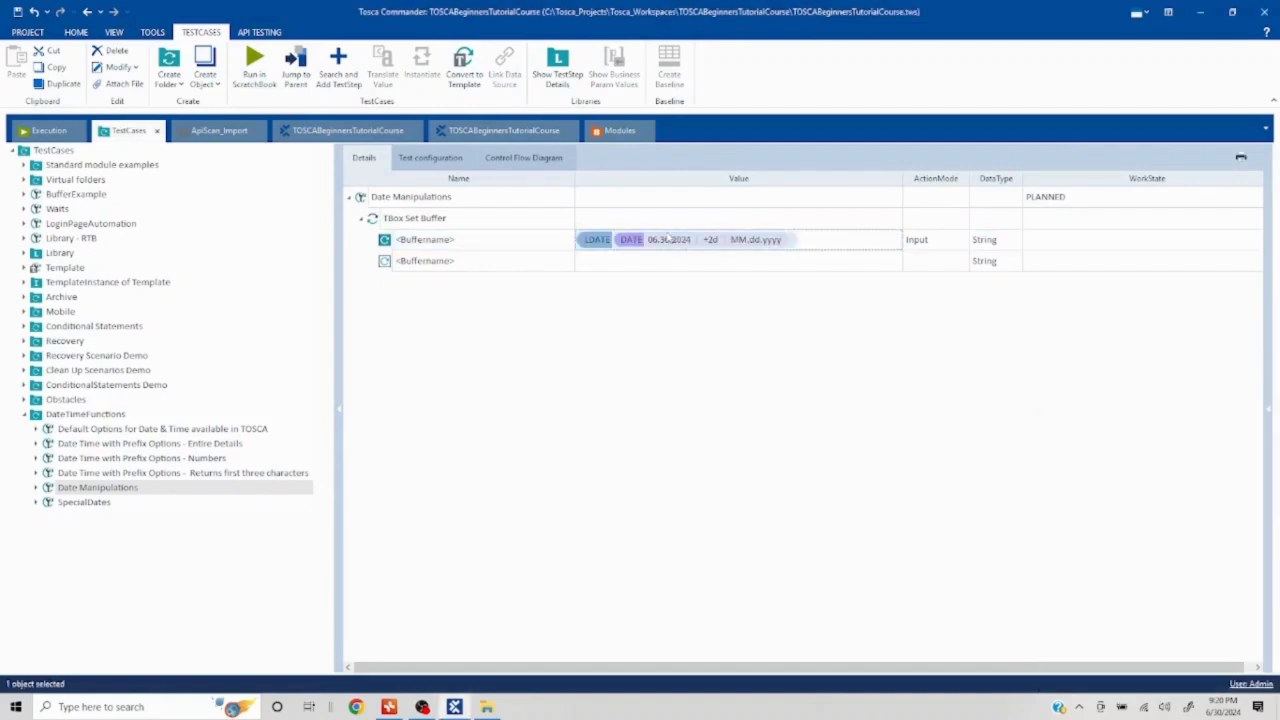
click(711, 240)
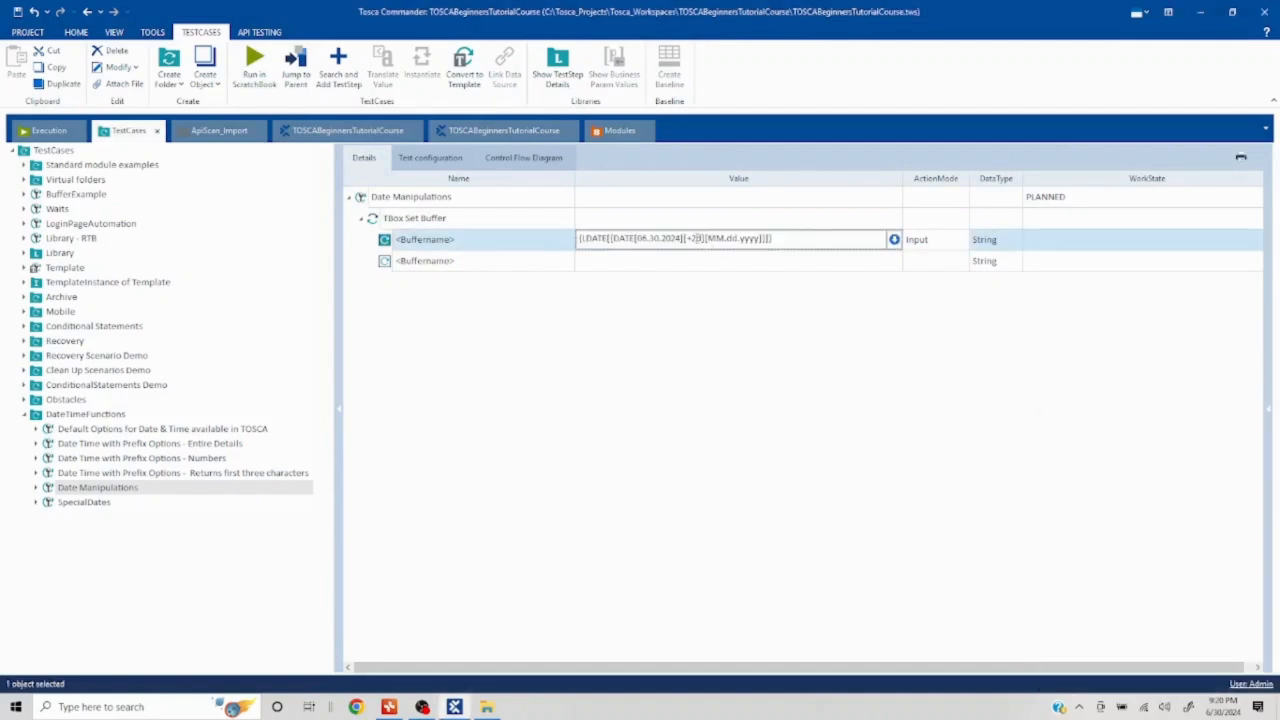
key(BackSpace)
key(BackSpace)
text(4w)
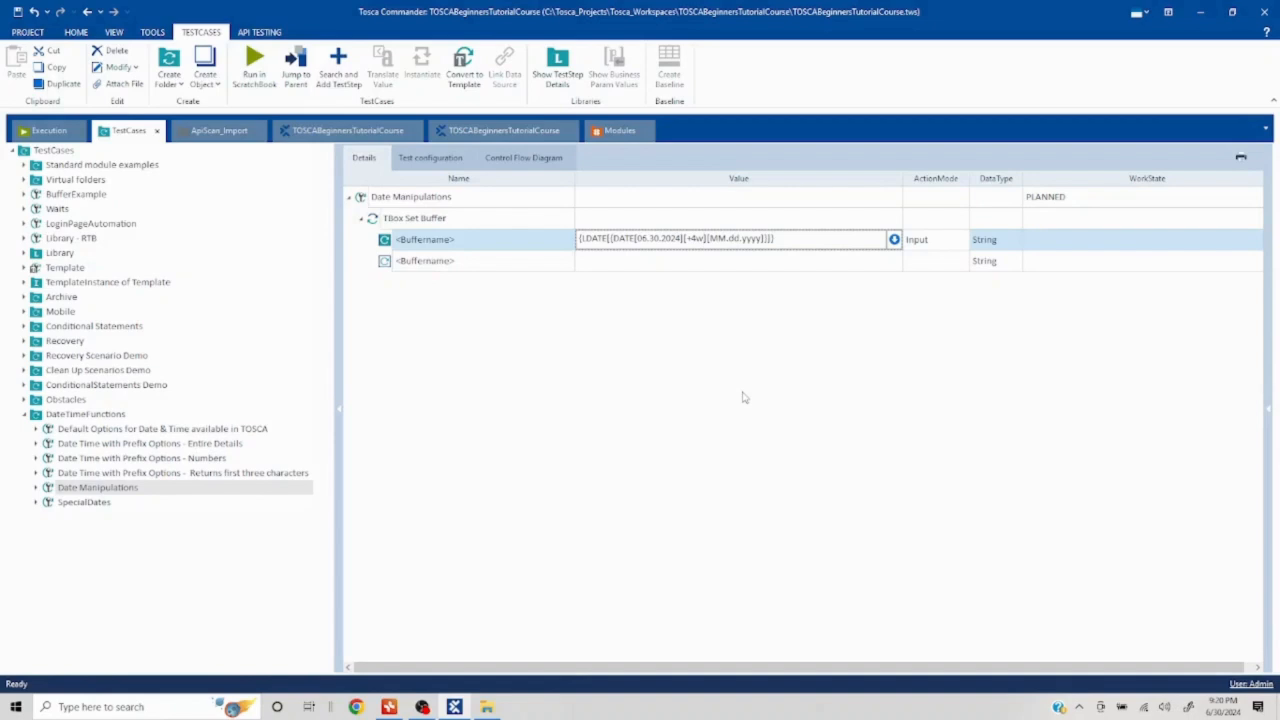
Check the early July 2024 dates in the system calendar and translate the first buffer's nested LDATE value
click(1020, 544)
click(1208, 705)
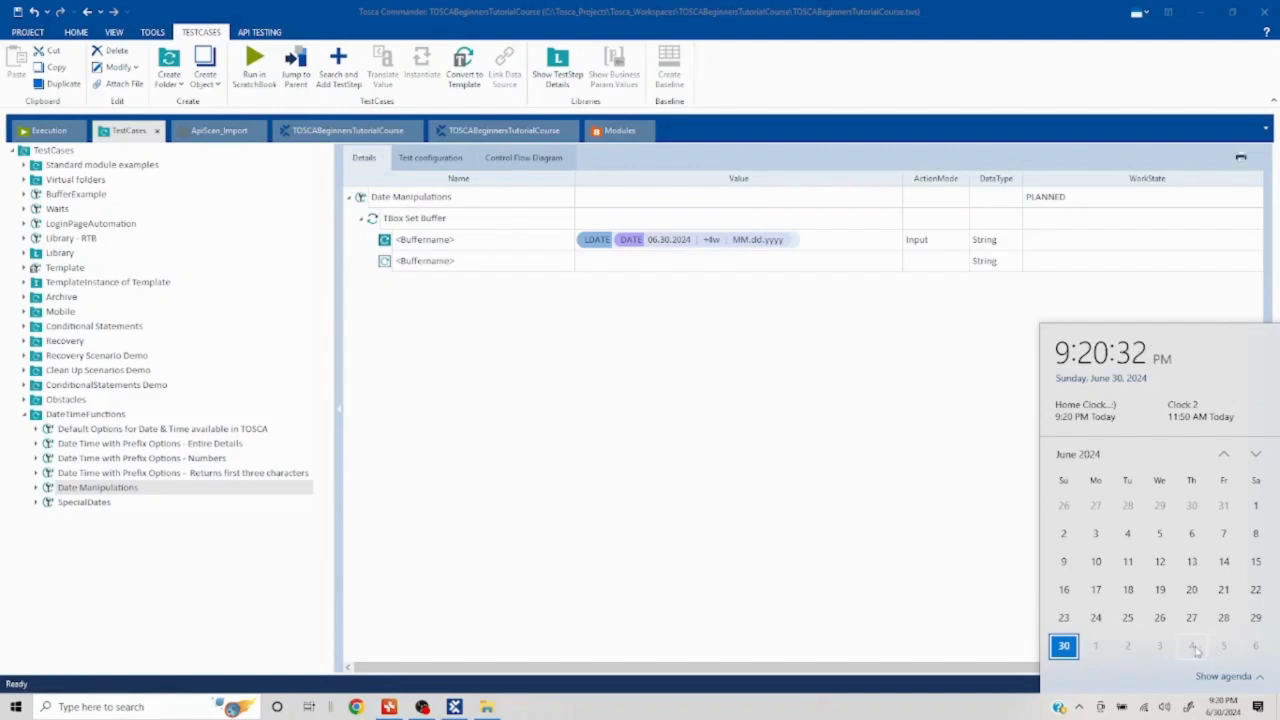
click(773, 452)
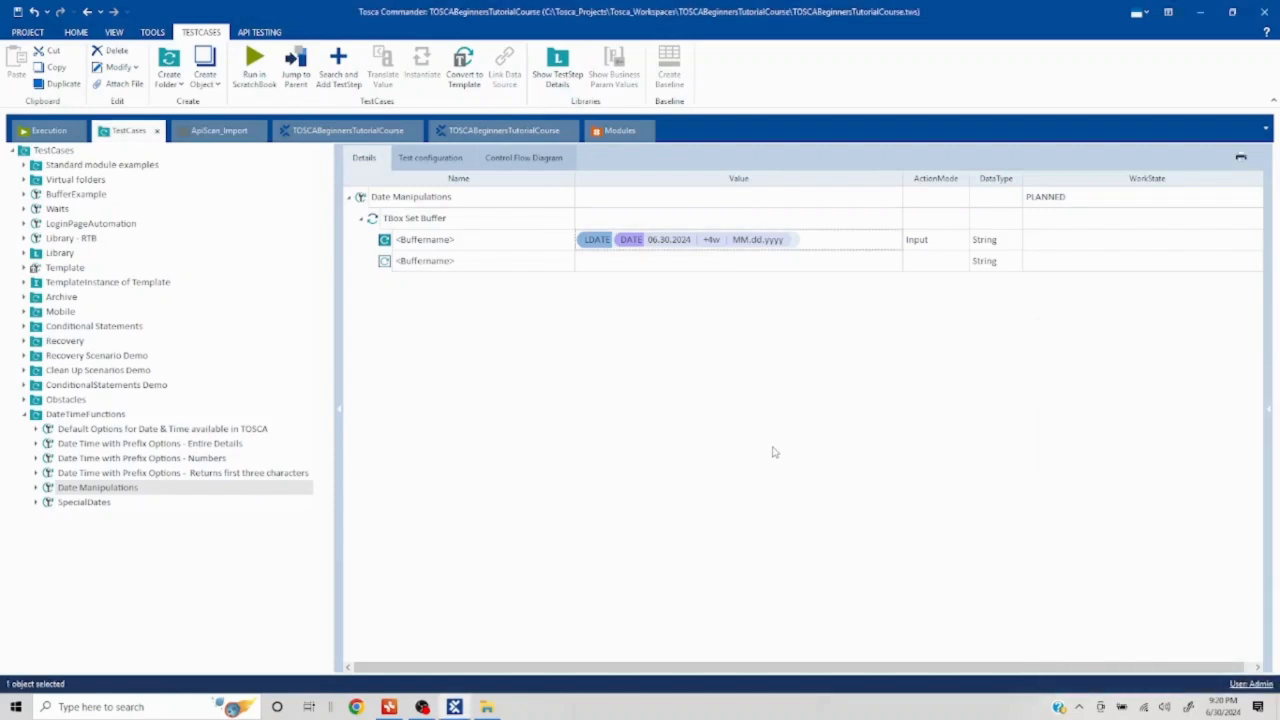
right_click(457, 245)
click(521, 290)
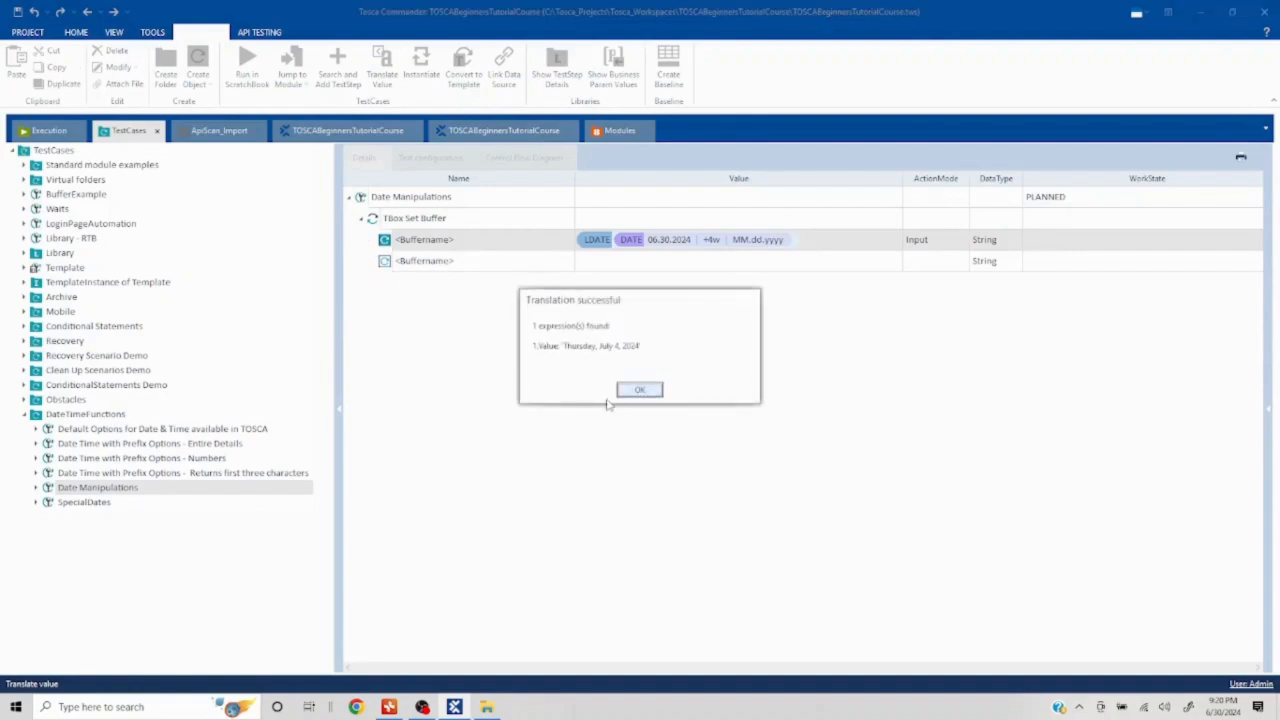
click(638, 390)
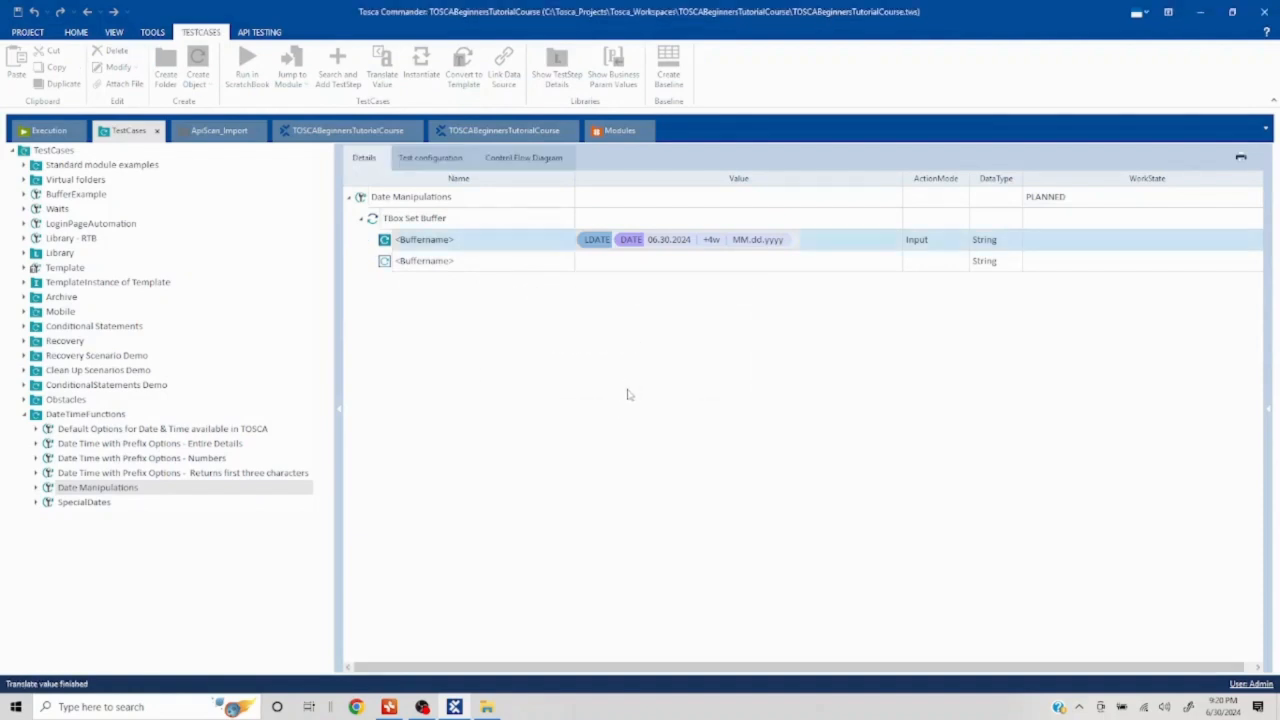
Save the workspace and translate the first buffer's nested LDATE value again
click(16, 12)
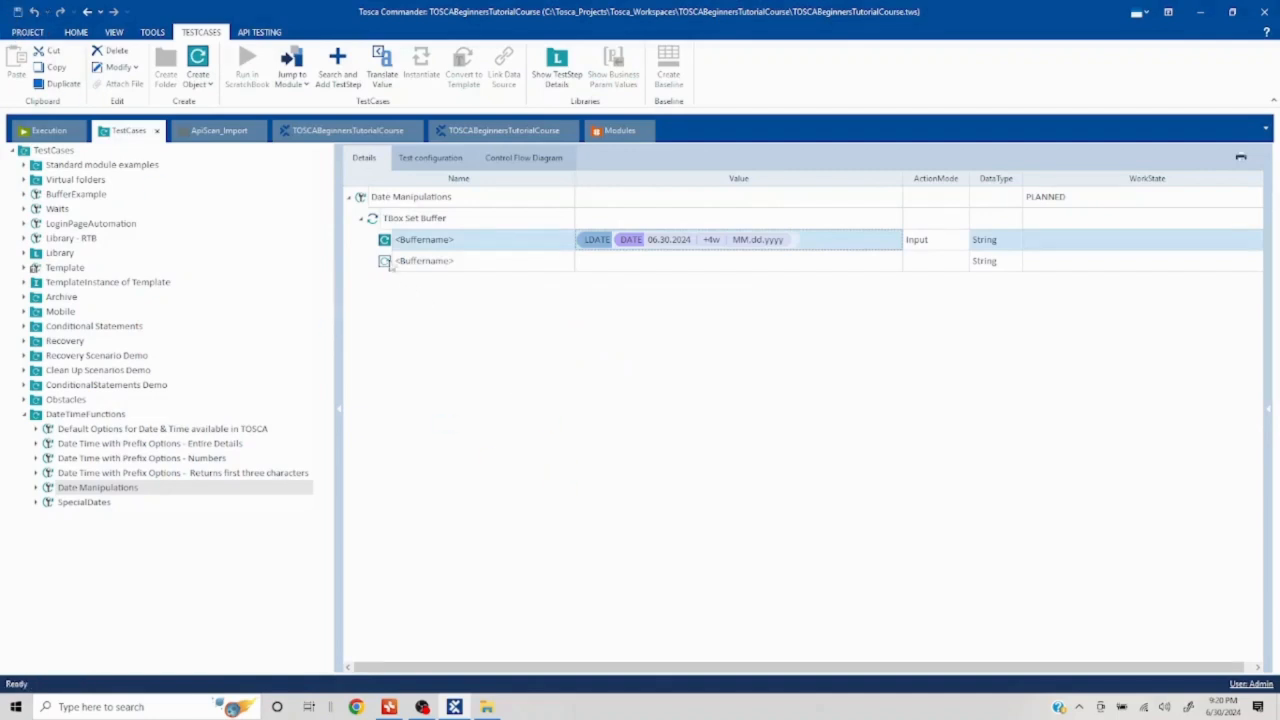
right_click(384, 224)
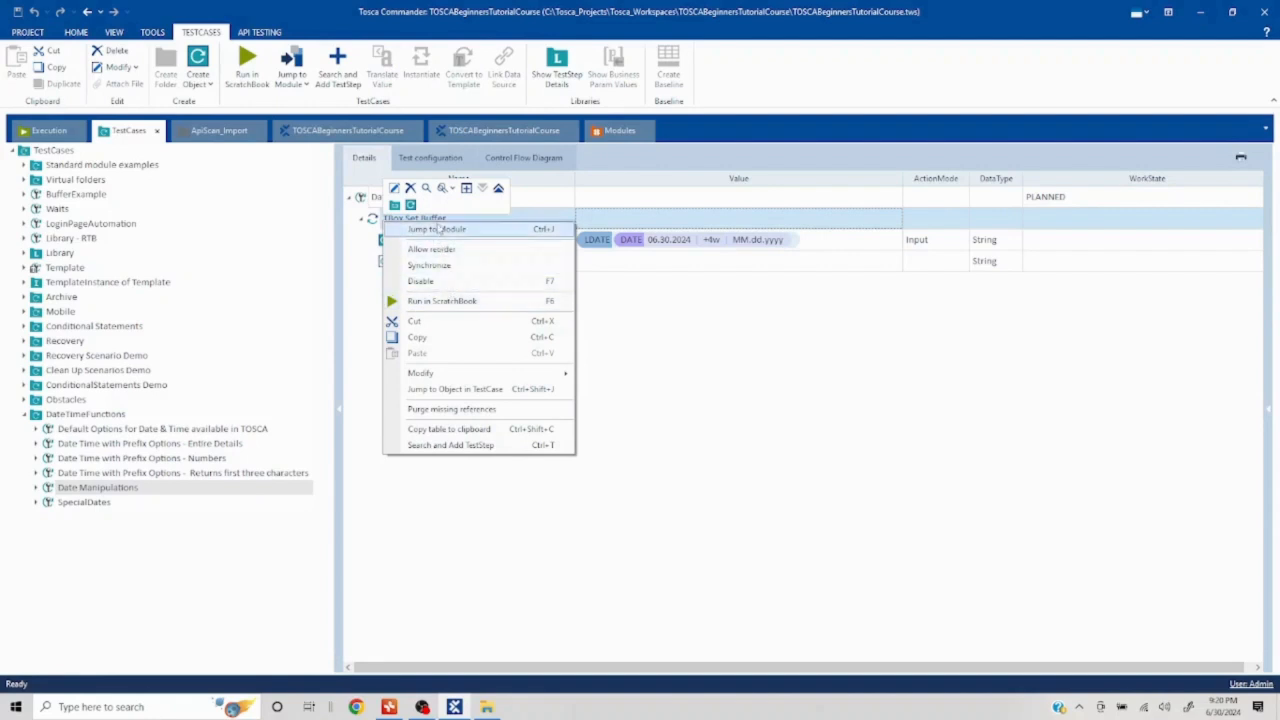
click(731, 324)
right_click(459, 243)
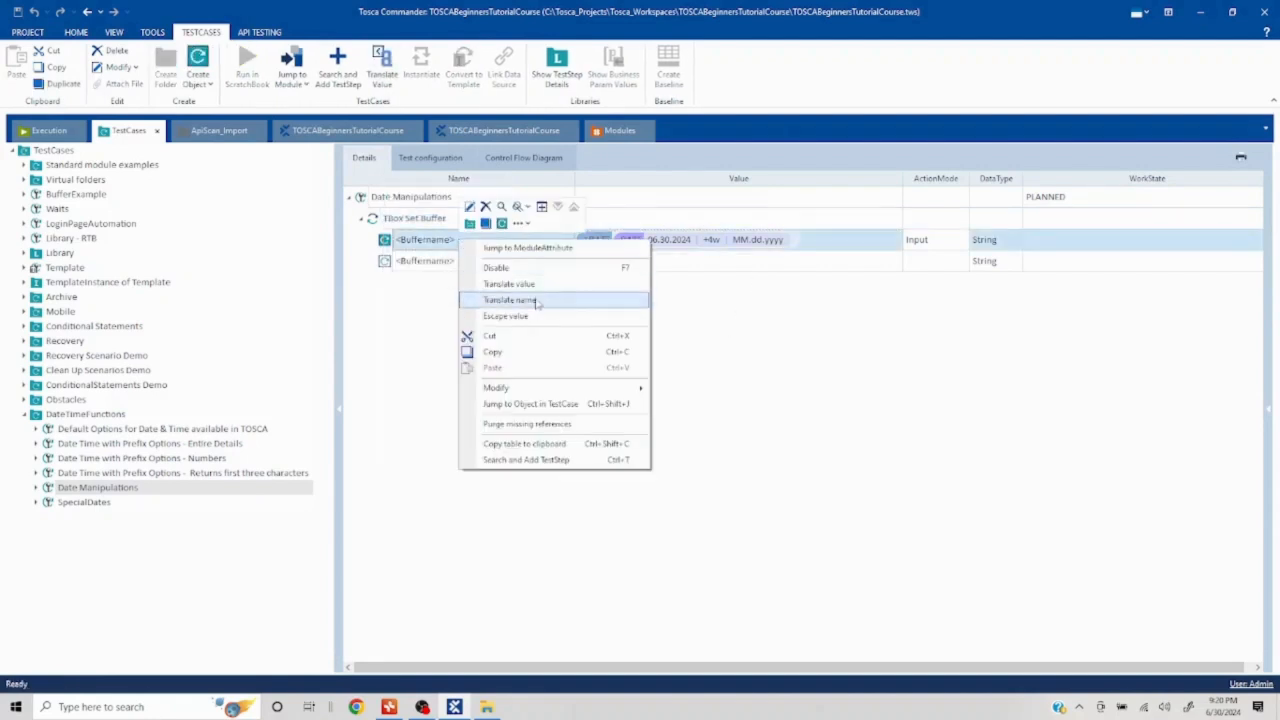
click(535, 285)
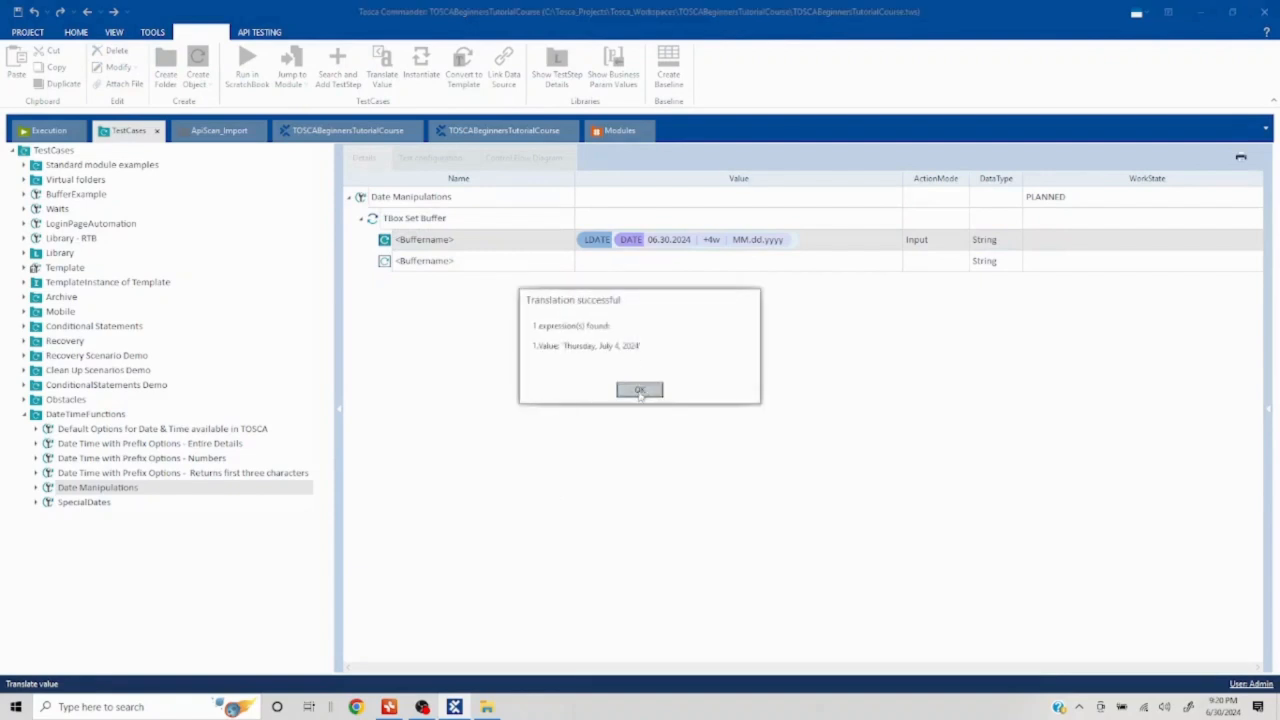
click(640, 390)
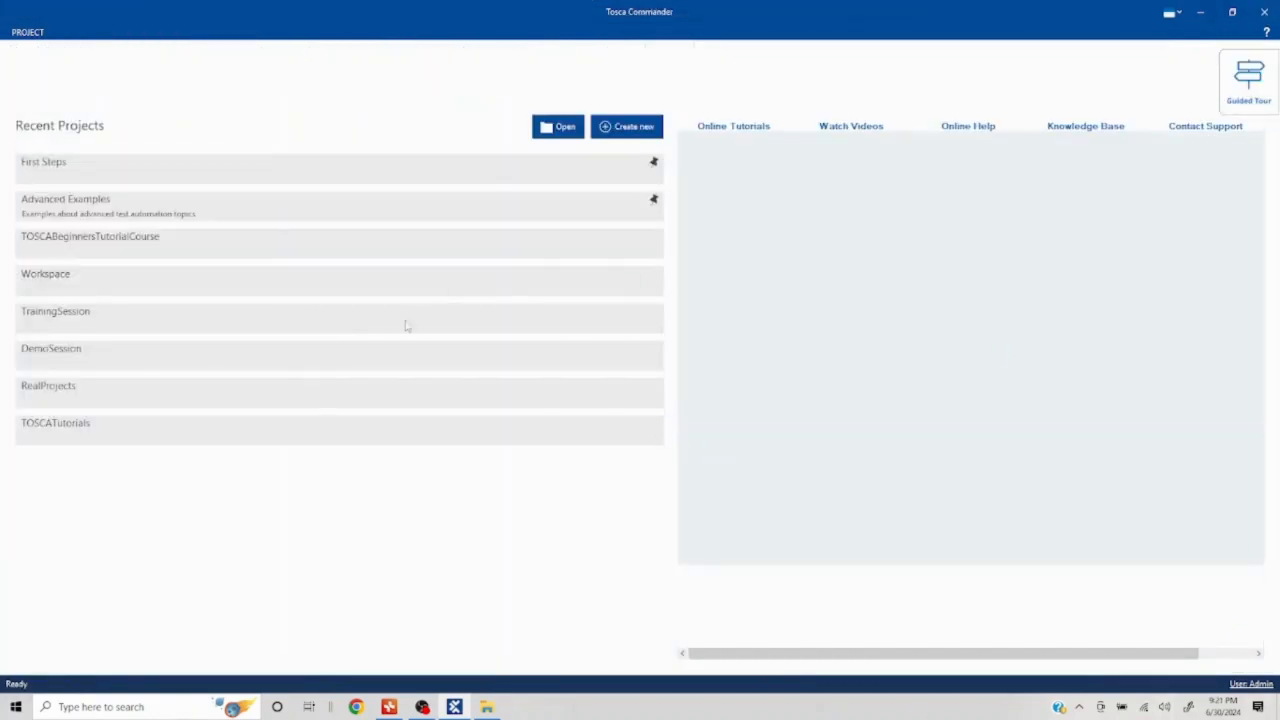
Close Tosca Commander and relaunch it with the TOSCABeginnersTutorialCourse workspace
click(1265, 16)
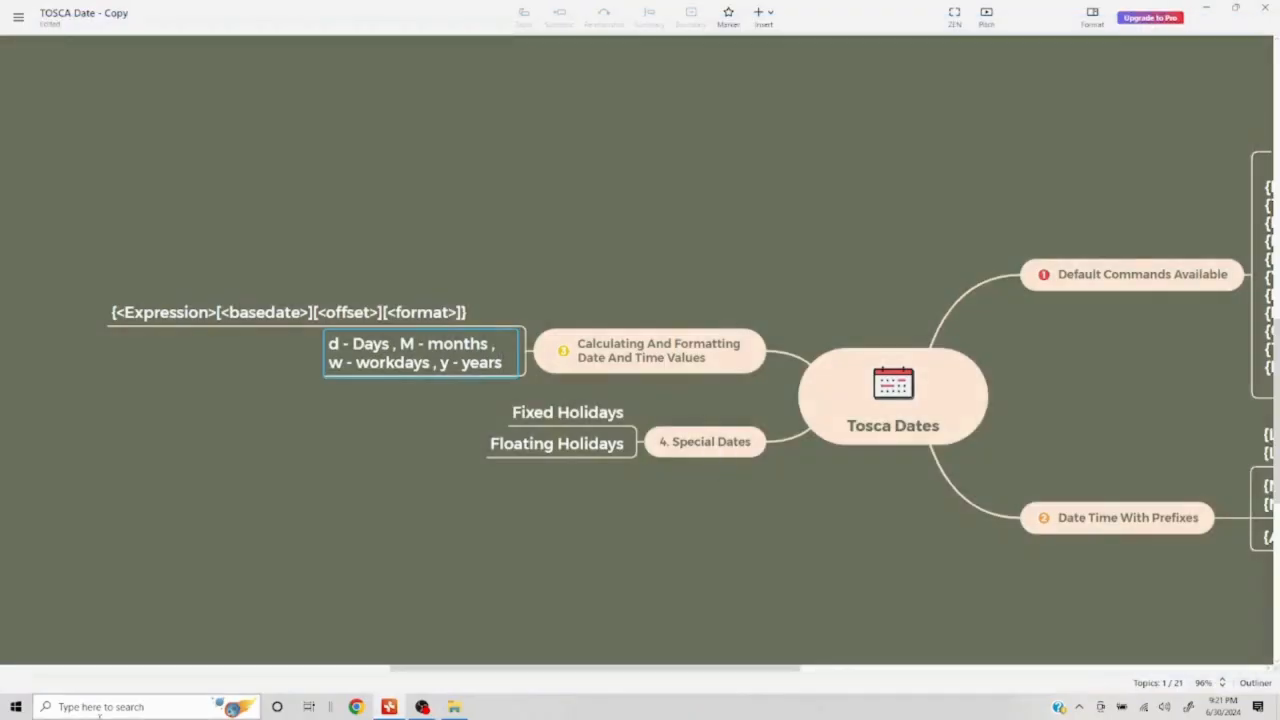
click(129, 707)
text(tosca)
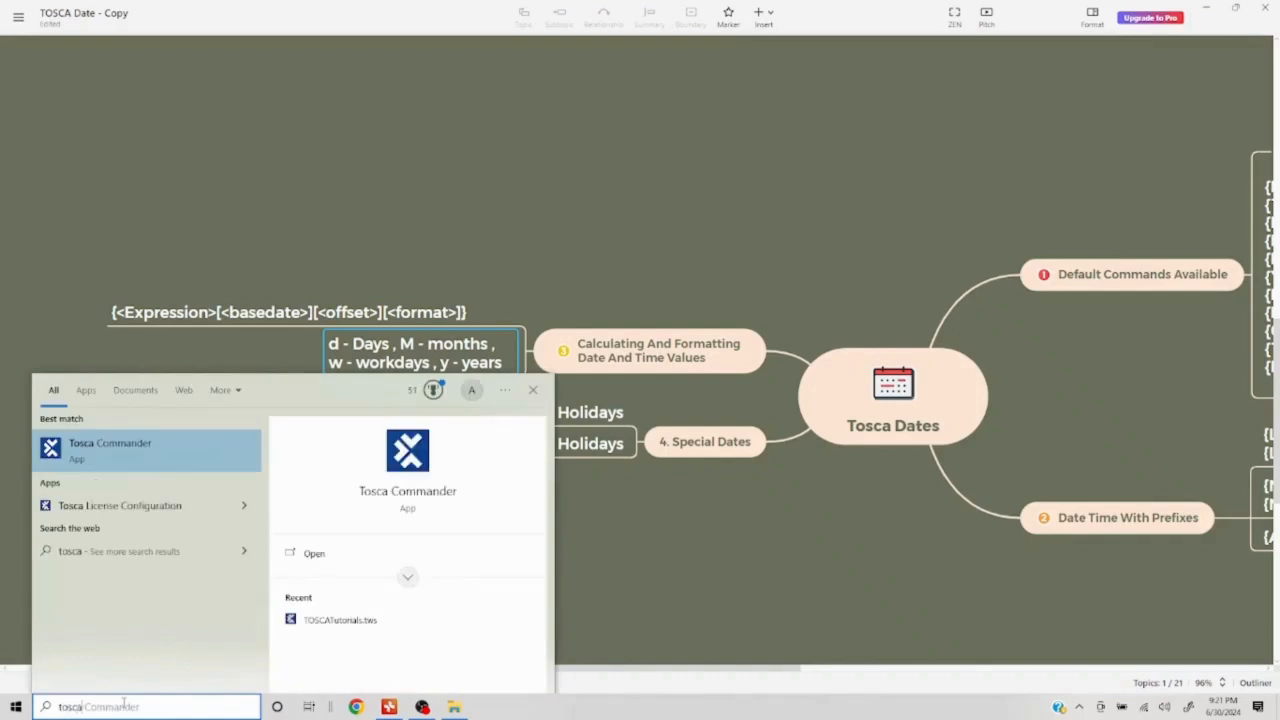
key(Return)
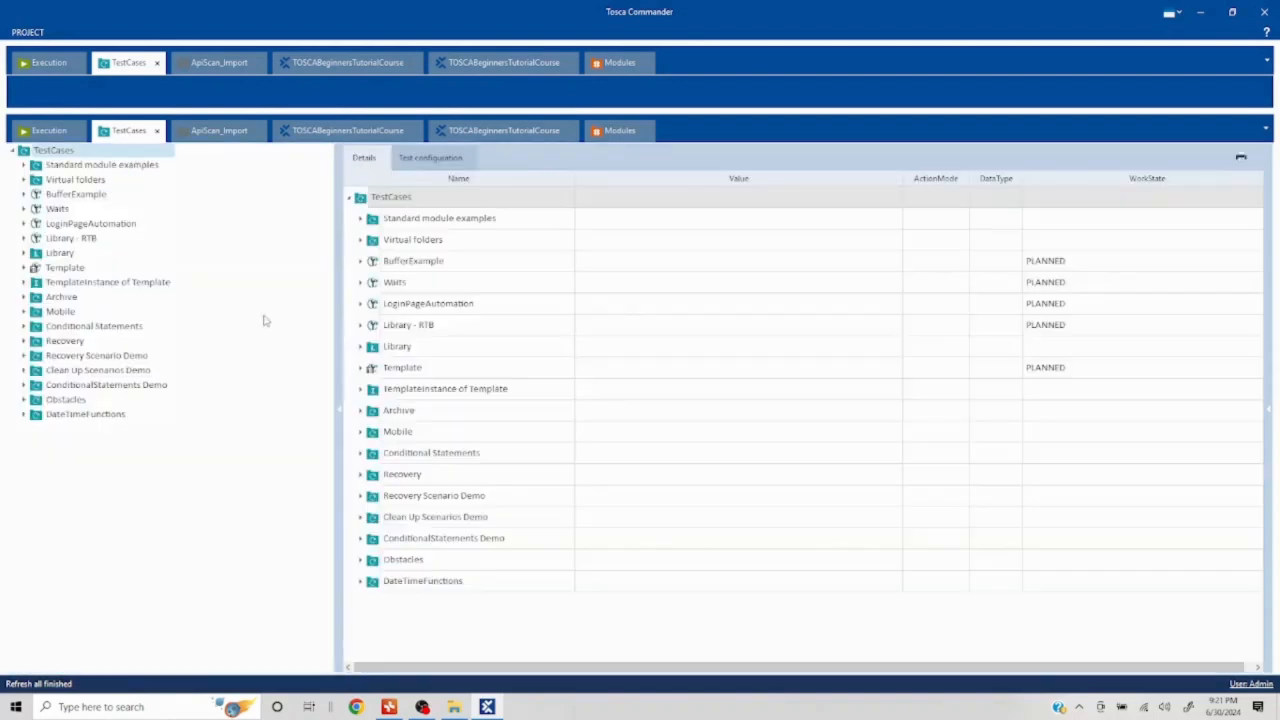
Open the Date Manipulations test case in the DateTimeFunctions folder and expand its TBox Set Buffer step
click(85, 414)
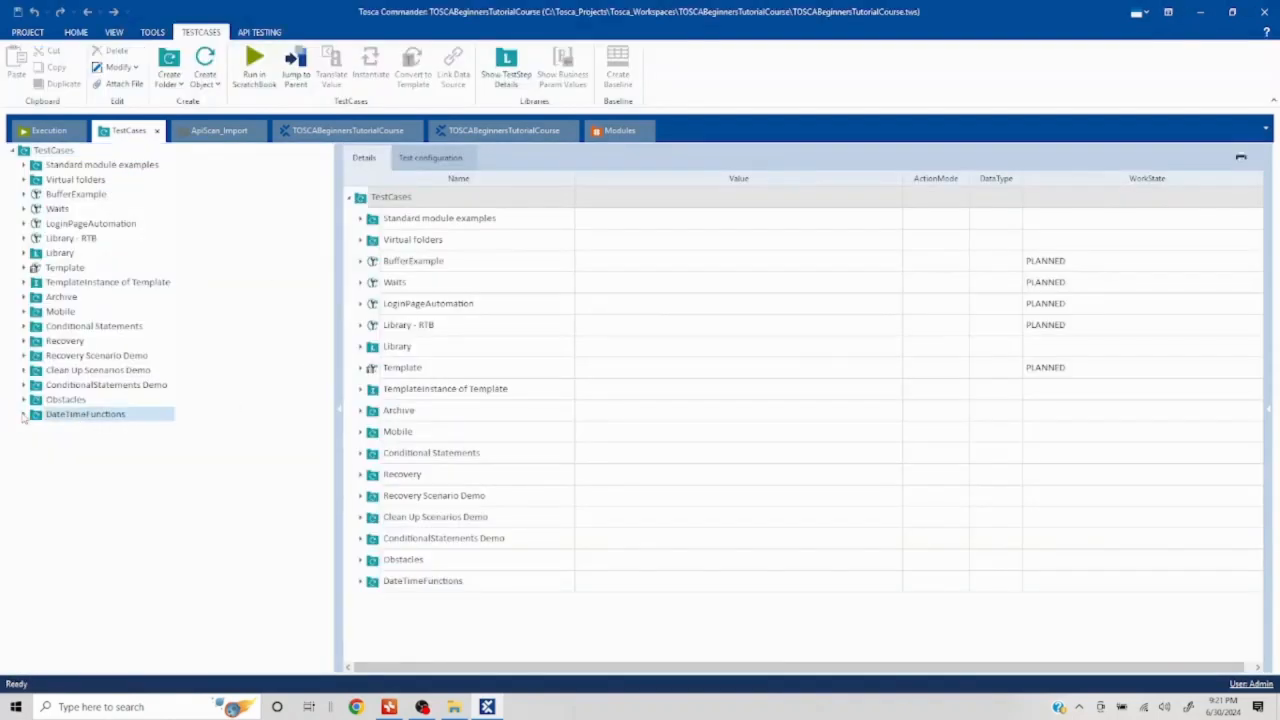
click(24, 414)
click(105, 502)
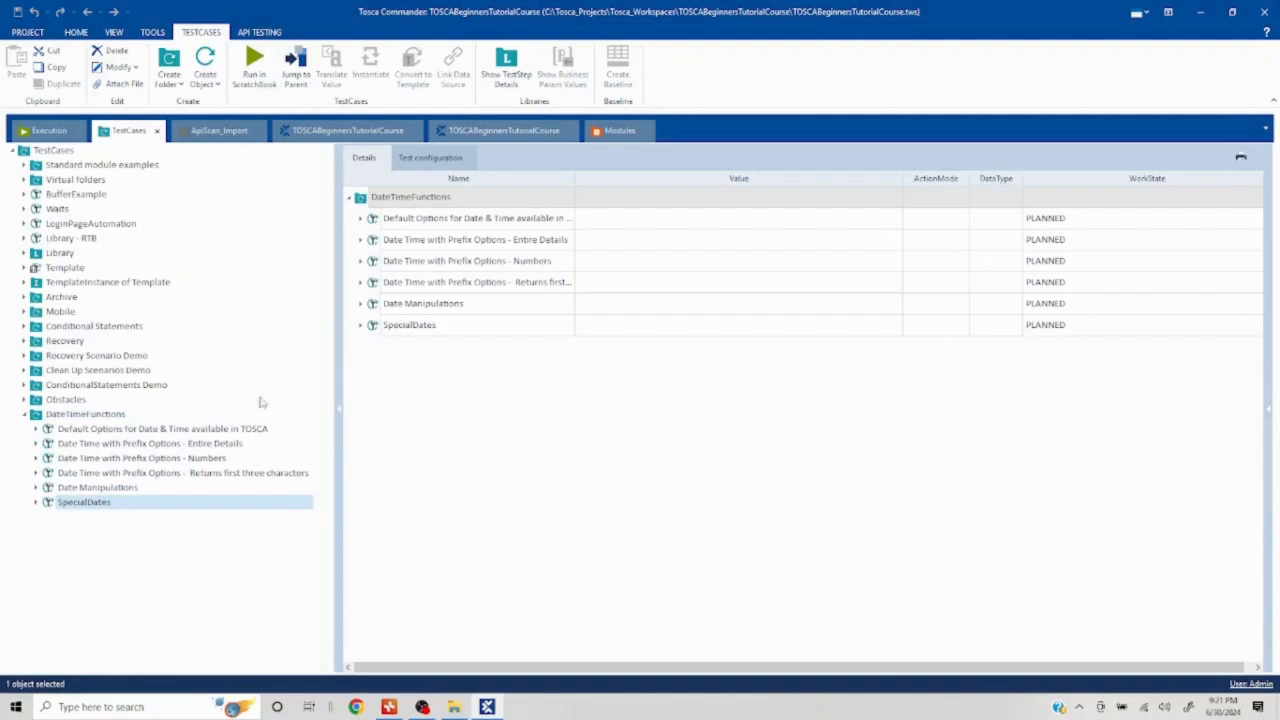
click(361, 220)
click(119, 488)
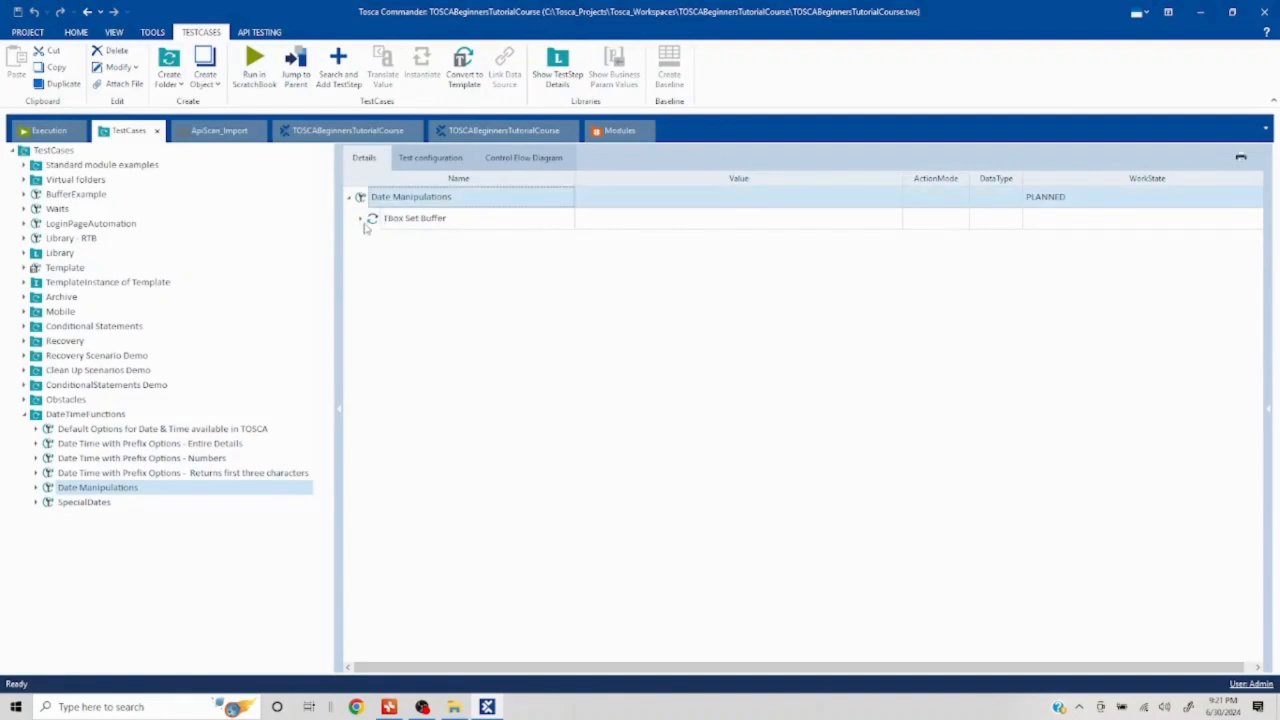
click(362, 219)
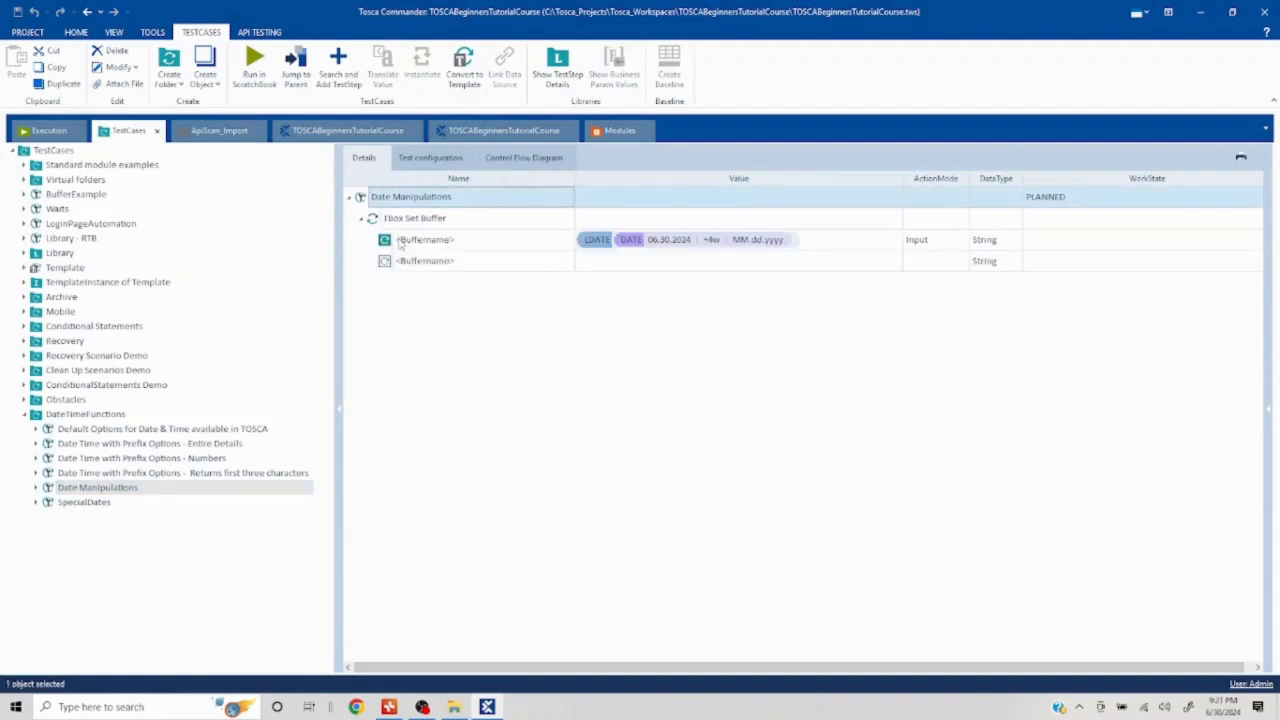
Translate the nested LDATE value after the restart, highlight the translated date and close the result
click(400, 242)
right_click(400, 244)
click(474, 285)
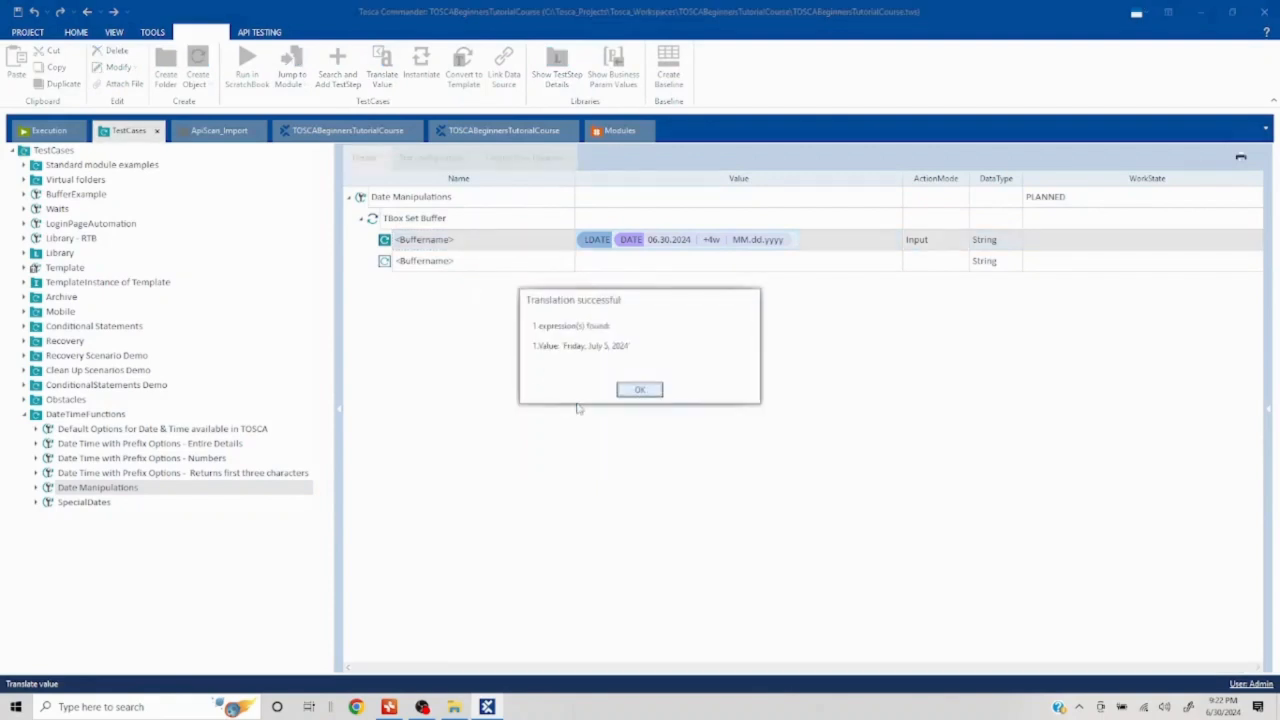
drag(629, 345, 563, 346)
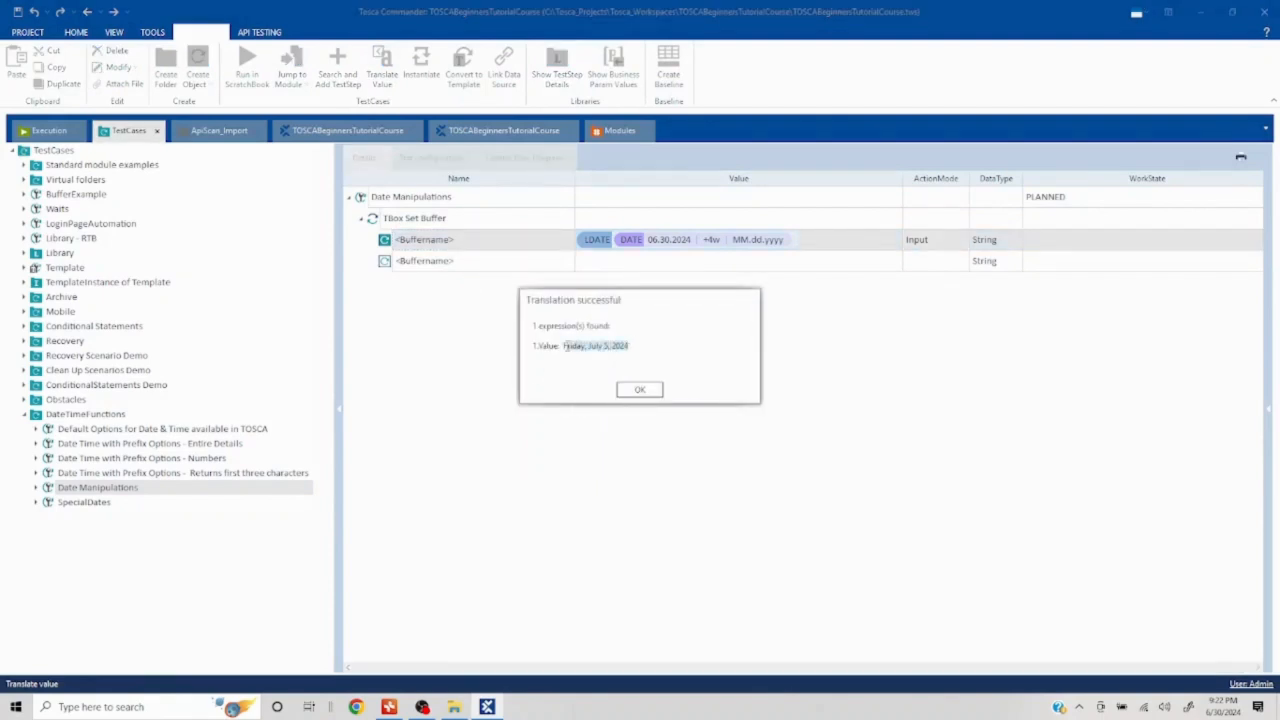
click(641, 391)
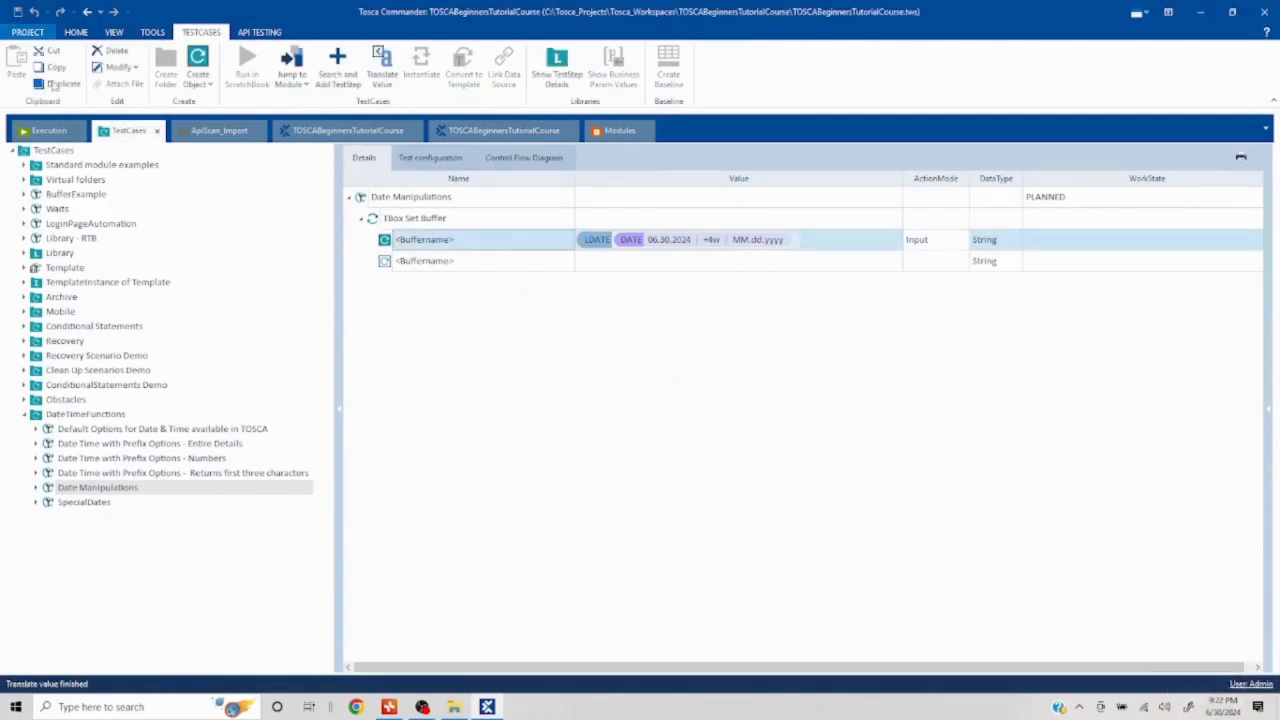
Glance at the Special Dates topic in the mind map, then open the Special Dates page of the TBox settings
click(389, 707)
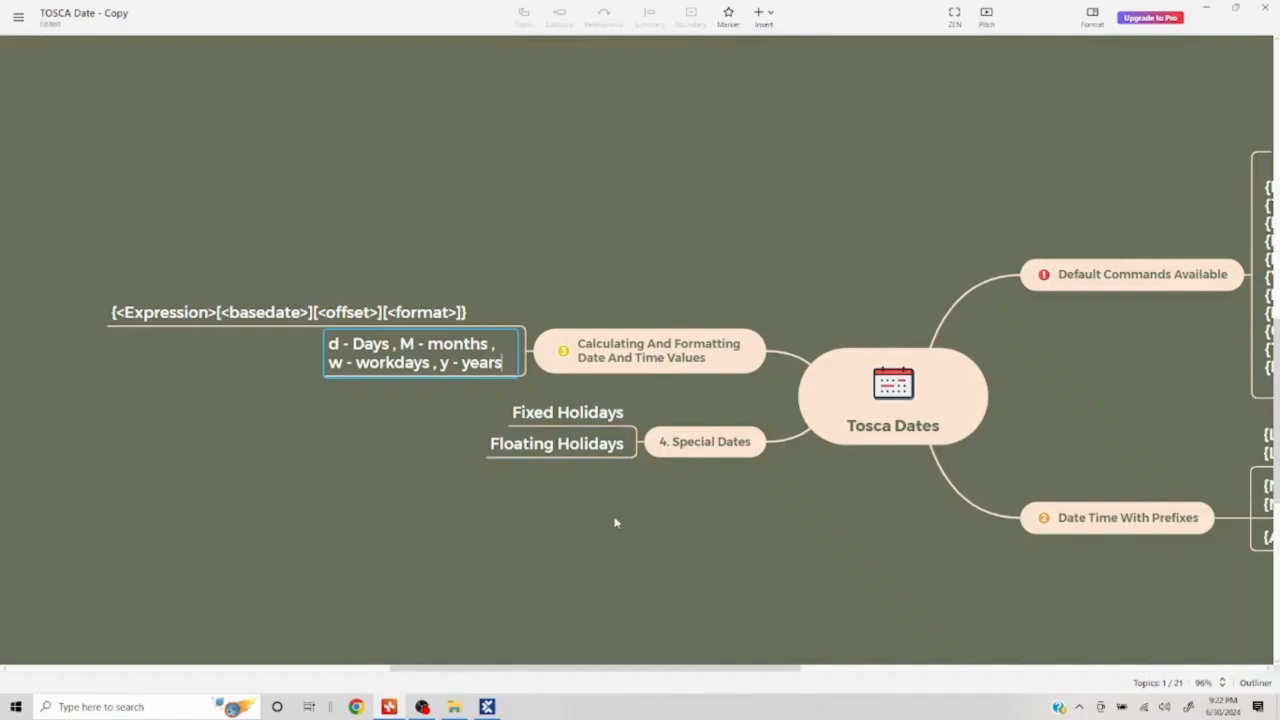
click(487, 707)
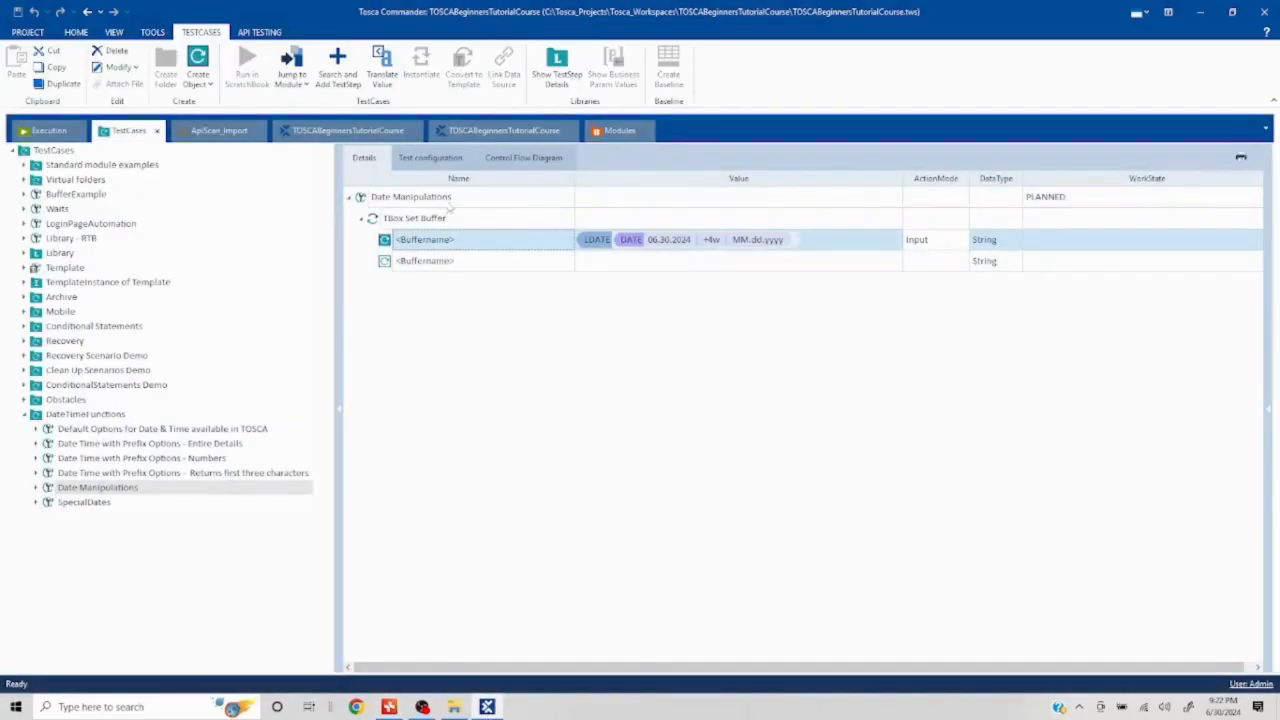
click(29, 32)
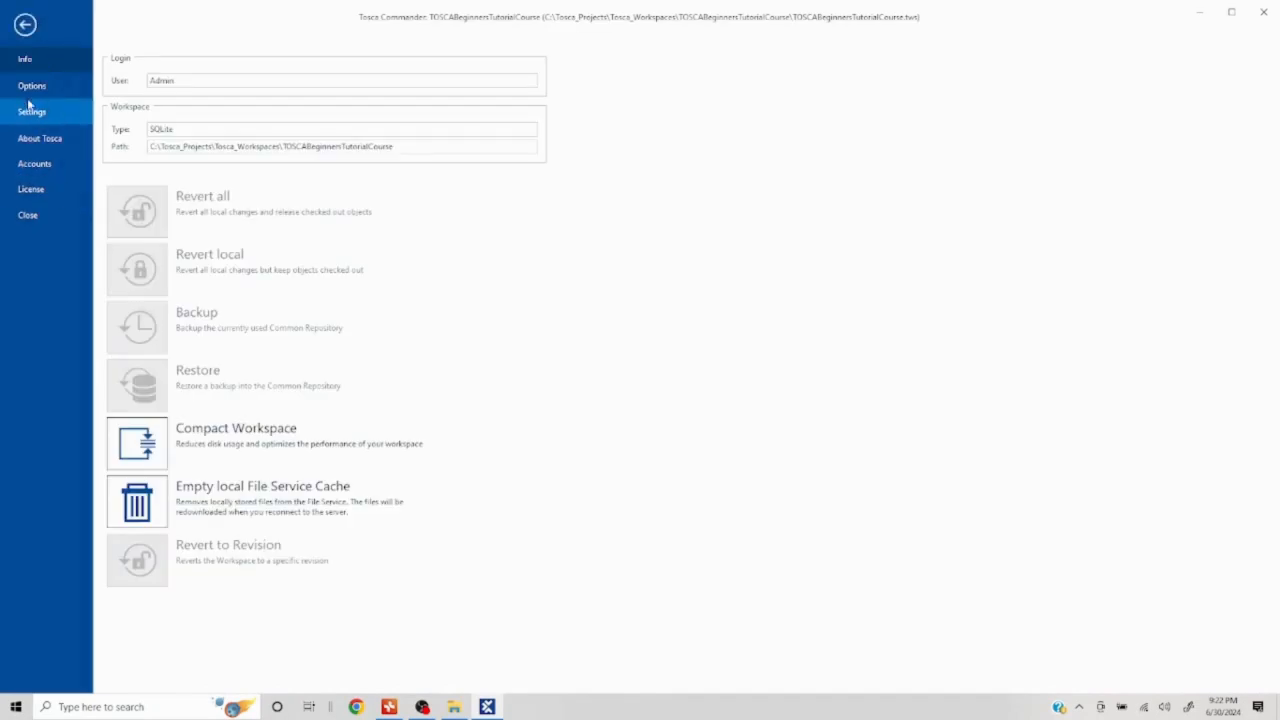
click(40, 118)
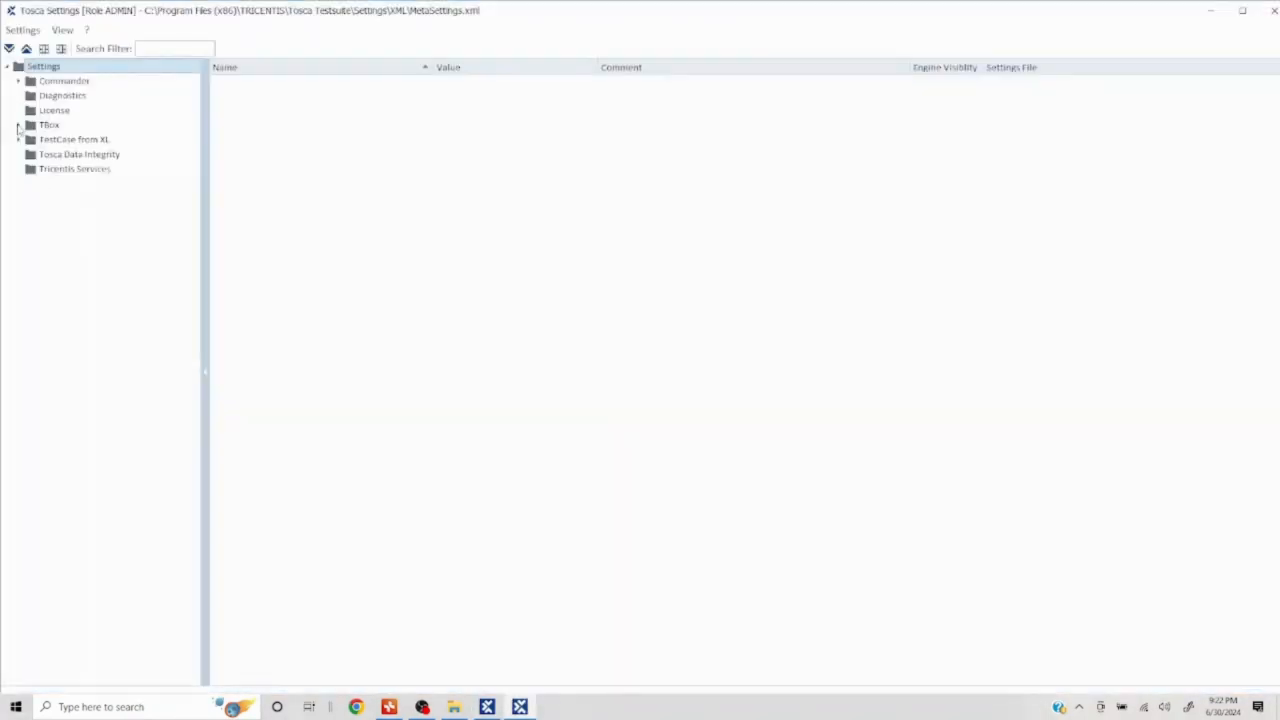
click(18, 126)
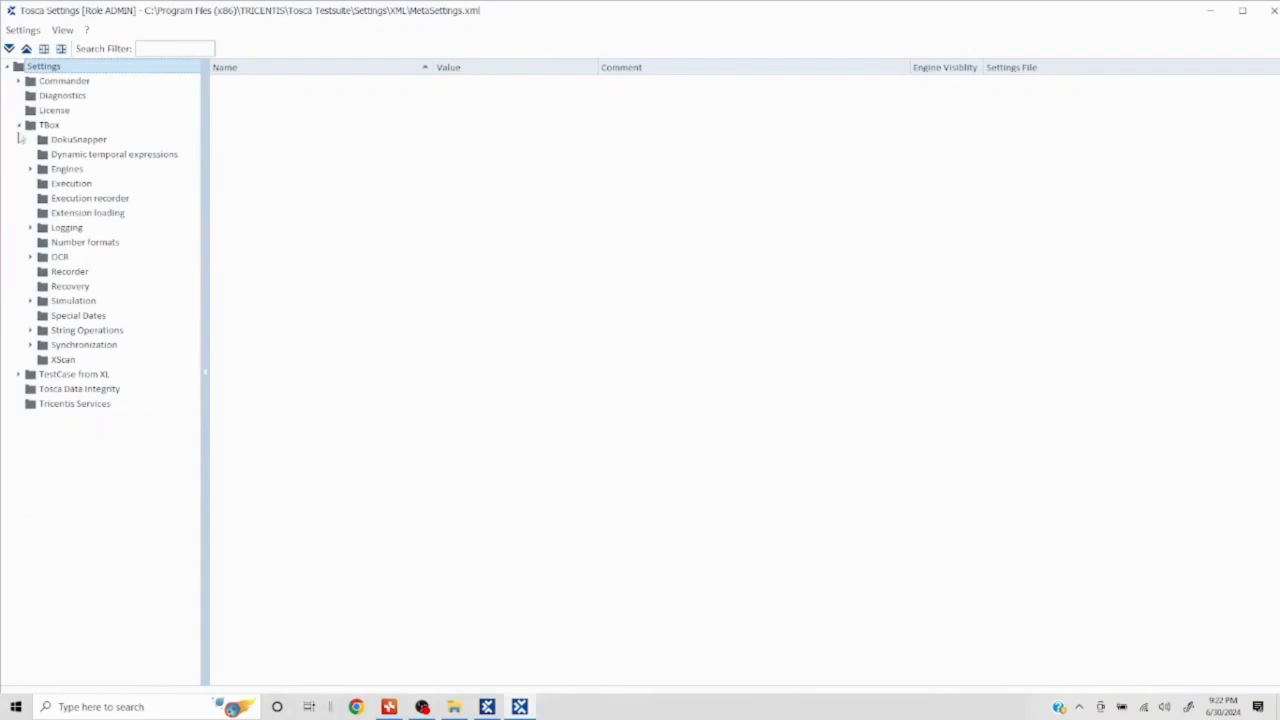
click(86, 318)
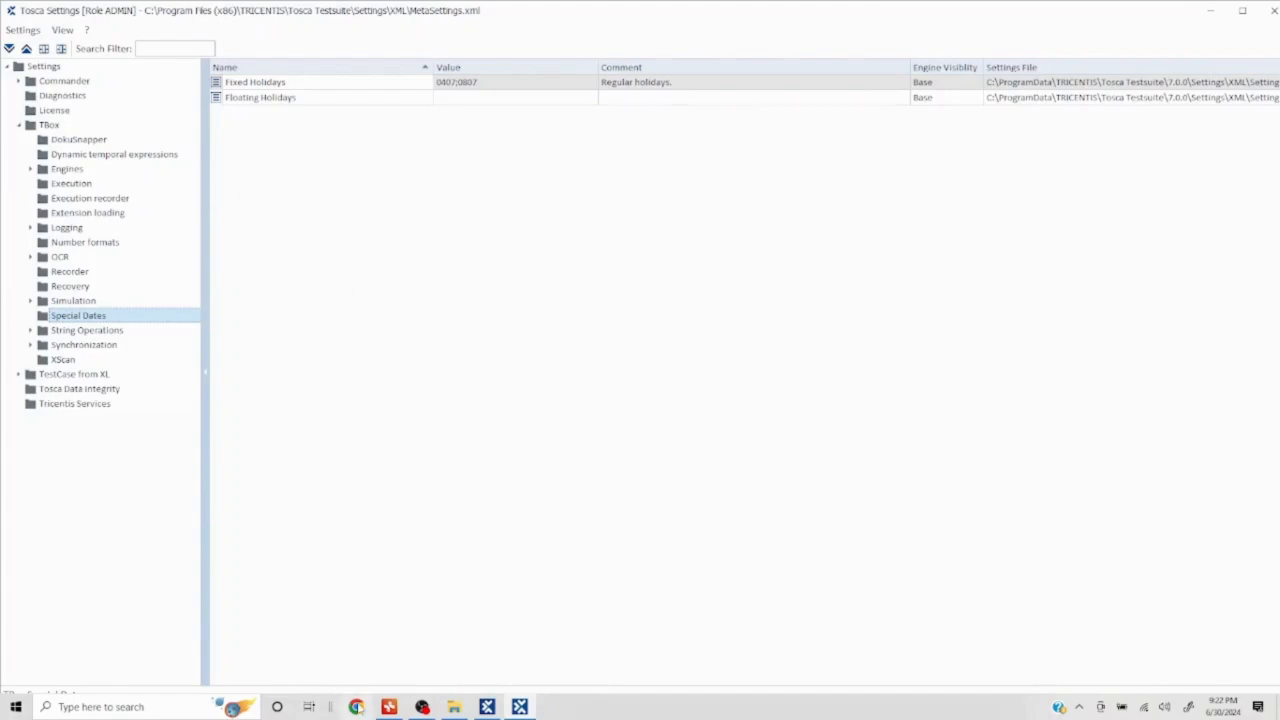
Switch to Chrome, search the web for "easter date in 2024 in austria" and expand the answer about Easter Sunday in 2024
click(356, 707)
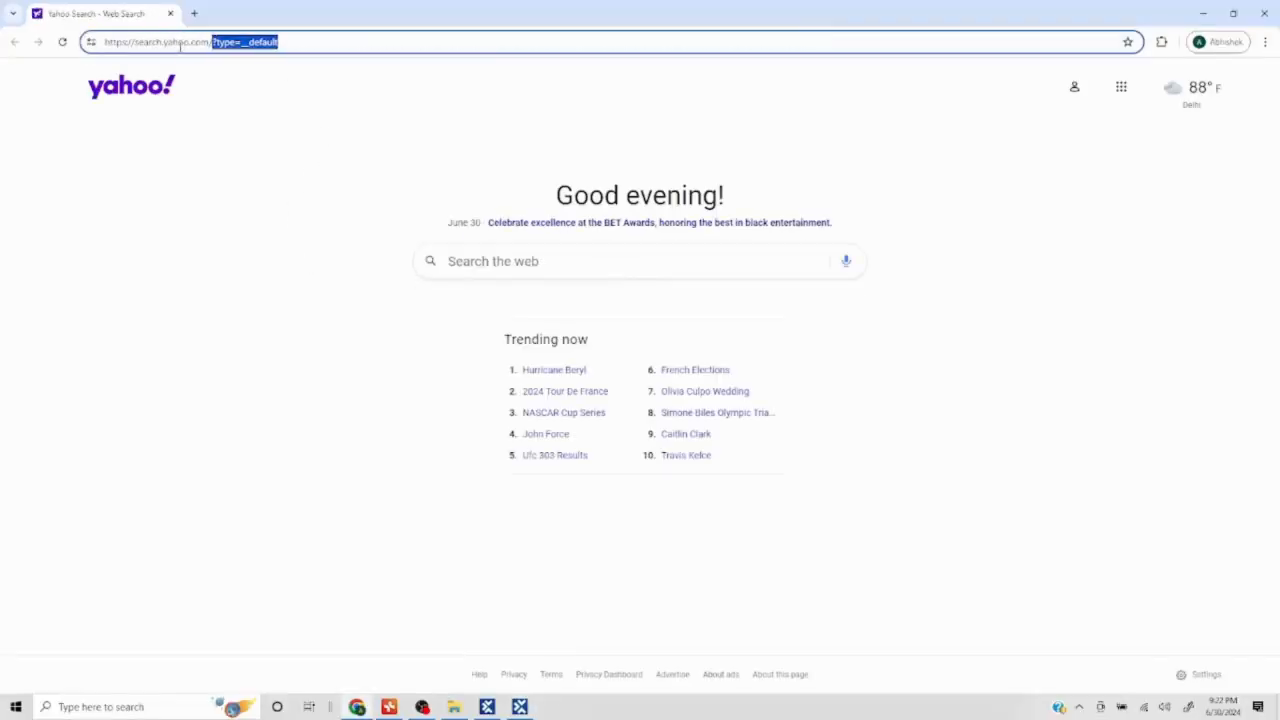
click(179, 42)
text(ea)
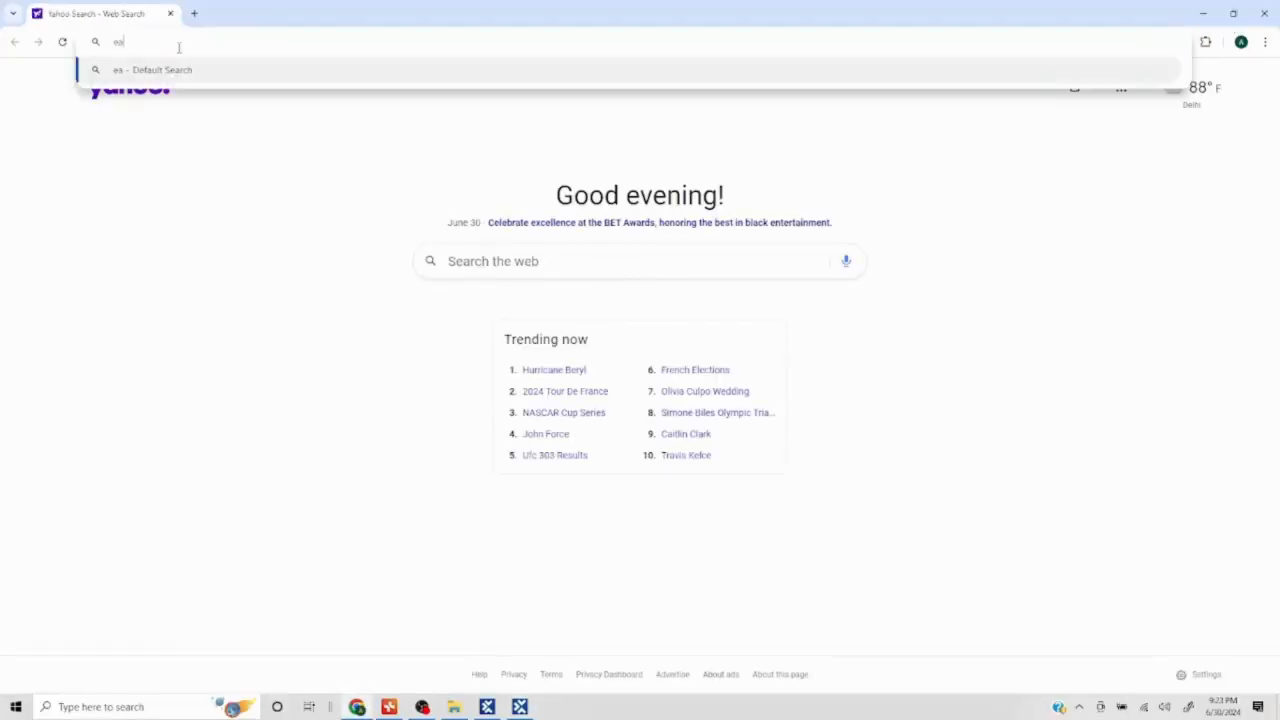
text(ster date in 2024 in austria)
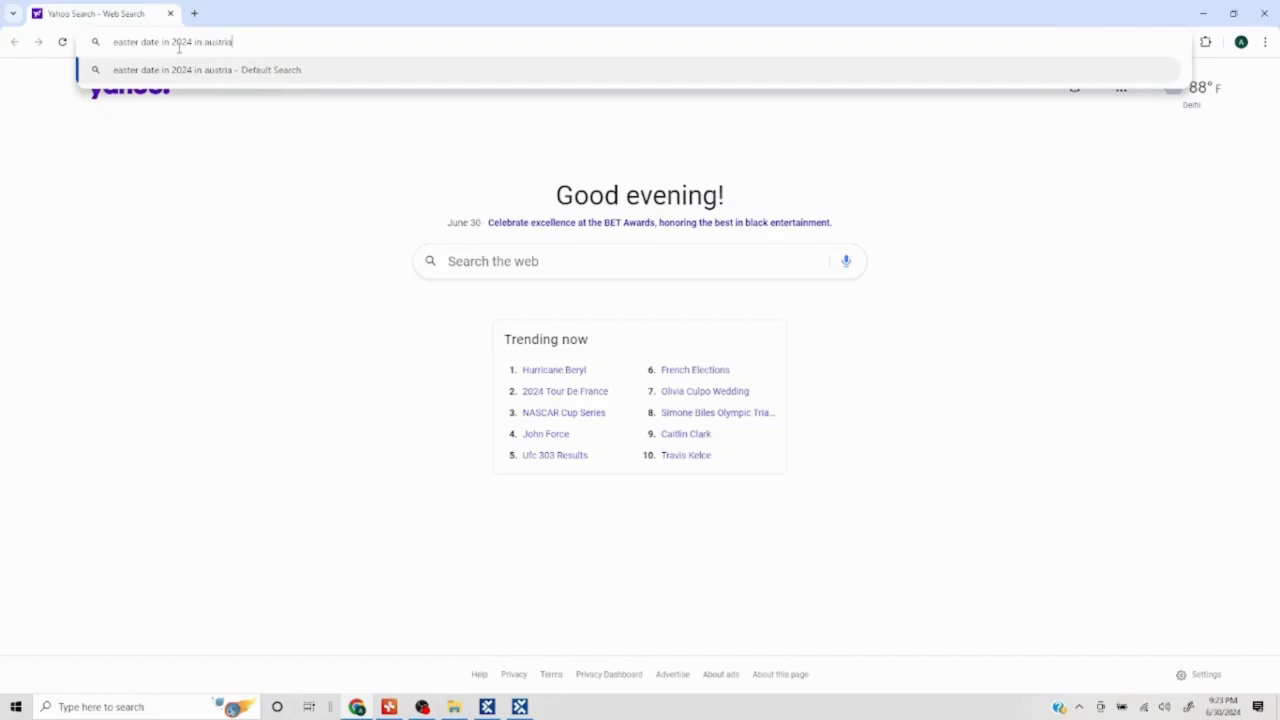
key(Return)
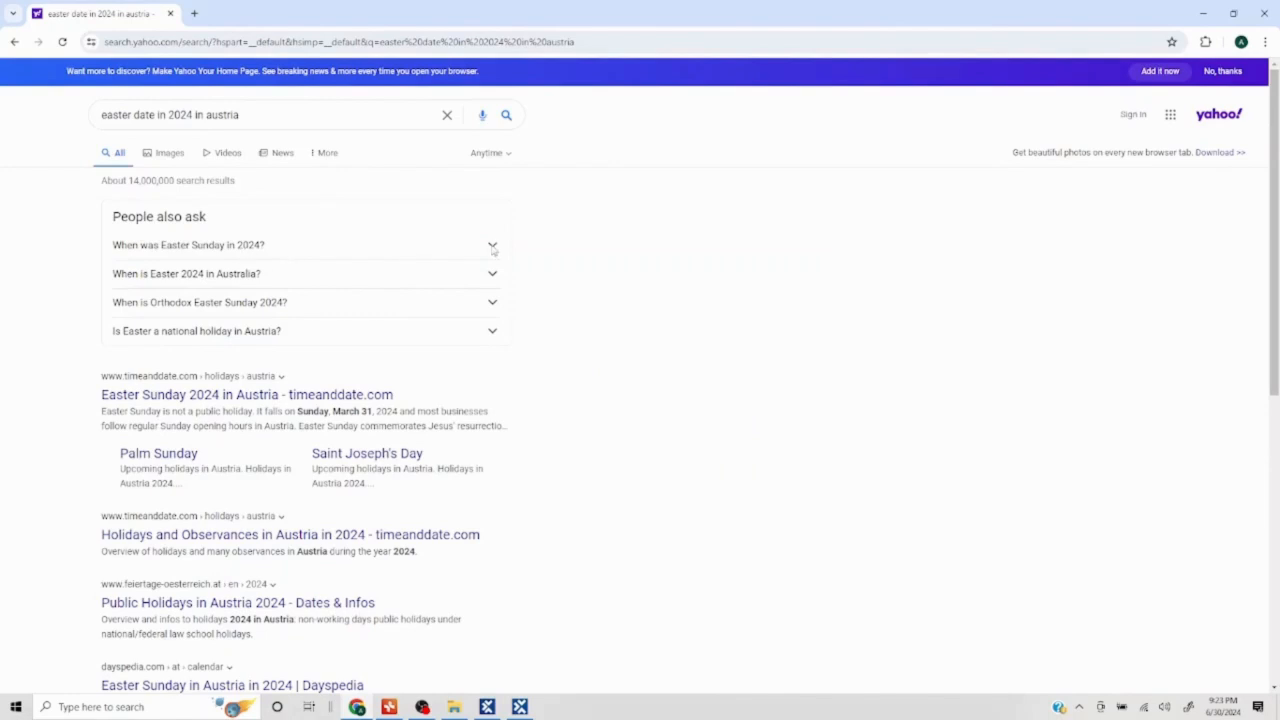
click(492, 246)
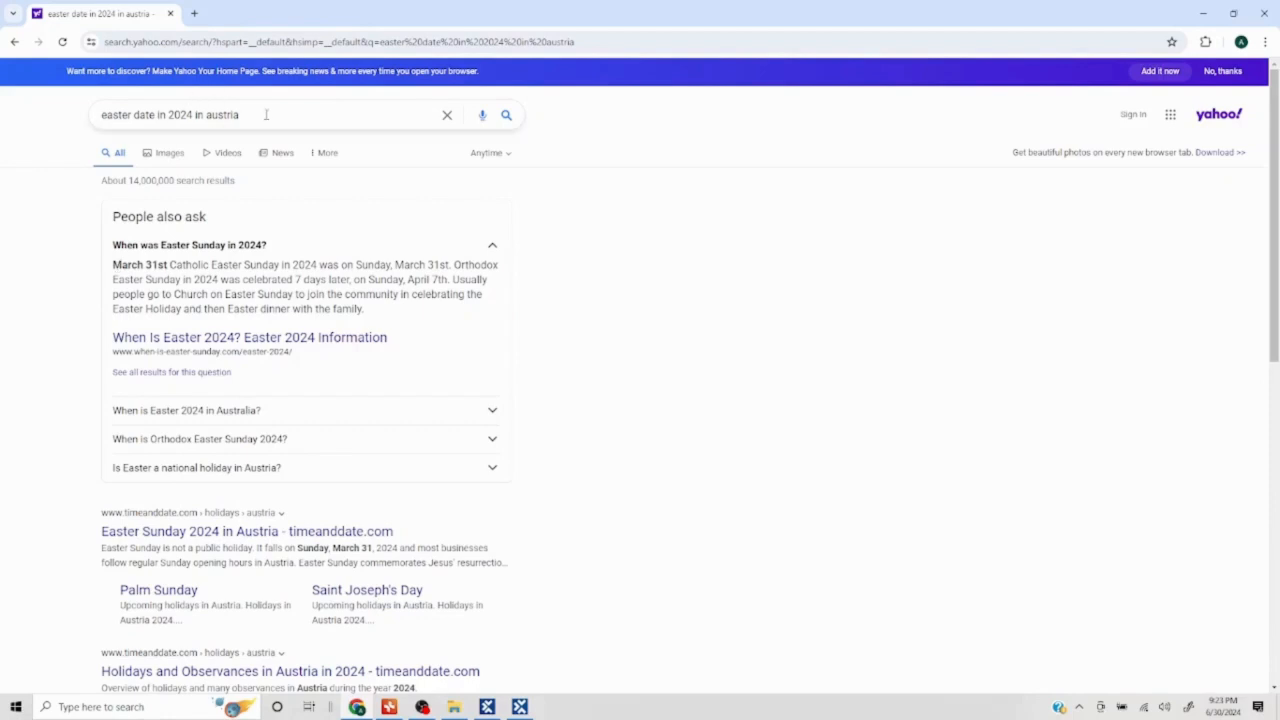
Open google.com, search for "easter date in 2024 in austria" and highlight the Easter date in the results
drag(265, 115, 60, 111)
click(240, 42)
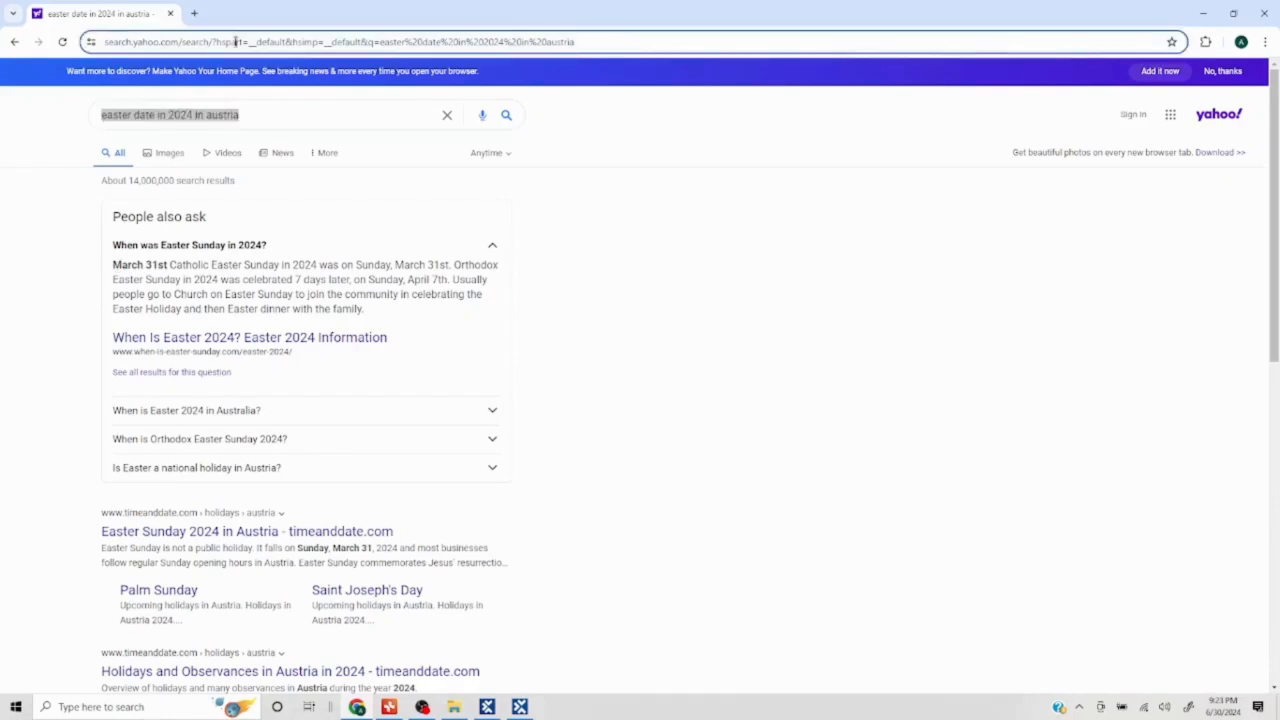
text(google)
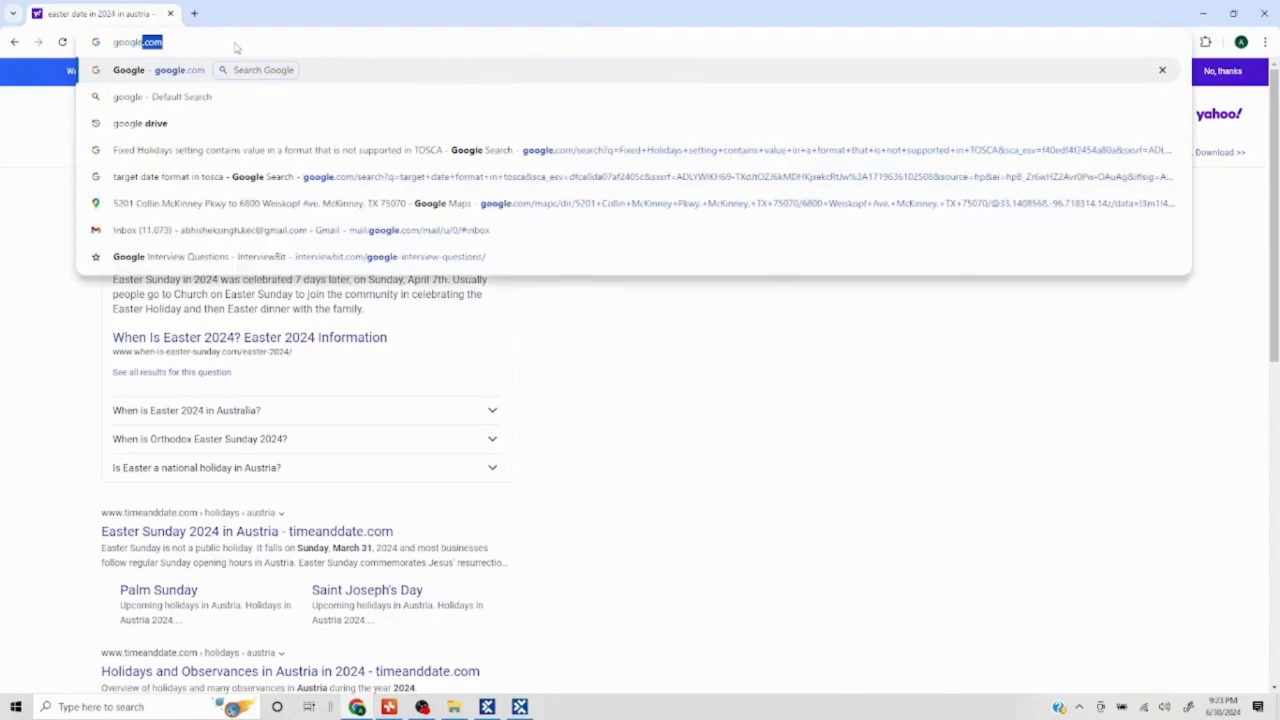
text(0)
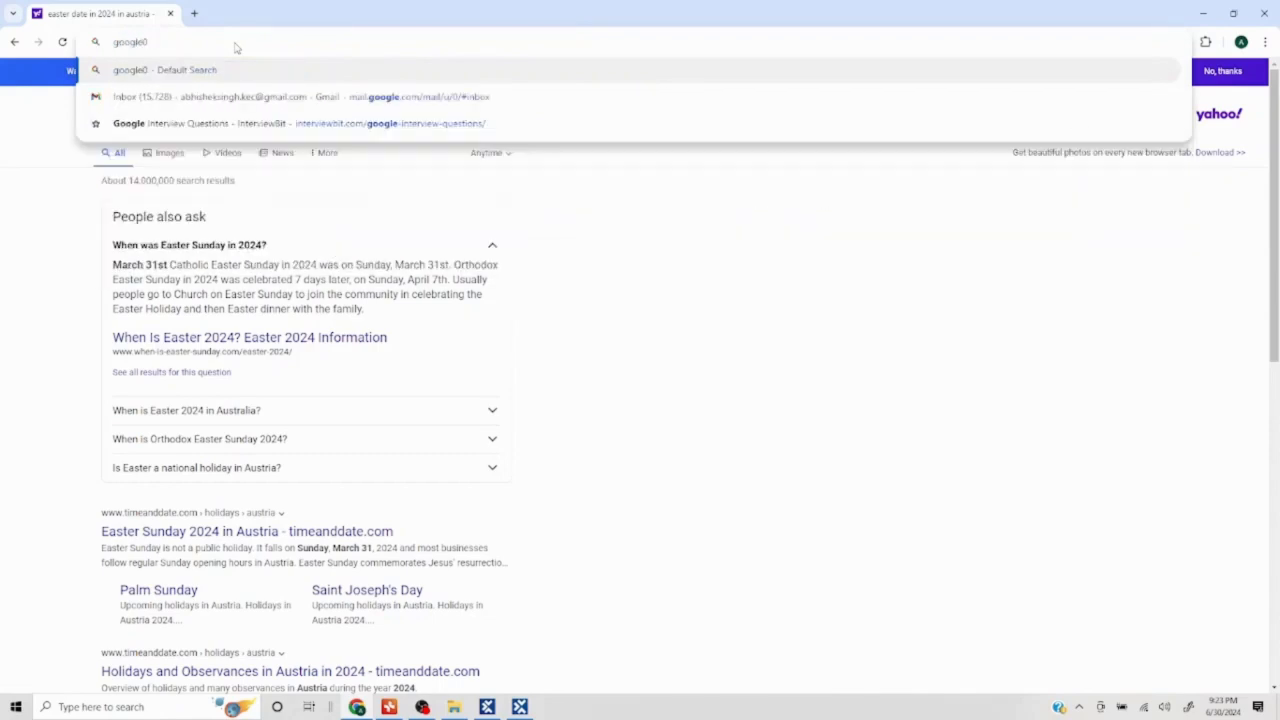
key(BackSpace)
key(Return)
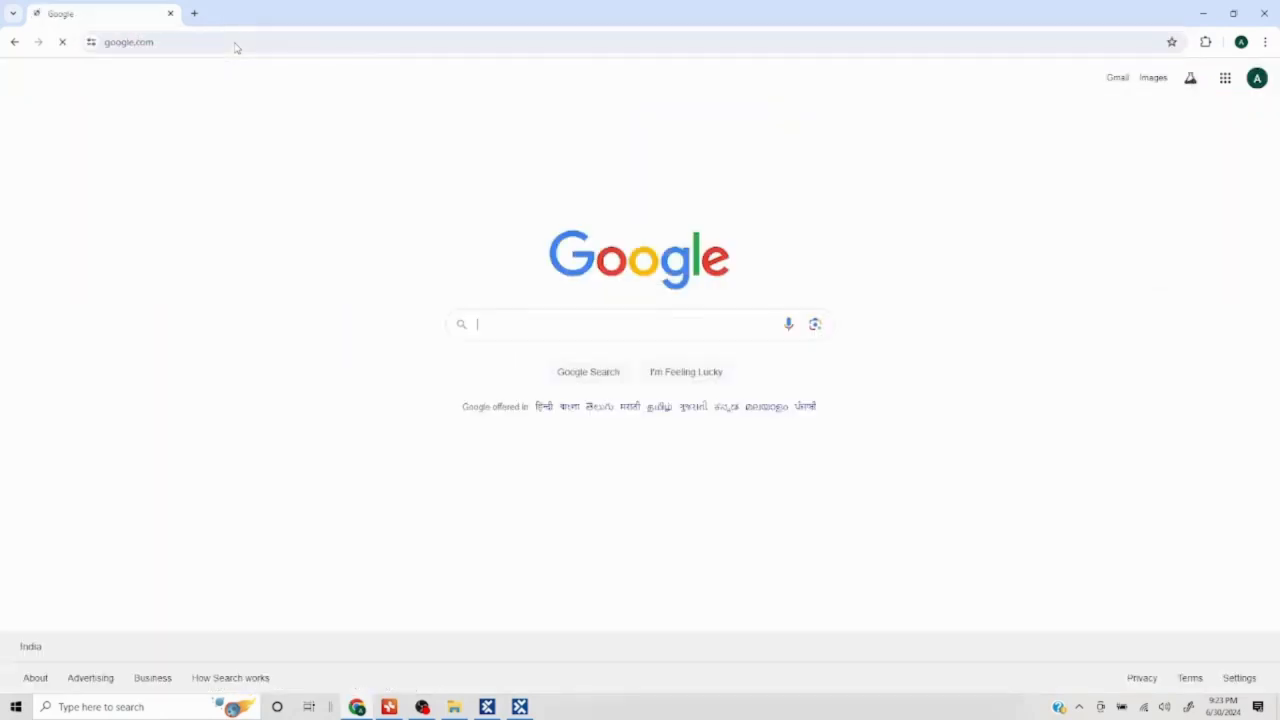
text(easter date in 2024 in austra)
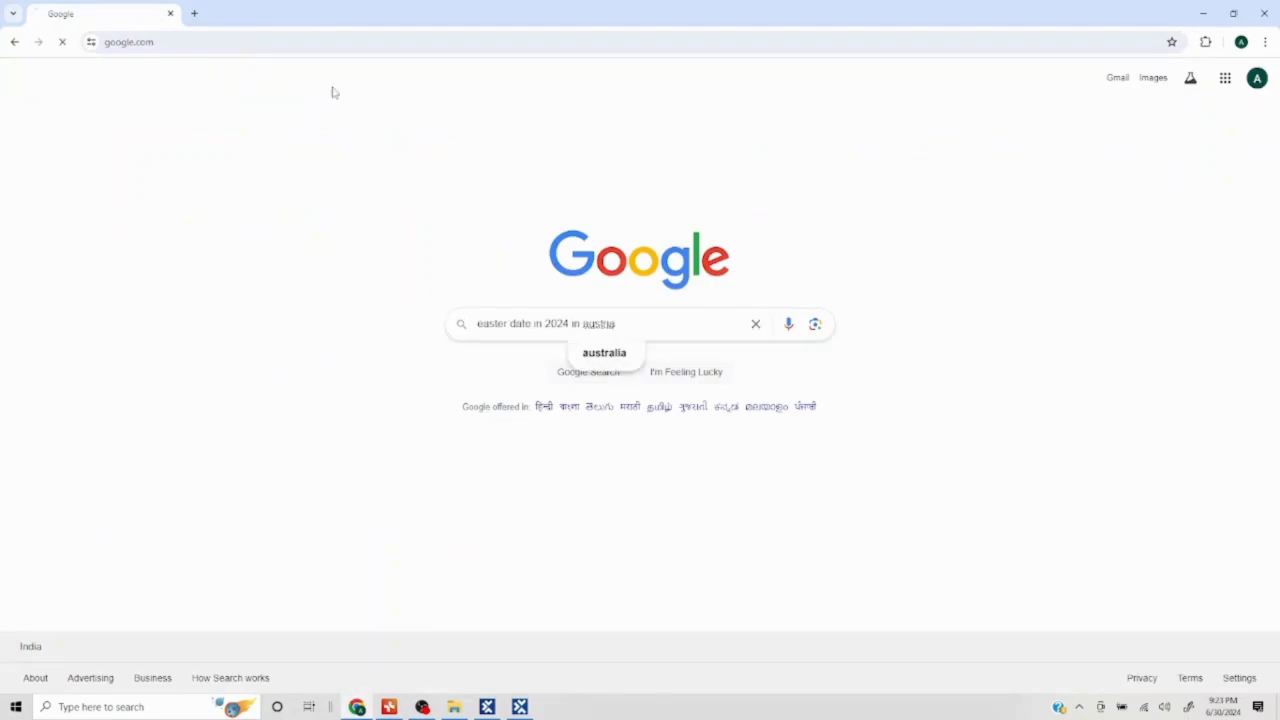
key(Return)
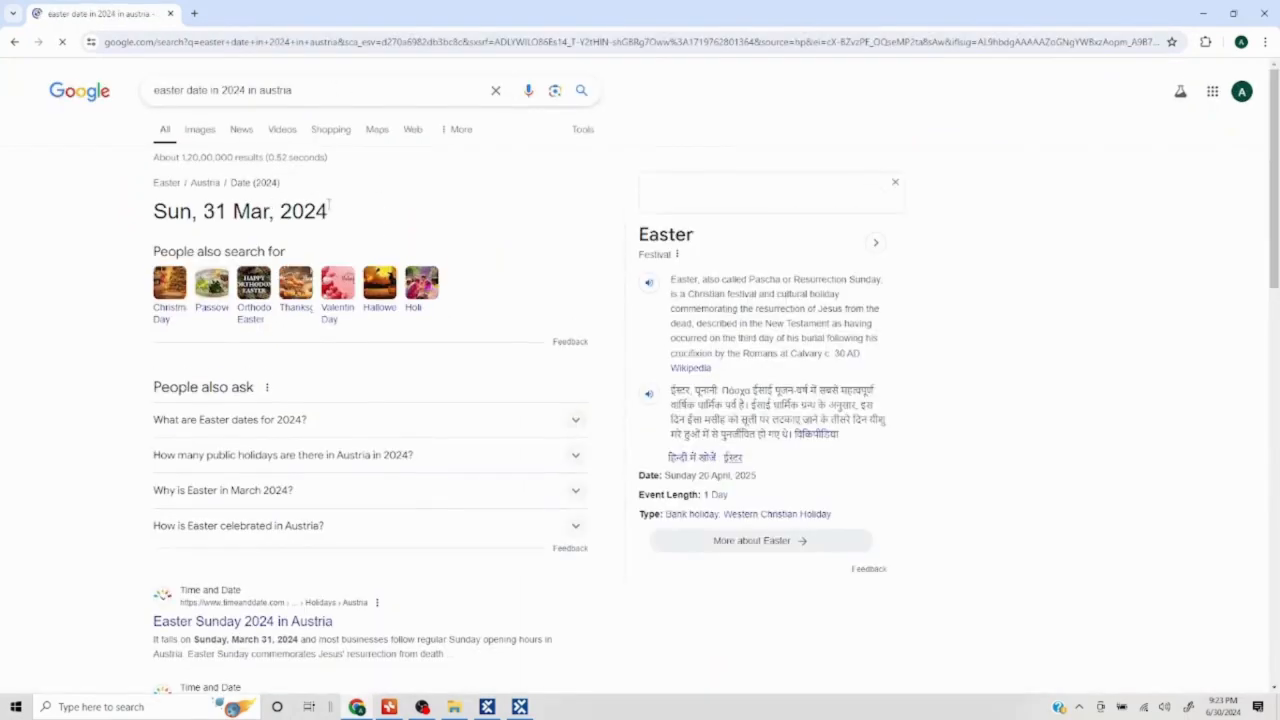
drag(334, 214, 172, 215)
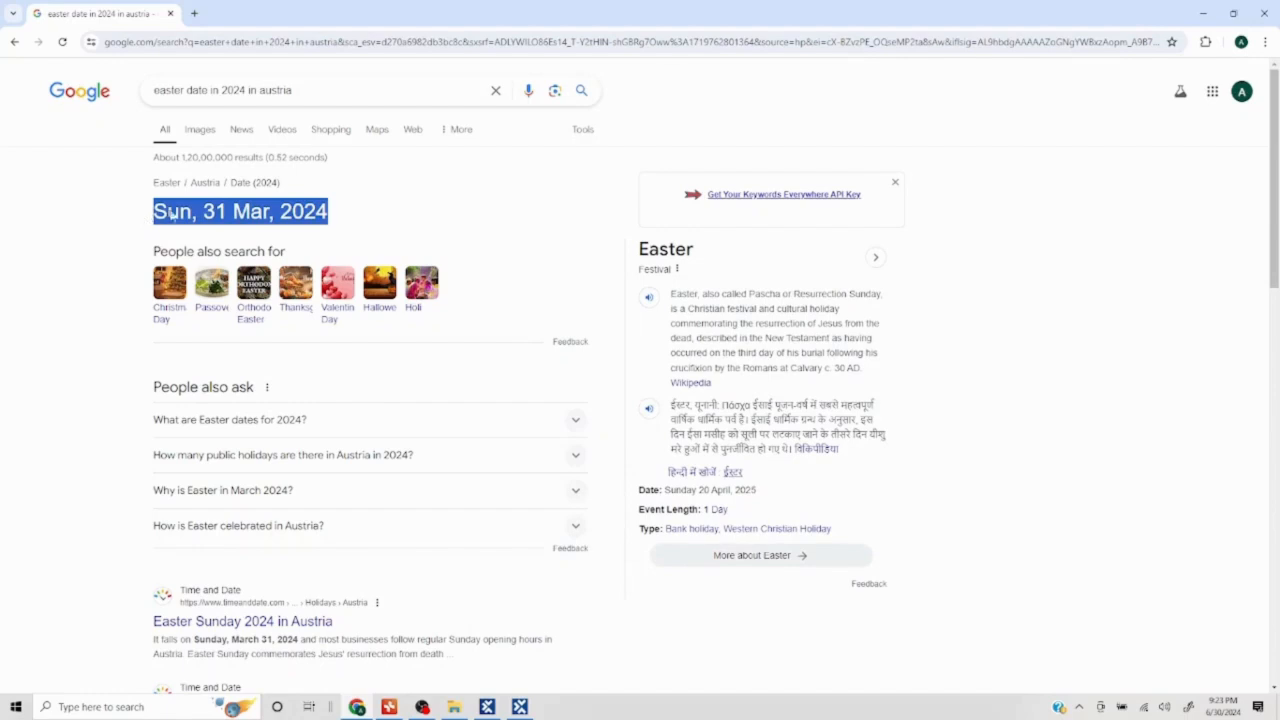
Return to Tosca Settings, open the Floating Holidays value for editing and glance back at the Easter date in Chrome
click(1200, 18)
click(495, 97)
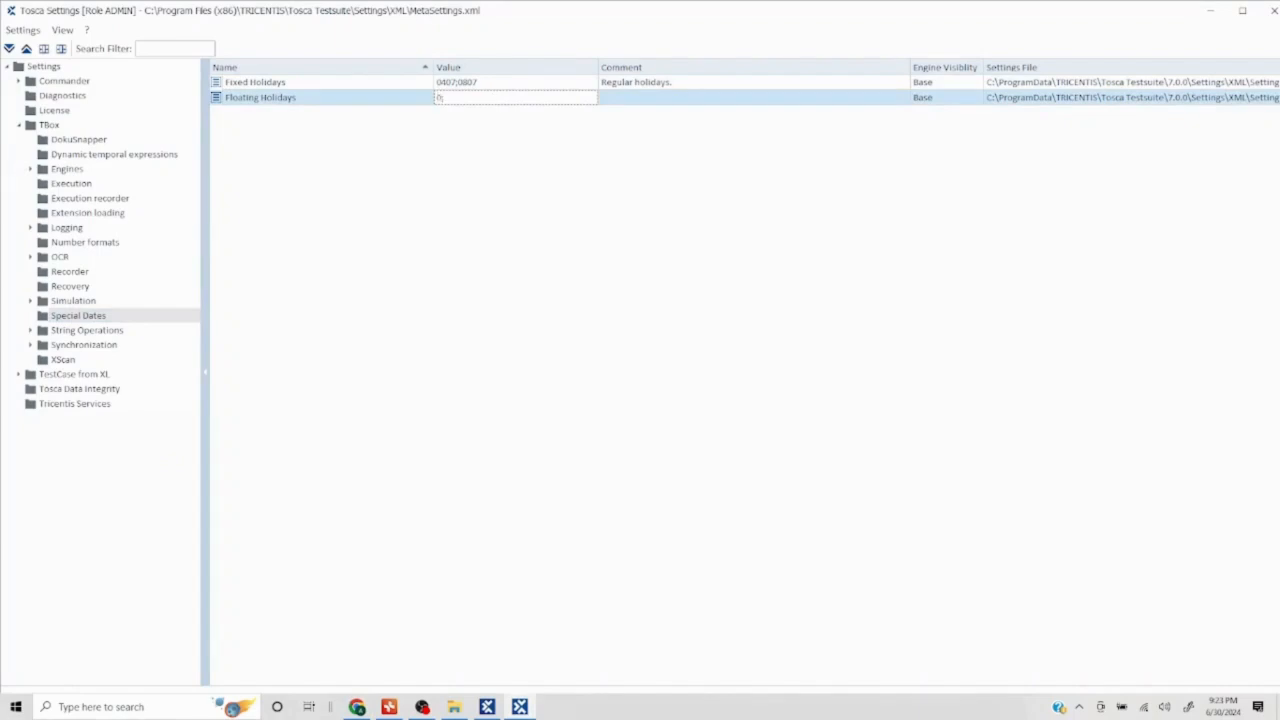
key(alt+Tab)
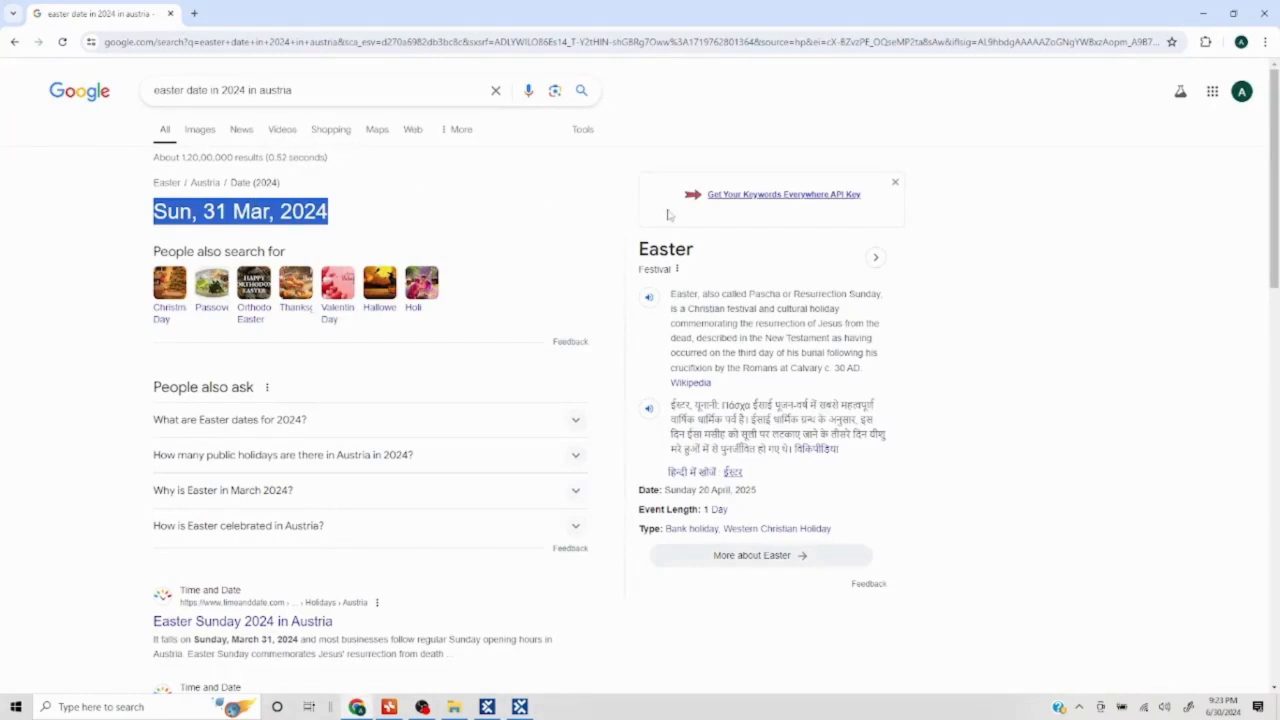
key(alt+Tab)
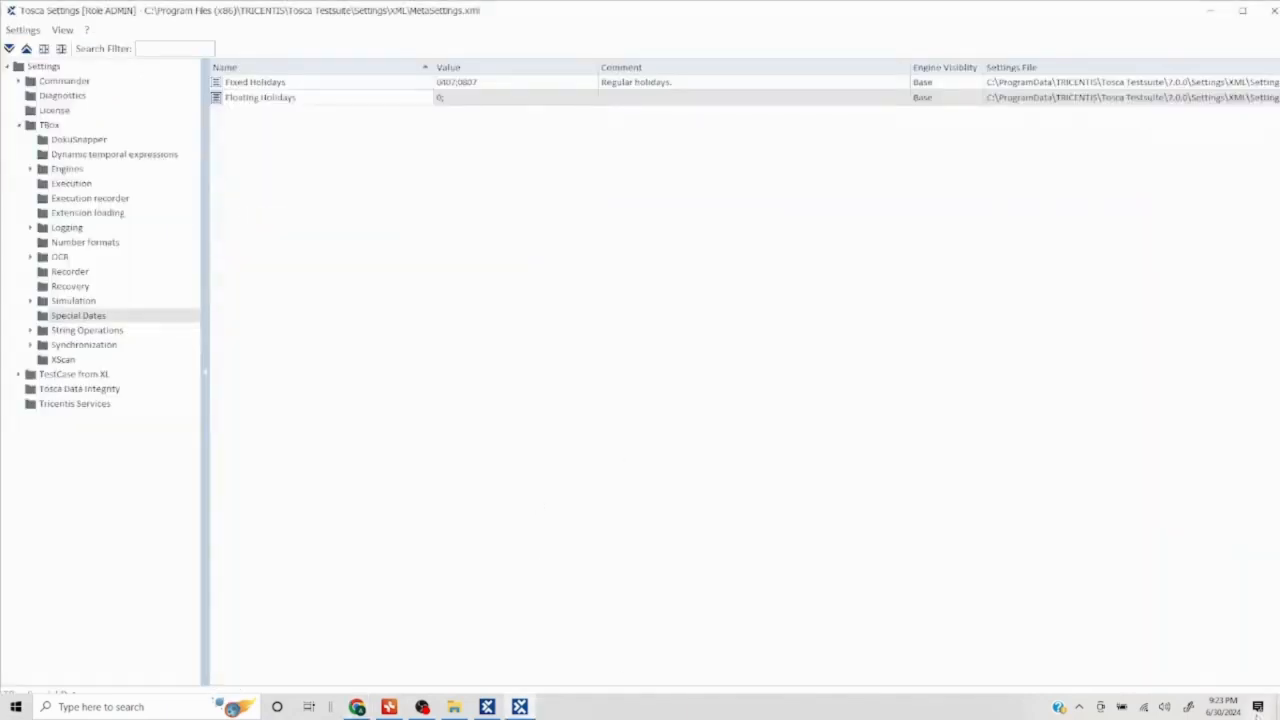
Open the system calendar, view July 2024, go back to March 2024 and close the calendar
click(1222, 706)
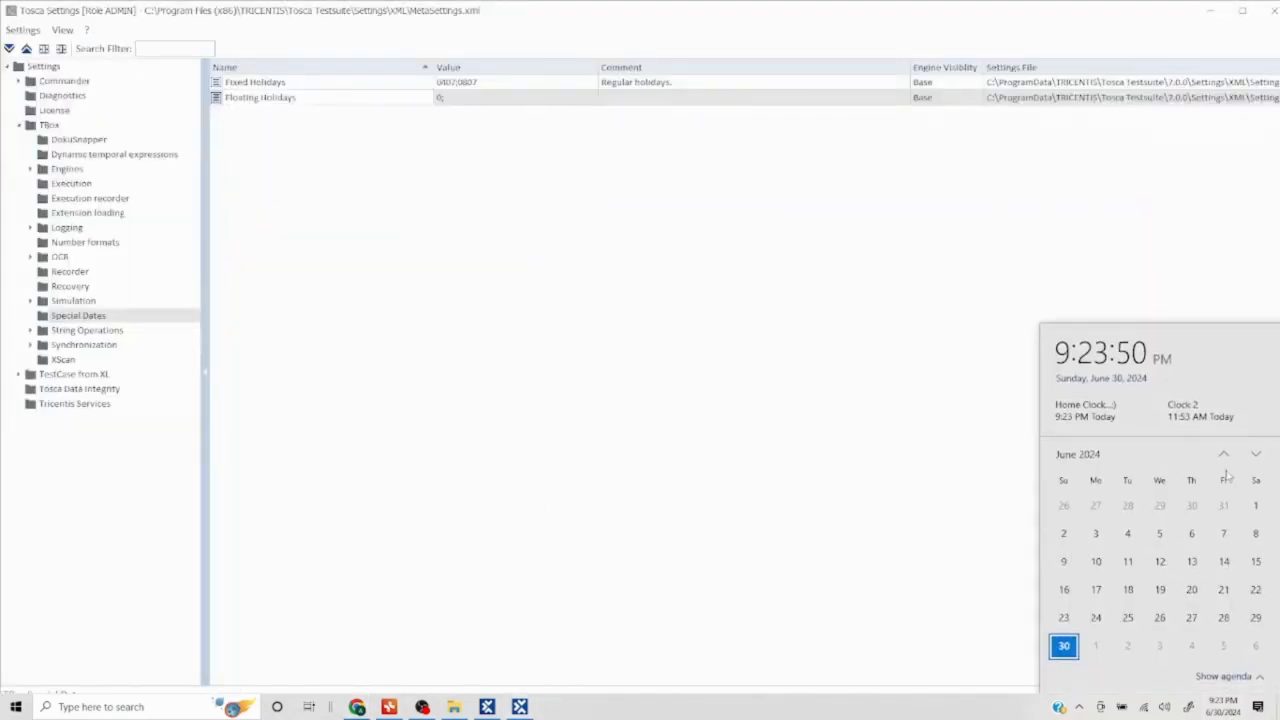
click(1256, 454)
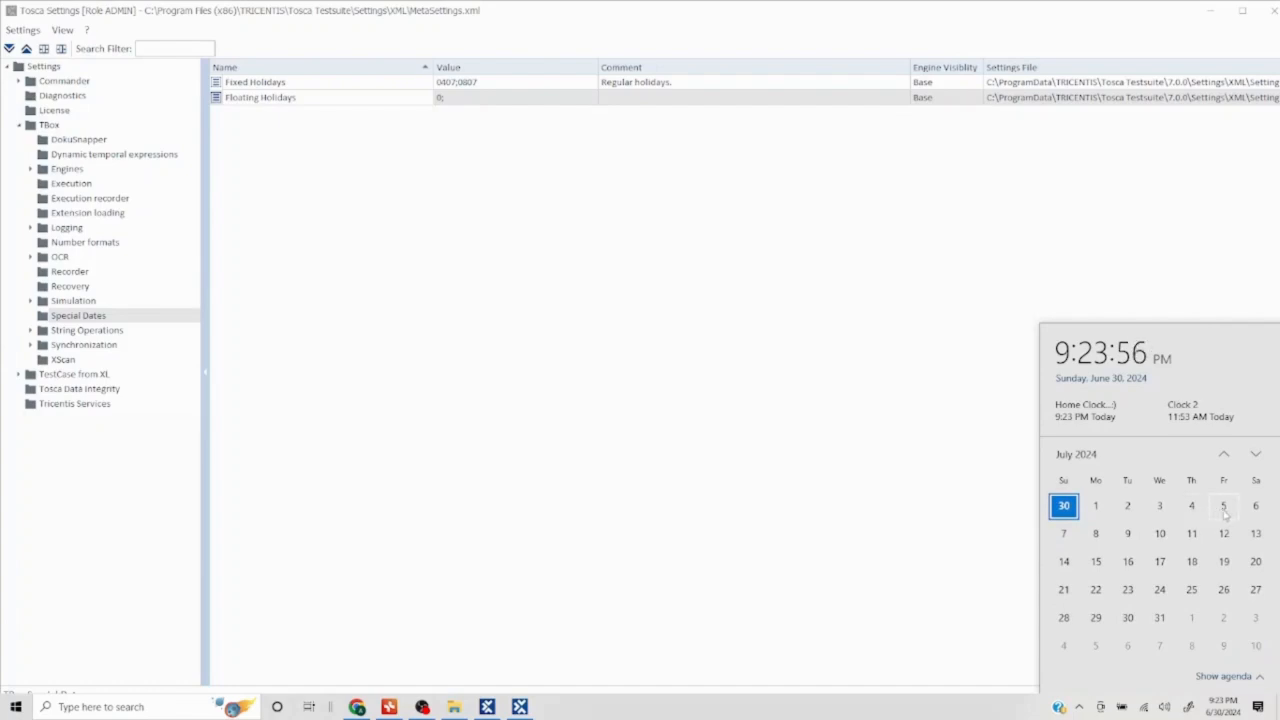
click(1224, 456)
click(1224, 456)
click(1224, 456)
click(1224, 456)
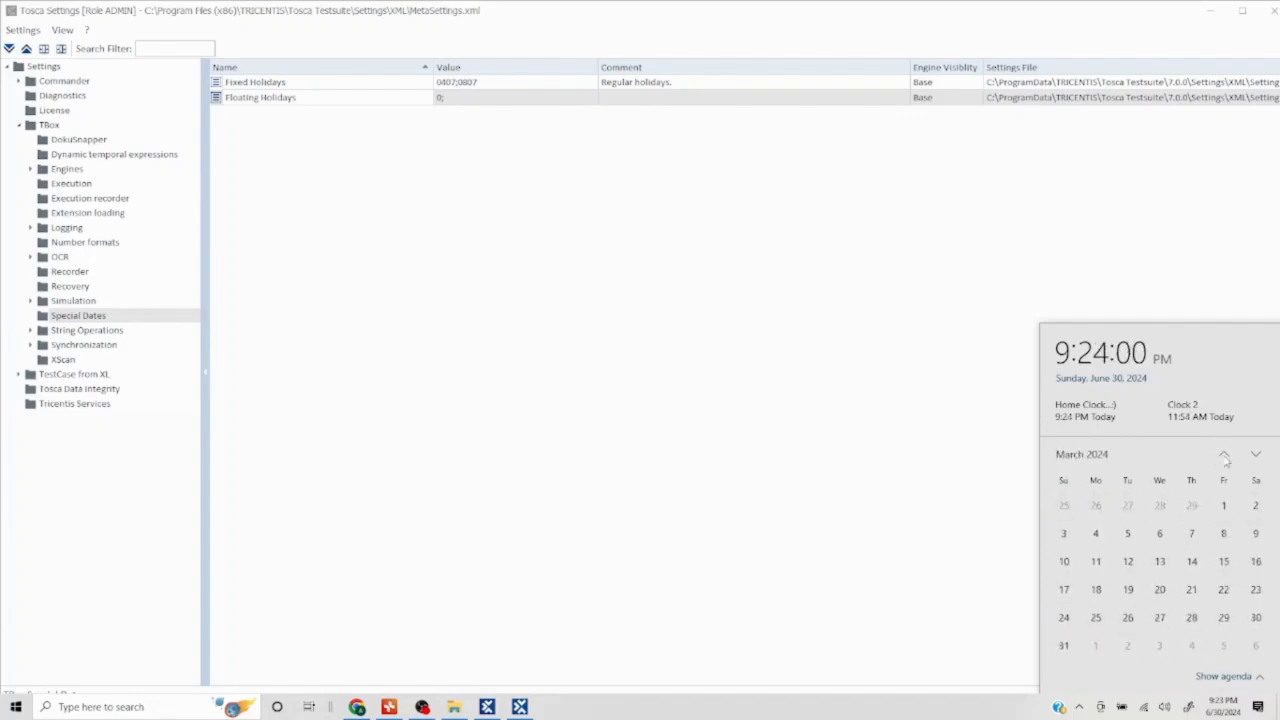
click(400, 312)
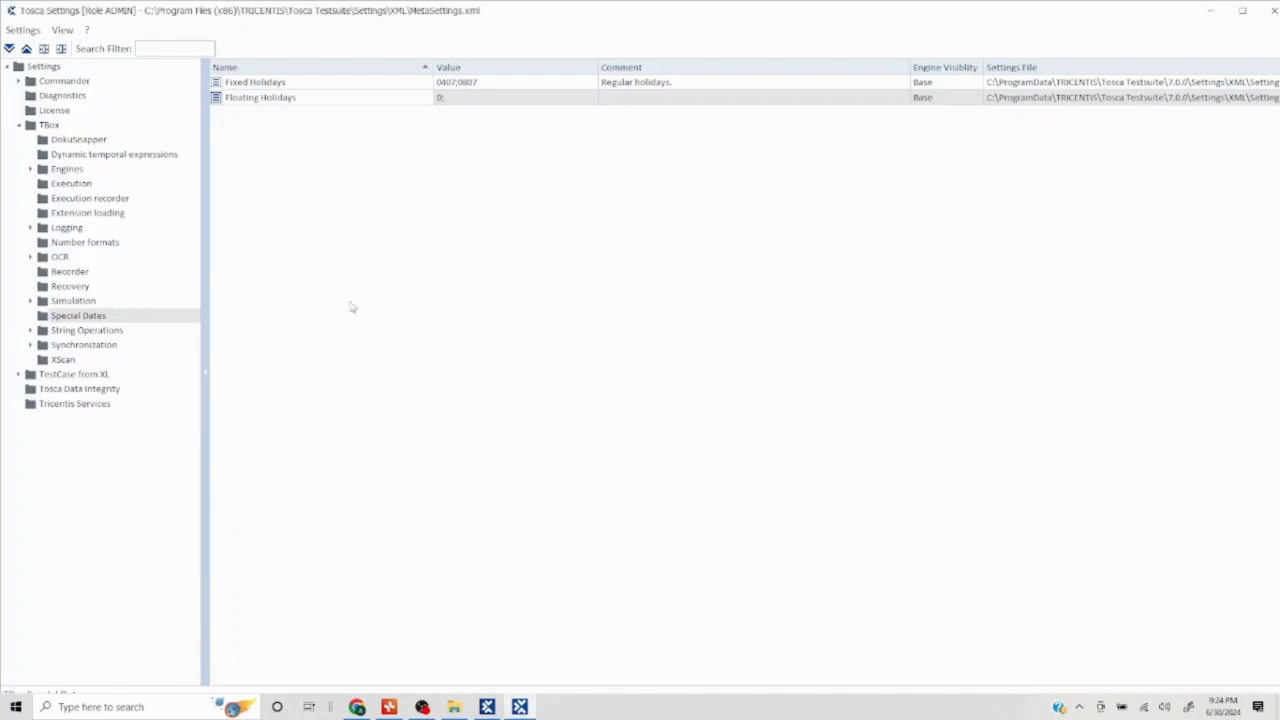
Switch to the Easter search result in Chrome and browse the system calendar from April 2024 forward to June 2024
key(alt+Tab)
key(alt+Tab)
key(alt+Tab)
key(alt+Tab)
key(alt+Tab)
key(alt+Tab)
key(alt+Tab)
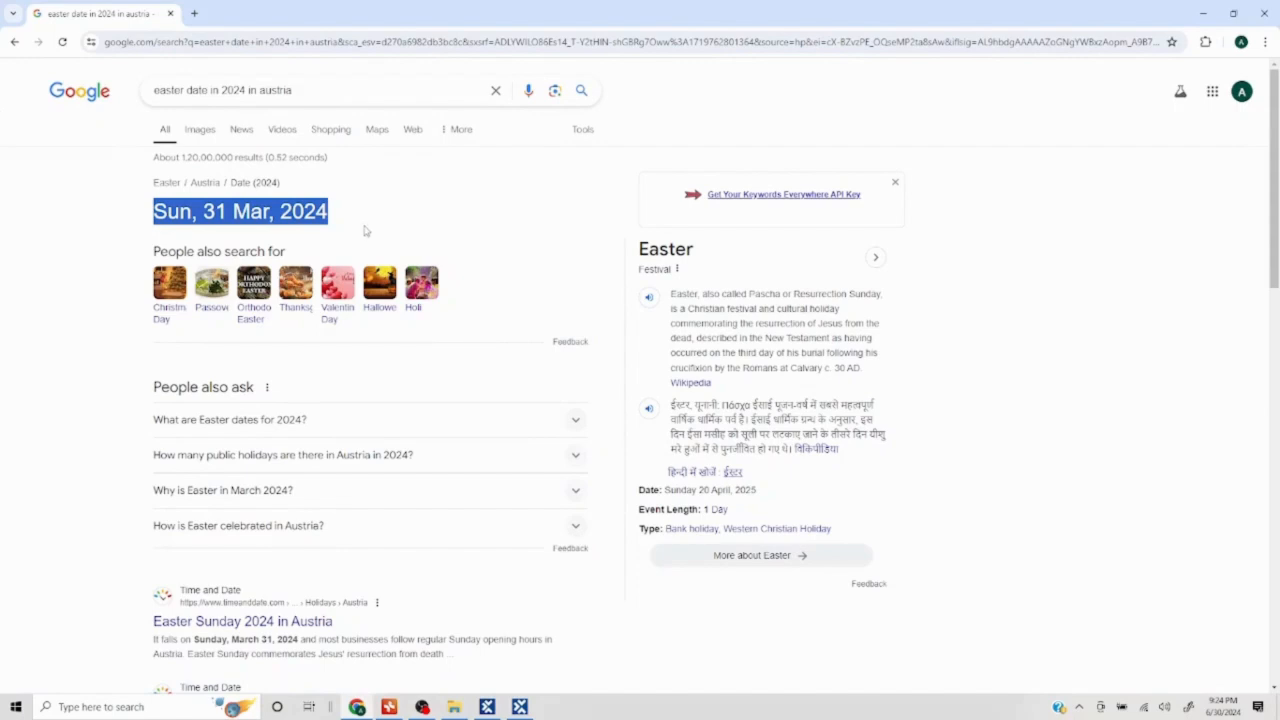
click(1218, 710)
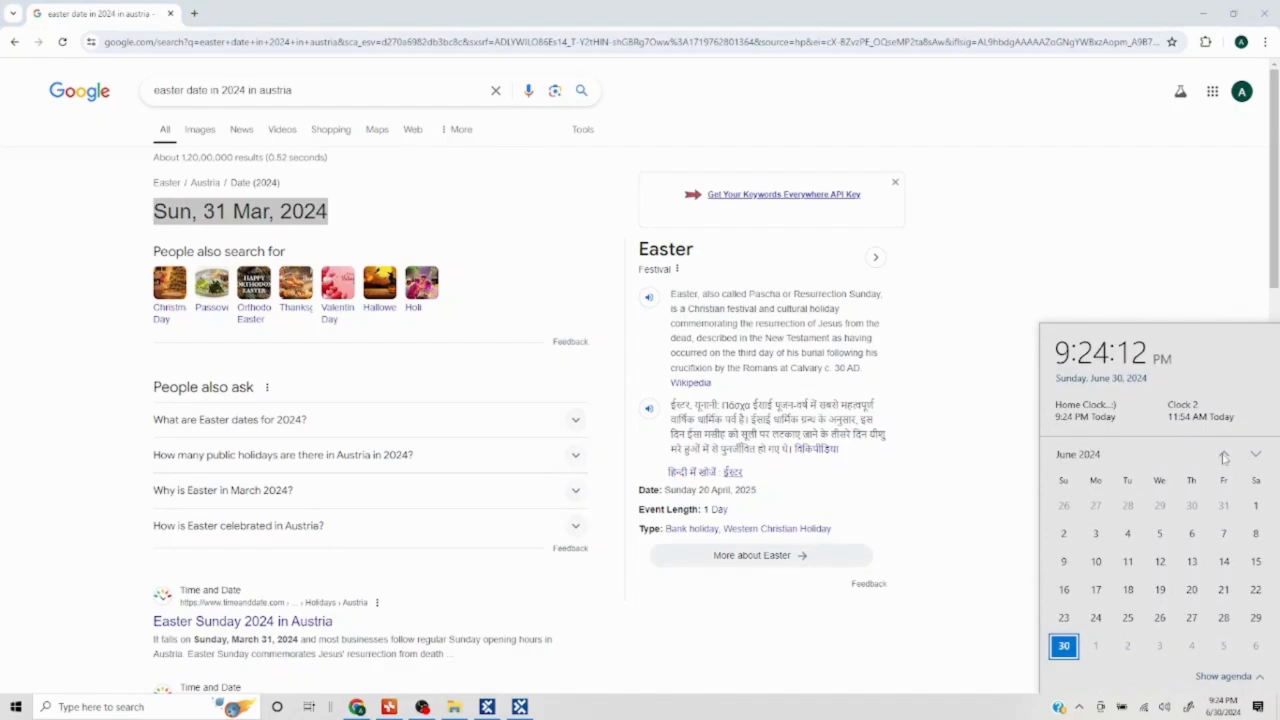
click(1224, 457)
click(1224, 457)
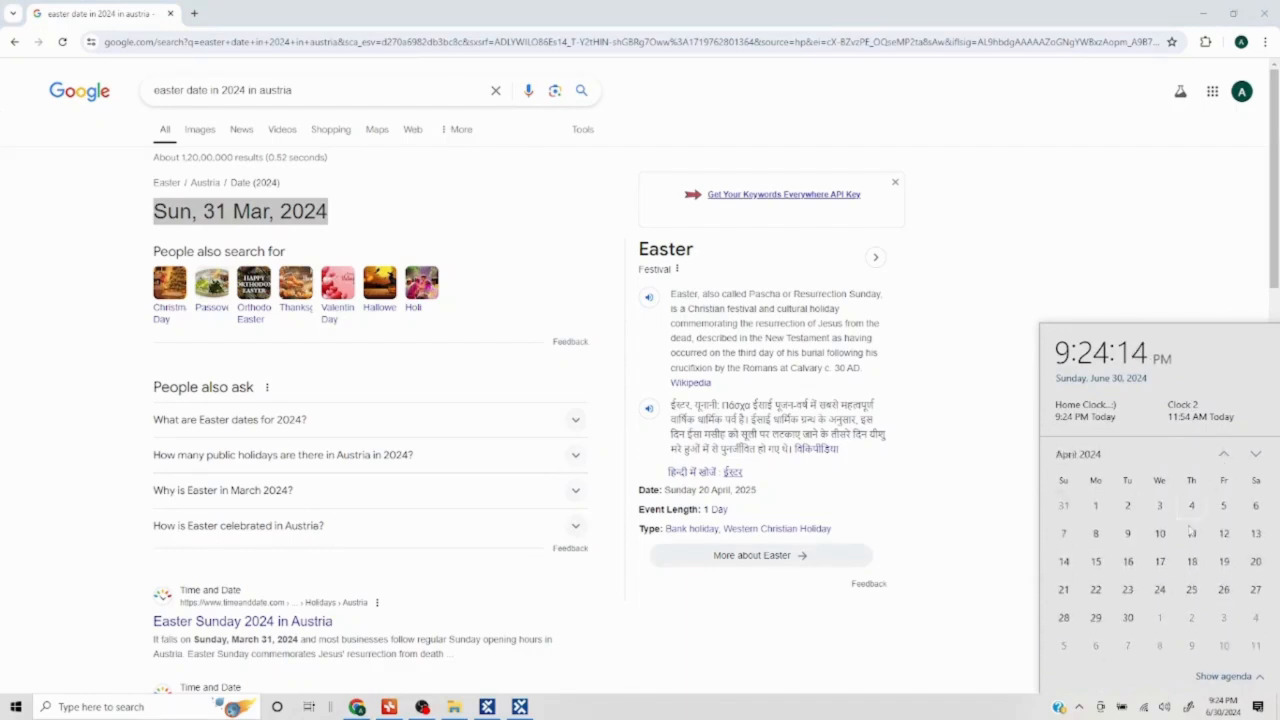
click(1256, 457)
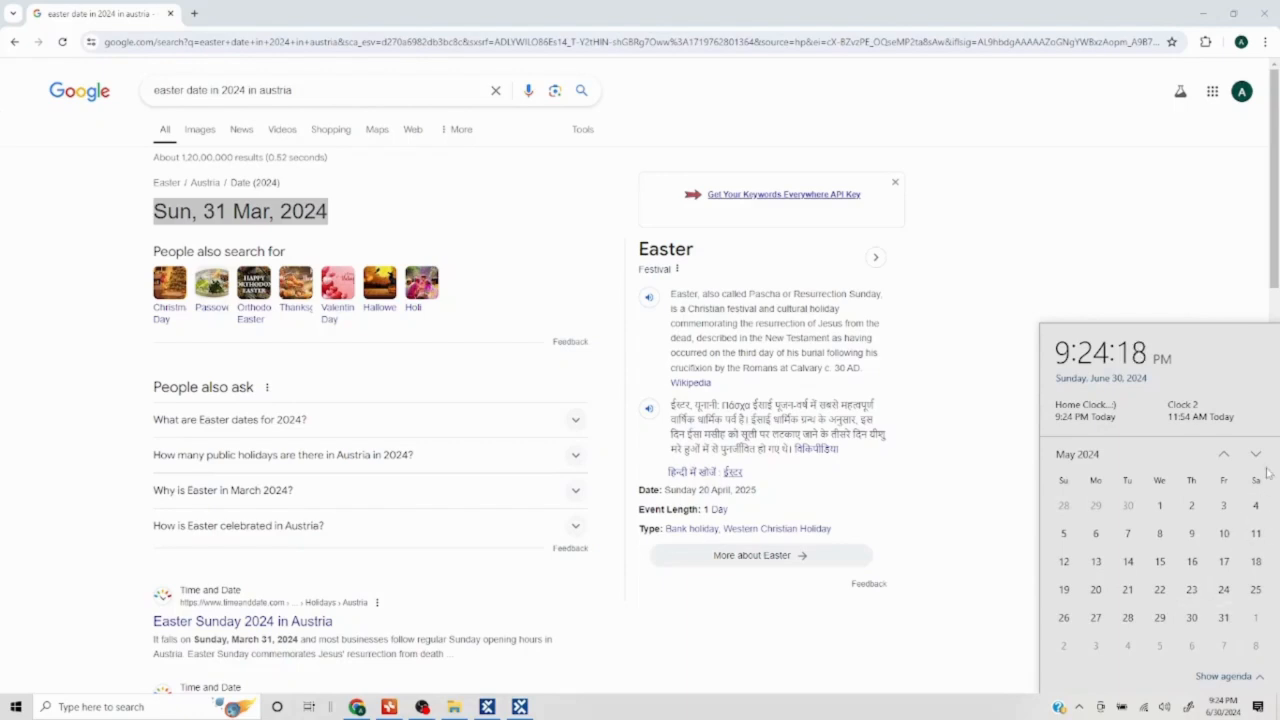
click(1257, 457)
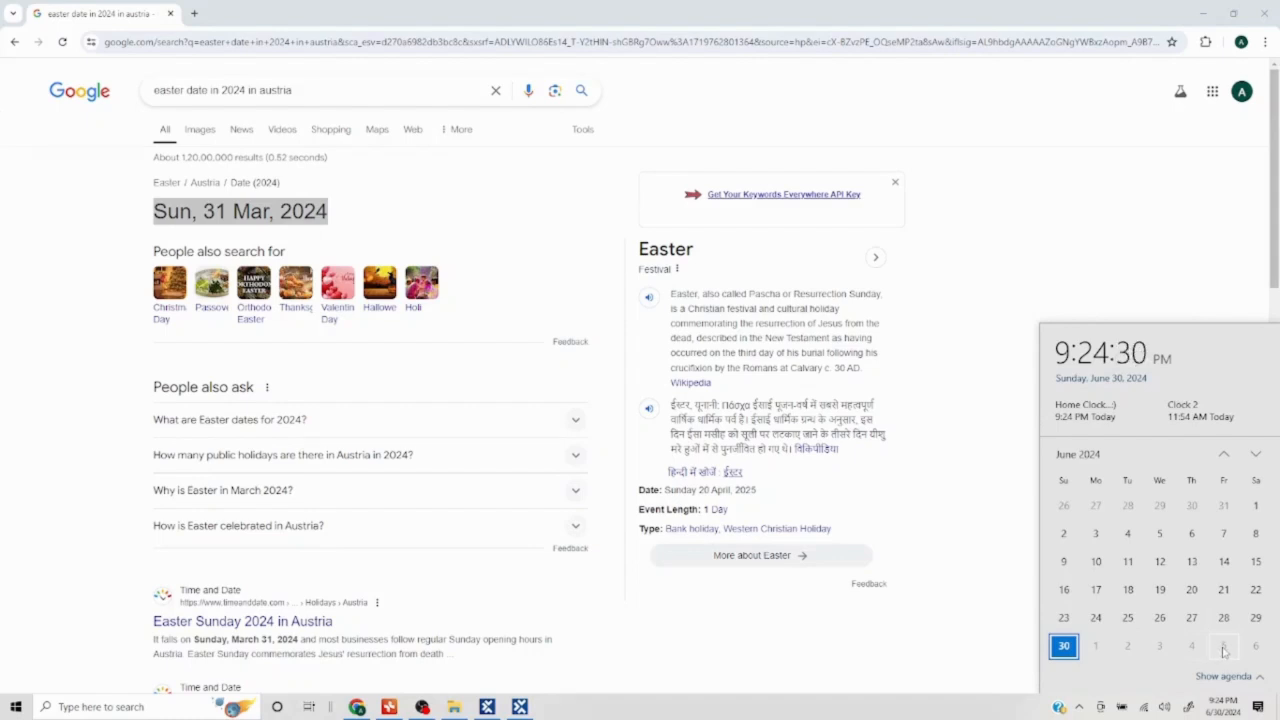
Switch back to Tosca Settings, set the Floating Holidays value to 0;96 and close the settings window
key(alt+Tab)
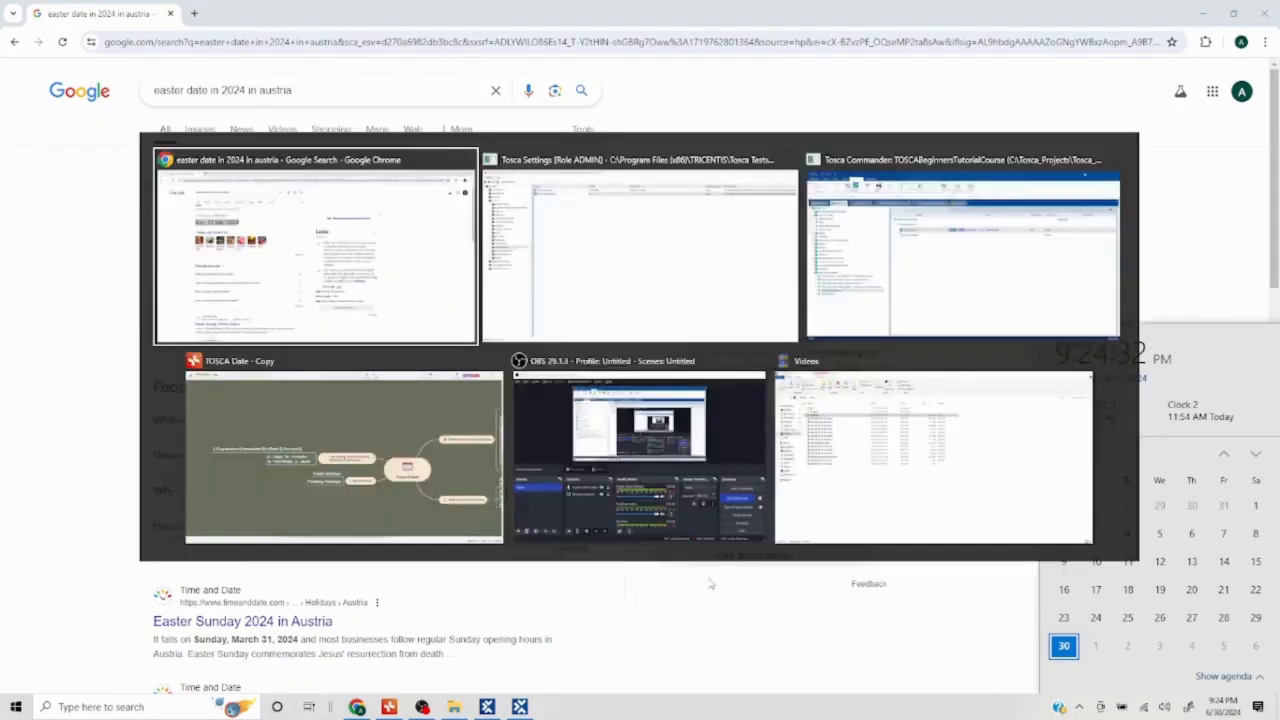
key(alt+Tab)
key(alt+Tab)
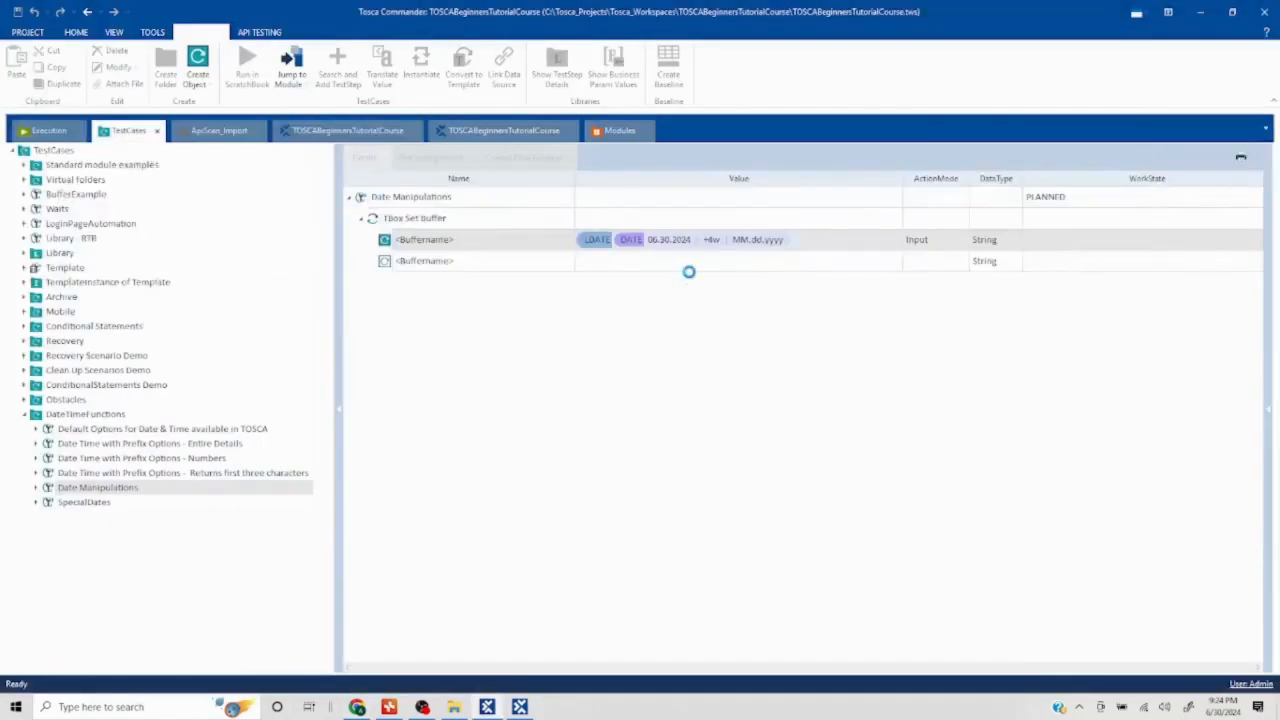
click(520, 709)
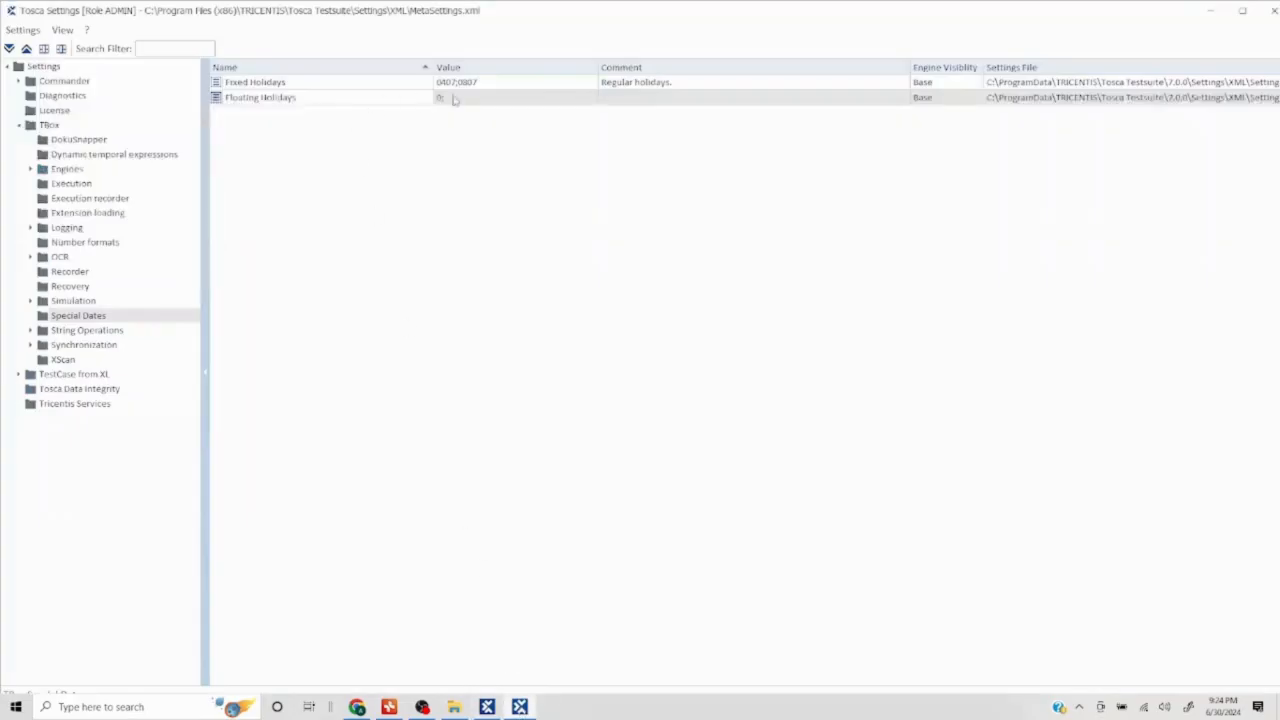
click(469, 98)
text(0;9)
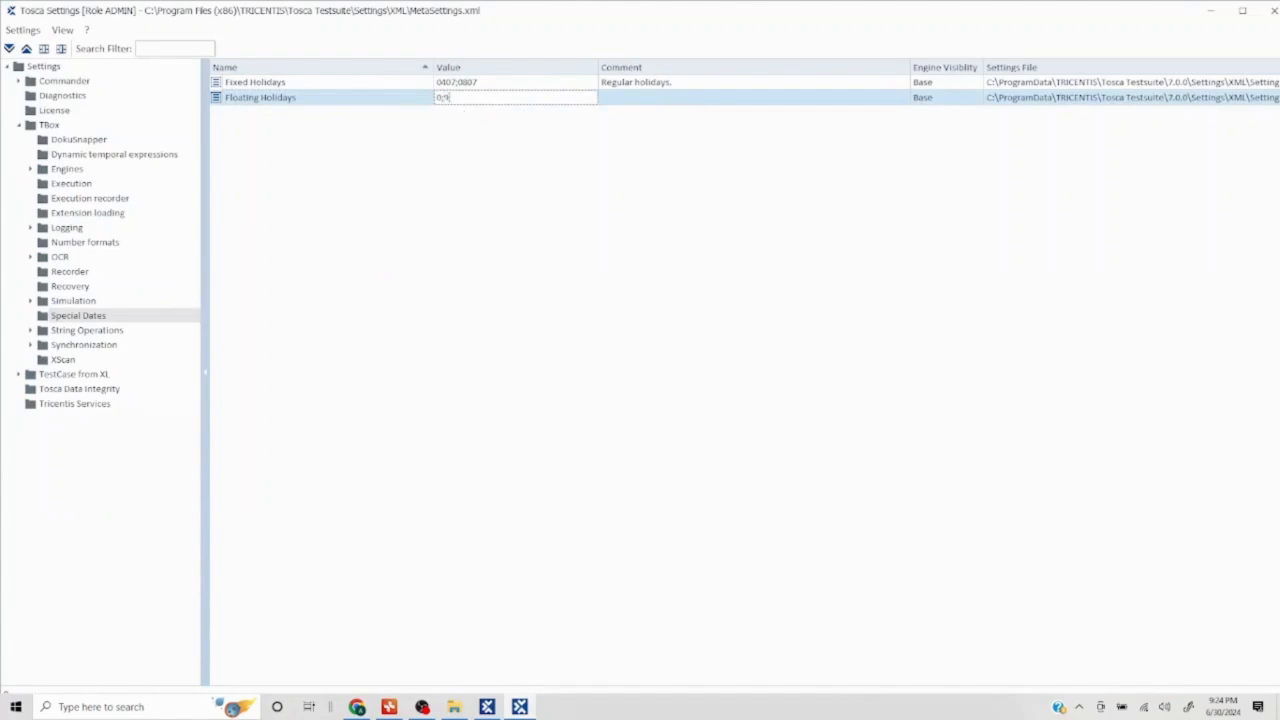
text(6)
key(Return)
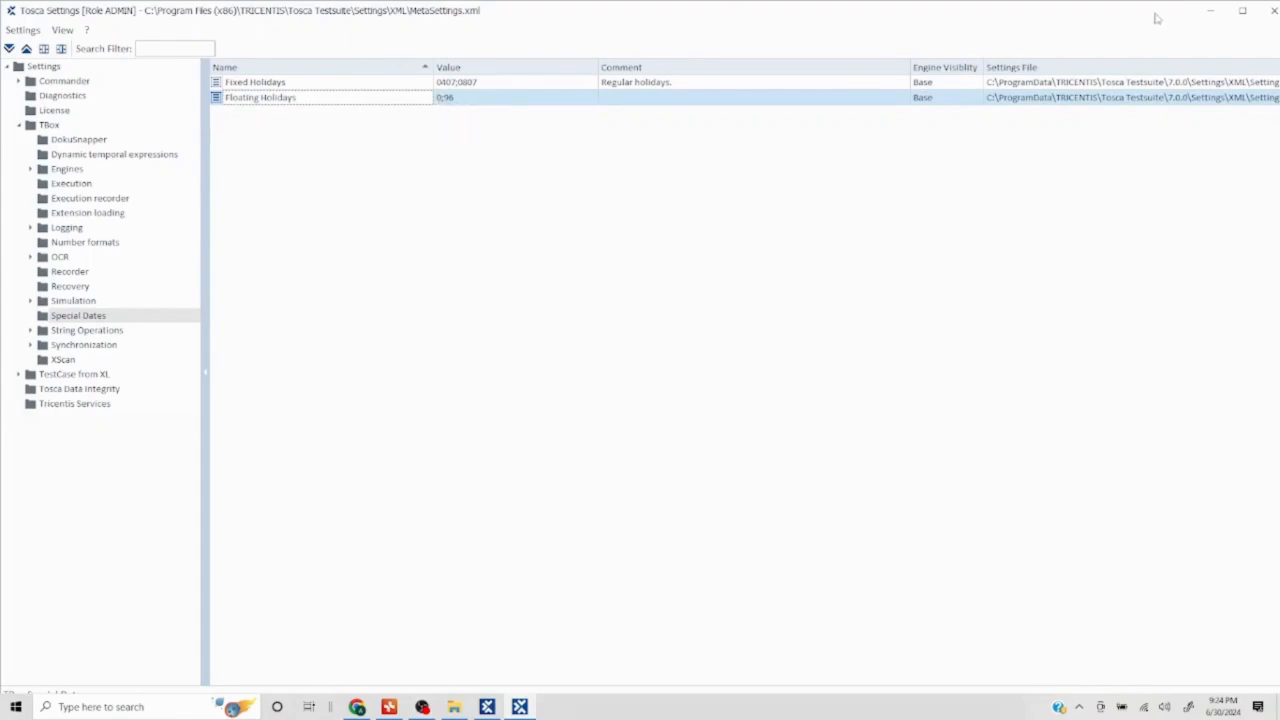
click(1273, 10)
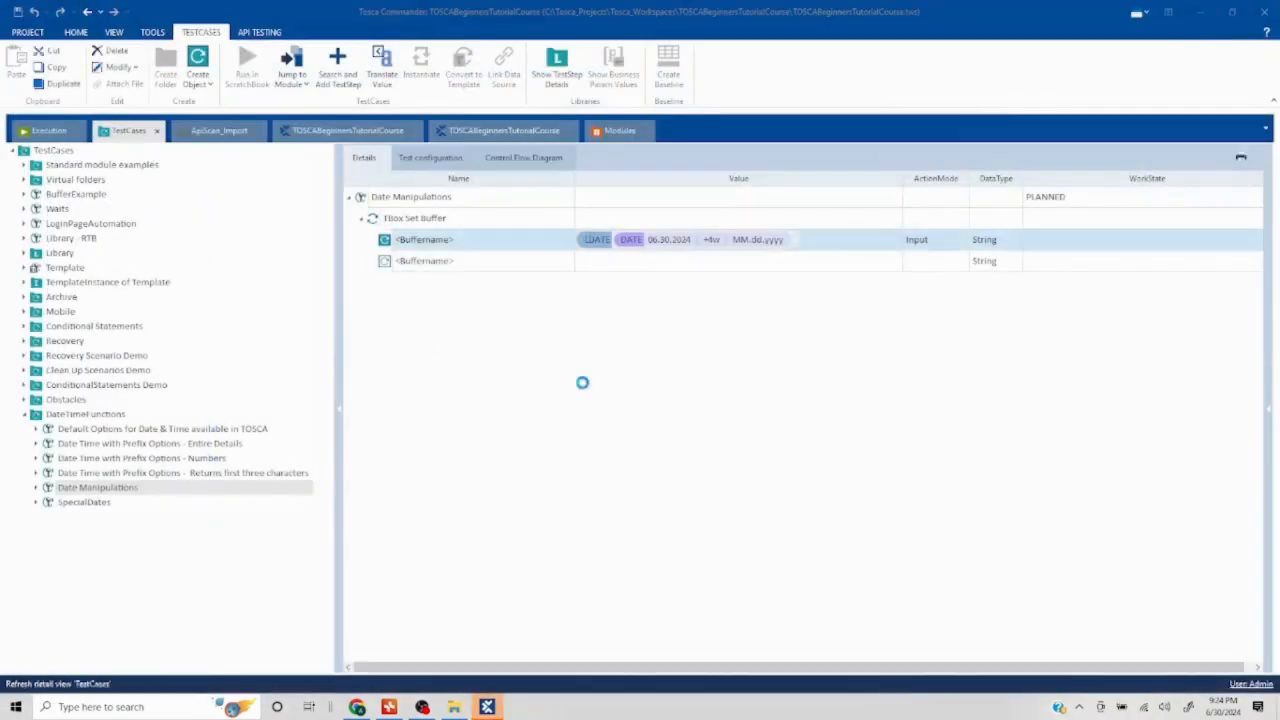
Check the early July 2024 dates in the system calendar, then close it
click(1224, 708)
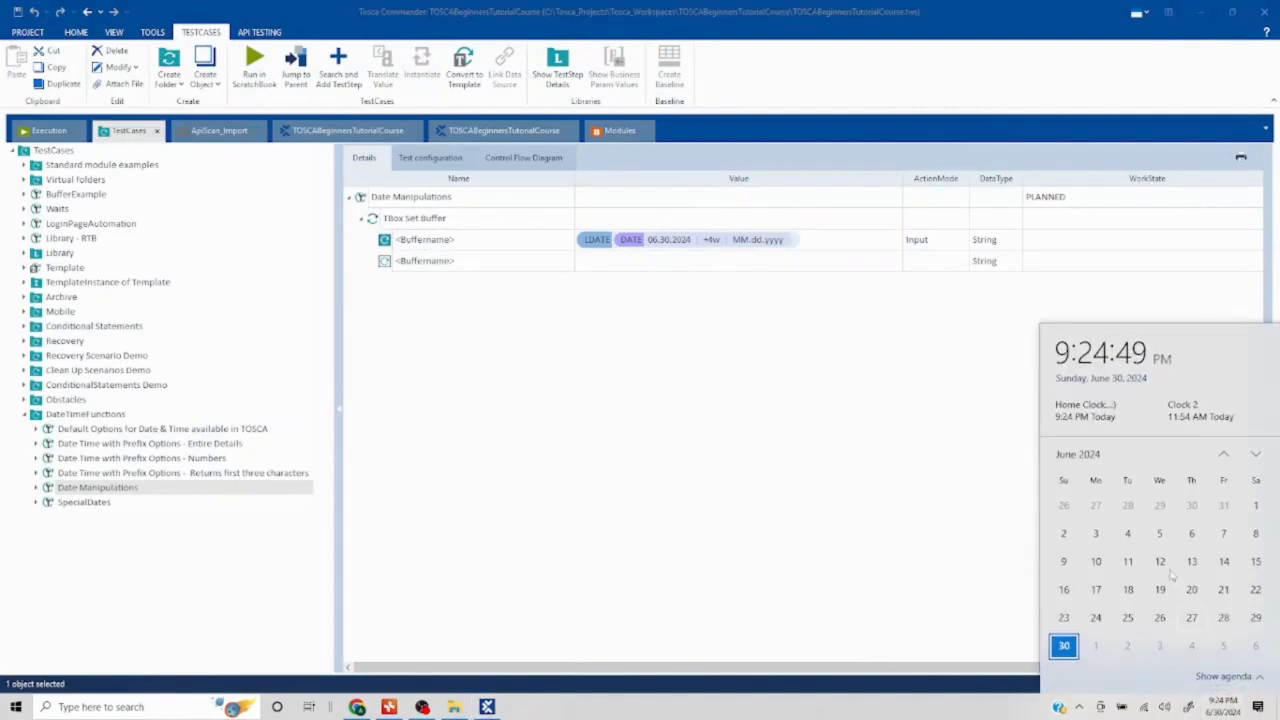
click(1256, 460)
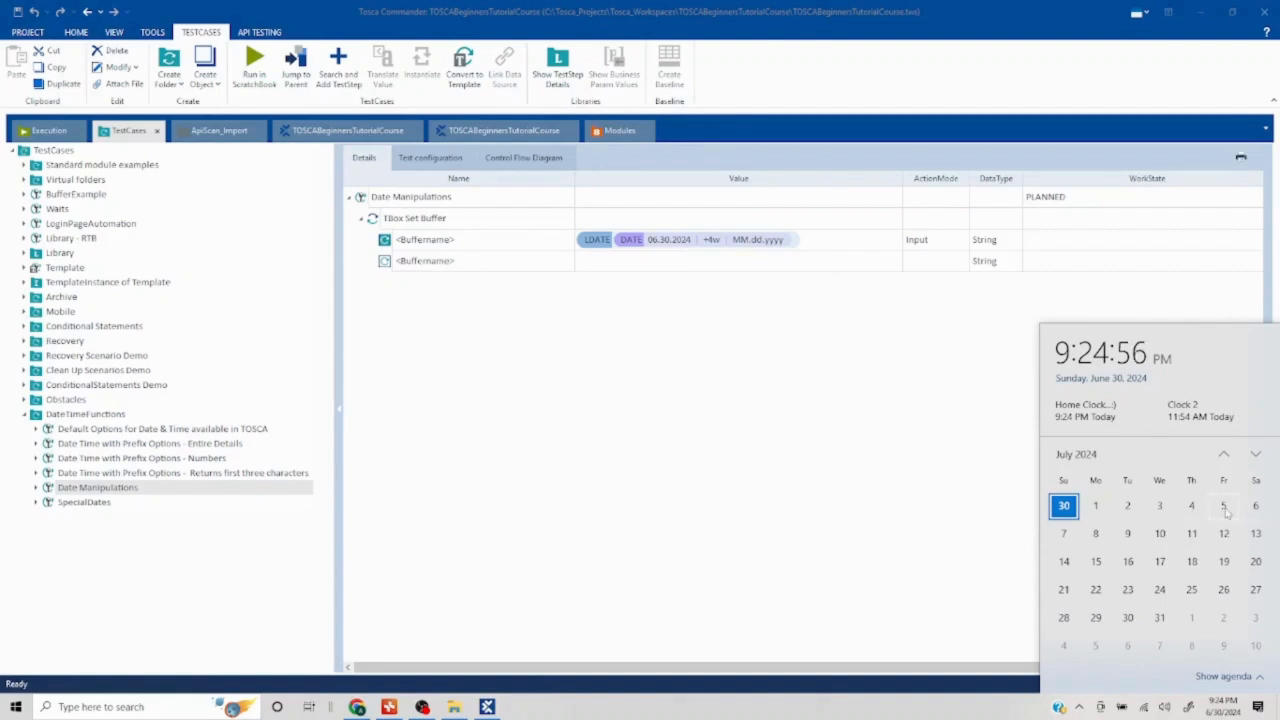
click(786, 488)
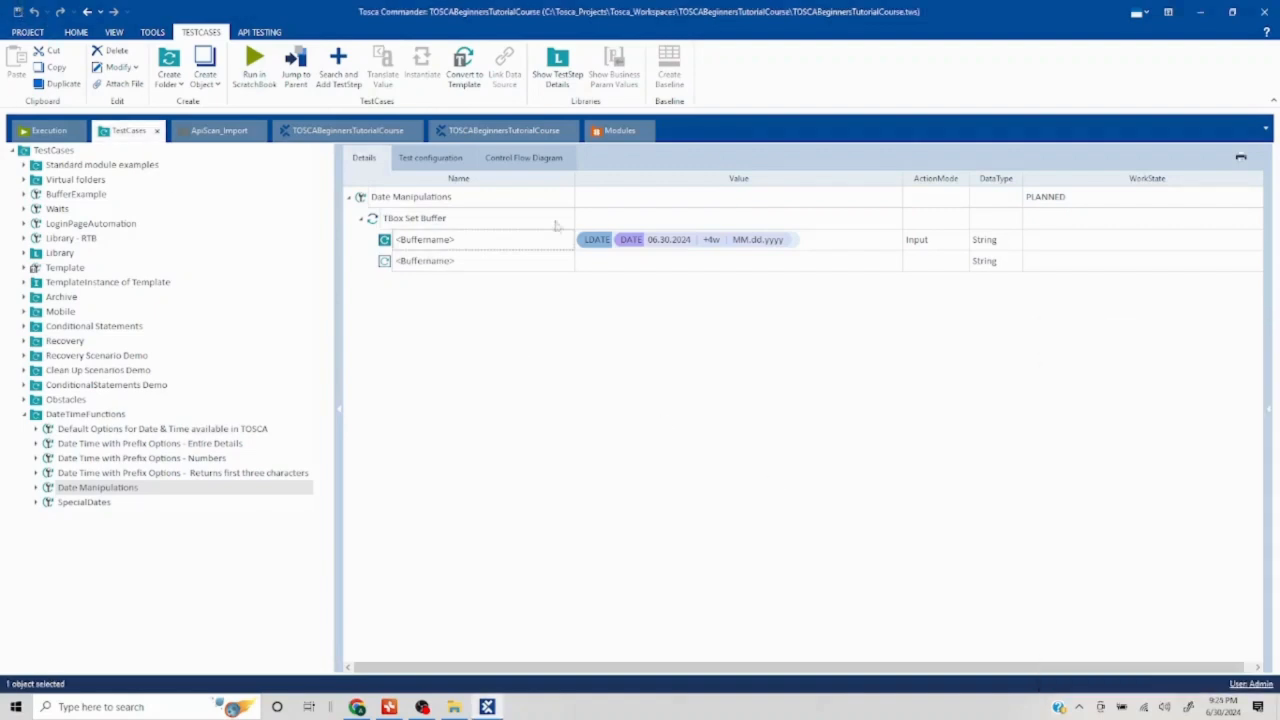
Close the project and Tosca Commander, then restart Tosca Commander through a system search for "tosca"
click(1268, 18)
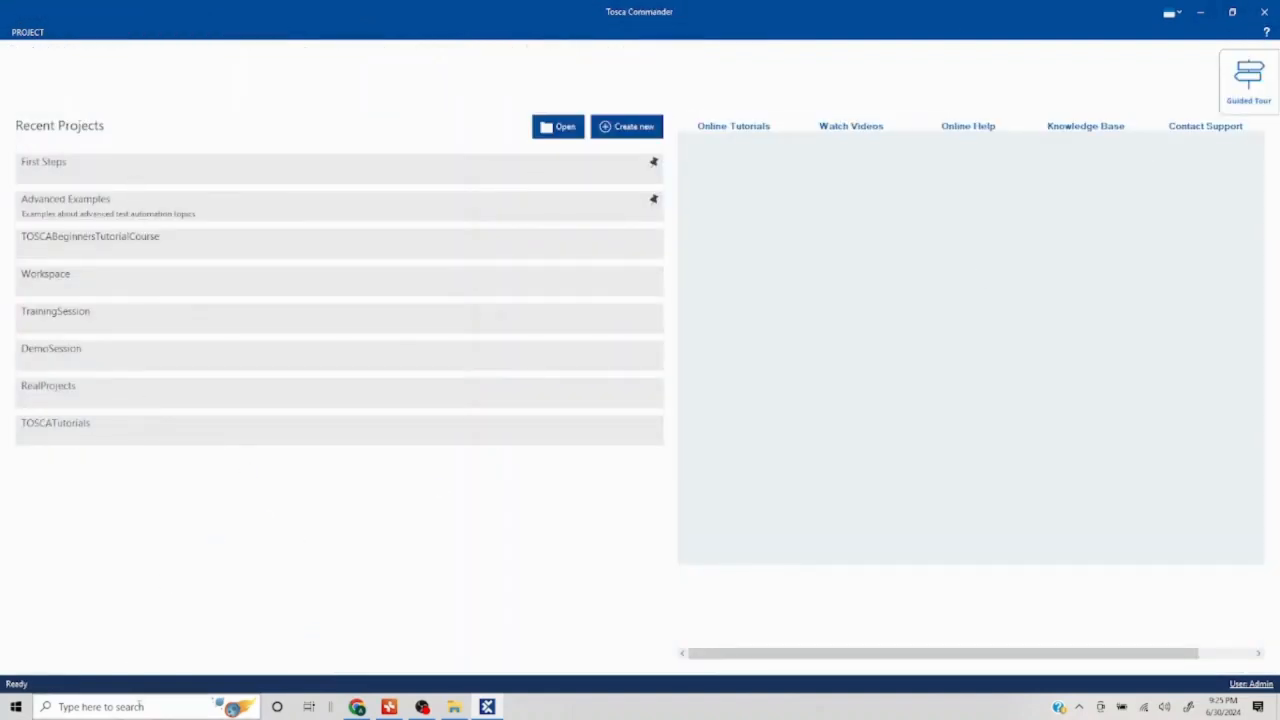
click(1266, 16)
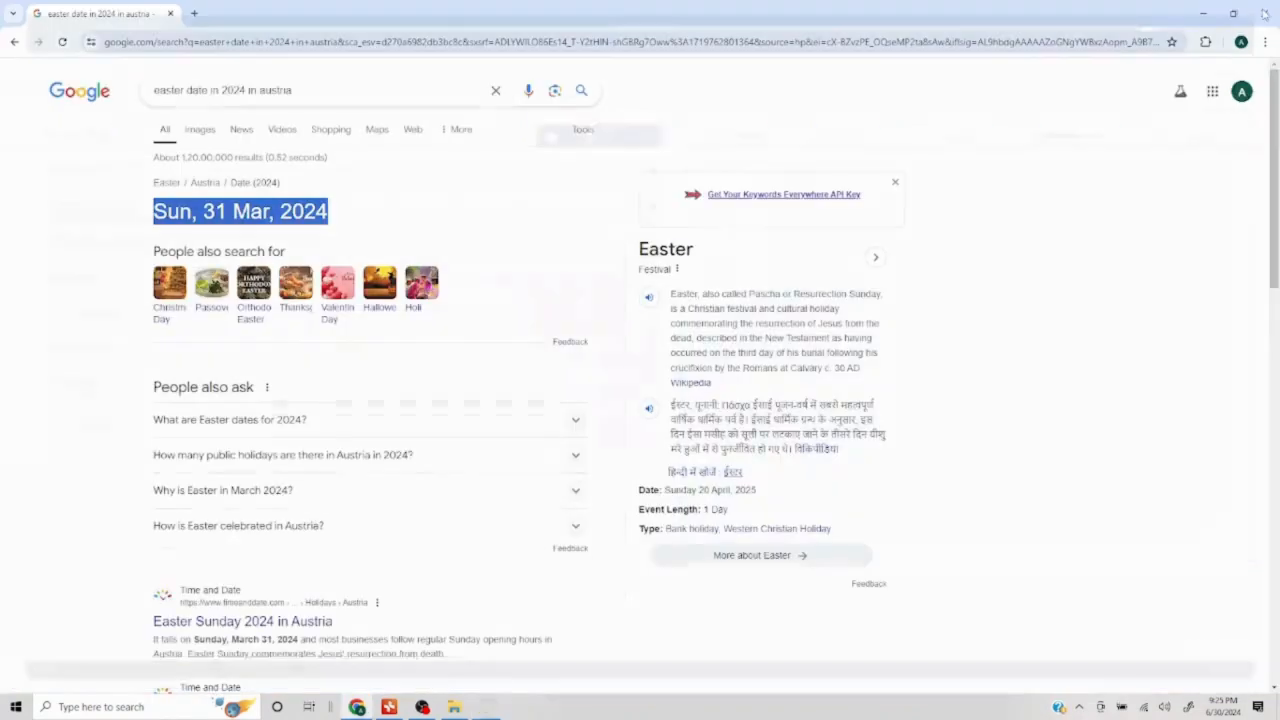
click(173, 698)
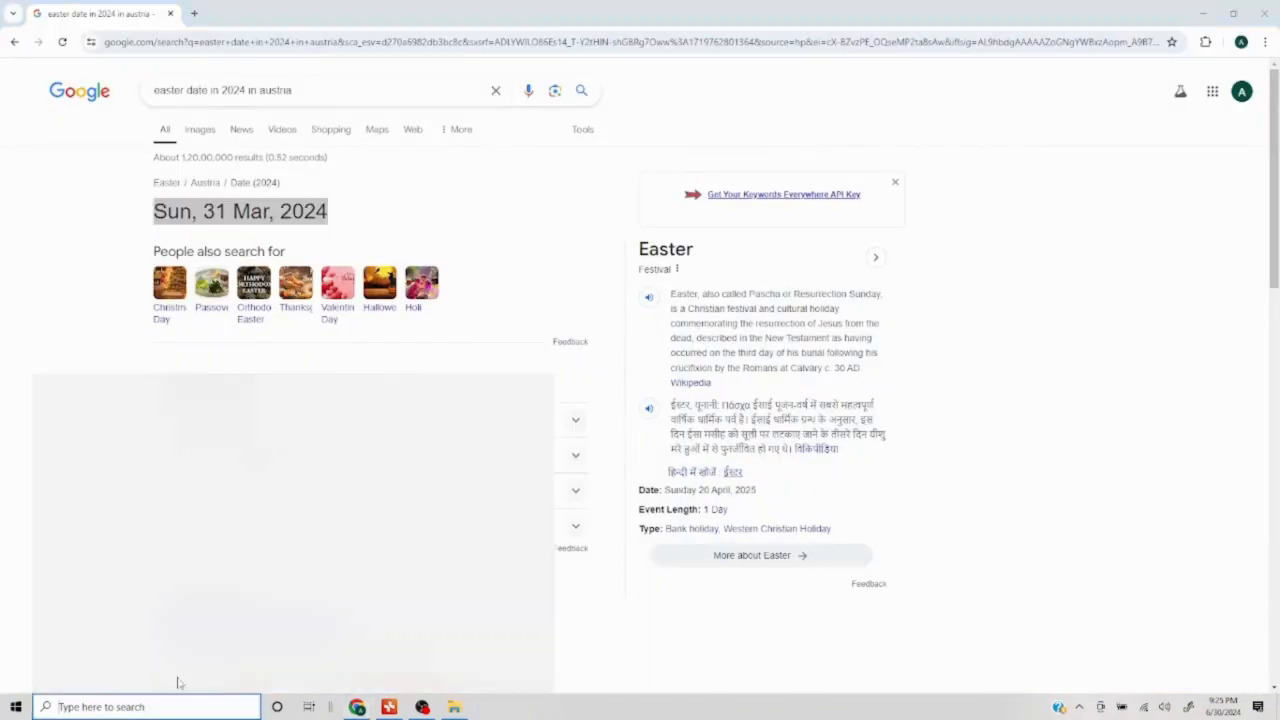
text(tosca)
key(Return)
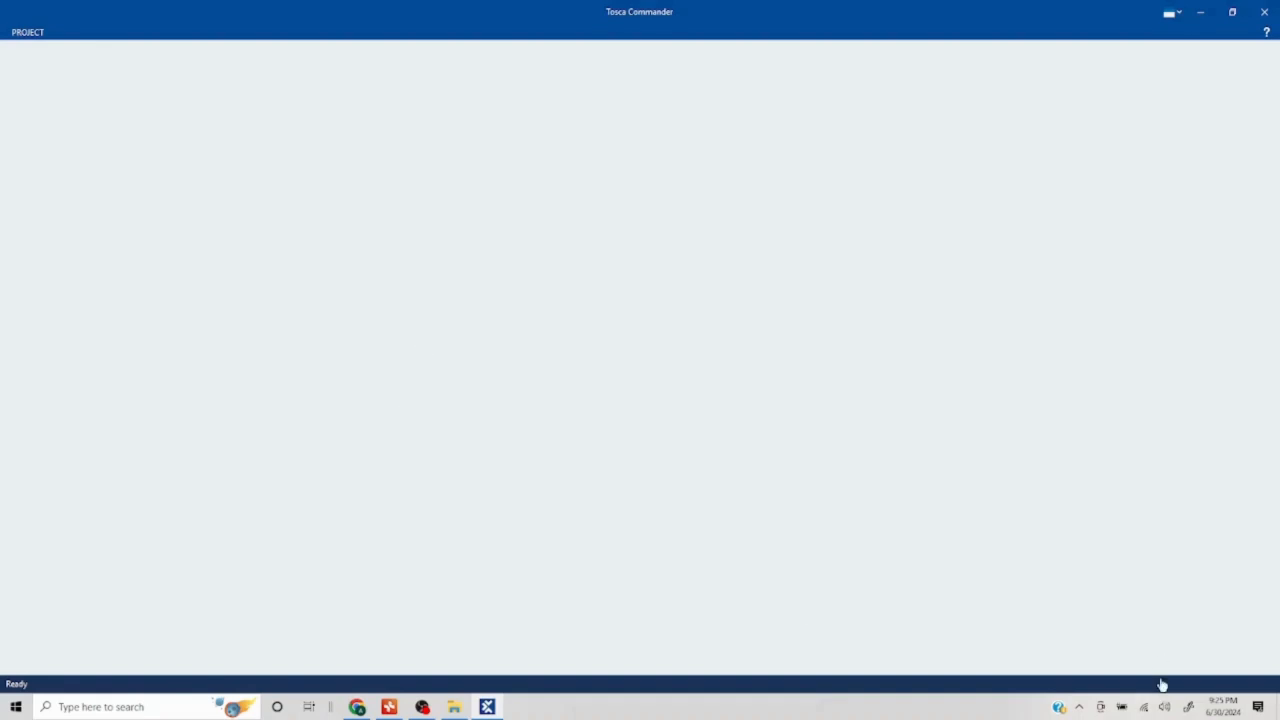
View July 2024 in the system calendar again, then return to the restarted Tosca Commander
click(1222, 706)
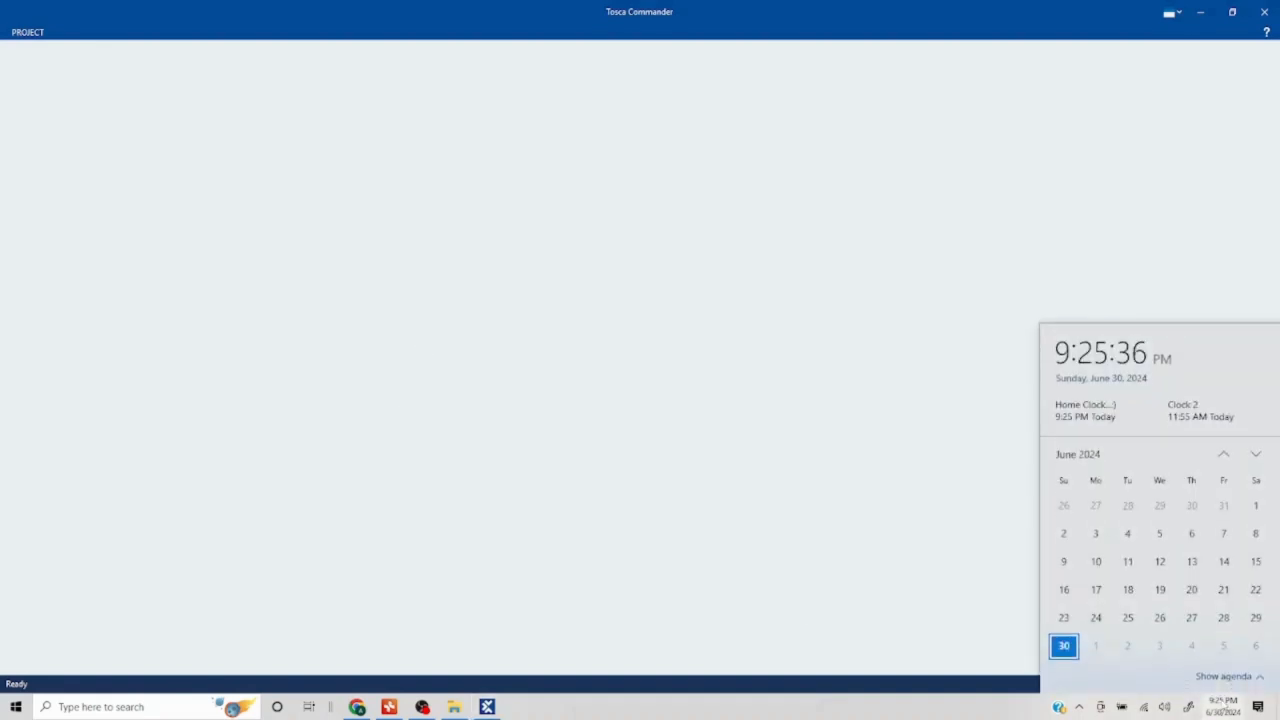
click(1255, 458)
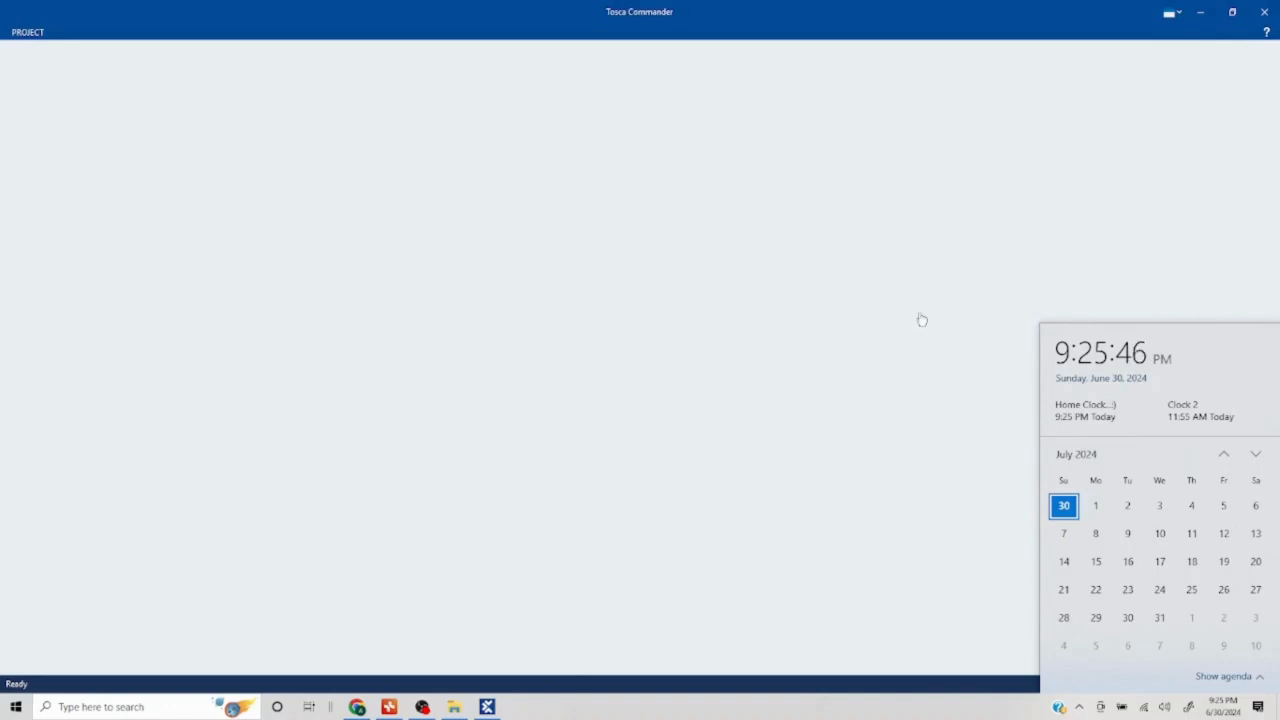
click(488, 707)
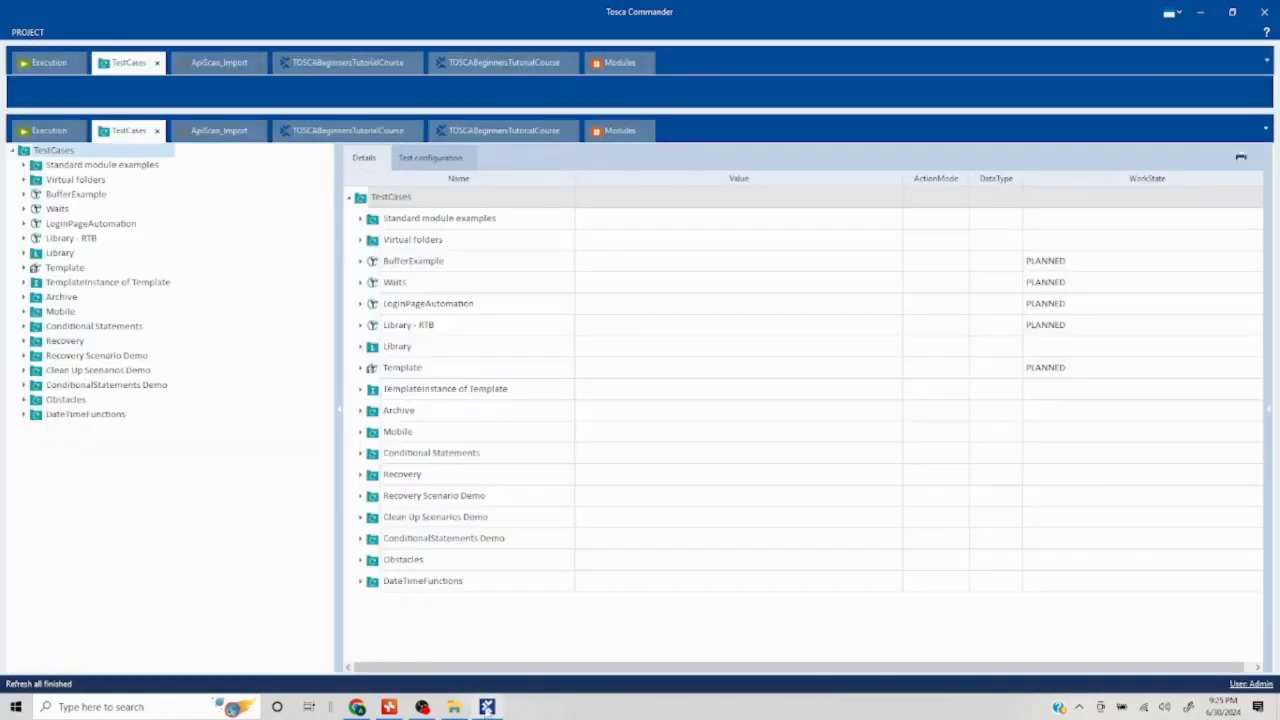
In the DateTimeFunctions folder, expand Date Manipulations down to the TBox Set Buffer values and translate the nested LDATE expression with the +4w offset
click(91, 418)
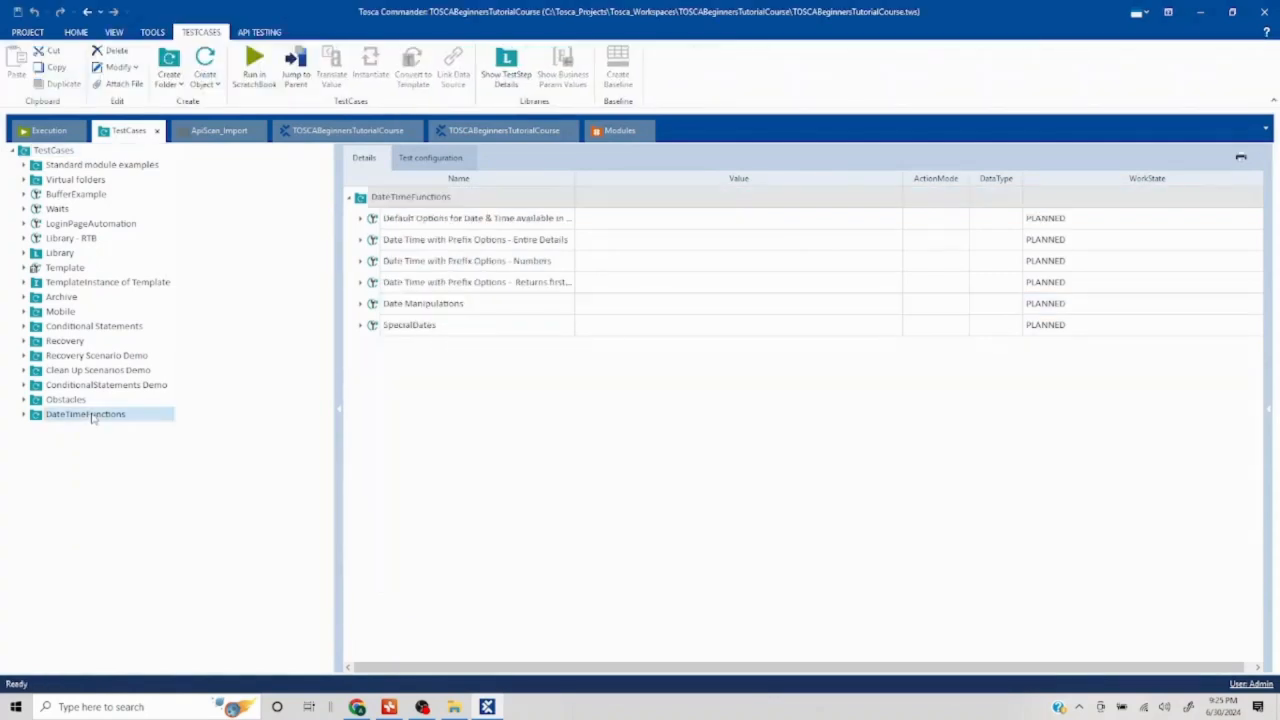
click(361, 326)
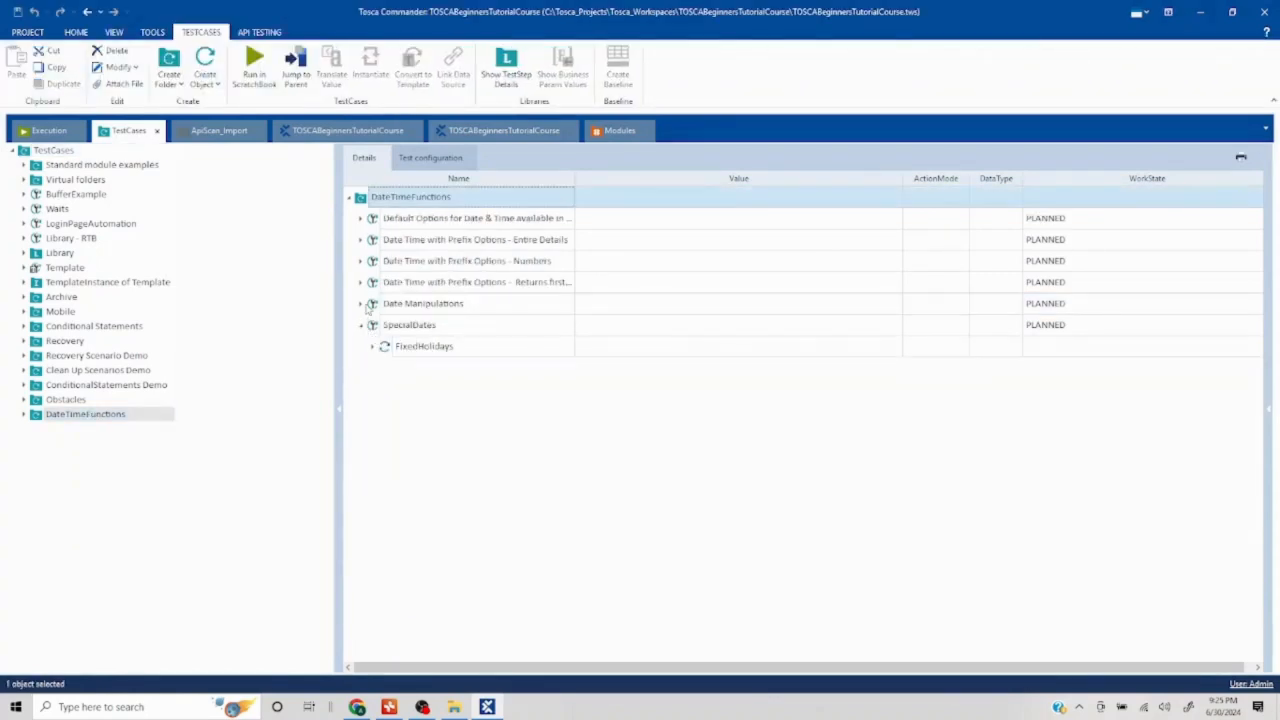
click(361, 304)
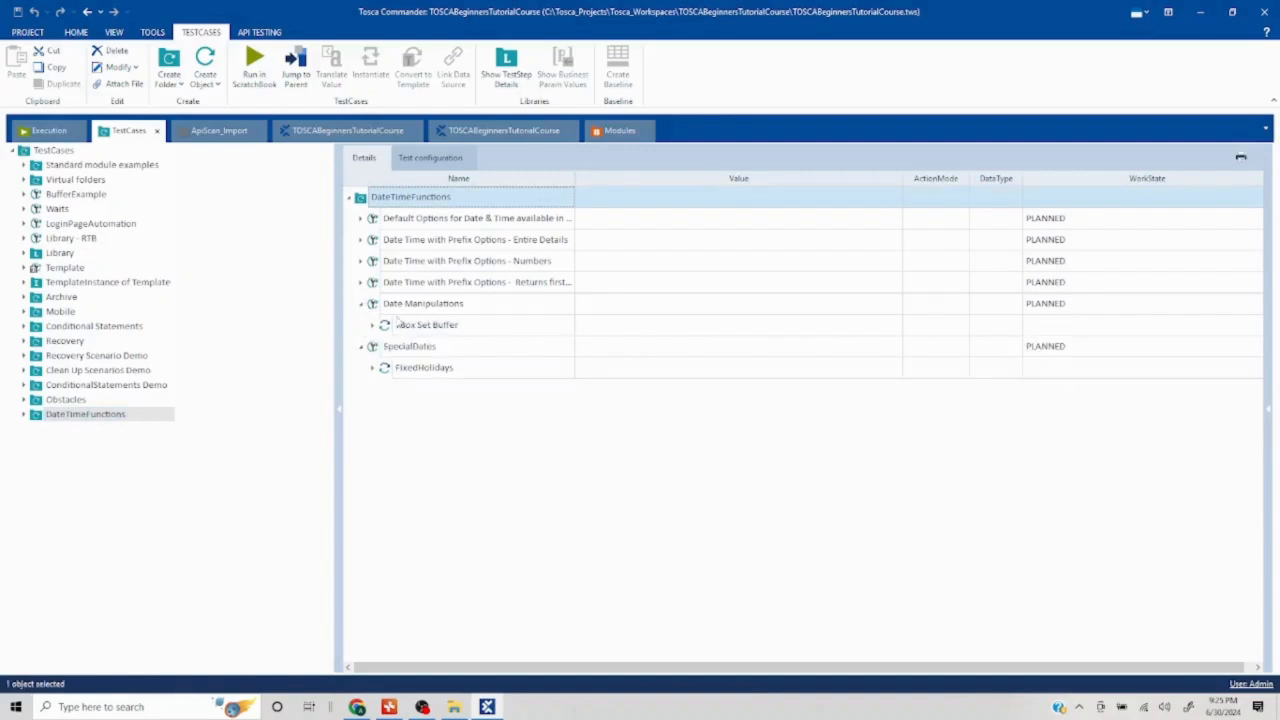
click(386, 327)
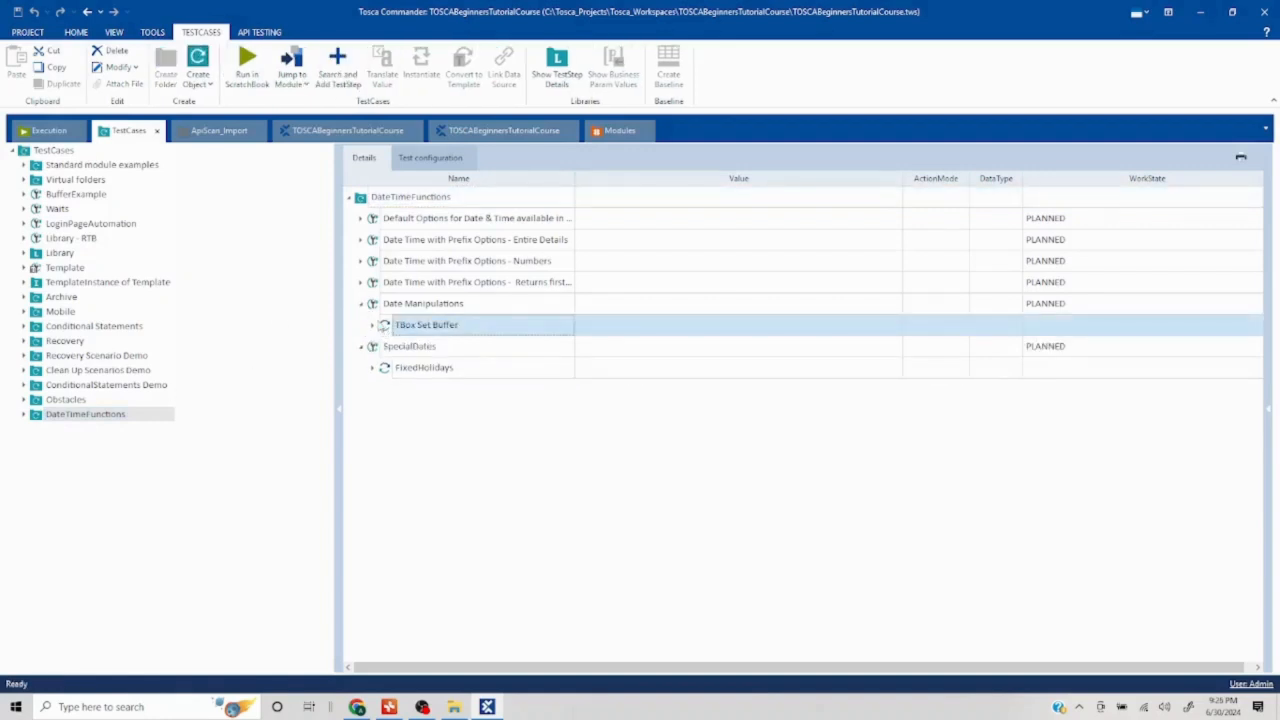
click(373, 326)
right_click(408, 346)
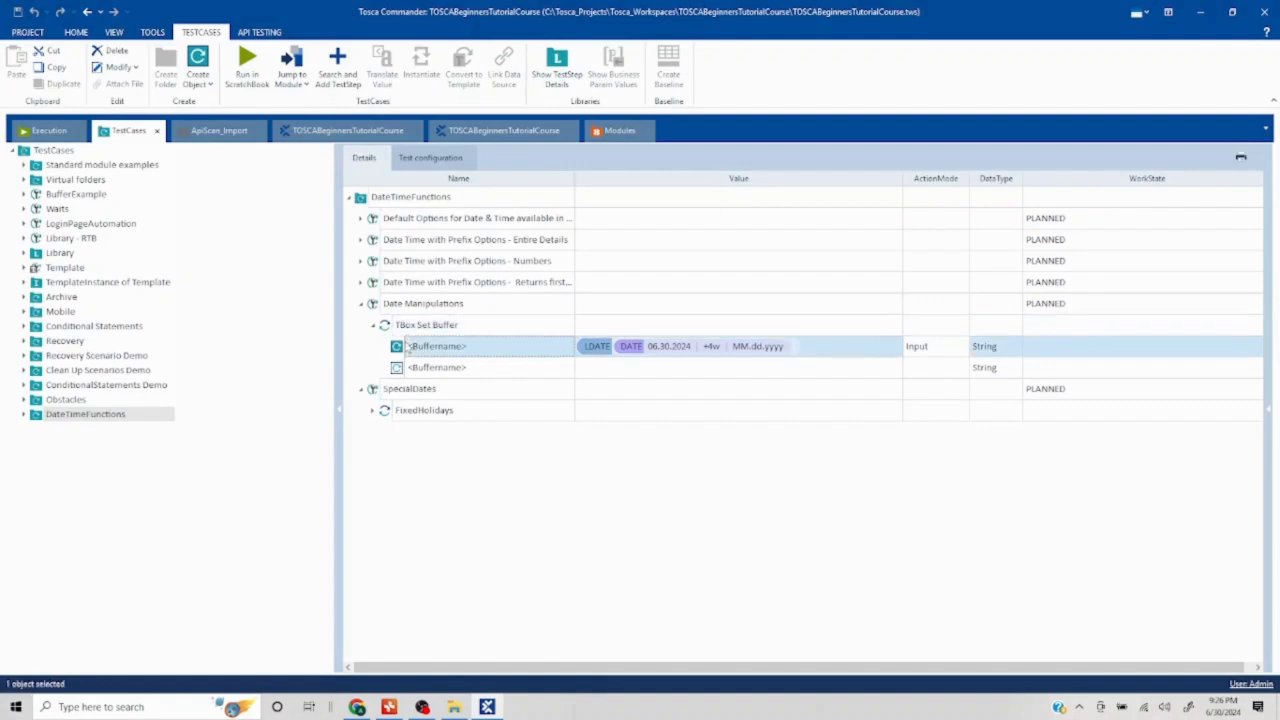
click(468, 387)
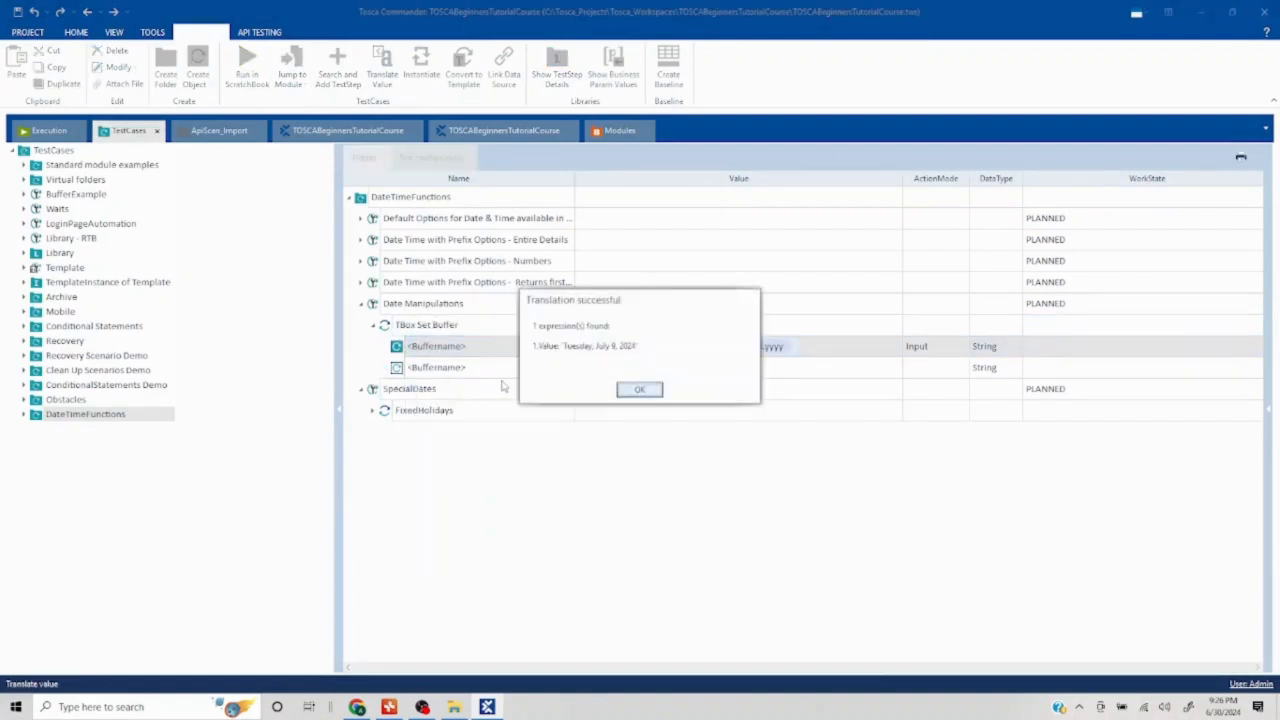
Compare the translated date with July 2024 in the system calendar, then close the translation result
drag(636, 346, 563, 346)
click(1222, 706)
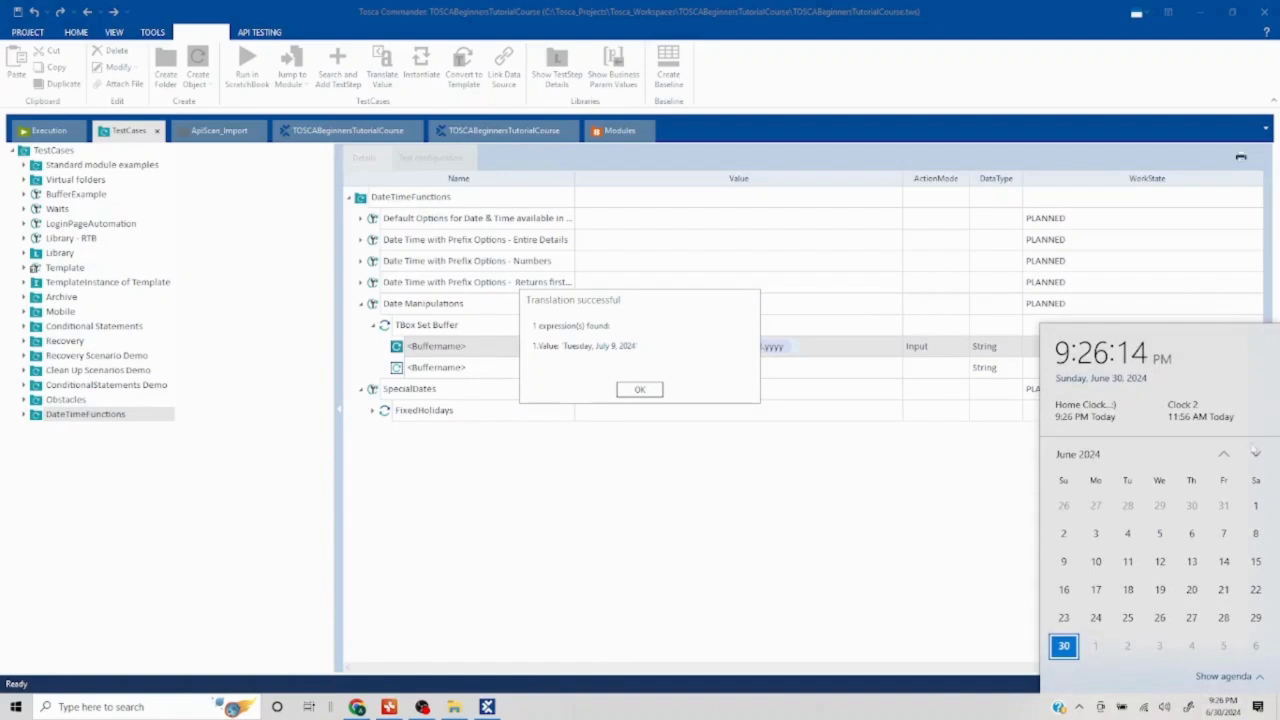
click(1255, 455)
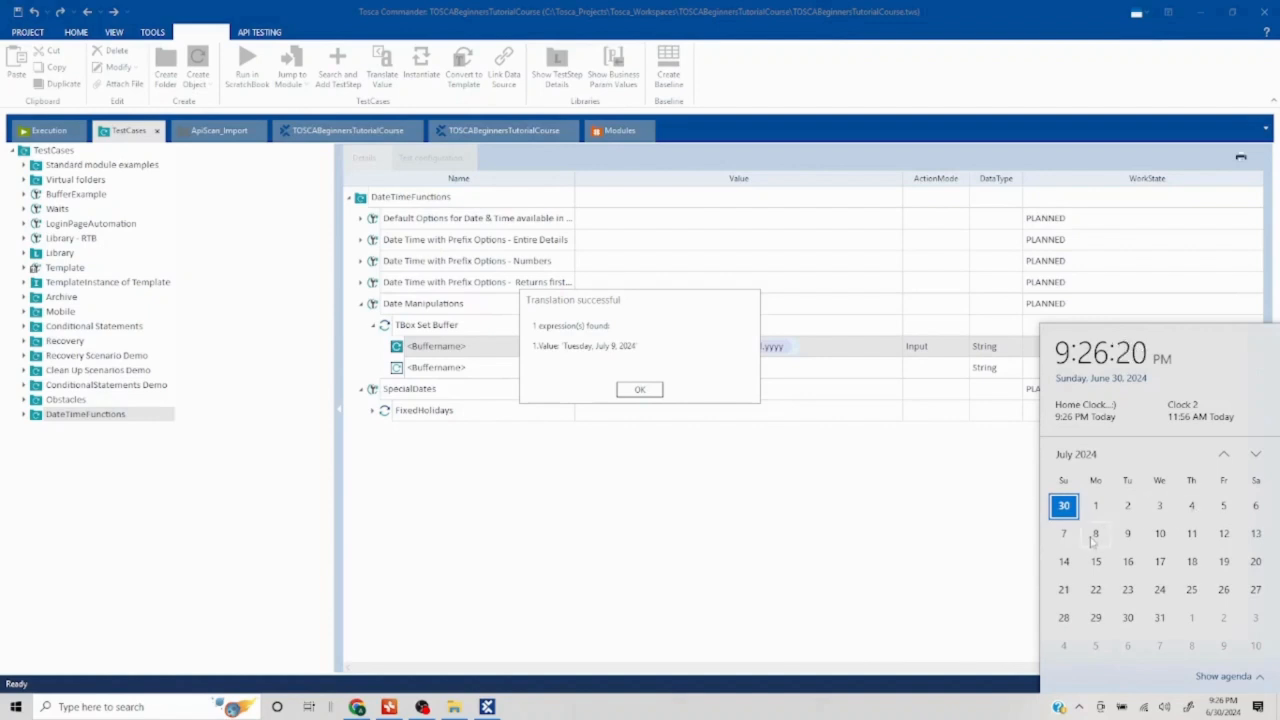
click(640, 390)
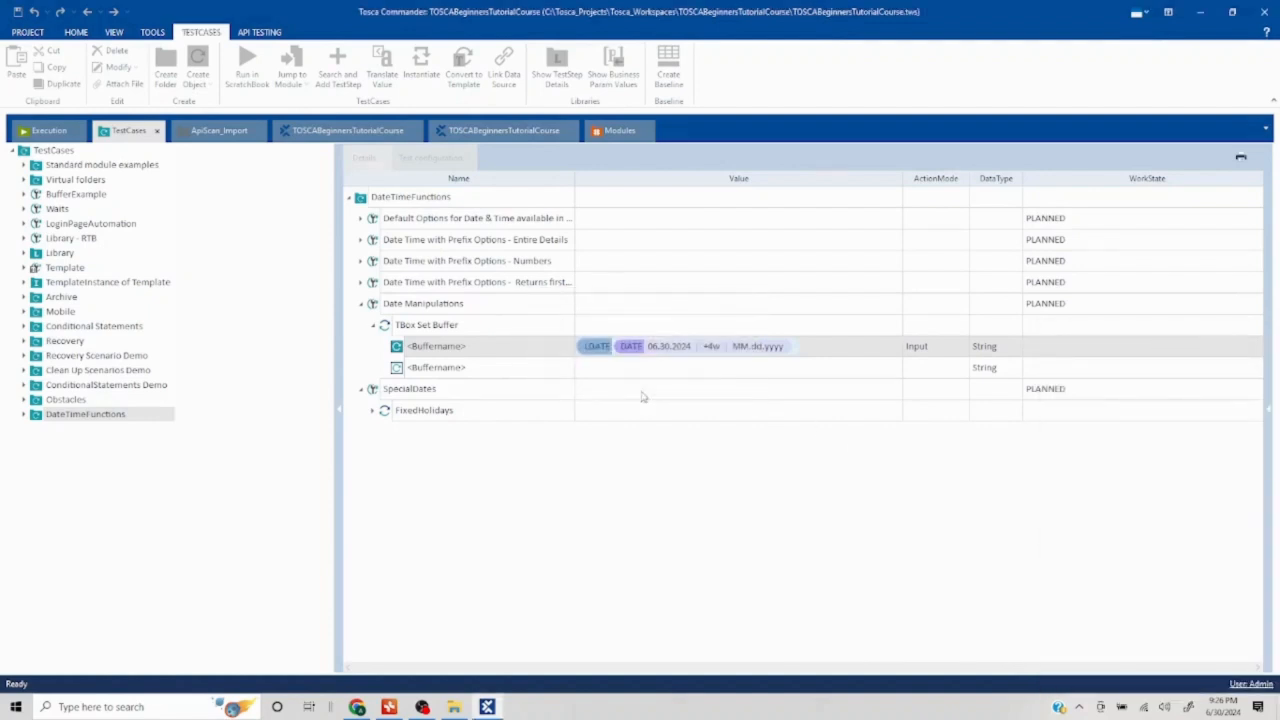
Open Tosca Settings, review the fixed and floating holiday values in the TBox Special Dates settings, and close the settings window
click(30, 32)
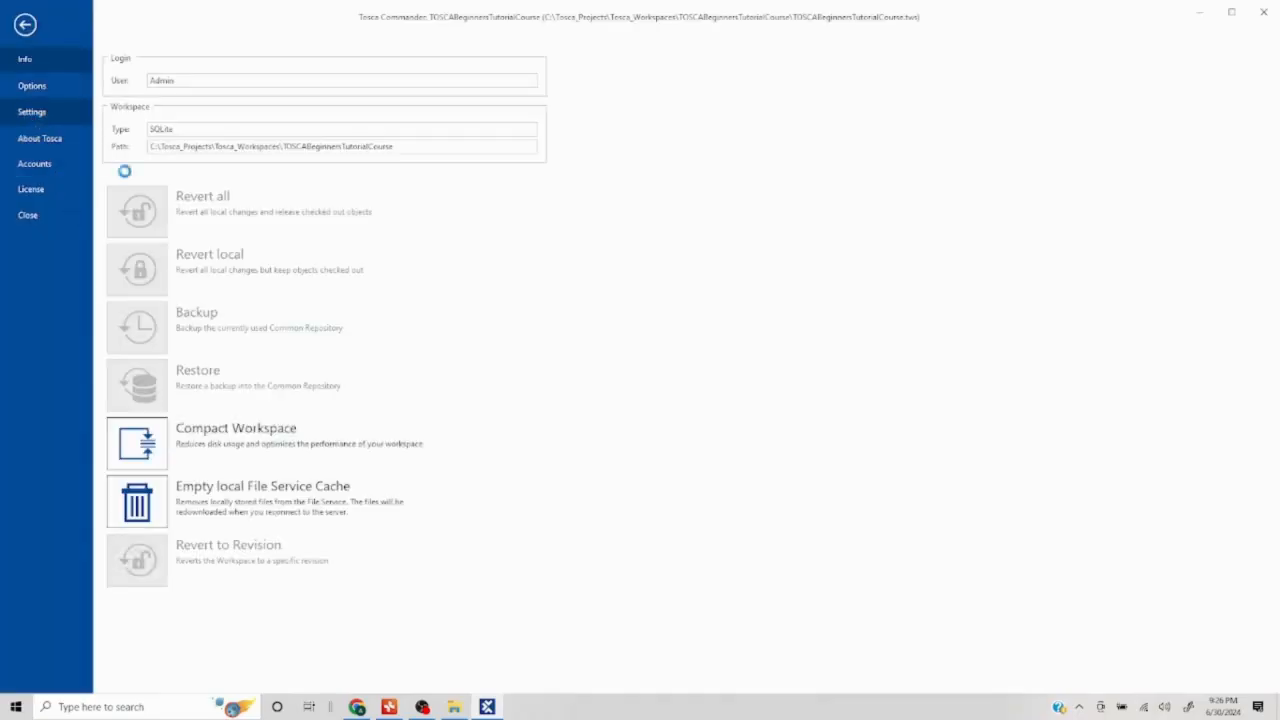
key(Escape)
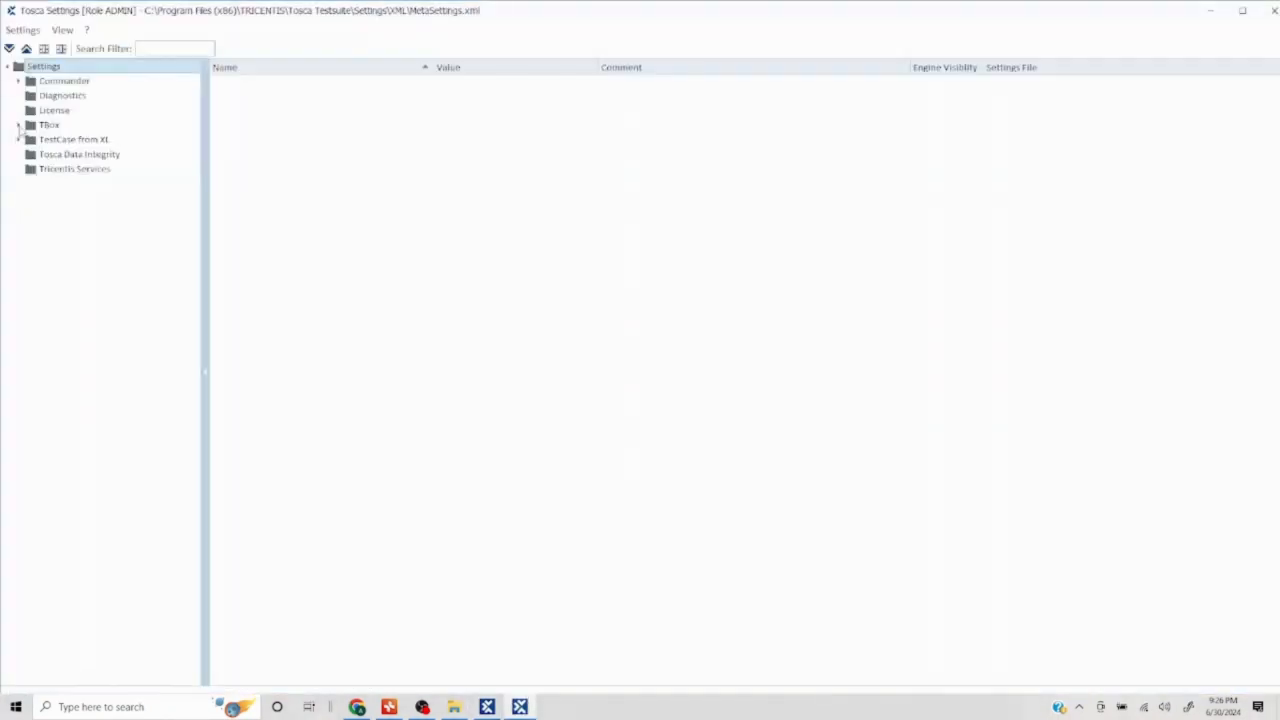
click(18, 125)
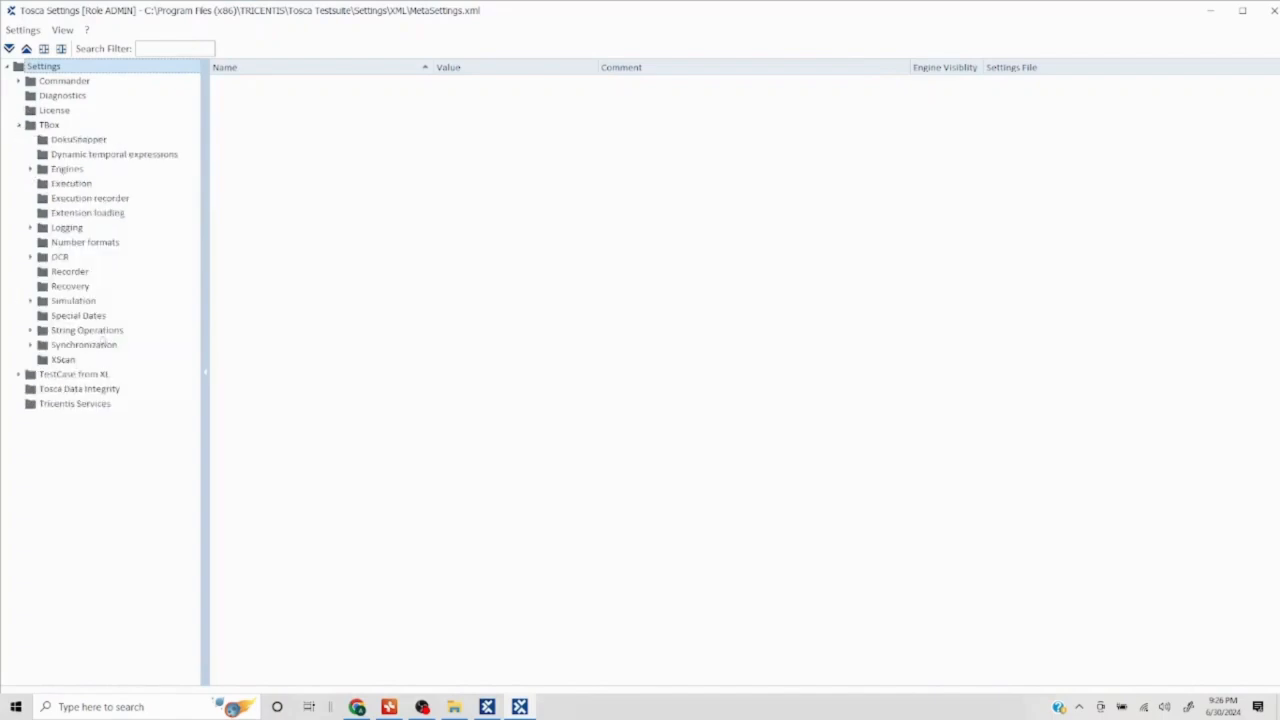
click(41, 317)
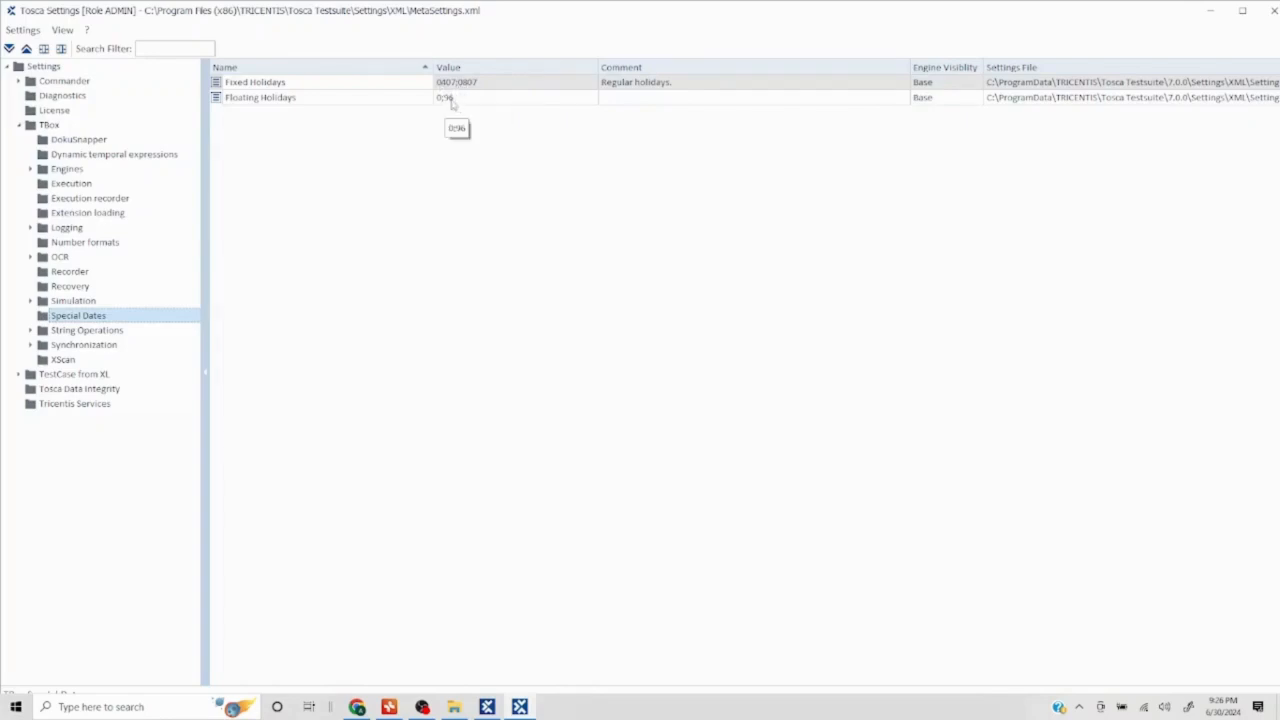
click(1271, 12)
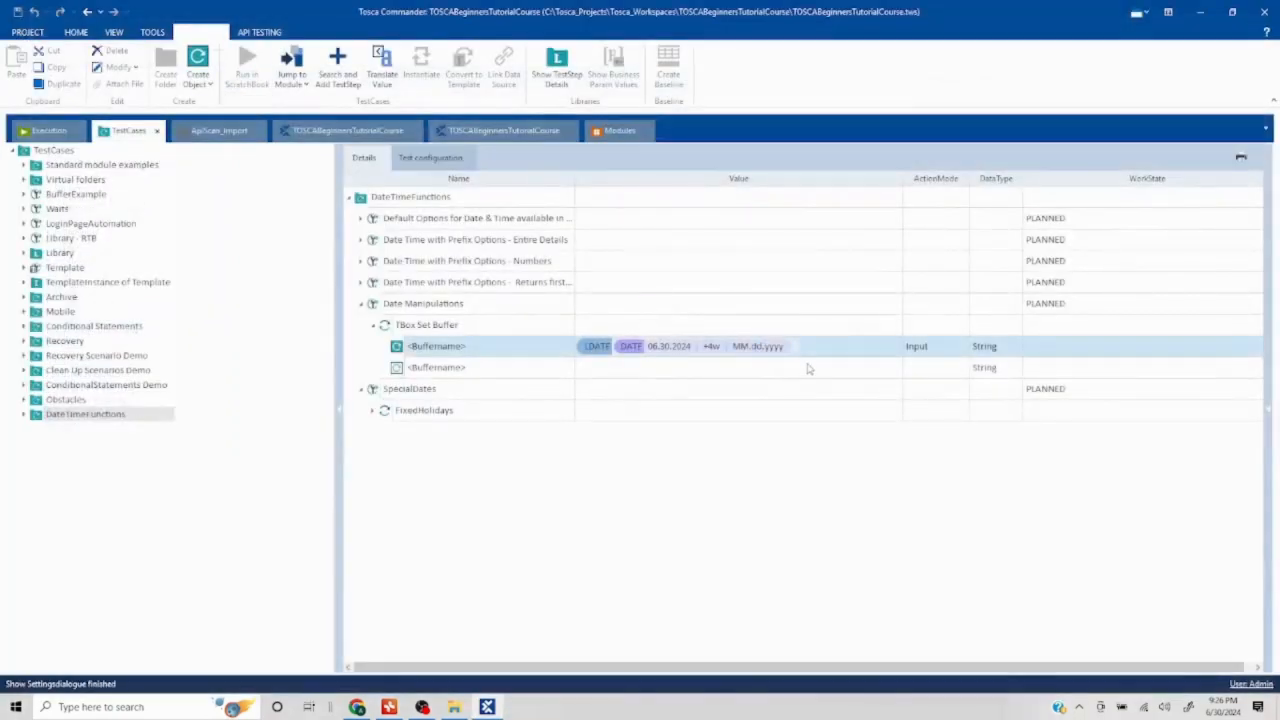
Switch to the Tosca Dates mind map and review its branches on default commands, prefixes, calculations and special dates
click(389, 706)
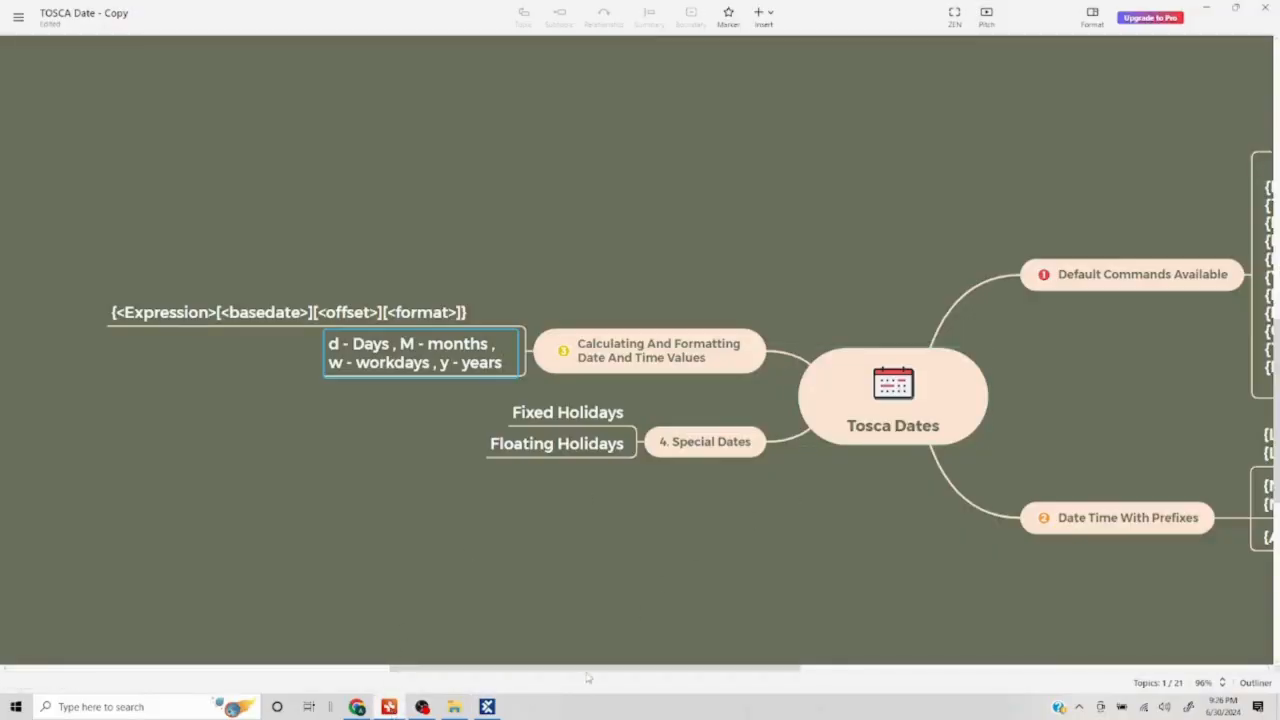
key(Return)
scroll(592, 677, down, 2)
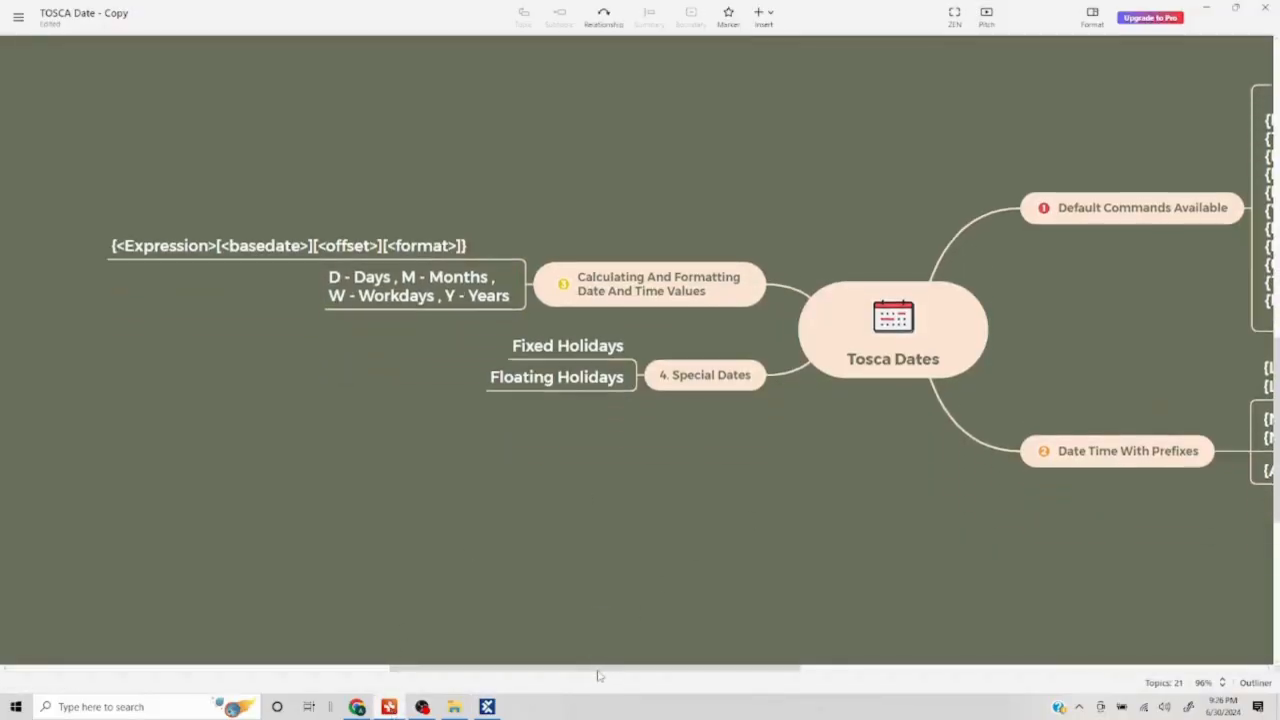
drag(607, 676, 663, 676)
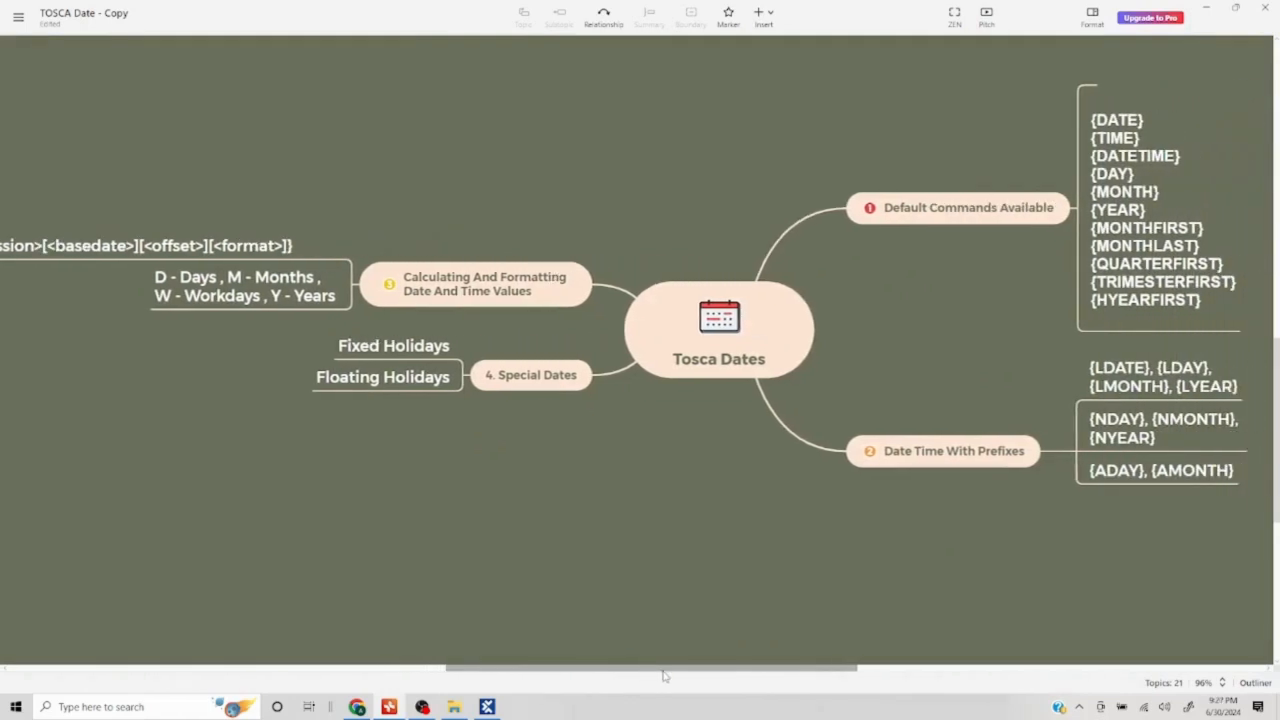